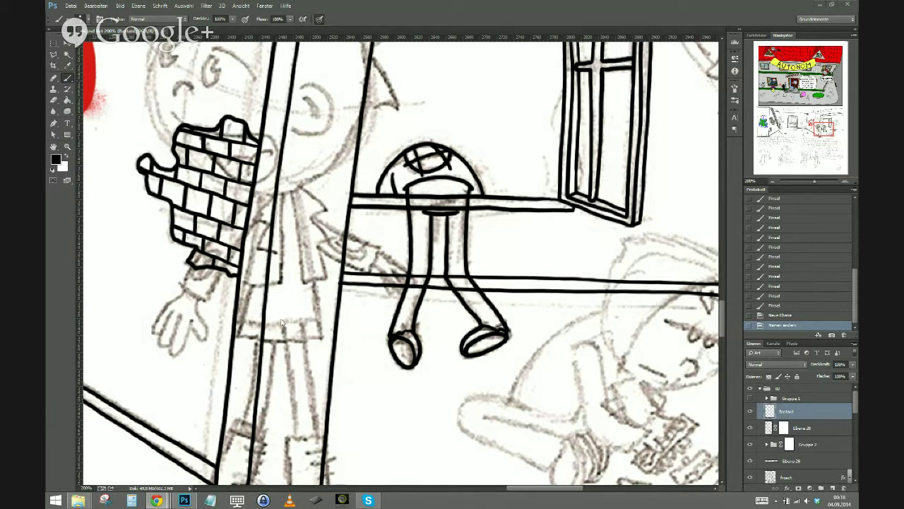
Ink the front hair spikes of the sketched character in black with the brush, following the pencil lines
{"action": "key", "text": "shift"}
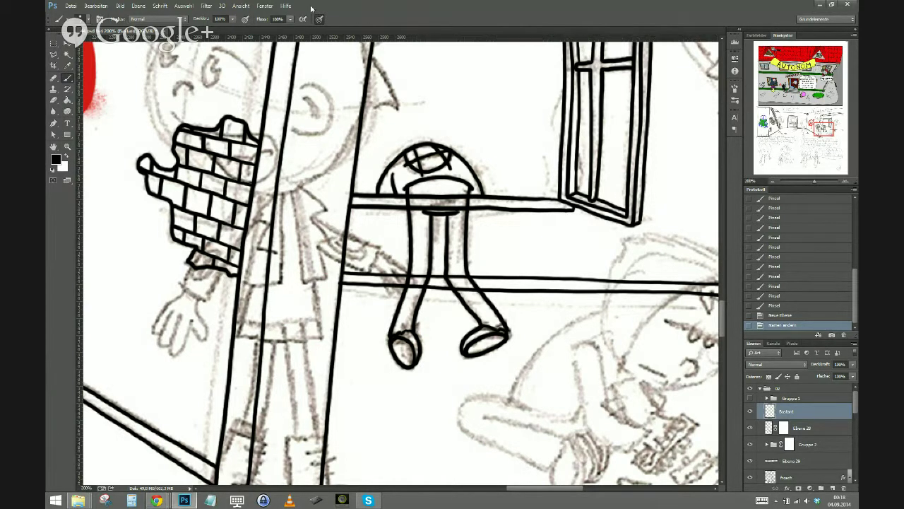
{"action": "mouse_move", "coordinate": [172, 207]}
{"action": "left_mouse_down"}
{"action": "mouse_move", "coordinate": [336, 380]}
{"action": "mouse_move", "coordinate": [356, 454]}
{"action": "left_mouse_up"}
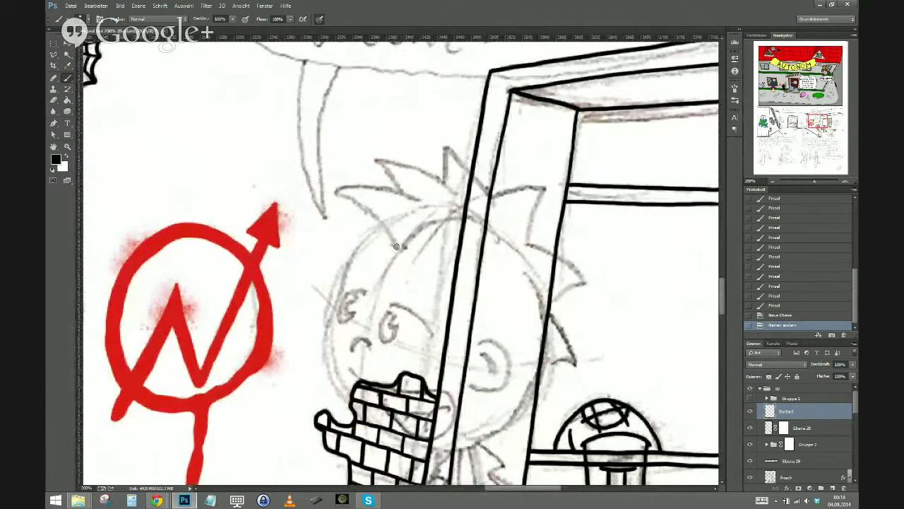
{"action": "left_click_drag", "start_coordinate": [397, 250], "coordinate": [335, 191]}
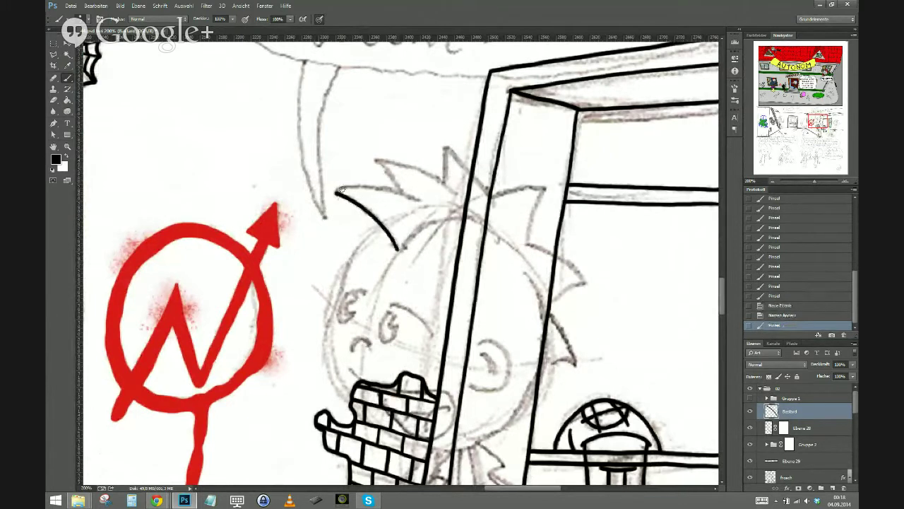
{"action": "mouse_move", "coordinate": [337, 192]}
{"action": "left_mouse_down"}
{"action": "mouse_move", "coordinate": [377, 186]}
{"action": "mouse_move", "coordinate": [421, 201]}
{"action": "mouse_move", "coordinate": [374, 159]}
{"action": "left_mouse_up"}
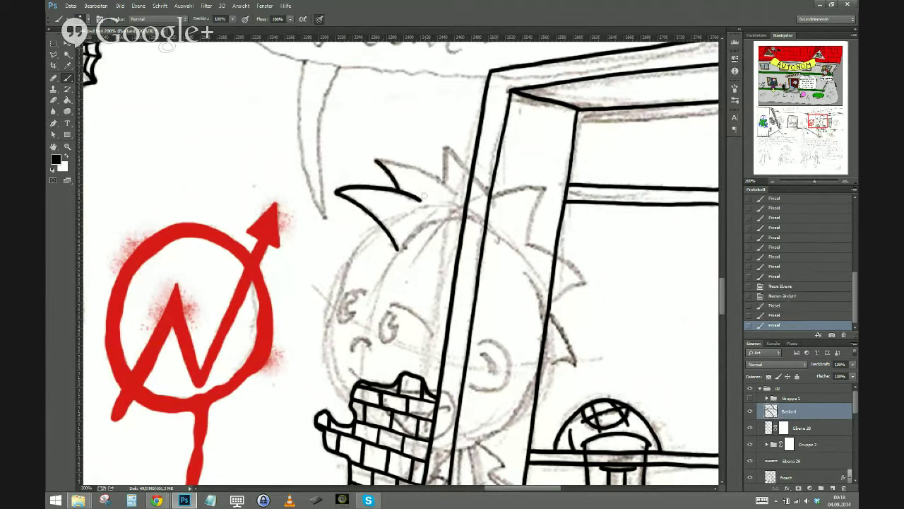
{"action": "mouse_move", "coordinate": [456, 195]}
{"action": "left_mouse_down"}
{"action": "mouse_move", "coordinate": [430, 175]}
{"action": "mouse_move", "coordinate": [374, 160]}
{"action": "left_mouse_up"}
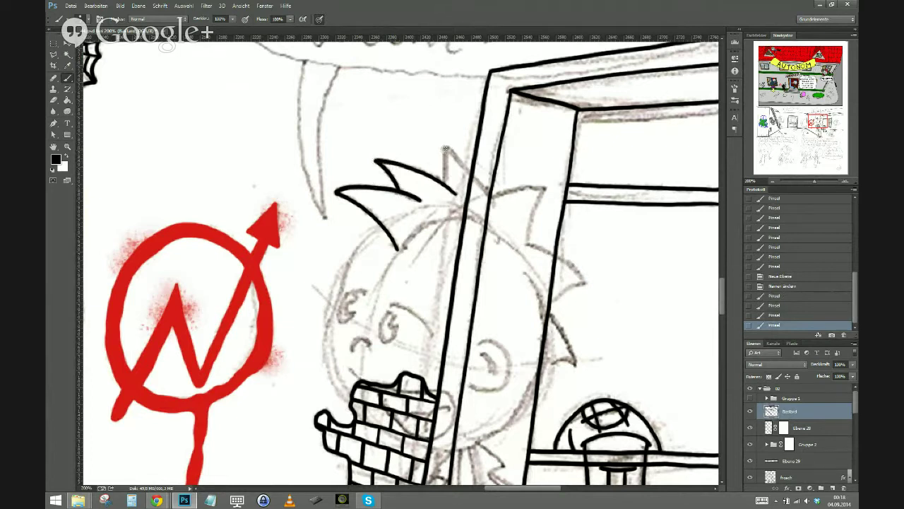
{"action": "left_click_drag", "start_coordinate": [446, 149], "coordinate": [451, 189]}
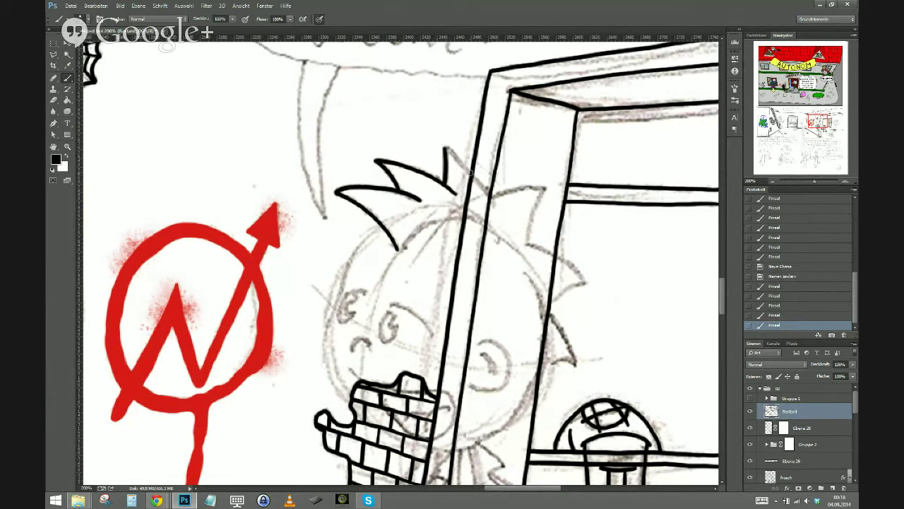
{"action": "left_click_drag", "start_coordinate": [446, 149], "coordinate": [490, 194]}
{"action": "key", "text": "ctrl+z"}
{"action": "left_click_drag", "start_coordinate": [445, 149], "coordinate": [498, 209]}
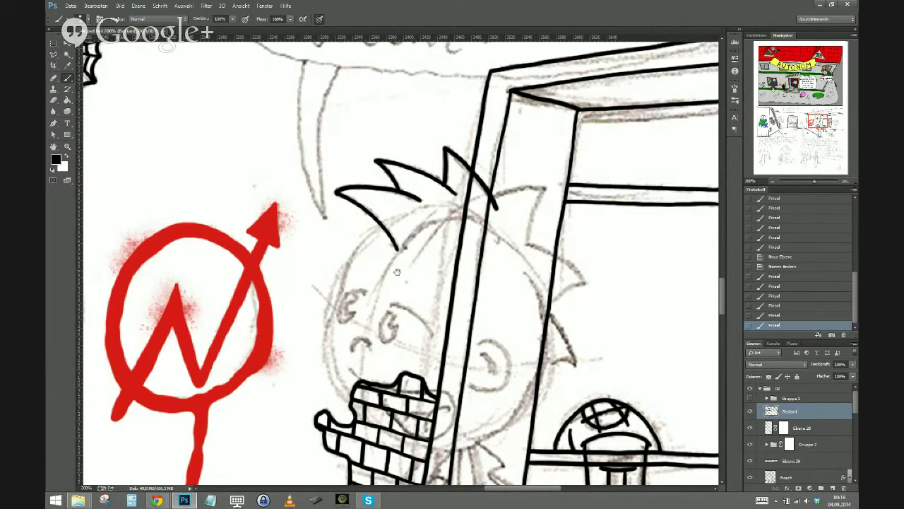
{"action": "scroll", "coordinate": [254, 325], "scroll_direction": "right", "scroll_amount": 5}
{"action": "left_click_drag", "start_coordinate": [276, 248], "coordinate": [283, 253]}
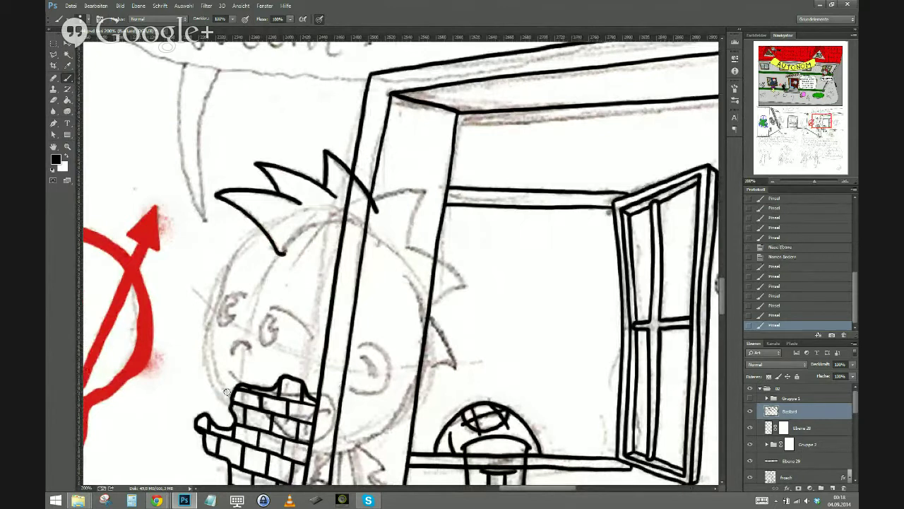
Hide the layer Ebene 26 with the large window frame lines that cross the character's head
{"action": "left_click_drag", "start_coordinate": [853, 404], "coordinate": [854, 430]}
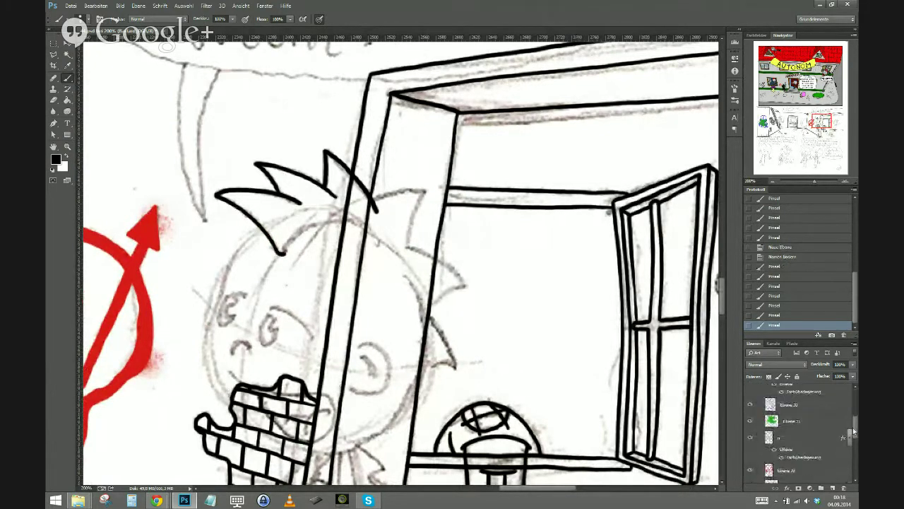
{"action": "scroll", "coordinate": [794, 415], "scroll_direction": "down", "scroll_amount": 2}
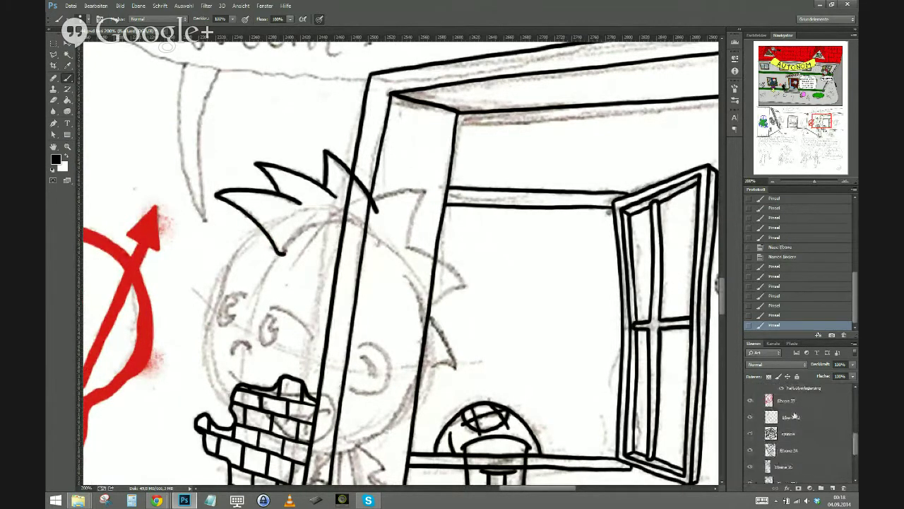
{"action": "left_click_drag", "start_coordinate": [853, 439], "coordinate": [853, 446]}
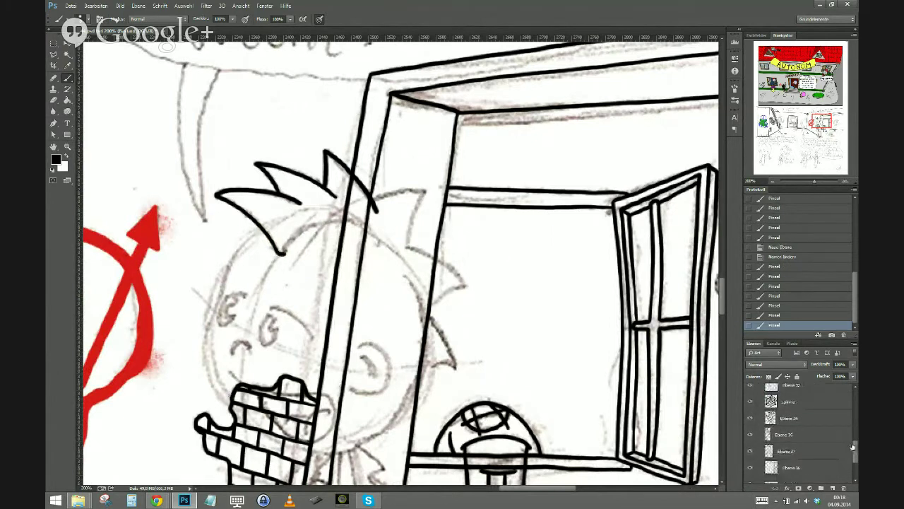
{"action": "scroll", "coordinate": [819, 463], "scroll_direction": "down", "scroll_amount": 3}
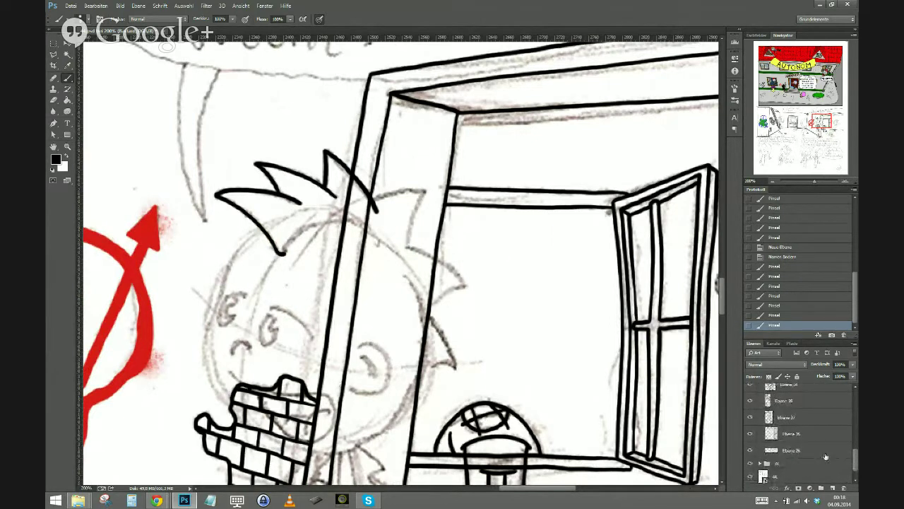
{"action": "left_click", "coordinate": [750, 450]}
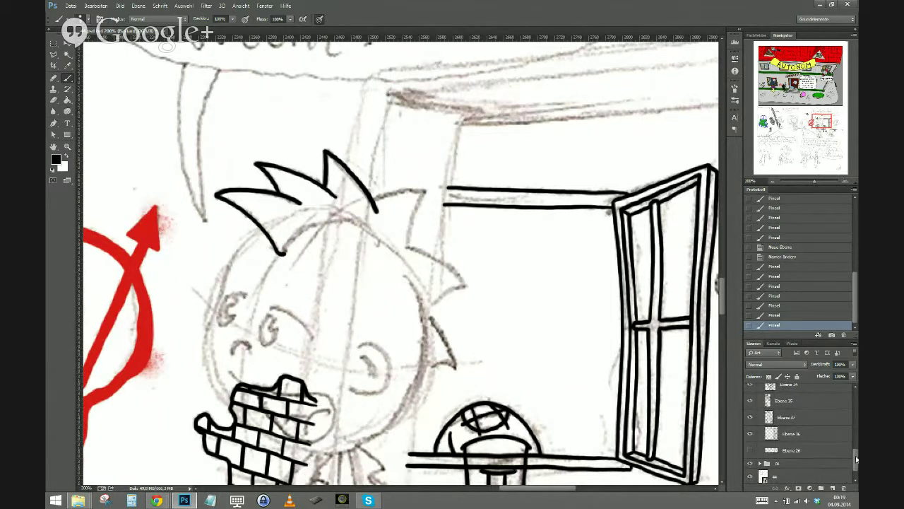
{"action": "left_click_drag", "start_coordinate": [854, 461], "coordinate": [855, 400]}
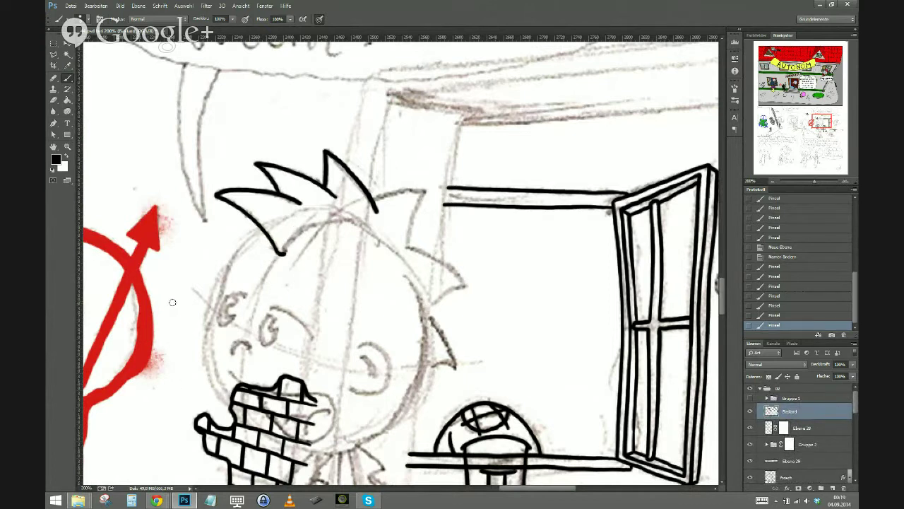
Hide the layer Ebene 34 with the broken brick wall lines that cover the character's mouth
{"action": "left_click_drag", "start_coordinate": [855, 399], "coordinate": [854, 455]}
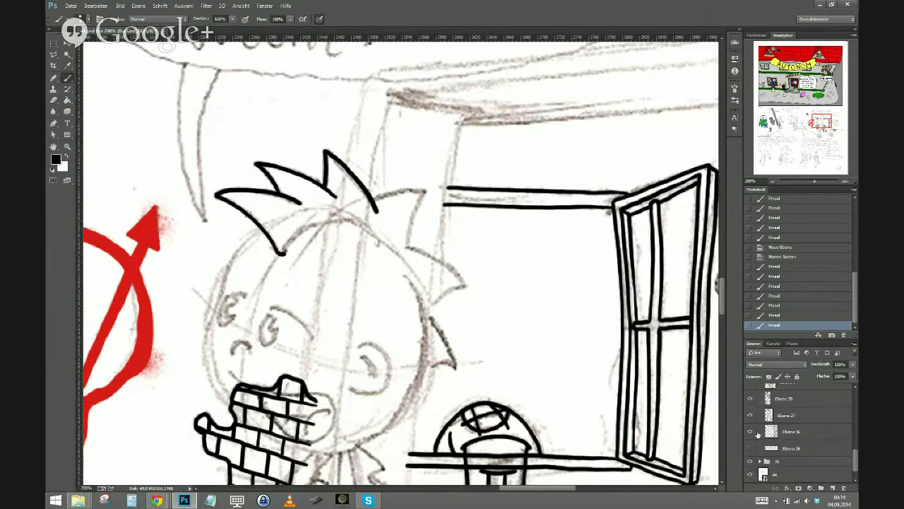
{"action": "scroll", "coordinate": [855, 461], "scroll_direction": "up", "scroll_amount": 2}
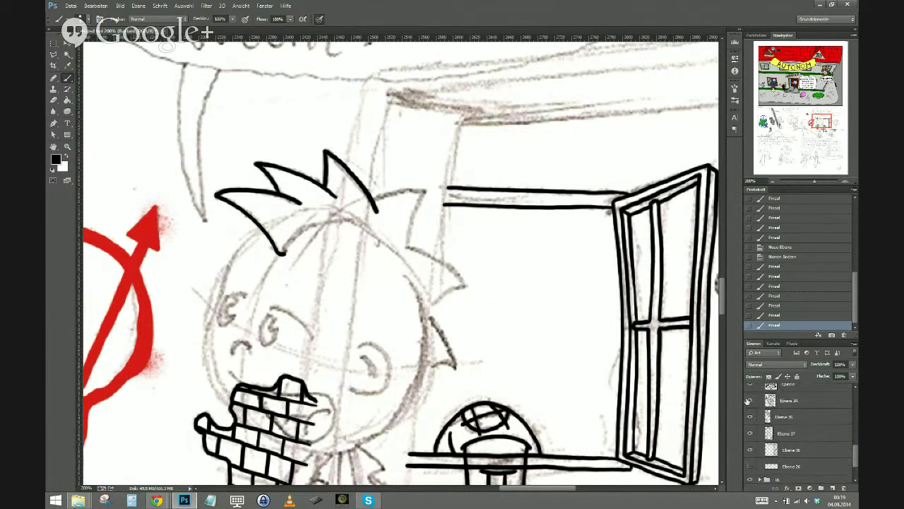
{"action": "left_click", "coordinate": [750, 400]}
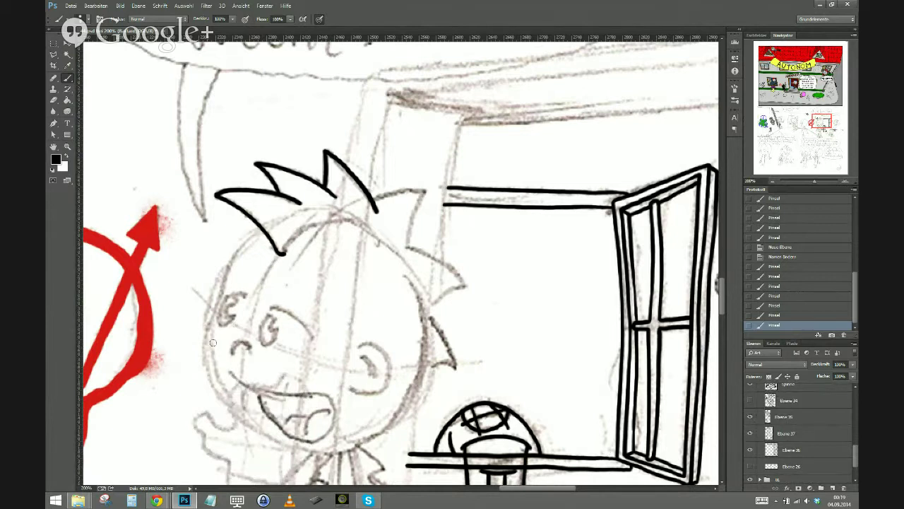
{"action": "left_click_drag", "start_coordinate": [853, 453], "coordinate": [857, 401]}
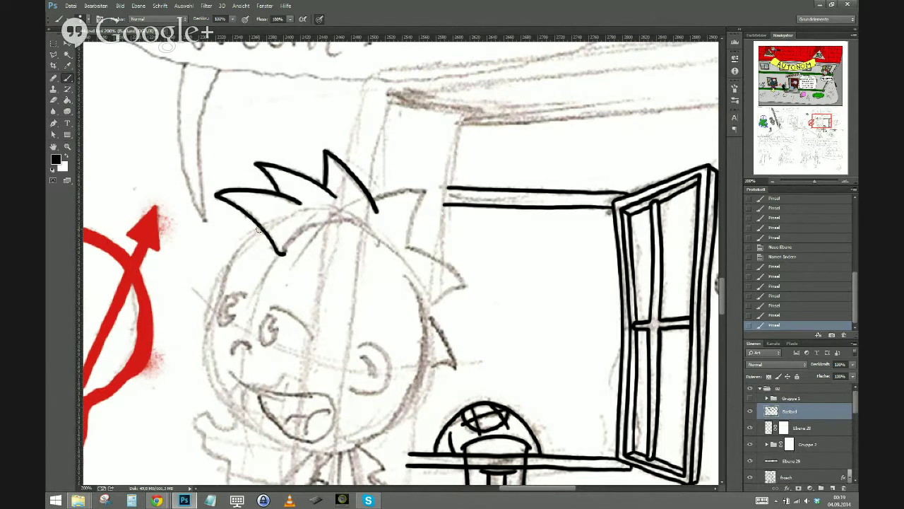
Ink the round head outline with its front hairline and the upper lid of the eye nearer the ear
{"action": "mouse_move", "coordinate": [260, 228]}
{"action": "left_mouse_down"}
{"action": "mouse_move", "coordinate": [209, 323]}
{"action": "mouse_move", "coordinate": [208, 378]}
{"action": "mouse_move", "coordinate": [257, 436]}
{"action": "mouse_move", "coordinate": [321, 453]}
{"action": "mouse_move", "coordinate": [364, 444]}
{"action": "mouse_move", "coordinate": [397, 418]}
{"action": "mouse_move", "coordinate": [416, 392]}
{"action": "mouse_move", "coordinate": [425, 348]}
{"action": "mouse_move", "coordinate": [417, 288]}
{"action": "mouse_move", "coordinate": [386, 242]}
{"action": "mouse_move", "coordinate": [344, 222]}
{"action": "left_mouse_up"}
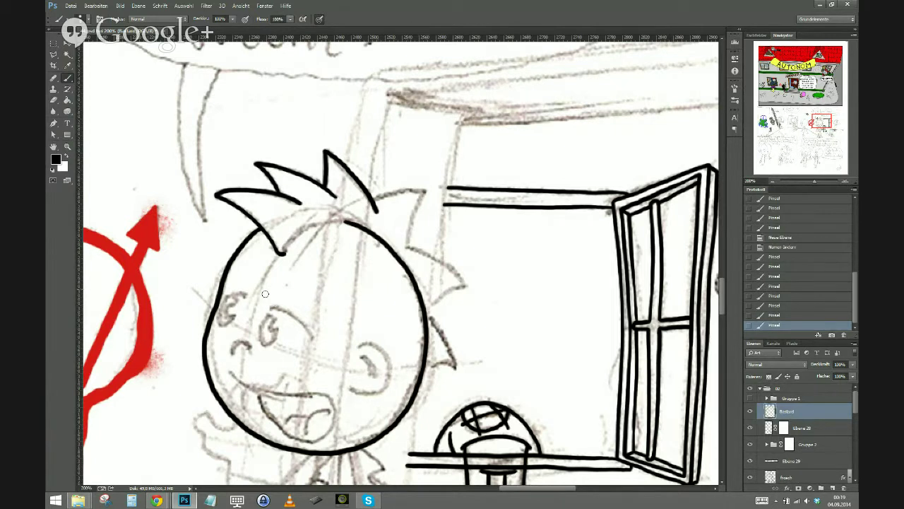
{"action": "left_click_drag", "start_coordinate": [283, 251], "coordinate": [344, 220]}
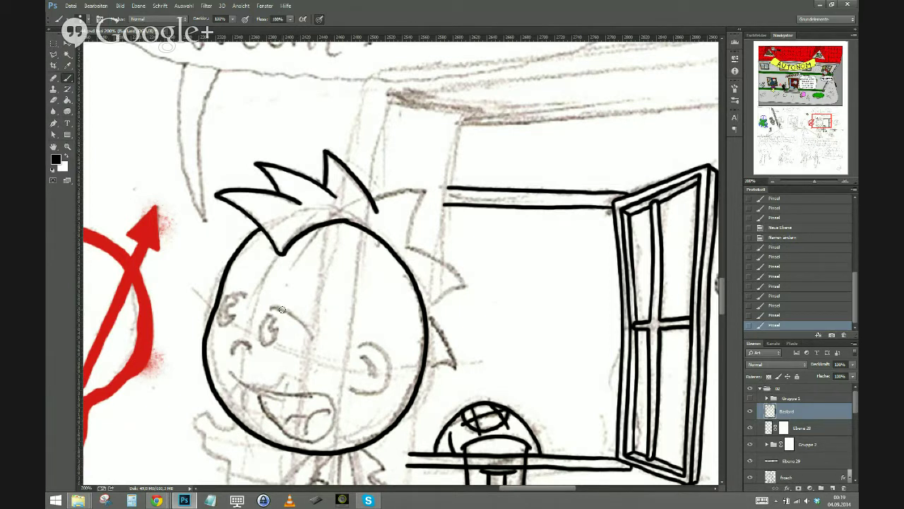
{"action": "left_click_drag", "start_coordinate": [268, 309], "coordinate": [315, 340]}
Ink the upper lid of the eye at the face's edge and the pupils of both eyes
{"action": "left_click_drag", "start_coordinate": [211, 413], "coordinate": [272, 337]}
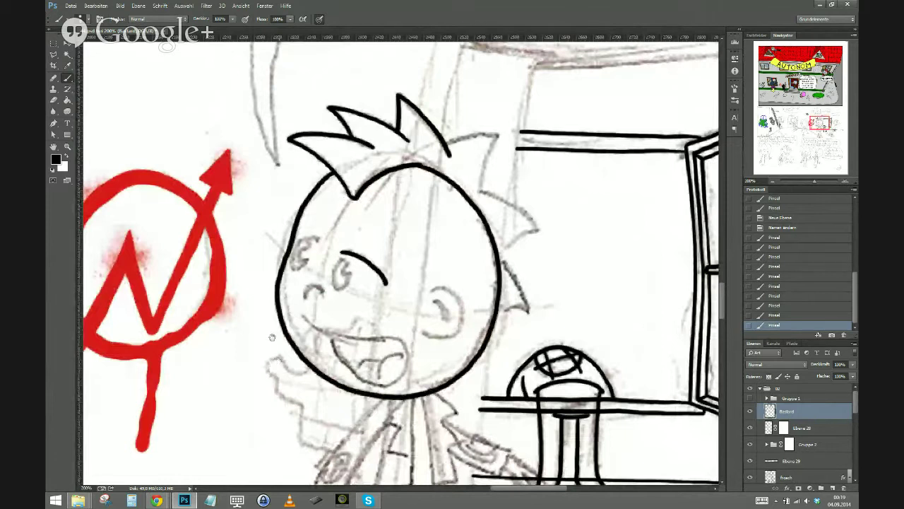
{"action": "key", "text": "ctrl+z"}
{"action": "key", "text": "ctrl+z"}
{"action": "key", "text": "ctrl+z"}
{"action": "mouse_move", "coordinate": [387, 284]}
{"action": "left_mouse_down"}
{"action": "mouse_move", "coordinate": [351, 253]}
{"action": "mouse_move", "coordinate": [290, 239]}
{"action": "left_mouse_up"}
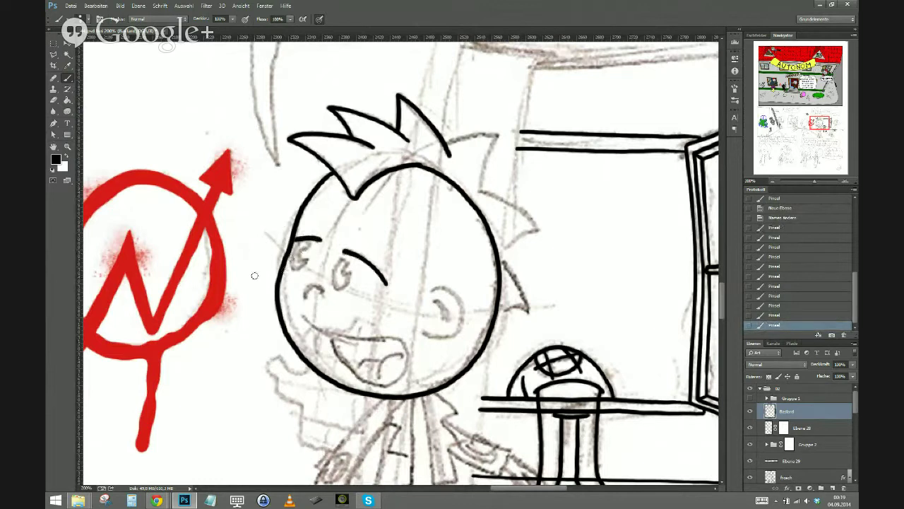
{"action": "key", "text": "ctrl+z"}
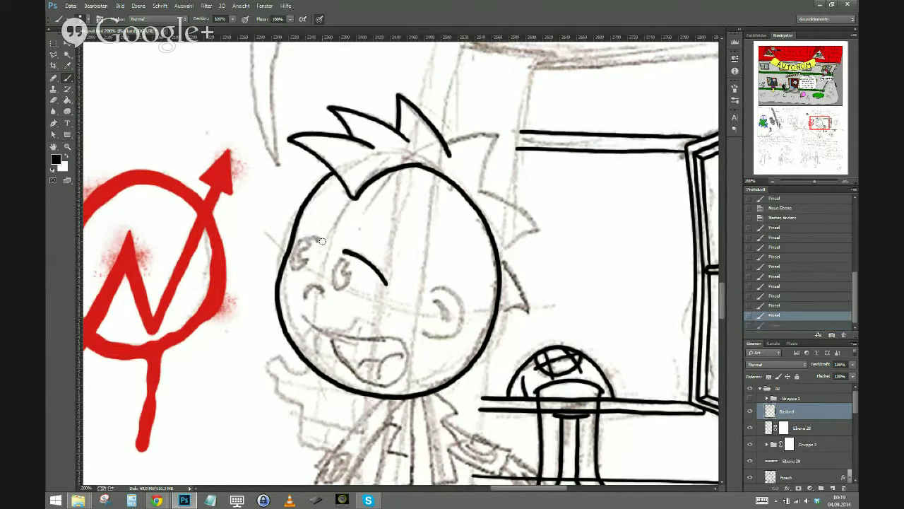
{"action": "left_click_drag", "start_coordinate": [320, 241], "coordinate": [291, 241]}
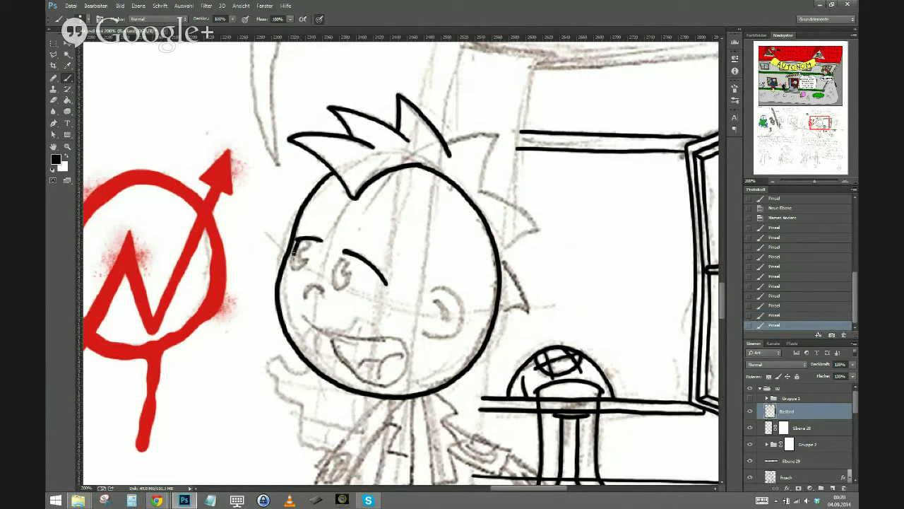
{"action": "mouse_move", "coordinate": [293, 265]}
{"action": "left_mouse_down"}
{"action": "mouse_move", "coordinate": [305, 268]}
{"action": "mouse_move", "coordinate": [310, 258]}
{"action": "mouse_move", "coordinate": [304, 237]}
{"action": "left_mouse_up"}
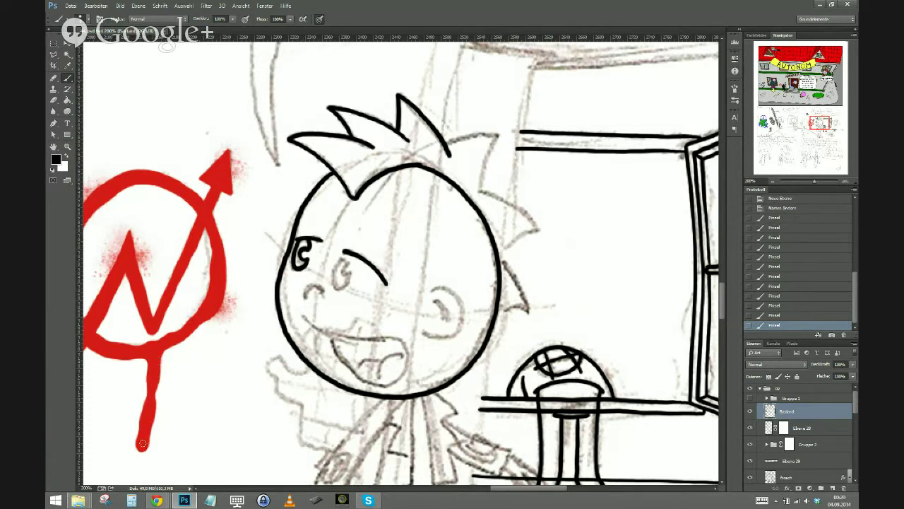
{"action": "left_click_drag", "start_coordinate": [162, 448], "coordinate": [171, 413]}
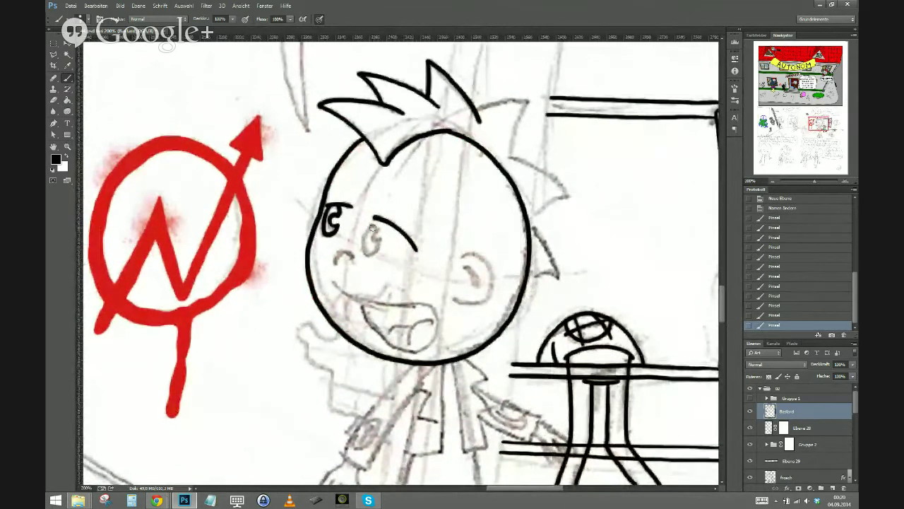
{"action": "mouse_move", "coordinate": [376, 228]}
{"action": "left_mouse_down"}
{"action": "mouse_move", "coordinate": [366, 223]}
{"action": "mouse_move", "coordinate": [360, 236]}
{"action": "mouse_move", "coordinate": [375, 253]}
{"action": "mouse_move", "coordinate": [373, 233]}
{"action": "left_mouse_up"}
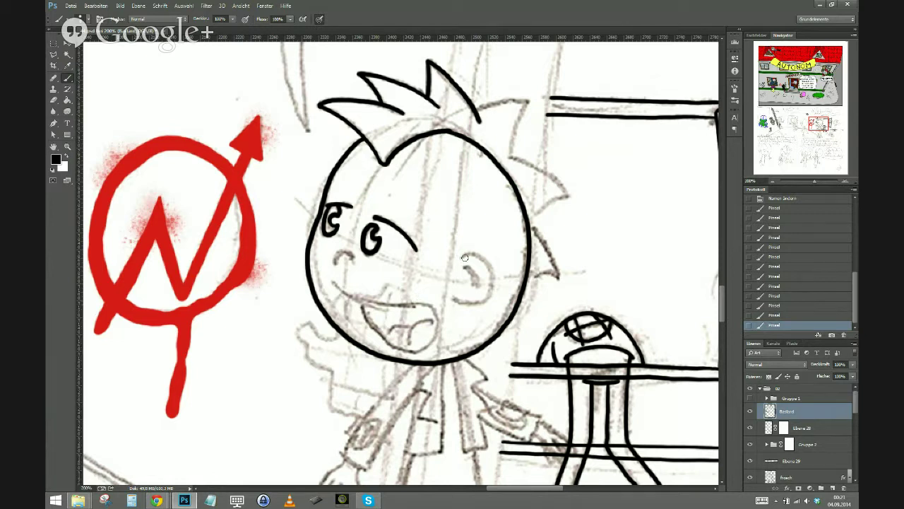
Ink the curved outer ear and its short inner fold along the sketch
{"action": "mouse_move", "coordinate": [460, 257]}
{"action": "left_mouse_down"}
{"action": "mouse_move", "coordinate": [472, 253]}
{"action": "mouse_move", "coordinate": [494, 277]}
{"action": "mouse_move", "coordinate": [494, 295]}
{"action": "mouse_move", "coordinate": [459, 300]}
{"action": "left_mouse_up"}
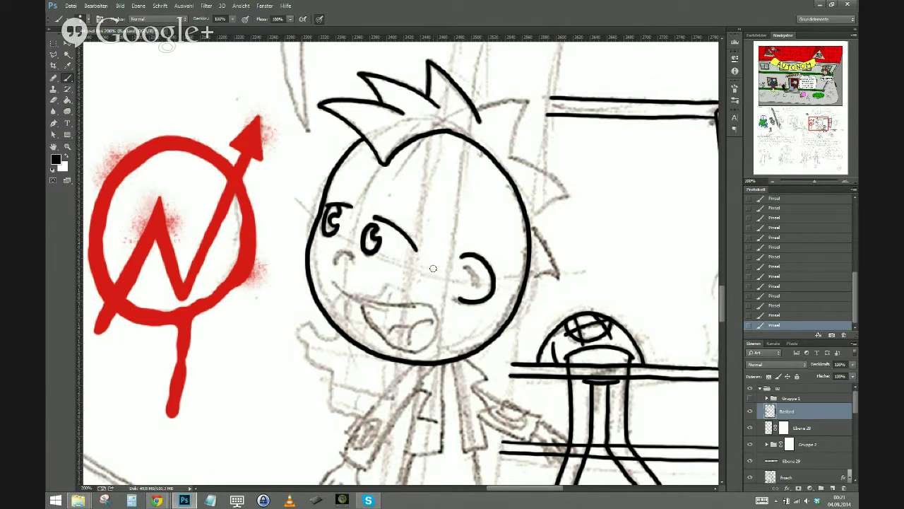
{"action": "key", "text": "ctrl+z"}
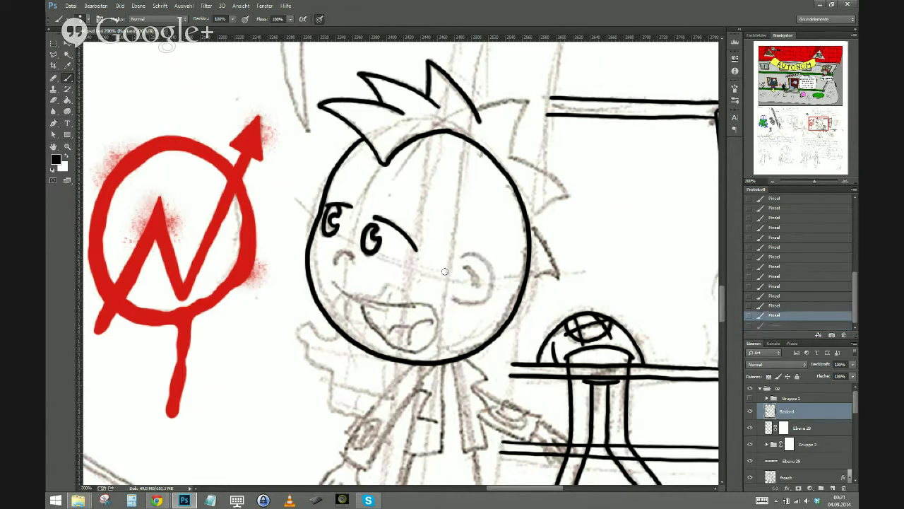
{"action": "mouse_move", "coordinate": [459, 257]}
{"action": "left_mouse_down"}
{"action": "mouse_move", "coordinate": [482, 258]}
{"action": "mouse_move", "coordinate": [494, 275]}
{"action": "mouse_move", "coordinate": [484, 300]}
{"action": "mouse_move", "coordinate": [458, 300]}
{"action": "left_mouse_up"}
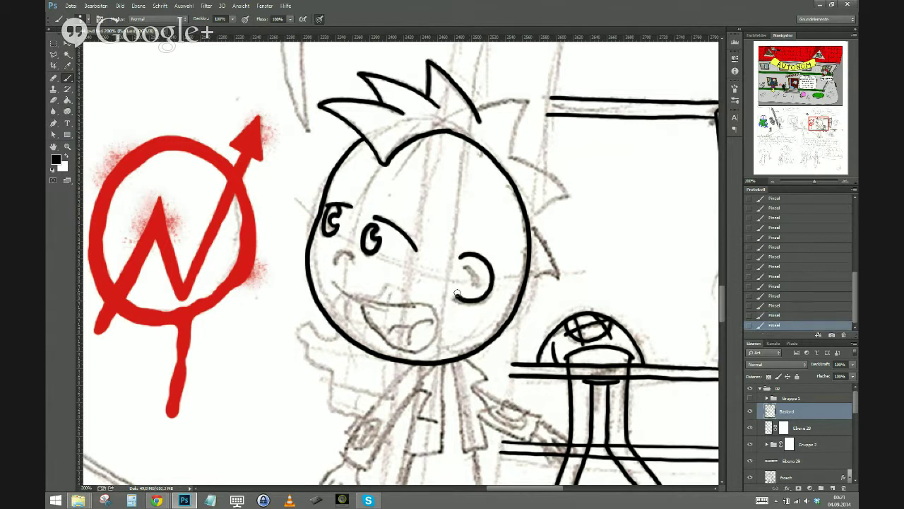
{"action": "mouse_move", "coordinate": [464, 267]}
{"action": "left_mouse_down"}
{"action": "mouse_move", "coordinate": [479, 274]}
{"action": "mouse_move", "coordinate": [480, 290]}
{"action": "left_mouse_up"}
Ink the small arched nose and the open smiling mouth with its tongue
{"action": "mouse_move", "coordinate": [351, 262]}
{"action": "left_mouse_down"}
{"action": "mouse_move", "coordinate": [339, 251]}
{"action": "mouse_move", "coordinate": [335, 262]}
{"action": "left_mouse_up"}
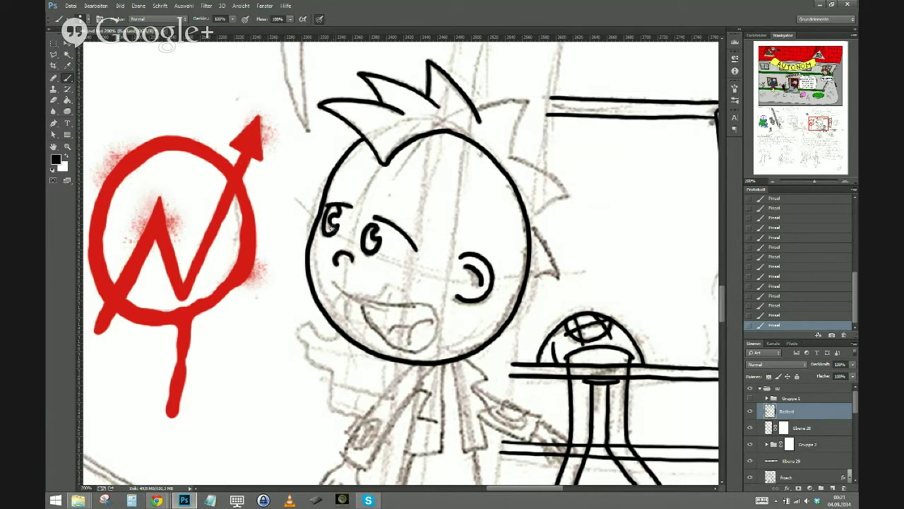
{"action": "key", "text": "ctrl+z"}
{"action": "mouse_move", "coordinate": [353, 261]}
{"action": "left_mouse_down"}
{"action": "mouse_move", "coordinate": [340, 250]}
{"action": "mouse_move", "coordinate": [333, 268]}
{"action": "left_mouse_up"}
{"action": "key", "text": "ctrl+z"}
{"action": "mouse_move", "coordinate": [352, 263]}
{"action": "left_mouse_down"}
{"action": "mouse_move", "coordinate": [346, 252]}
{"action": "mouse_move", "coordinate": [334, 266]}
{"action": "left_mouse_up"}
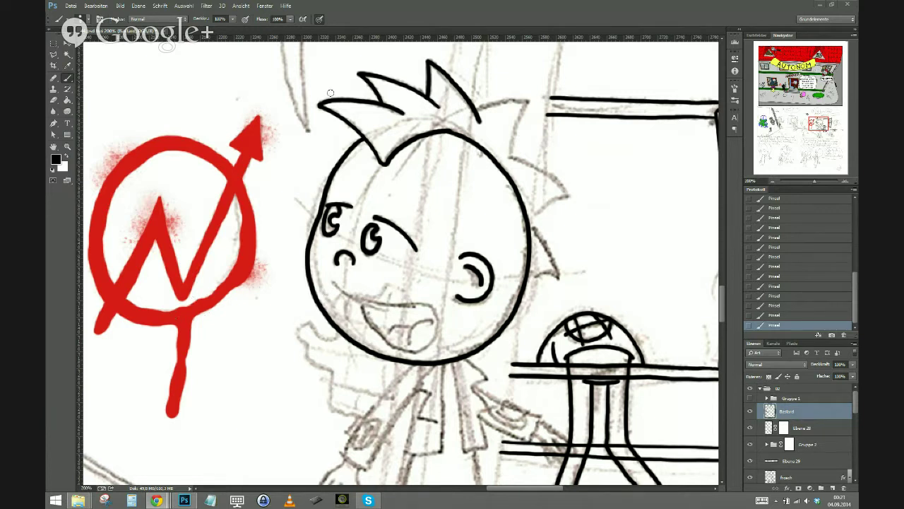
{"action": "mouse_move", "coordinate": [332, 283]}
{"action": "left_mouse_down"}
{"action": "mouse_move", "coordinate": [369, 301]}
{"action": "mouse_move", "coordinate": [421, 302]}
{"action": "mouse_move", "coordinate": [434, 315]}
{"action": "mouse_move", "coordinate": [432, 343]}
{"action": "mouse_move", "coordinate": [415, 353]}
{"action": "mouse_move", "coordinate": [377, 332]}
{"action": "mouse_move", "coordinate": [364, 299]}
{"action": "left_mouse_up"}
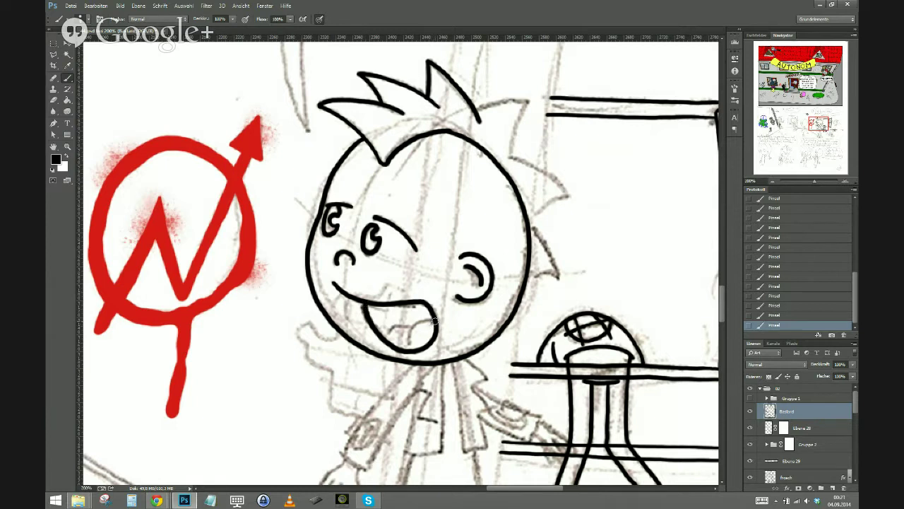
{"action": "mouse_move", "coordinate": [419, 318]}
{"action": "left_mouse_down"}
{"action": "mouse_move", "coordinate": [408, 340]}
{"action": "mouse_move", "coordinate": [411, 329]}
{"action": "mouse_move", "coordinate": [386, 335]}
{"action": "left_mouse_up"}
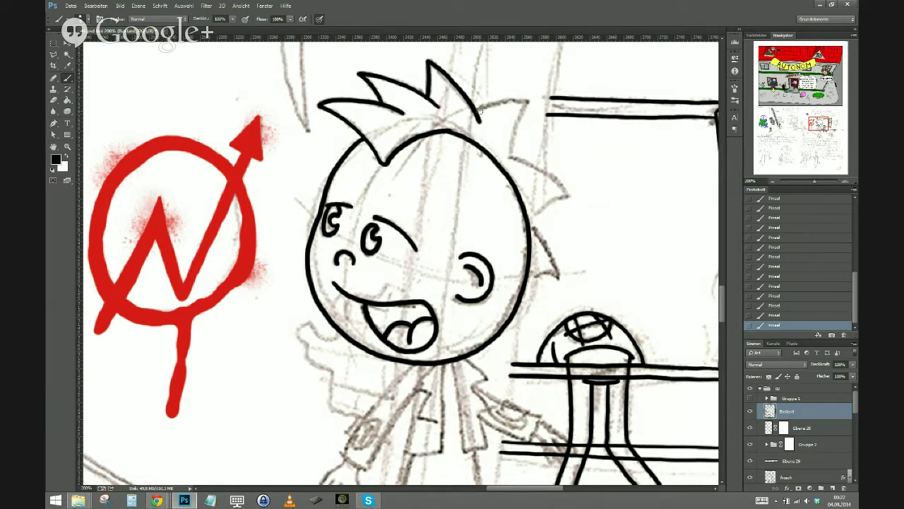
Ink the two large hair spikes at the back of the head, closing the lower one onto the head outline
{"action": "mouse_move", "coordinate": [474, 111]}
{"action": "left_mouse_down"}
{"action": "mouse_move", "coordinate": [518, 101]}
{"action": "mouse_move", "coordinate": [511, 155]}
{"action": "left_mouse_up"}
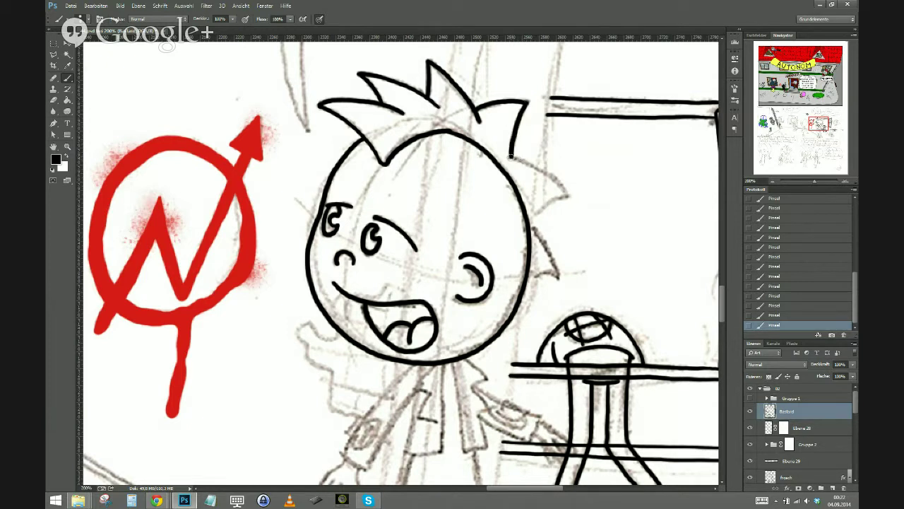
{"action": "left_click_drag", "start_coordinate": [511, 157], "coordinate": [565, 195]}
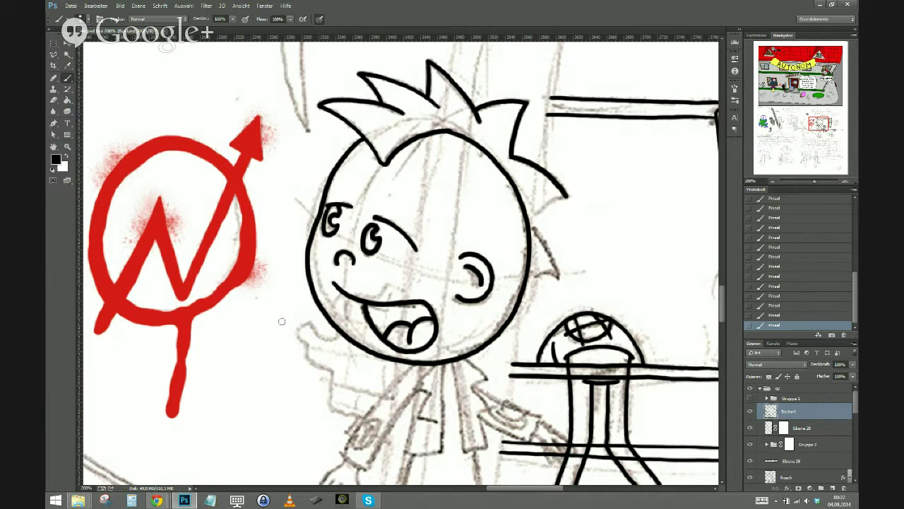
{"action": "key", "text": "ctrl+z"}
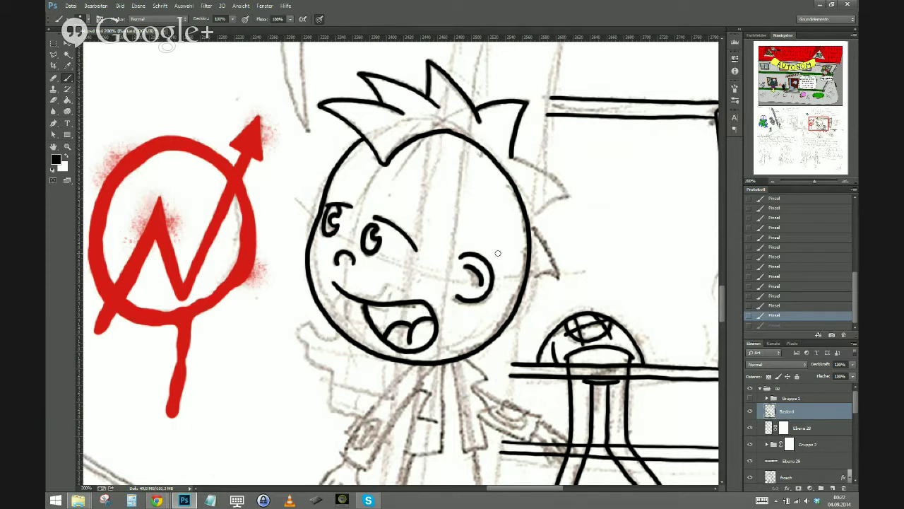
{"action": "mouse_move", "coordinate": [567, 197]}
{"action": "left_mouse_down"}
{"action": "mouse_move", "coordinate": [527, 161]}
{"action": "mouse_move", "coordinate": [506, 155]}
{"action": "left_mouse_up"}
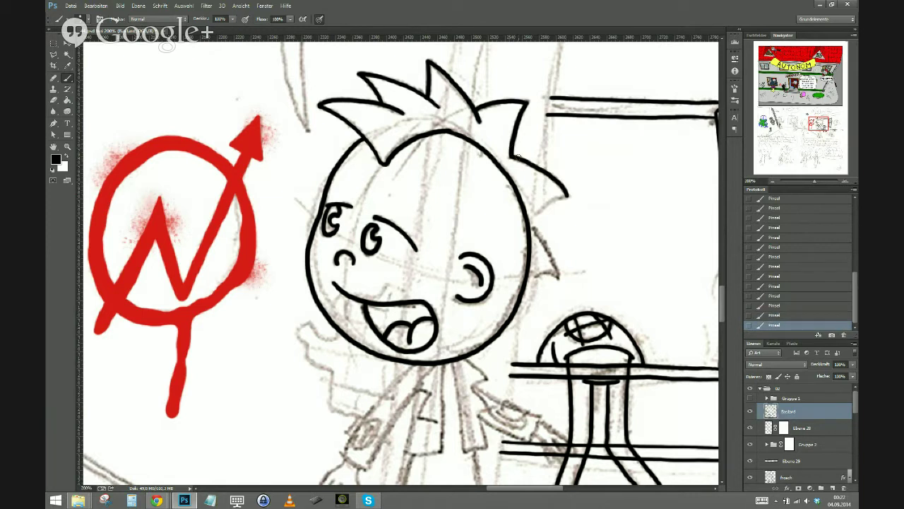
{"action": "key", "text": "ctrl+z"}
{"action": "left_click_drag", "start_coordinate": [568, 198], "coordinate": [510, 156]}
{"action": "left_click_drag", "start_coordinate": [566, 195], "coordinate": [527, 215]}
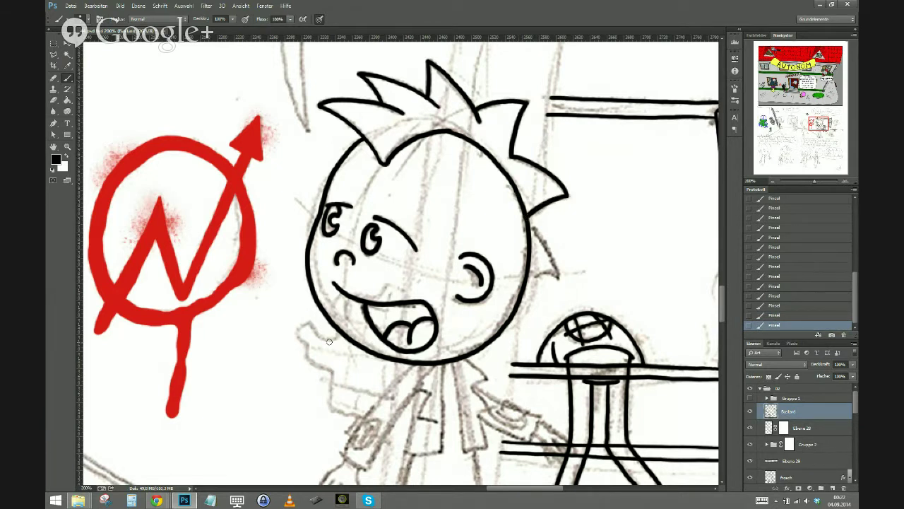
Ink the small lowest hair spike behind the ear, joining both of its edges to the head outline
{"action": "mouse_move", "coordinate": [402, 382]}
{"action": "left_mouse_down"}
{"action": "mouse_move", "coordinate": [353, 352]}
{"action": "mouse_move", "coordinate": [194, 340]}
{"action": "left_mouse_up"}
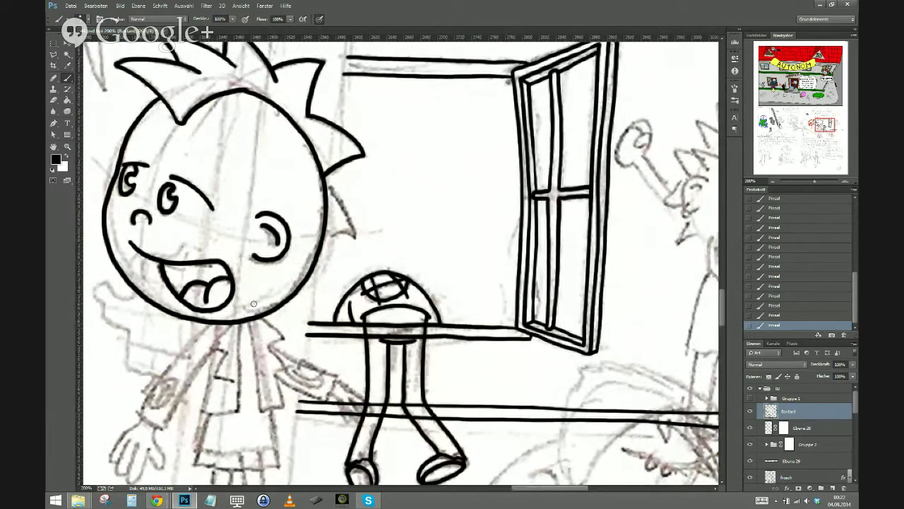
{"action": "left_click_drag", "start_coordinate": [325, 187], "coordinate": [355, 235]}
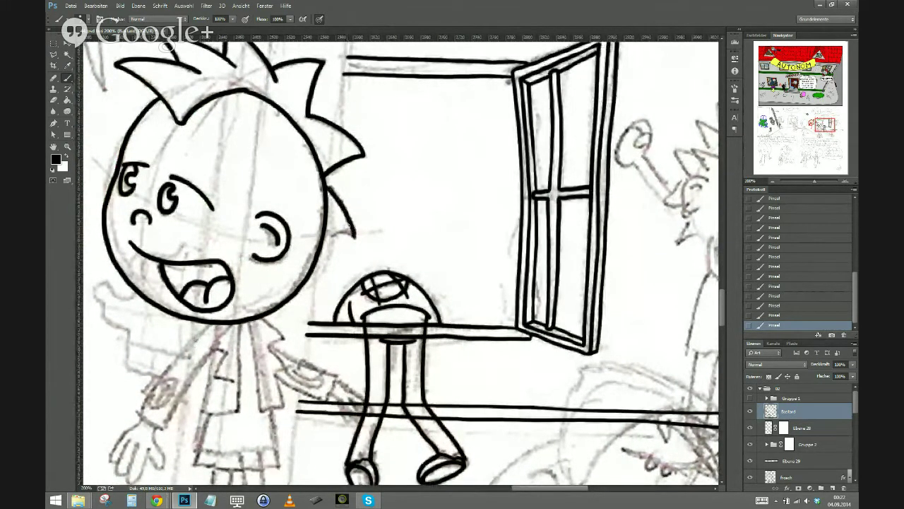
{"action": "key", "text": "ctrl+z"}
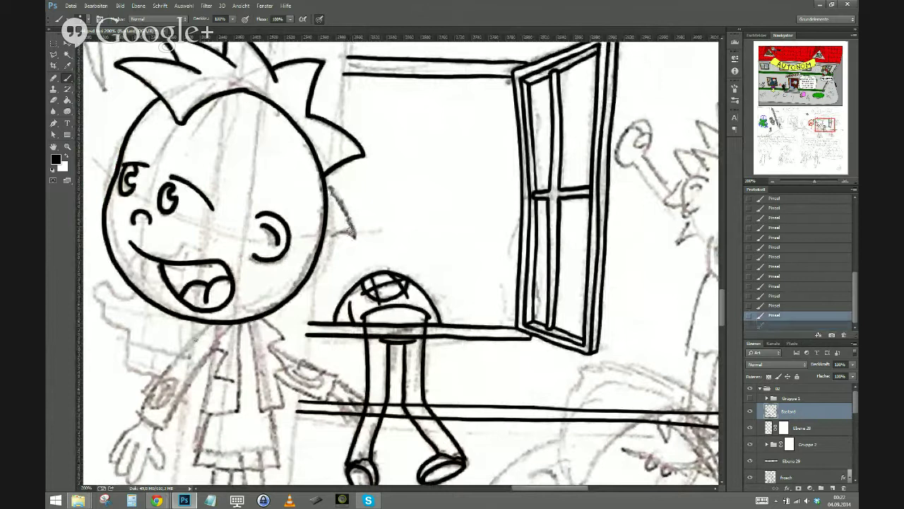
{"action": "mouse_move", "coordinate": [353, 235]}
{"action": "left_mouse_down"}
{"action": "mouse_move", "coordinate": [328, 189]}
{"action": "mouse_move", "coordinate": [318, 190]}
{"action": "left_mouse_up"}
{"action": "key", "text": "ctrl+z"}
{"action": "left_click_drag", "start_coordinate": [354, 236], "coordinate": [324, 182]}
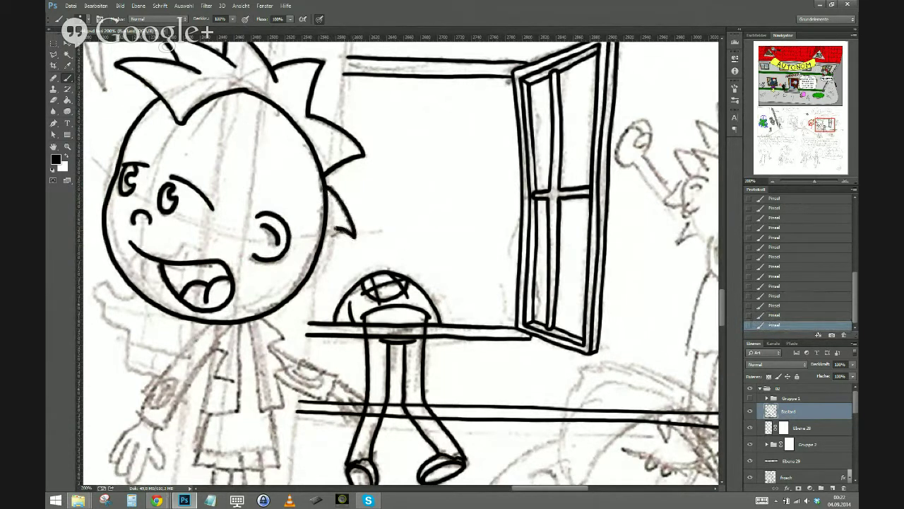
{"action": "key", "text": "ctrl+z"}
{"action": "left_click_drag", "start_coordinate": [354, 236], "coordinate": [319, 233]}
{"action": "key", "text": "ctrl+z"}
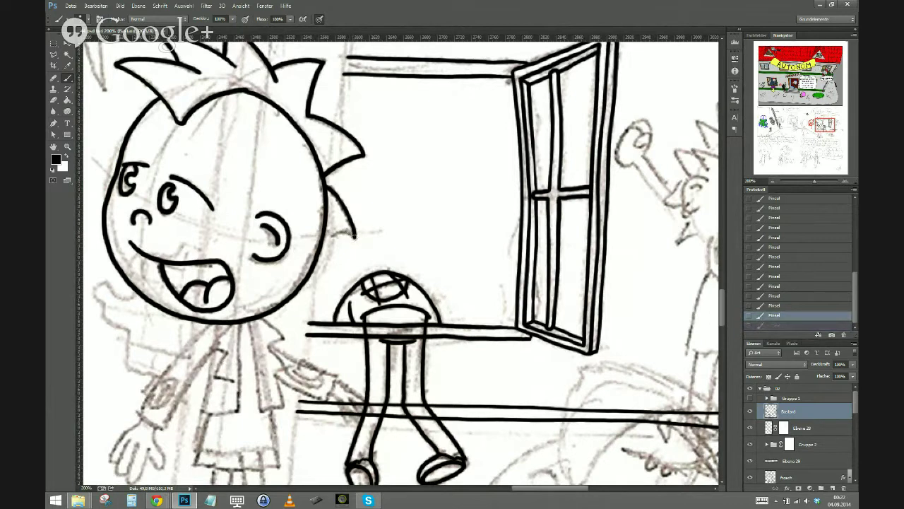
{"action": "left_click_drag", "start_coordinate": [353, 235], "coordinate": [323, 229]}
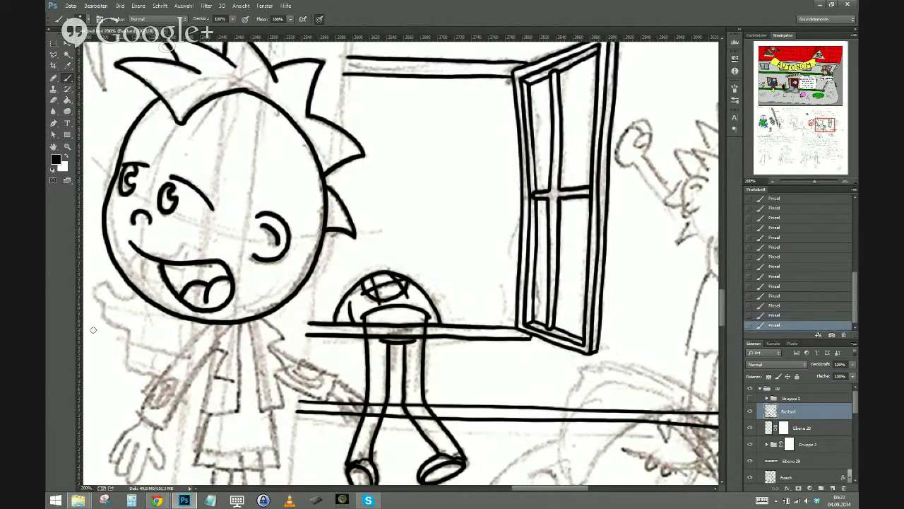
Ink the vest half nearer the window, with its straight front edge, jagged armhole and bottom hem
{"action": "left_click_drag", "start_coordinate": [245, 421], "coordinate": [414, 225]}
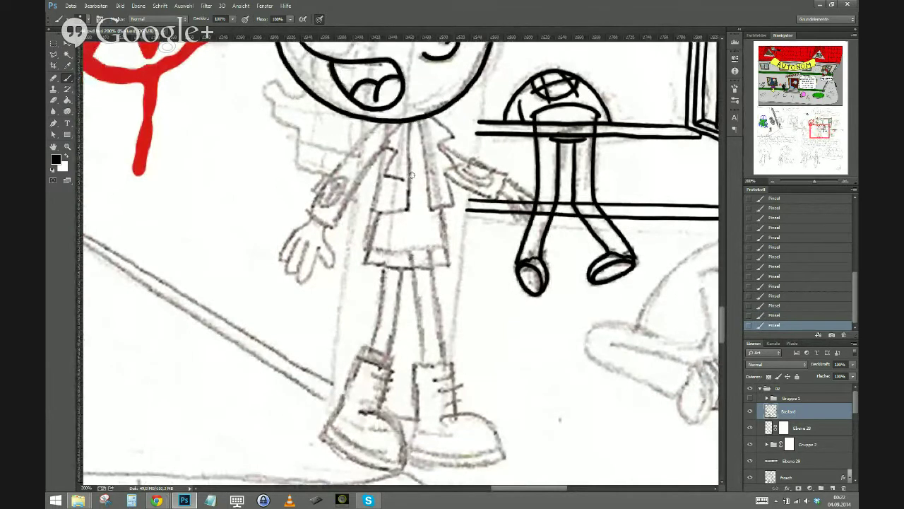
{"action": "left_click_drag", "start_coordinate": [418, 120], "coordinate": [431, 209]}
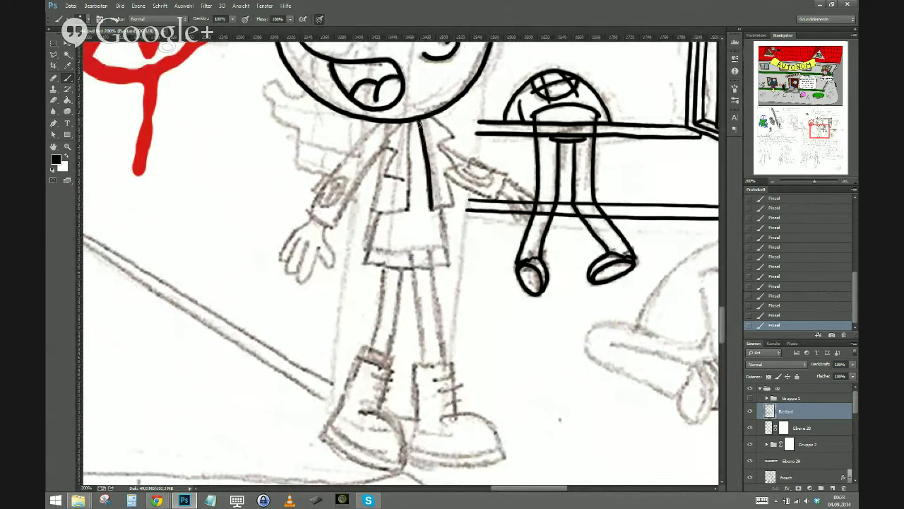
{"action": "mouse_move", "coordinate": [425, 119]}
{"action": "left_mouse_down"}
{"action": "mouse_move", "coordinate": [452, 134]}
{"action": "mouse_move", "coordinate": [436, 145]}
{"action": "left_mouse_up"}
{"action": "key", "text": "ctrl+z"}
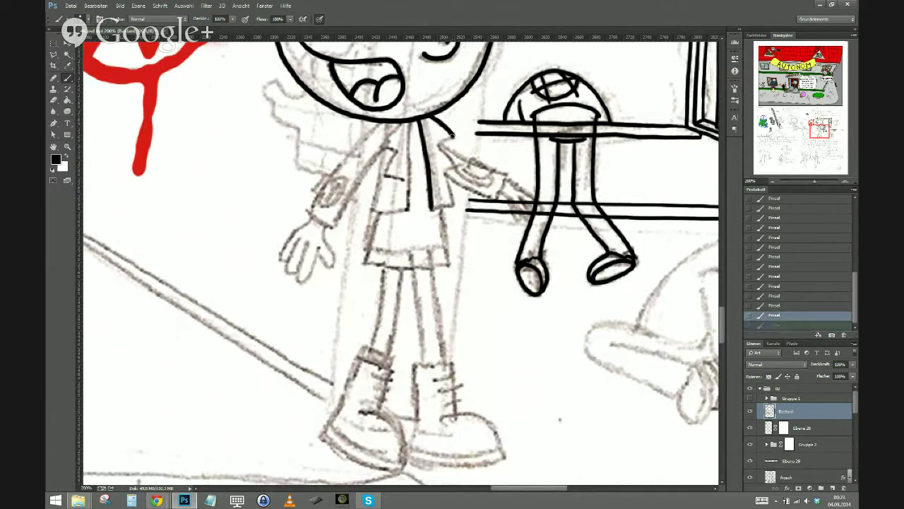
{"action": "mouse_move", "coordinate": [452, 134]}
{"action": "left_mouse_down"}
{"action": "mouse_move", "coordinate": [437, 146]}
{"action": "mouse_move", "coordinate": [455, 167]}
{"action": "mouse_move", "coordinate": [440, 172]}
{"action": "left_mouse_up"}
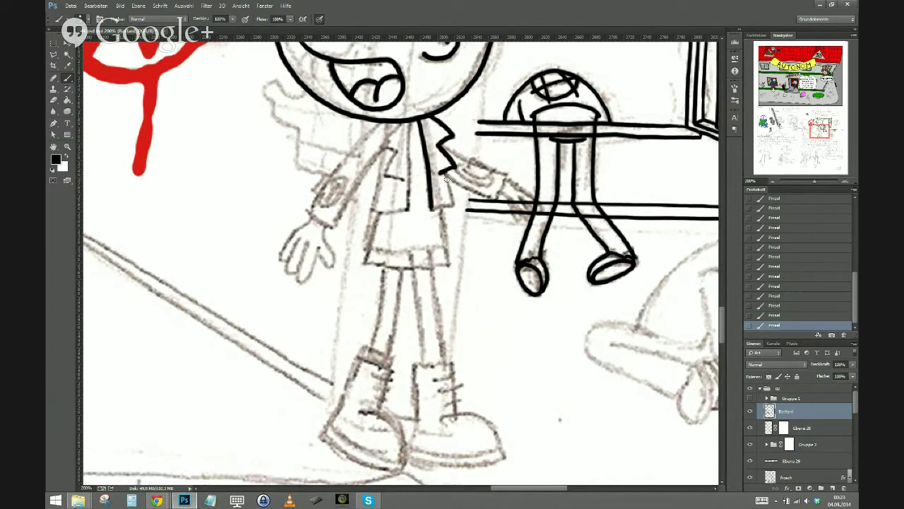
{"action": "mouse_move", "coordinate": [444, 170]}
{"action": "left_mouse_down"}
{"action": "mouse_move", "coordinate": [452, 206]}
{"action": "mouse_move", "coordinate": [431, 208]}
{"action": "left_mouse_up"}
Ink the vest half nearer the red graffiti, with its front edge, jagged armhole, side and bottom hem
{"action": "left_click_drag", "start_coordinate": [409, 120], "coordinate": [409, 211]}
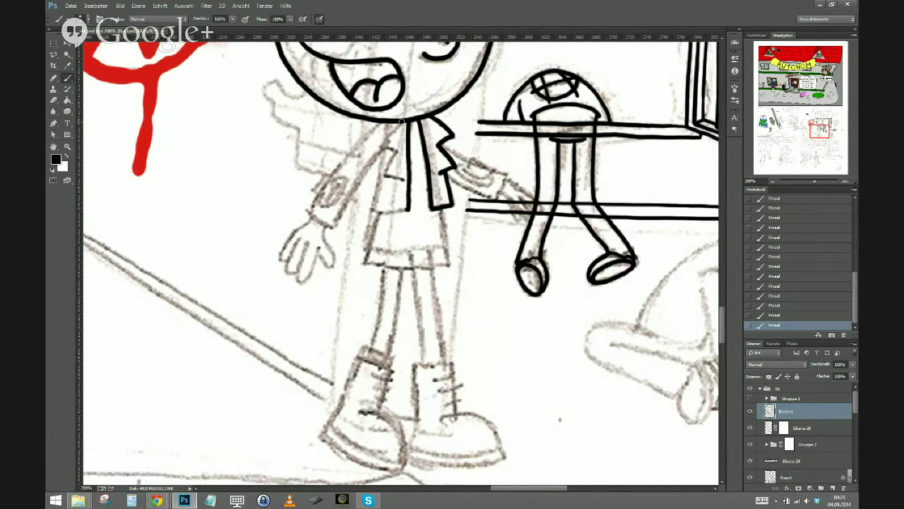
{"action": "left_click_drag", "start_coordinate": [402, 121], "coordinate": [383, 146]}
{"action": "mouse_move", "coordinate": [393, 150]}
{"action": "left_mouse_down"}
{"action": "mouse_move", "coordinate": [389, 178]}
{"action": "mouse_move", "coordinate": [381, 176]}
{"action": "left_mouse_up"}
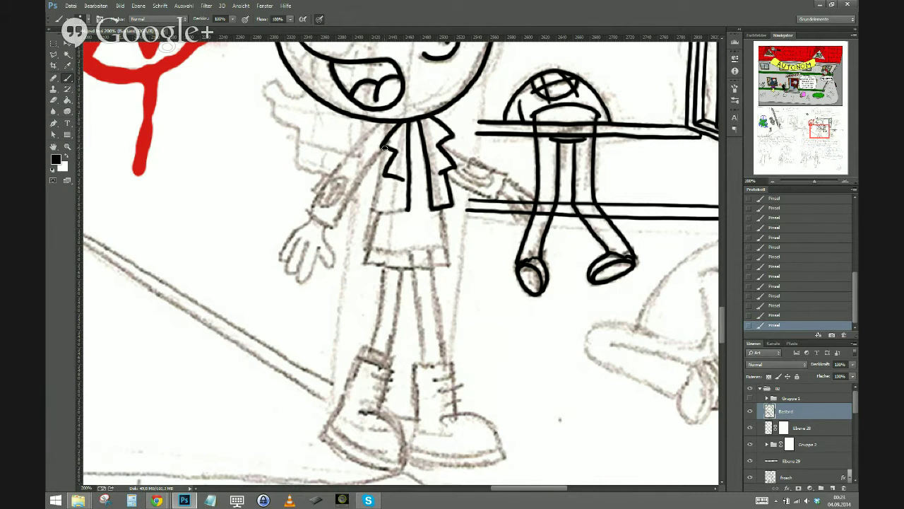
{"action": "key", "text": "ctrl+z"}
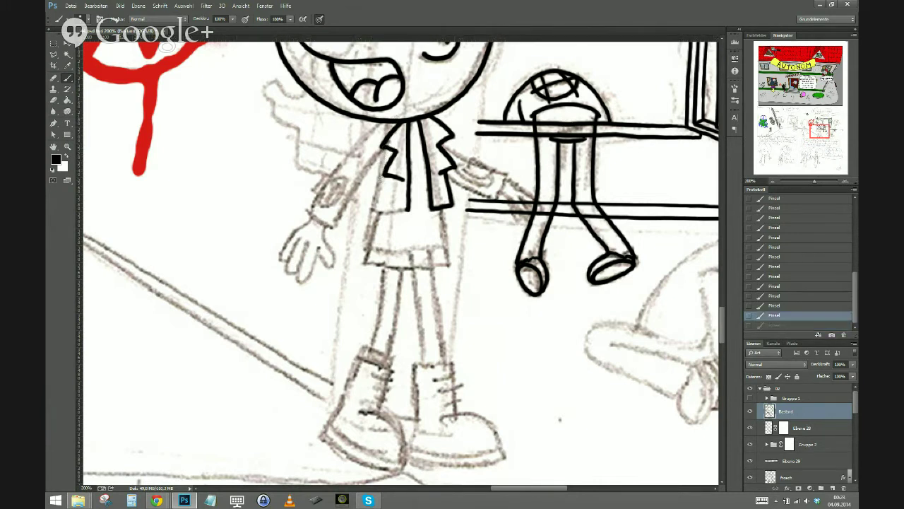
{"action": "left_click_drag", "start_coordinate": [384, 147], "coordinate": [377, 197]}
{"action": "key", "text": "ctrl+z"}
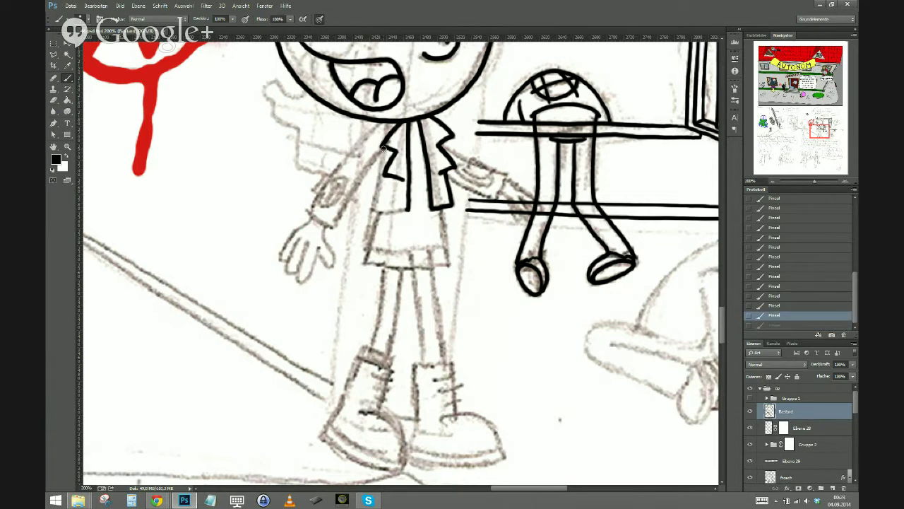
{"action": "mouse_move", "coordinate": [384, 146]}
{"action": "left_mouse_down"}
{"action": "mouse_move", "coordinate": [373, 206]}
{"action": "mouse_move", "coordinate": [408, 209]}
{"action": "mouse_move", "coordinate": [372, 209]}
{"action": "left_mouse_up"}
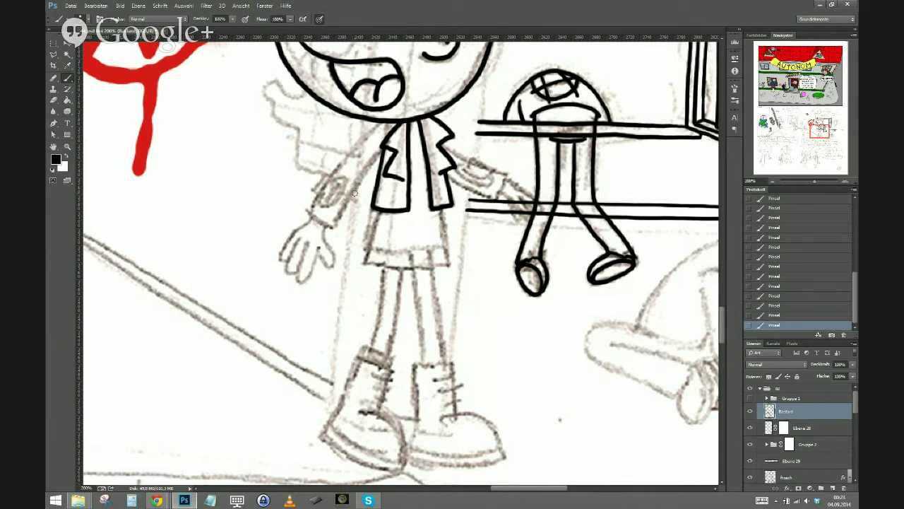
Ink the flared shirt below the vest with both slanted sides and the straight bottom hem
{"action": "key", "text": "ctrl+minus"}
{"action": "key", "text": "ctrl+minus"}
{"action": "key", "text": "ctrl+minus"}
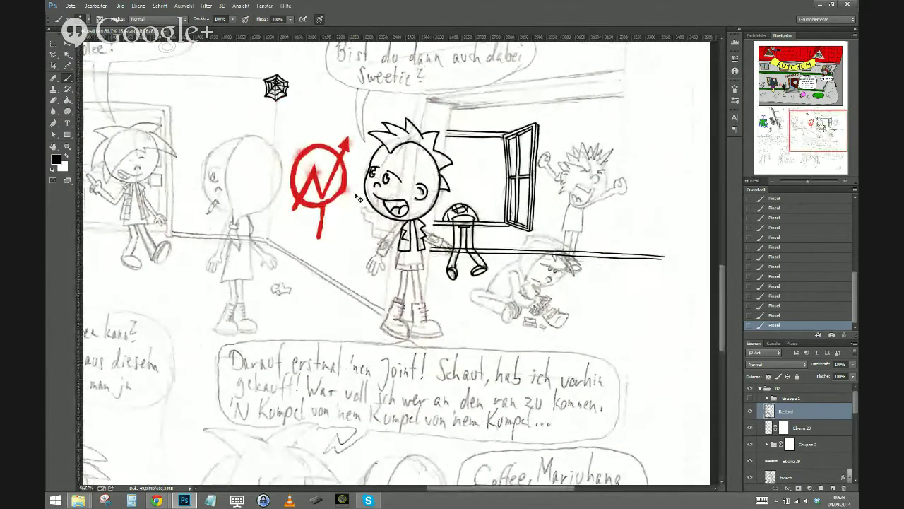
{"action": "key", "text": "ctrl+plus"}
{"action": "key", "text": "ctrl+plus"}
{"action": "key", "text": "ctrl+plus"}
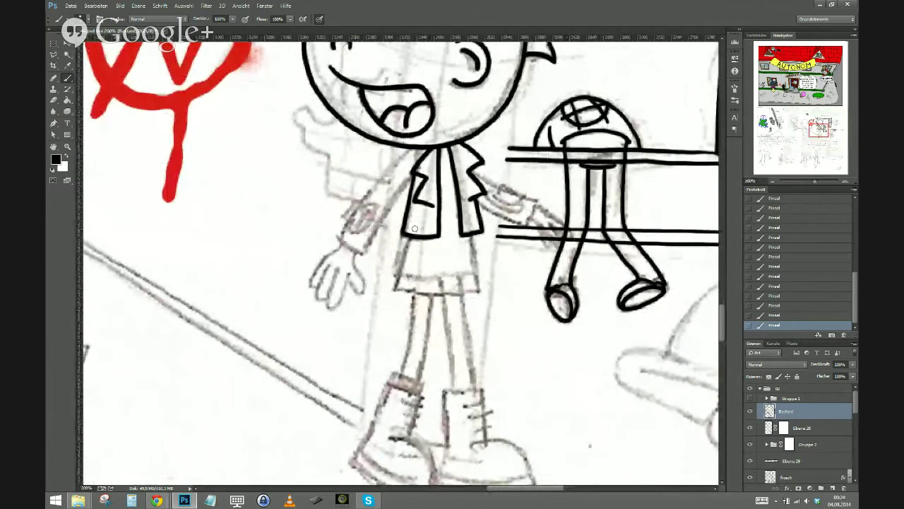
{"action": "left_click_drag", "start_coordinate": [408, 236], "coordinate": [395, 290]}
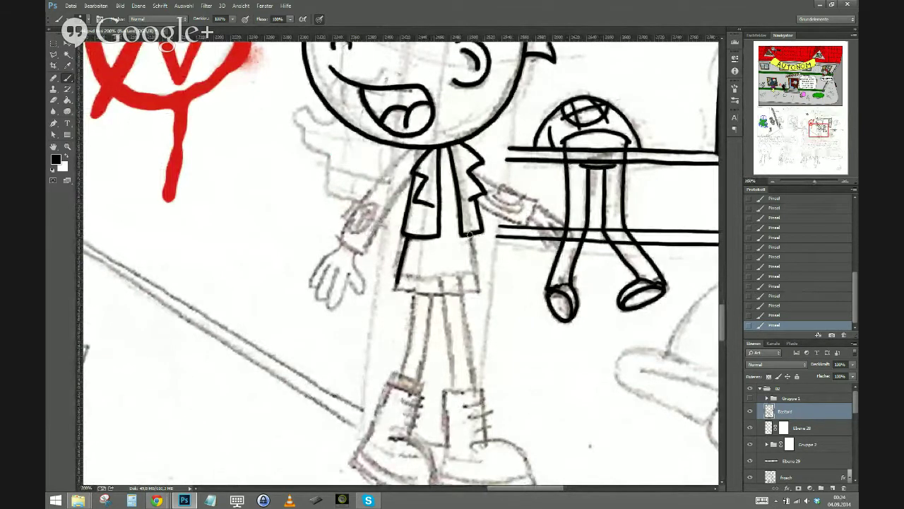
{"action": "mouse_move", "coordinate": [470, 235]}
{"action": "left_mouse_down"}
{"action": "mouse_move", "coordinate": [476, 283]}
{"action": "mouse_move", "coordinate": [473, 261]}
{"action": "mouse_move", "coordinate": [457, 300]}
{"action": "mouse_move", "coordinate": [477, 285]}
{"action": "mouse_move", "coordinate": [399, 283]}
{"action": "left_mouse_up"}
Ink both curved lines of the leg nearer the graffiti, from the shirt hem to the boot top
{"action": "left_click_drag", "start_coordinate": [309, 447], "coordinate": [344, 298]}
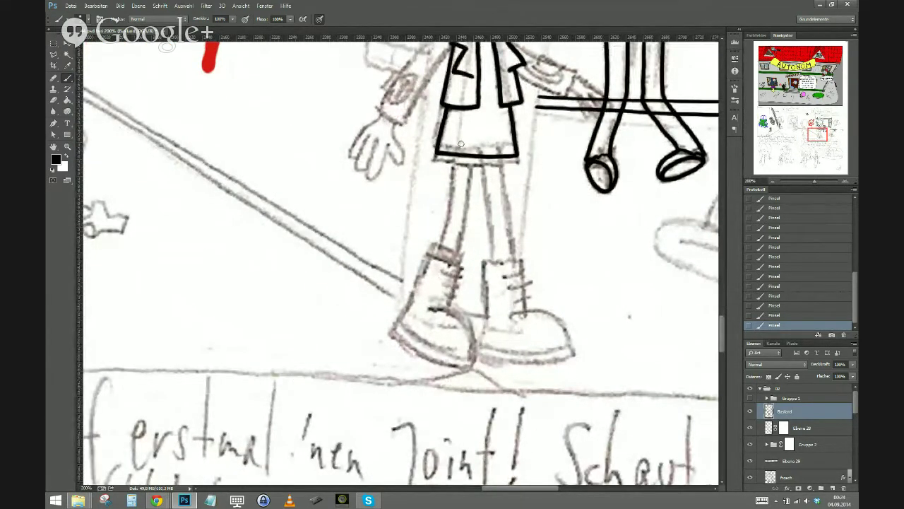
{"action": "left_click_drag", "start_coordinate": [452, 158], "coordinate": [439, 245]}
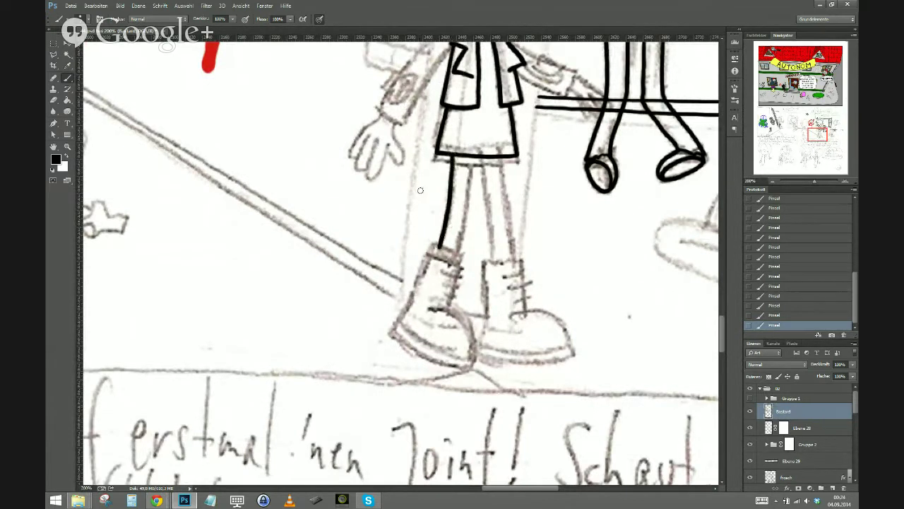
{"action": "key", "text": "ctrl+z"}
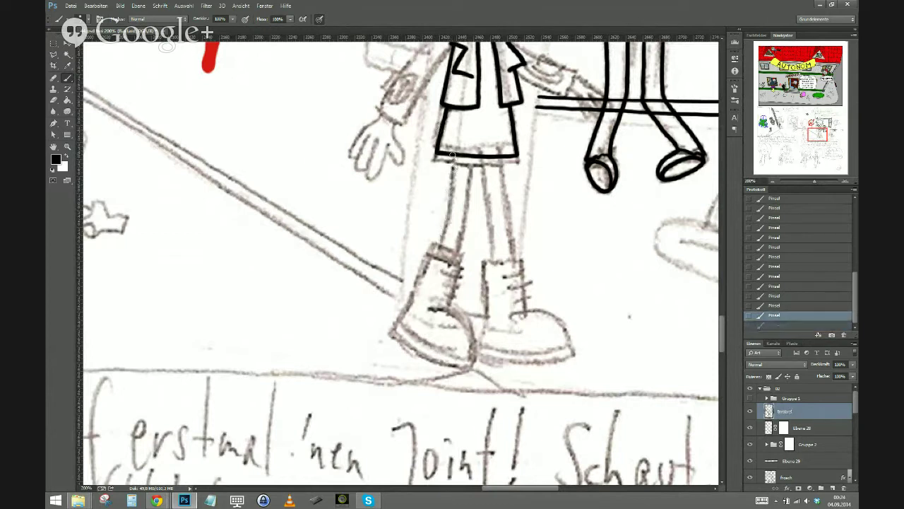
{"action": "left_click_drag", "start_coordinate": [452, 161], "coordinate": [435, 252]}
{"action": "left_click_drag", "start_coordinate": [470, 160], "coordinate": [454, 262]}
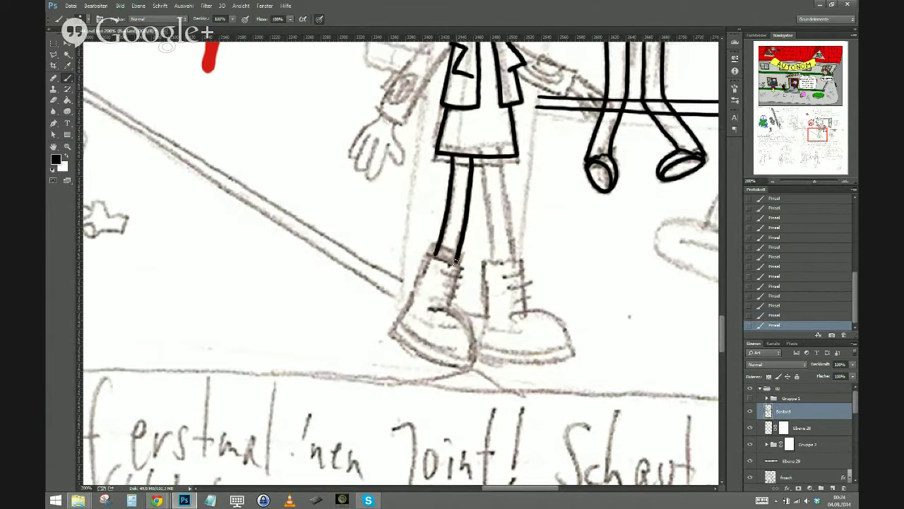
Ink the boot on the finished leg with its top edge, shaft, rounded toe cap and upper sole line
{"action": "left_click_drag", "start_coordinate": [460, 266], "coordinate": [431, 253]}
{"action": "left_click_drag", "start_coordinate": [428, 259], "coordinate": [396, 322]}
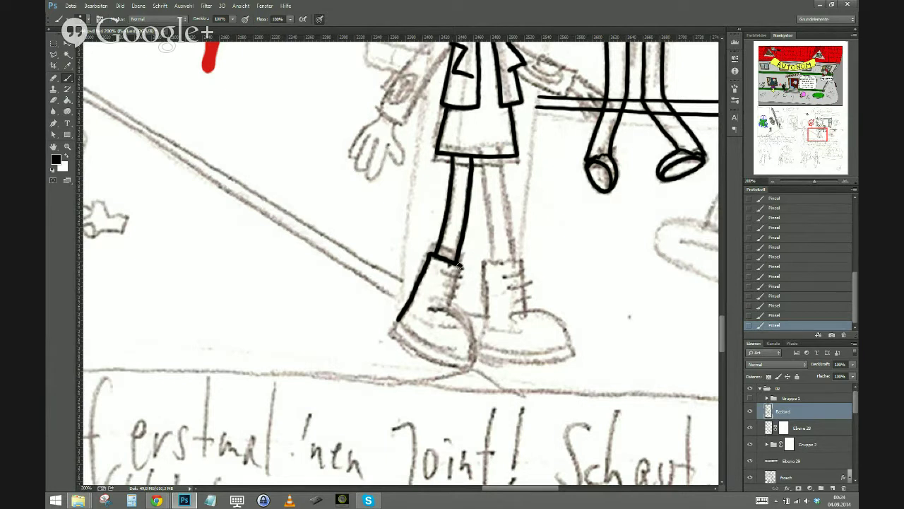
{"action": "left_click_drag", "start_coordinate": [459, 265], "coordinate": [452, 309]}
{"action": "mouse_move", "coordinate": [428, 311]}
{"action": "left_mouse_down"}
{"action": "mouse_move", "coordinate": [460, 317]}
{"action": "mouse_move", "coordinate": [473, 357]}
{"action": "left_mouse_up"}
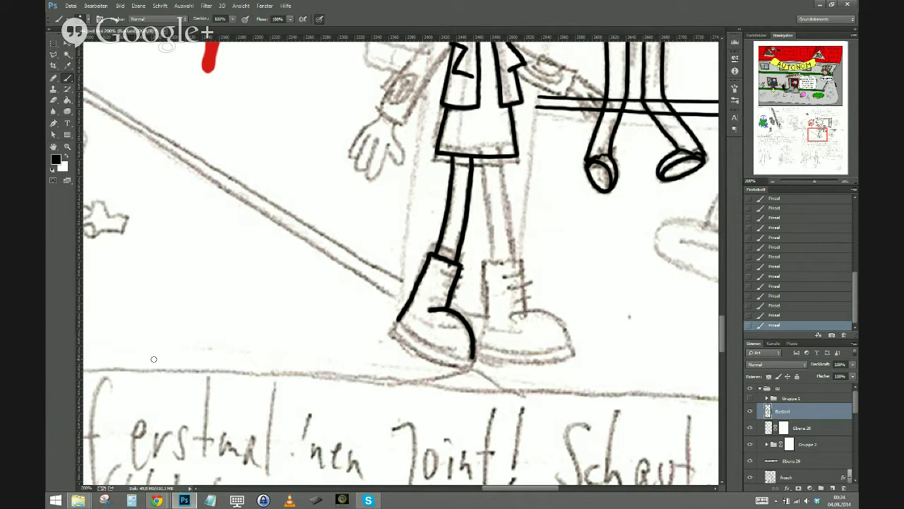
{"action": "left_click_drag", "start_coordinate": [397, 319], "coordinate": [467, 359]}
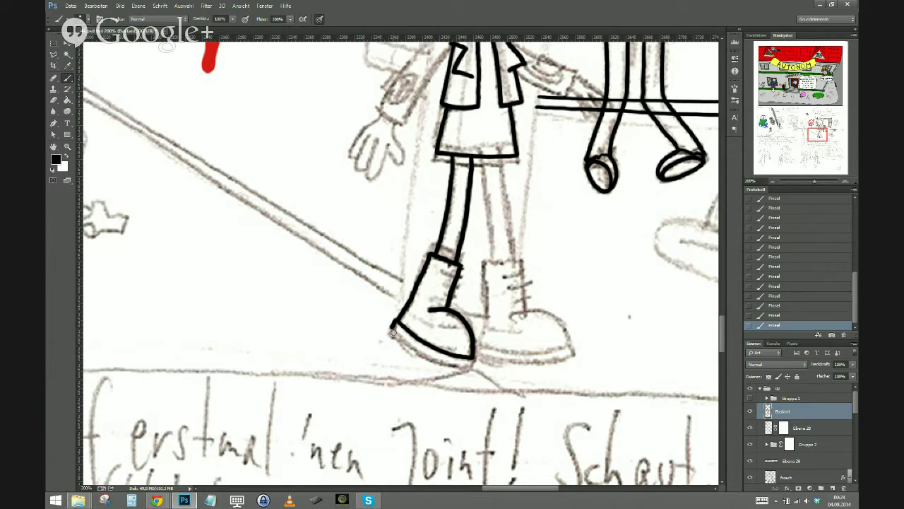
Ink the lower edge of the boot's sole and the short lace strokes along the front of its shaft
{"action": "mouse_move", "coordinate": [393, 329]}
{"action": "left_mouse_down"}
{"action": "mouse_move", "coordinate": [441, 361]}
{"action": "mouse_move", "coordinate": [475, 366]}
{"action": "left_mouse_up"}
{"action": "key", "text": "ctrl+z"}
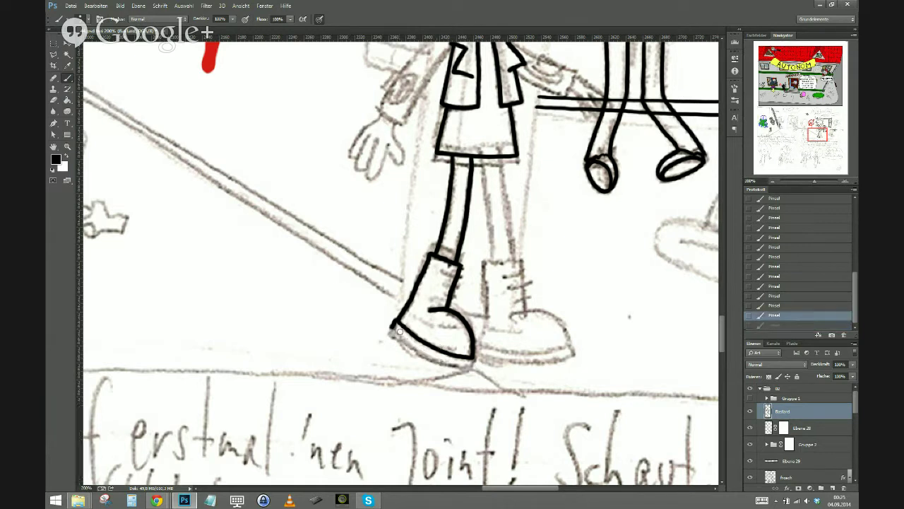
{"action": "left_click_drag", "start_coordinate": [393, 329], "coordinate": [468, 367]}
{"action": "key", "text": "ctrl+z"}
{"action": "left_click_drag", "start_coordinate": [392, 329], "coordinate": [453, 365]}
{"action": "key", "text": "ctrl+z"}
{"action": "mouse_move", "coordinate": [392, 329]}
{"action": "left_mouse_down"}
{"action": "mouse_move", "coordinate": [438, 359]}
{"action": "mouse_move", "coordinate": [476, 365]}
{"action": "left_mouse_up"}
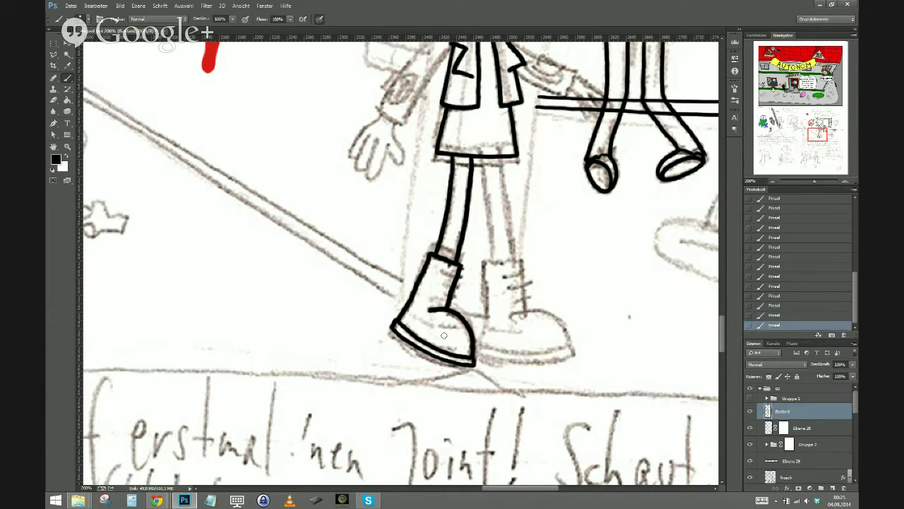
{"action": "key", "text": "ctrl+z"}
{"action": "mouse_move", "coordinate": [474, 359]}
{"action": "left_mouse_down"}
{"action": "mouse_move", "coordinate": [442, 360]}
{"action": "mouse_move", "coordinate": [393, 329]}
{"action": "left_mouse_up"}
{"action": "mouse_move", "coordinate": [439, 275]}
{"action": "left_mouse_down"}
{"action": "mouse_move", "coordinate": [459, 268]}
{"action": "mouse_move", "coordinate": [462, 280]}
{"action": "mouse_move", "coordinate": [441, 297]}
{"action": "left_mouse_up"}
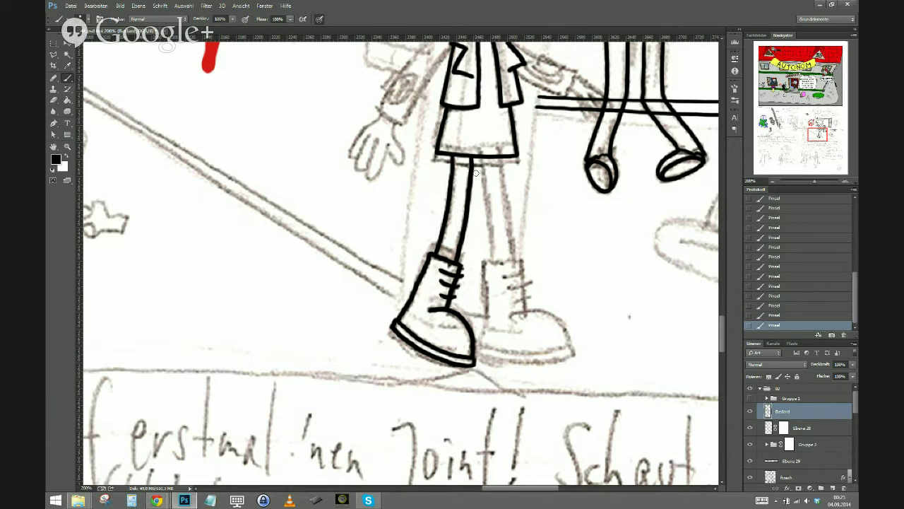
Ink both lines of the leg nearer the window, from the shirt hem to the boot top
{"action": "left_click_drag", "start_coordinate": [480, 155], "coordinate": [490, 259]}
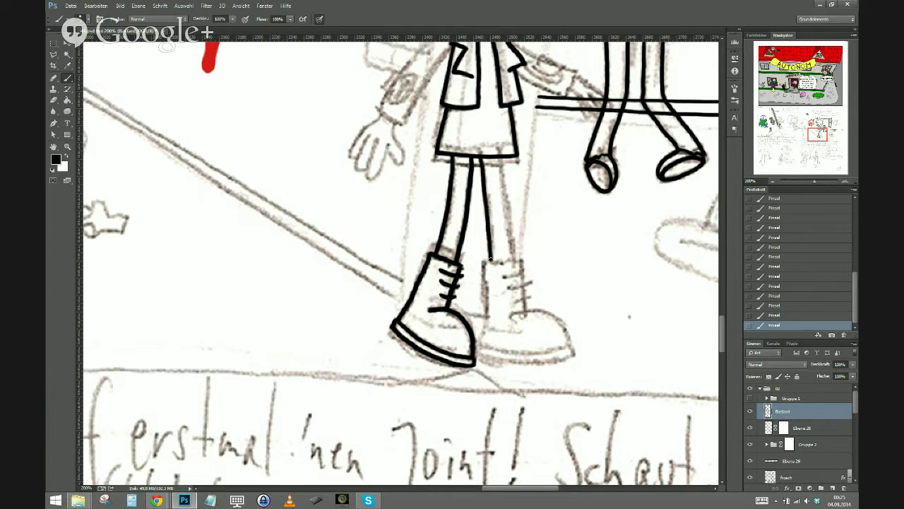
{"action": "left_click_drag", "start_coordinate": [500, 162], "coordinate": [513, 262]}
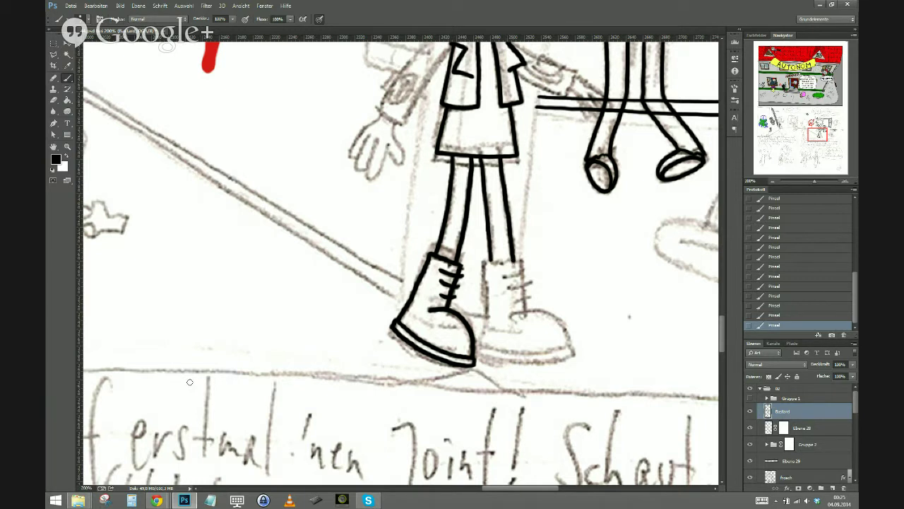
Redraw the outer line of the leg nearer the window and ink its boot's top edge and both sides of the shaft
{"action": "key", "text": "ctrl+z"}
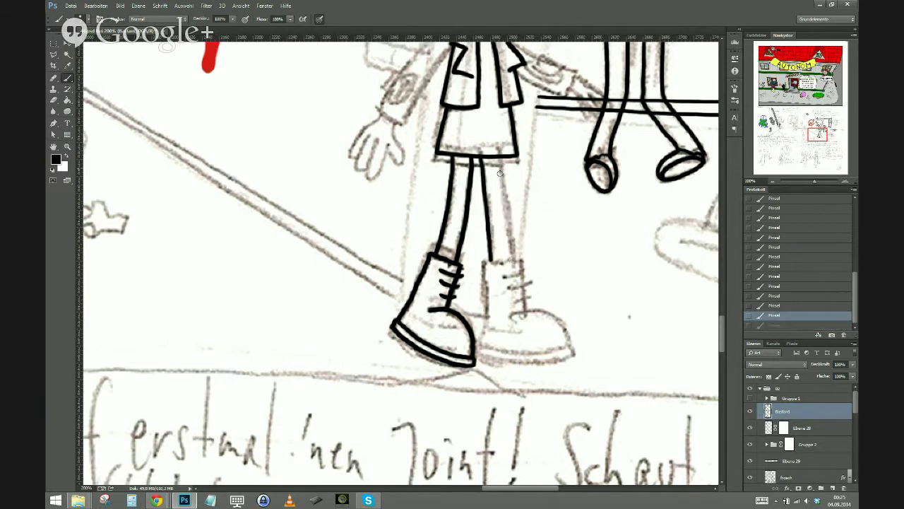
{"action": "left_click_drag", "start_coordinate": [498, 157], "coordinate": [510, 258]}
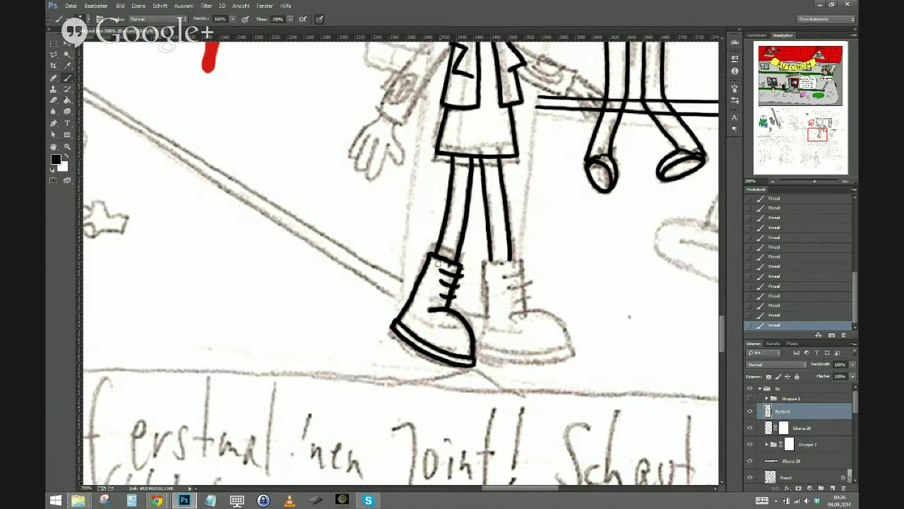
{"action": "left_click_drag", "start_coordinate": [519, 261], "coordinate": [482, 262]}
{"action": "left_click_drag", "start_coordinate": [486, 261], "coordinate": [478, 345]}
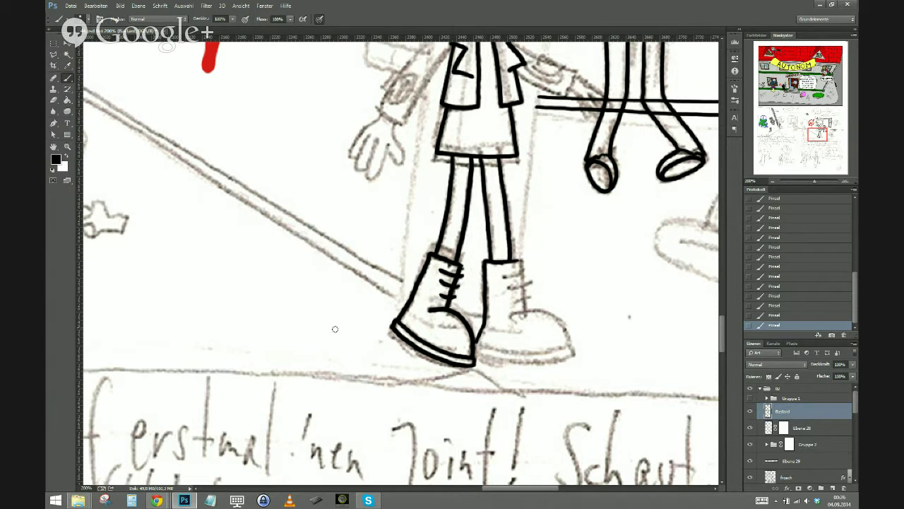
{"action": "key", "text": "ctrl+z"}
{"action": "mouse_move", "coordinate": [465, 271]}
{"action": "left_mouse_down"}
{"action": "mouse_move", "coordinate": [419, 185]}
{"action": "mouse_move", "coordinate": [413, 264]}
{"action": "left_mouse_up"}
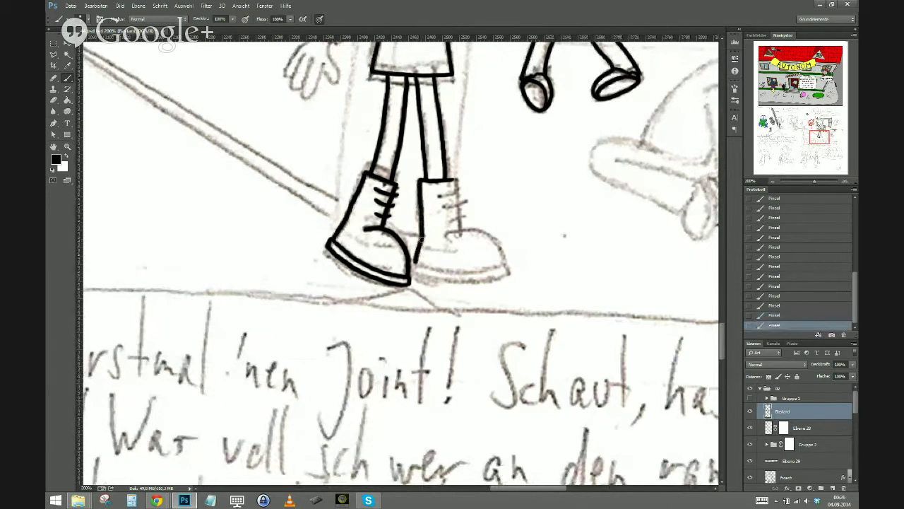
{"action": "left_click_drag", "start_coordinate": [452, 180], "coordinate": [457, 221]}
Ink the rounded toe cap, both sole lines and the short lace strokes of the boot nearer the window
{"action": "mouse_move", "coordinate": [402, 298]}
{"action": "left_mouse_down"}
{"action": "mouse_move", "coordinate": [244, 353]}
{"action": "mouse_move", "coordinate": [180, 401]}
{"action": "left_mouse_up"}
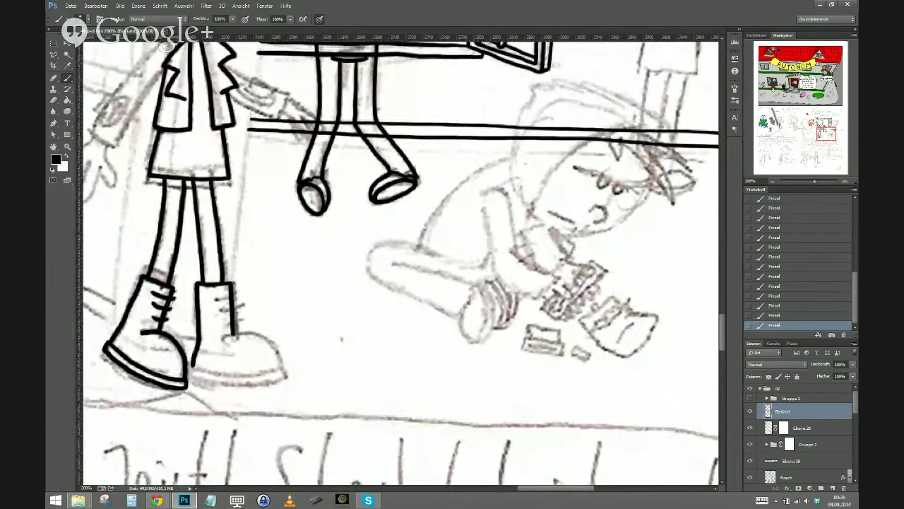
{"action": "mouse_move", "coordinate": [225, 339]}
{"action": "left_mouse_down"}
{"action": "mouse_move", "coordinate": [256, 338]}
{"action": "mouse_move", "coordinate": [281, 359]}
{"action": "mouse_move", "coordinate": [277, 368]}
{"action": "left_mouse_up"}
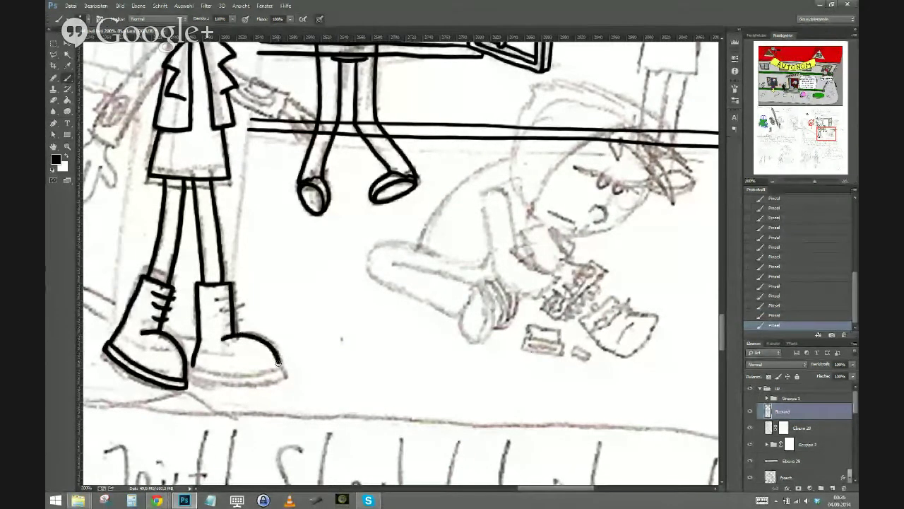
{"action": "mouse_move", "coordinate": [191, 367]}
{"action": "left_mouse_down"}
{"action": "mouse_move", "coordinate": [267, 373]}
{"action": "mouse_move", "coordinate": [281, 363]}
{"action": "left_mouse_up"}
{"action": "mouse_move", "coordinate": [192, 366]}
{"action": "left_mouse_down"}
{"action": "mouse_move", "coordinate": [189, 382]}
{"action": "mouse_move", "coordinate": [233, 385]}
{"action": "mouse_move", "coordinate": [280, 377]}
{"action": "mouse_move", "coordinate": [267, 363]}
{"action": "left_mouse_up"}
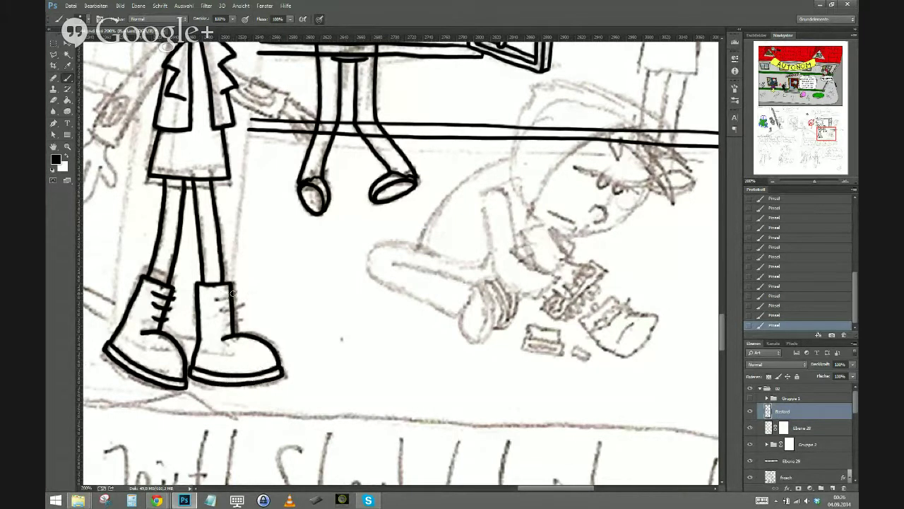
{"action": "mouse_move", "coordinate": [234, 305]}
{"action": "left_mouse_down"}
{"action": "mouse_move", "coordinate": [212, 309]}
{"action": "mouse_move", "coordinate": [215, 322]}
{"action": "left_mouse_up"}
{"action": "mouse_move", "coordinate": [179, 417]}
{"action": "left_mouse_down"}
{"action": "mouse_move", "coordinate": [532, 375]}
{"action": "mouse_move", "coordinate": [269, 424]}
{"action": "left_mouse_up"}
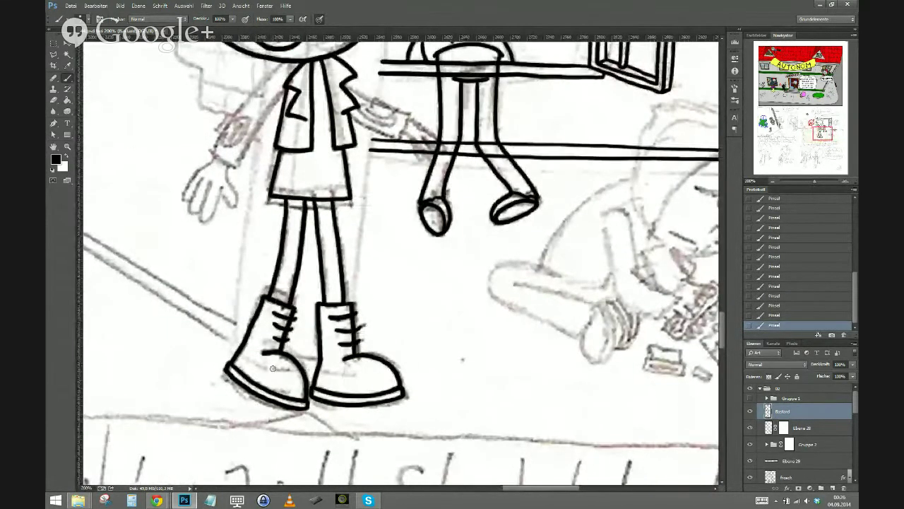
Undo the last three lace strokes on the boot nearer the window and restore them
{"action": "key", "text": "ctrl+z"}
{"action": "key", "text": "ctrl+alt+z"}
{"action": "key", "text": "ctrl+alt+z"}
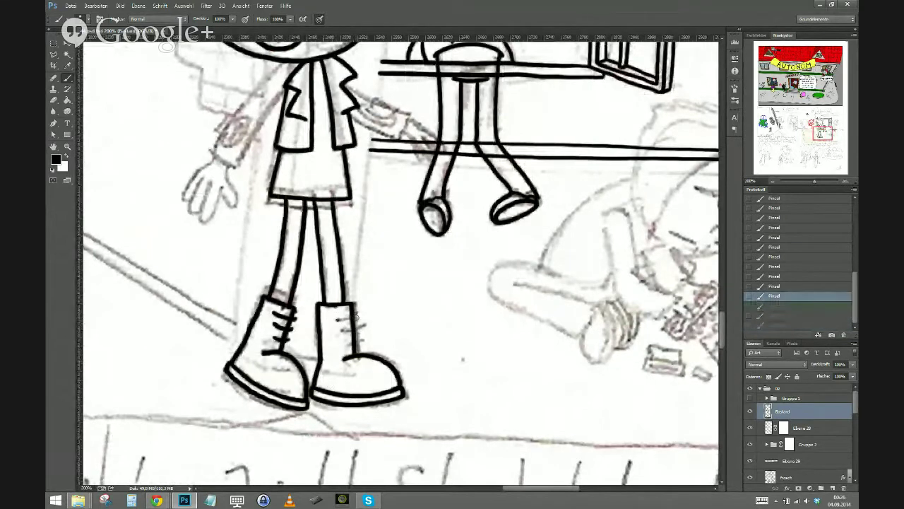
{"action": "key", "text": "ctrl+shift+z"}
{"action": "key", "text": "ctrl+shift+z"}
{"action": "key", "text": "ctrl+shift+z"}
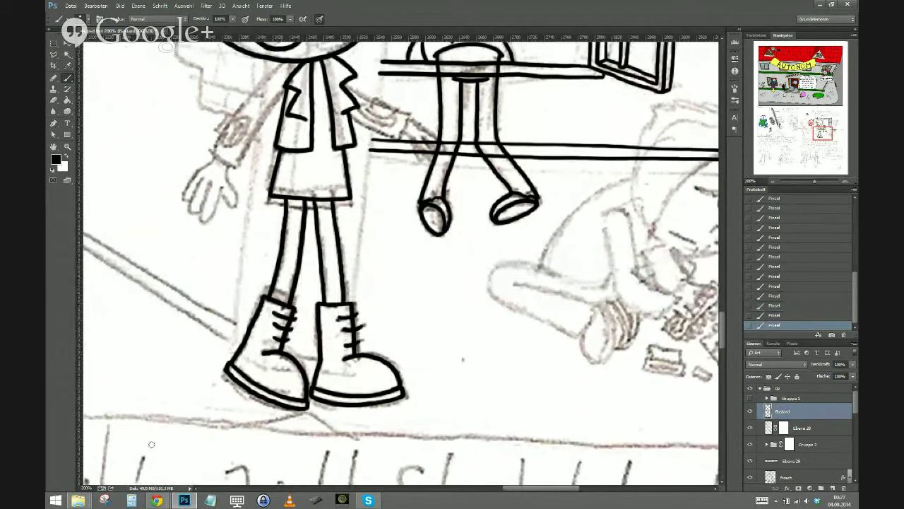
Ink the elbow patch, both sleeve lines and the cuff edge of the arm nearer the window
{"action": "left_click_drag", "start_coordinate": [113, 267], "coordinate": [129, 465]}
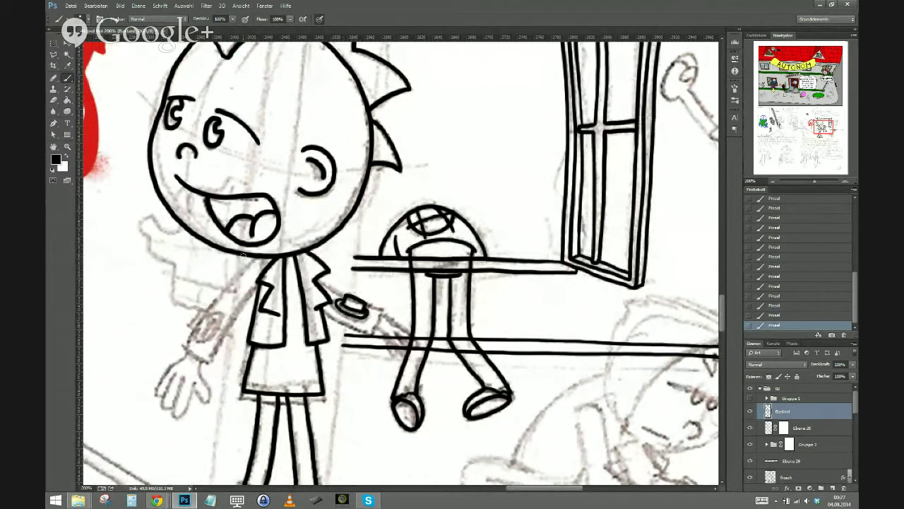
{"action": "key", "text": "ctrl+z"}
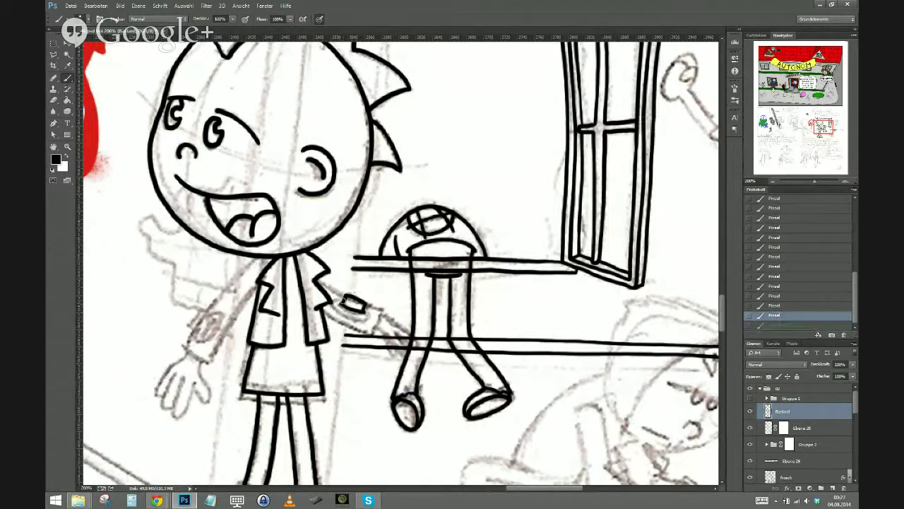
{"action": "left_click_drag", "start_coordinate": [366, 312], "coordinate": [315, 279]}
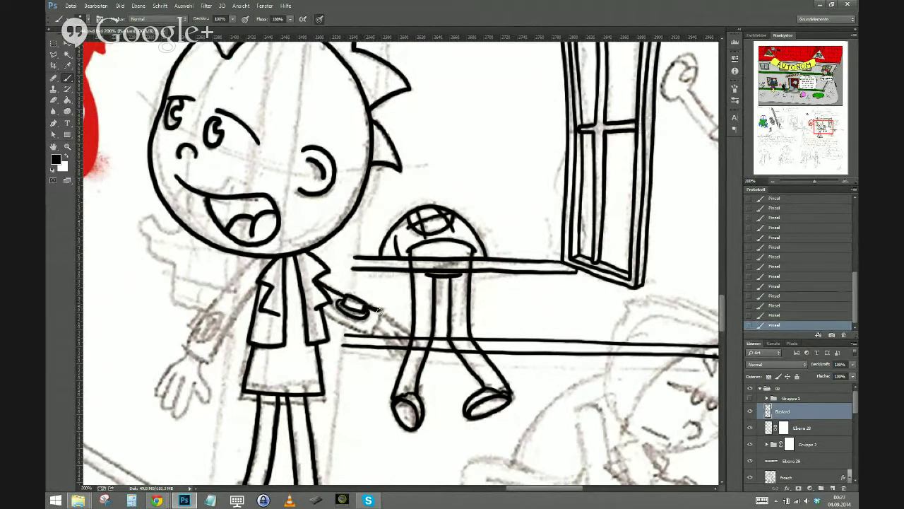
{"action": "left_click_drag", "start_coordinate": [380, 311], "coordinate": [376, 322]}
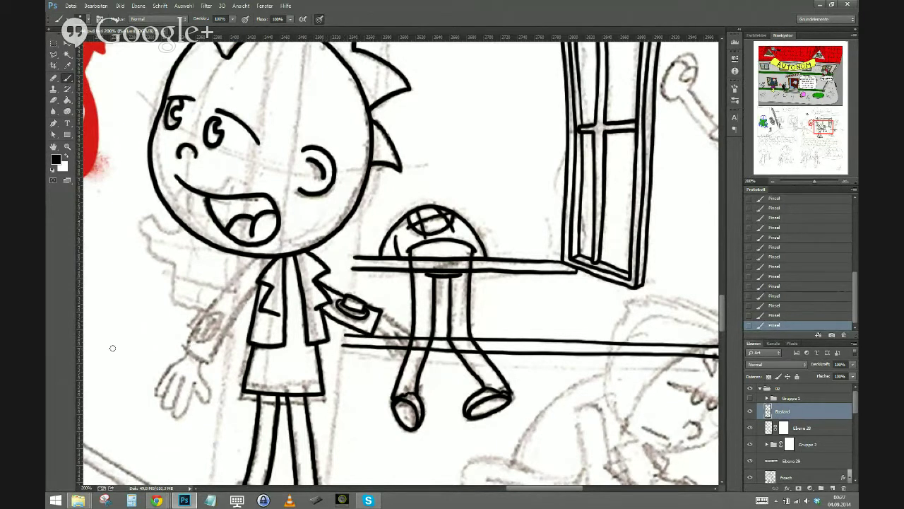
{"action": "key", "text": "ctrl+z"}
{"action": "left_click_drag", "start_coordinate": [371, 335], "coordinate": [315, 311]}
Hide the inked window layer Ebene 36 and the inked seated figure layer Ebene 37
{"action": "left_click_drag", "start_coordinate": [854, 400], "coordinate": [844, 449]}
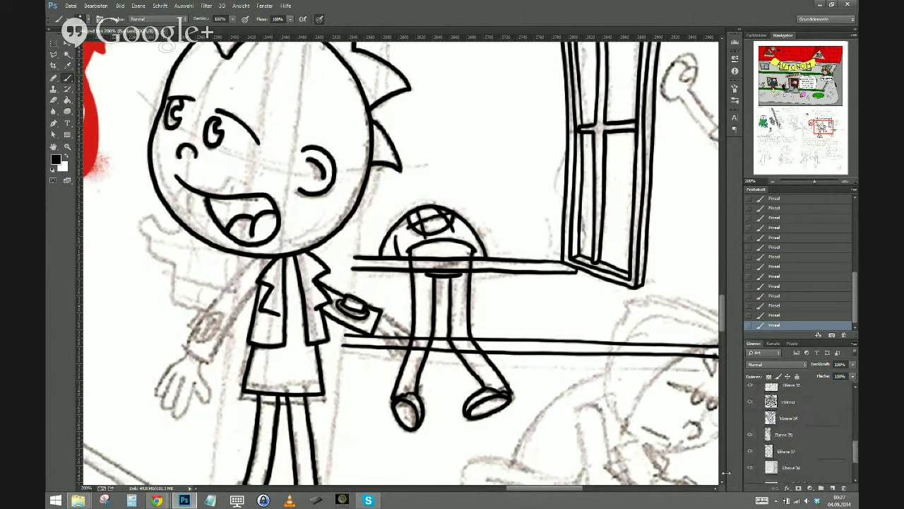
{"action": "left_click", "coordinate": [749, 469]}
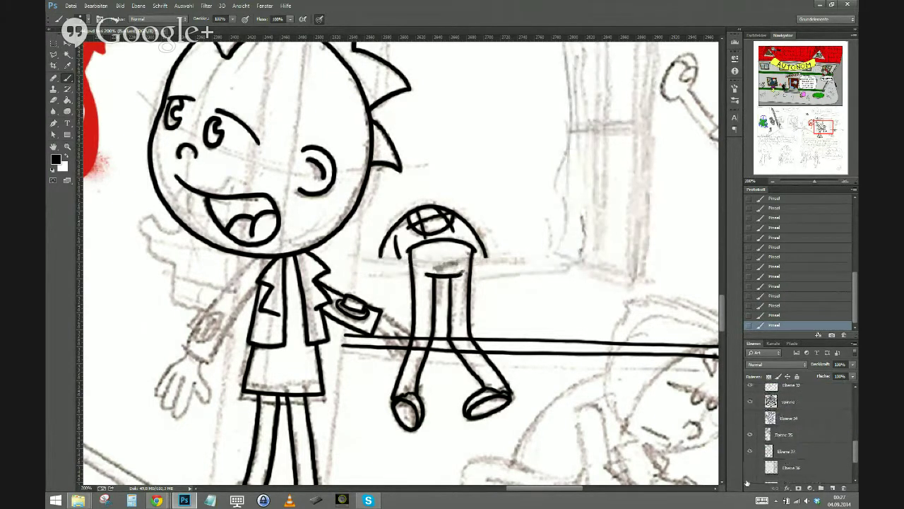
{"action": "left_click_drag", "start_coordinate": [855, 445], "coordinate": [855, 448]}
{"action": "scroll", "coordinate": [842, 430], "scroll_direction": "down", "scroll_amount": 2}
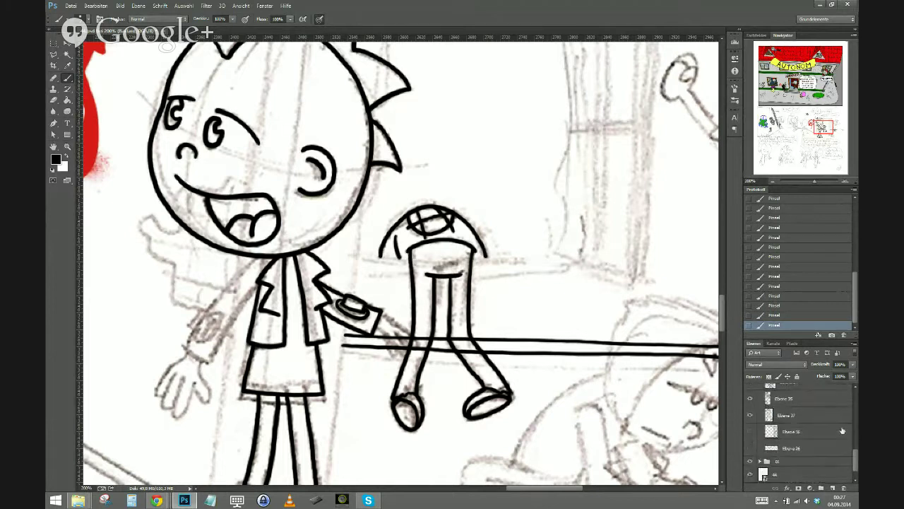
{"action": "left_click", "coordinate": [751, 415]}
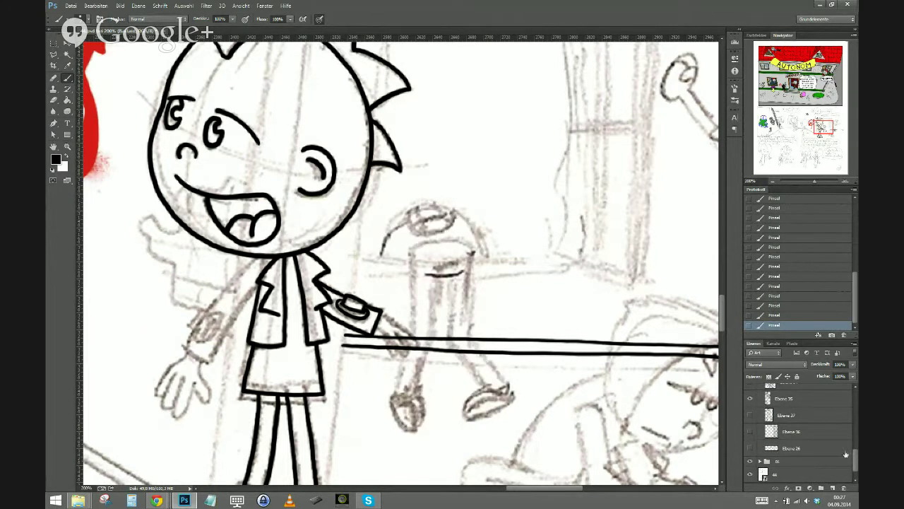
Hide layer Ebene 35 and layer Ebene 29 with the double horizontal line that crosses the sketched hand
{"action": "scroll", "coordinate": [855, 462], "scroll_direction": "up", "scroll_amount": 3}
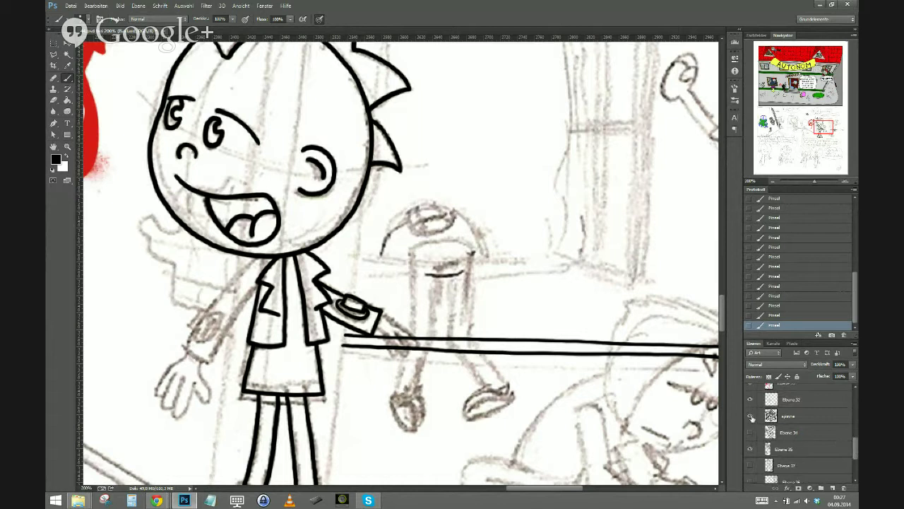
{"action": "scroll", "coordinate": [855, 452], "scroll_direction": "up", "scroll_amount": 3}
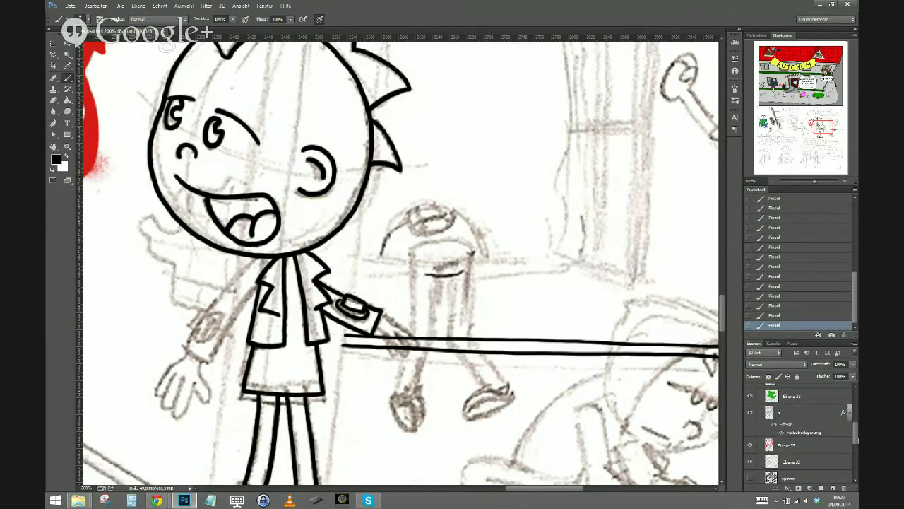
{"action": "scroll", "coordinate": [805, 438], "scroll_direction": "up", "scroll_amount": 5}
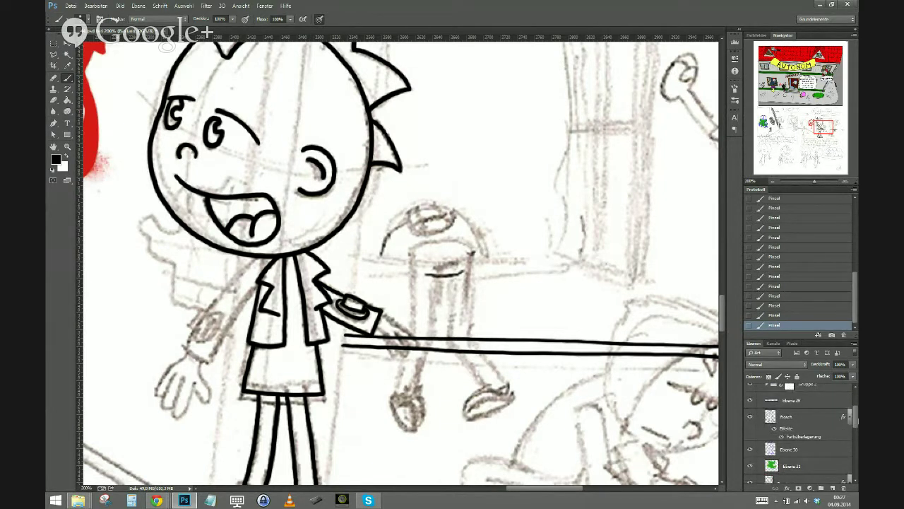
{"action": "left_click_drag", "start_coordinate": [852, 418], "coordinate": [855, 467]}
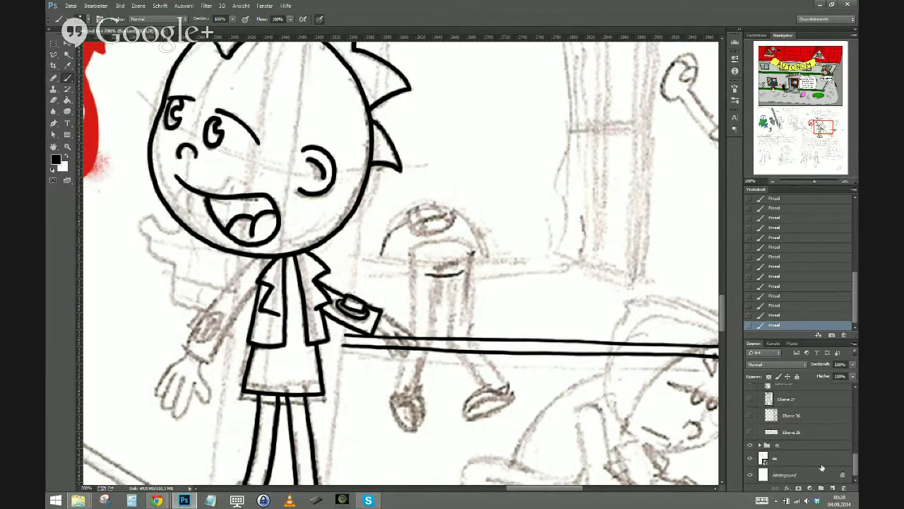
{"action": "left_click_drag", "start_coordinate": [854, 464], "coordinate": [856, 455]}
{"action": "left_click", "coordinate": [751, 418]}
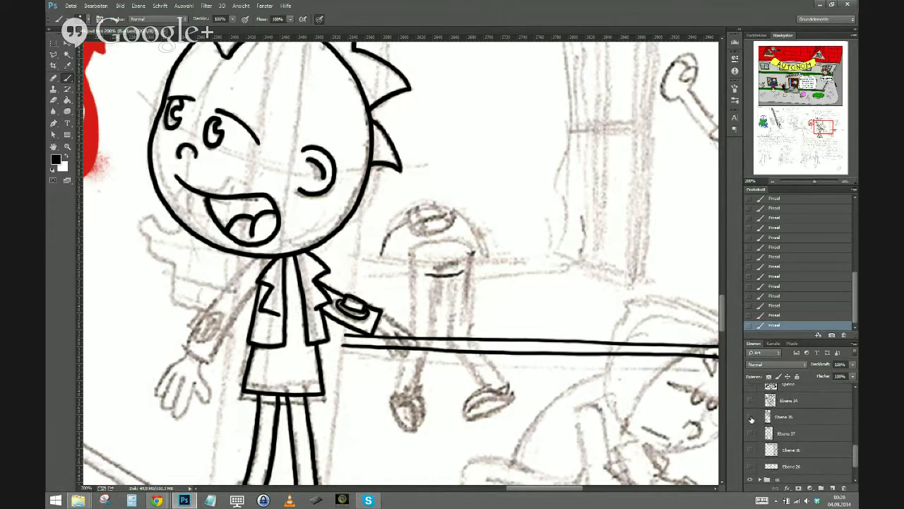
{"action": "left_click_drag", "start_coordinate": [855, 460], "coordinate": [856, 419]}
{"action": "left_click", "coordinate": [751, 420]}
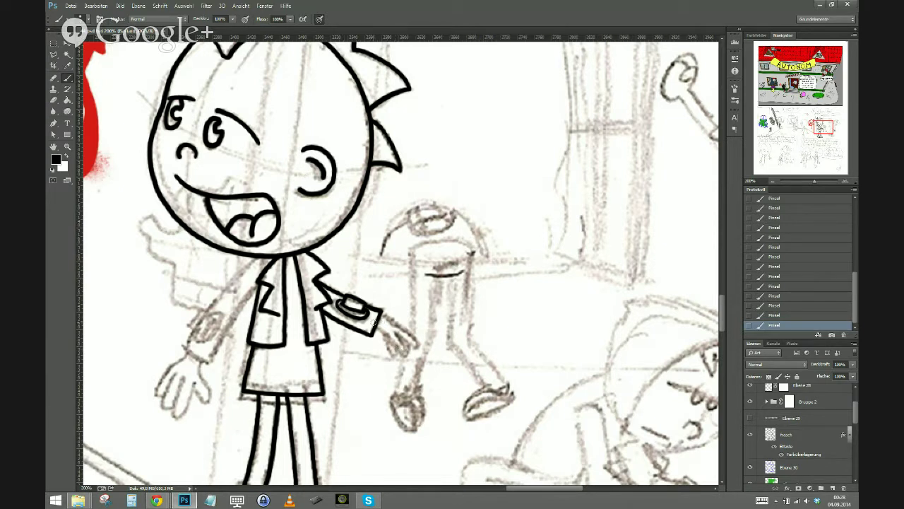
Ink the hand and fingers reaching out of the cuff of the arm nearer the window
{"action": "mouse_move", "coordinate": [385, 332]}
{"action": "left_mouse_down"}
{"action": "mouse_move", "coordinate": [407, 353]}
{"action": "mouse_move", "coordinate": [394, 325]}
{"action": "mouse_move", "coordinate": [412, 347]}
{"action": "left_mouse_up"}
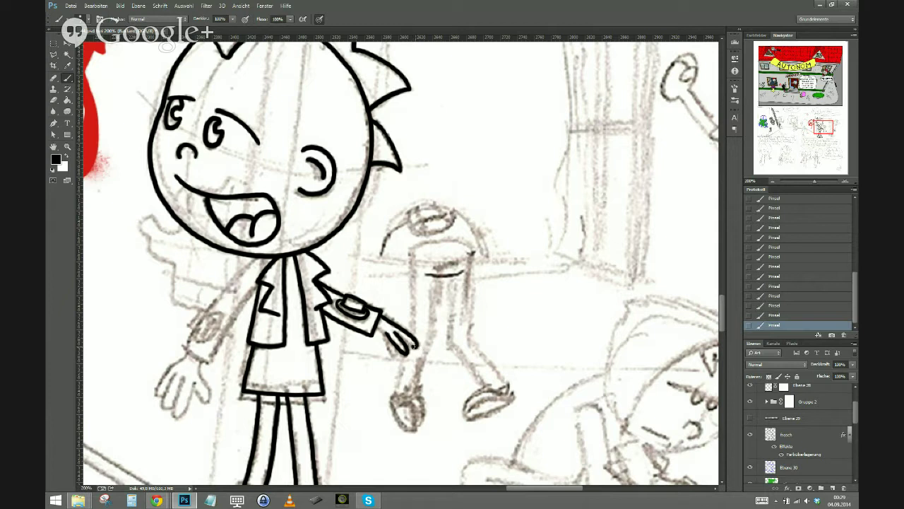
{"action": "key", "text": "ctrl+z"}
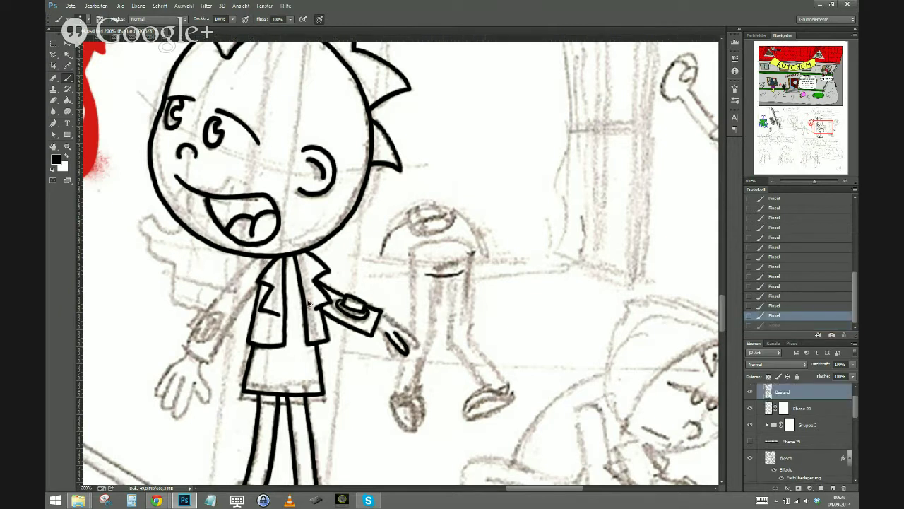
{"action": "mouse_move", "coordinate": [378, 314]}
{"action": "left_mouse_down"}
{"action": "mouse_move", "coordinate": [419, 349]}
{"action": "mouse_move", "coordinate": [403, 342]}
{"action": "left_mouse_up"}
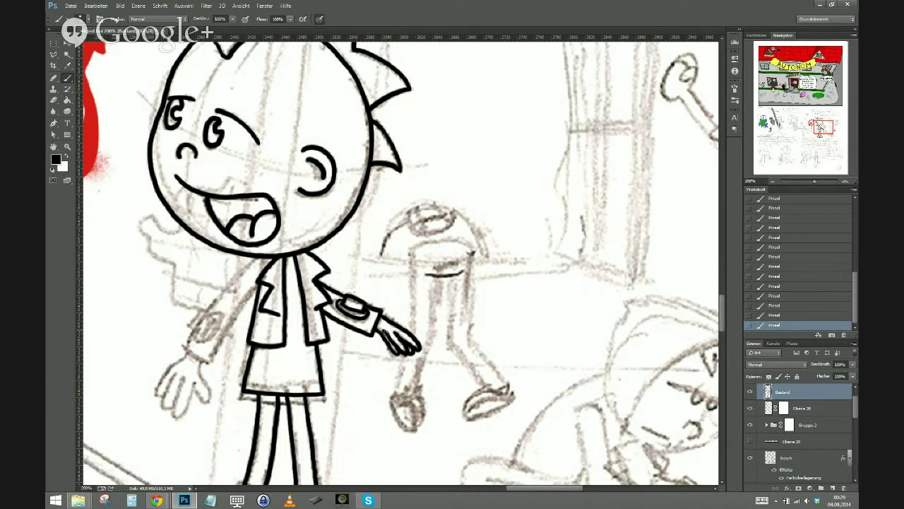
Ink the double-outlined elbow patch on the arm nearer the red graffiti
{"action": "mouse_move", "coordinate": [174, 419]}
{"action": "left_mouse_down"}
{"action": "mouse_move", "coordinate": [173, 397]}
{"action": "mouse_move", "coordinate": [393, 359]}
{"action": "left_mouse_up"}
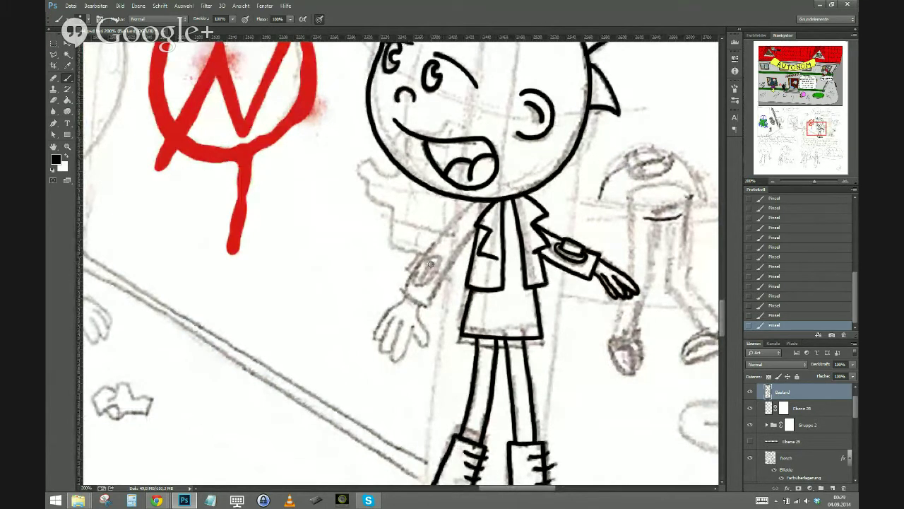
{"action": "mouse_move", "coordinate": [430, 264]}
{"action": "left_mouse_down"}
{"action": "mouse_move", "coordinate": [424, 257]}
{"action": "mouse_move", "coordinate": [410, 267]}
{"action": "mouse_move", "coordinate": [425, 258]}
{"action": "mouse_move", "coordinate": [413, 262]}
{"action": "mouse_move", "coordinate": [418, 276]}
{"action": "mouse_move", "coordinate": [431, 264]}
{"action": "left_mouse_up"}
{"action": "key", "text": "ctrl+z"}
{"action": "key", "text": "ctrl+z"}
{"action": "mouse_move", "coordinate": [431, 263]}
{"action": "left_mouse_down"}
{"action": "mouse_move", "coordinate": [415, 285]}
{"action": "mouse_move", "coordinate": [416, 275]}
{"action": "mouse_move", "coordinate": [419, 284]}
{"action": "mouse_move", "coordinate": [433, 256]}
{"action": "left_mouse_up"}
Ink the outer sleeve line from the shoulder to the wrist and the cuff edge of the arm nearer the graffiti
{"action": "left_click_drag", "start_coordinate": [478, 199], "coordinate": [420, 257]}
{"action": "key", "text": "ctrl+z"}
{"action": "left_click_drag", "start_coordinate": [477, 200], "coordinate": [422, 257]}
{"action": "key", "text": "ctrl+z"}
{"action": "mouse_move", "coordinate": [478, 200]}
{"action": "left_mouse_down"}
{"action": "mouse_move", "coordinate": [408, 281]}
{"action": "mouse_move", "coordinate": [427, 309]}
{"action": "left_mouse_up"}
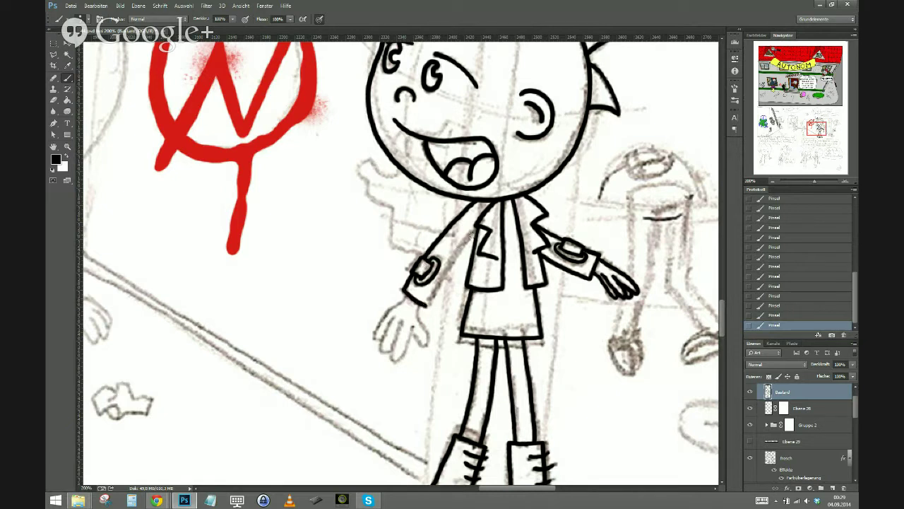
Ink the inner sleeve line of the arm nearer the graffiti from the jacket down to the cuff, redrawing it until it runs cleanly
{"action": "left_click_drag", "start_coordinate": [476, 227], "coordinate": [453, 257]}
{"action": "key", "text": "ctrl+z"}
{"action": "left_click_drag", "start_coordinate": [477, 226], "coordinate": [426, 304]}
{"action": "key", "text": "ctrl+z"}
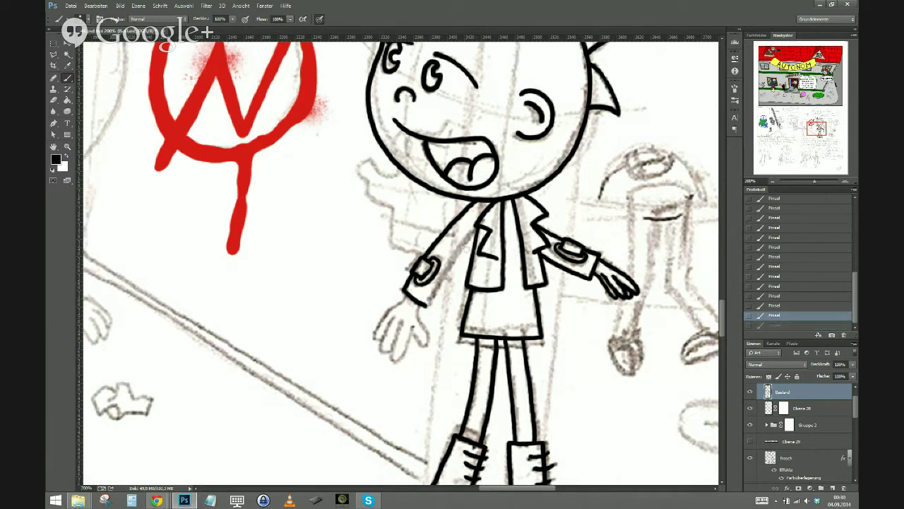
{"action": "mouse_move", "coordinate": [477, 226]}
{"action": "left_mouse_down"}
{"action": "mouse_move", "coordinate": [461, 250]}
{"action": "mouse_move", "coordinate": [477, 225]}
{"action": "mouse_move", "coordinate": [419, 302]}
{"action": "left_mouse_up"}
{"action": "key", "text": "ctrl+z"}
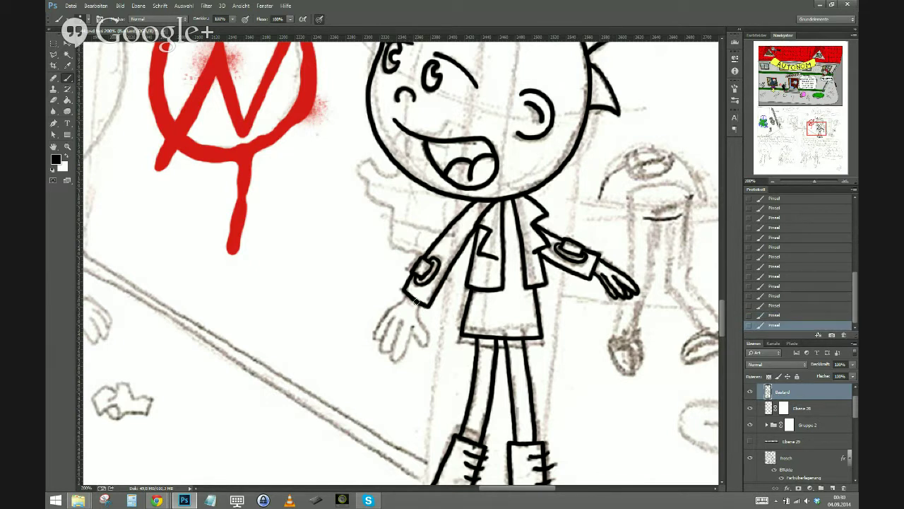
{"action": "key", "text": "ctrl+z"}
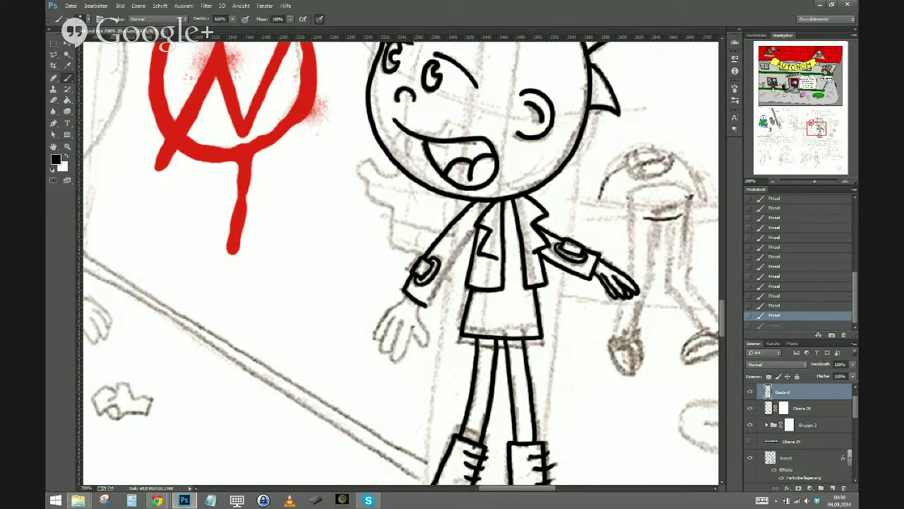
{"action": "mouse_move", "coordinate": [475, 229]}
{"action": "left_mouse_down"}
{"action": "mouse_move", "coordinate": [439, 289]}
{"action": "mouse_move", "coordinate": [419, 299]}
{"action": "left_mouse_up"}
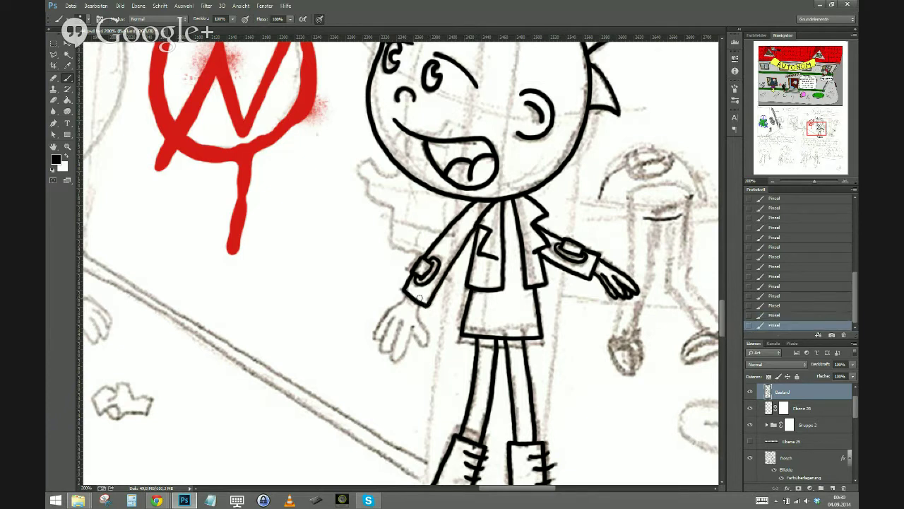
{"action": "key", "text": "ctrl+z"}
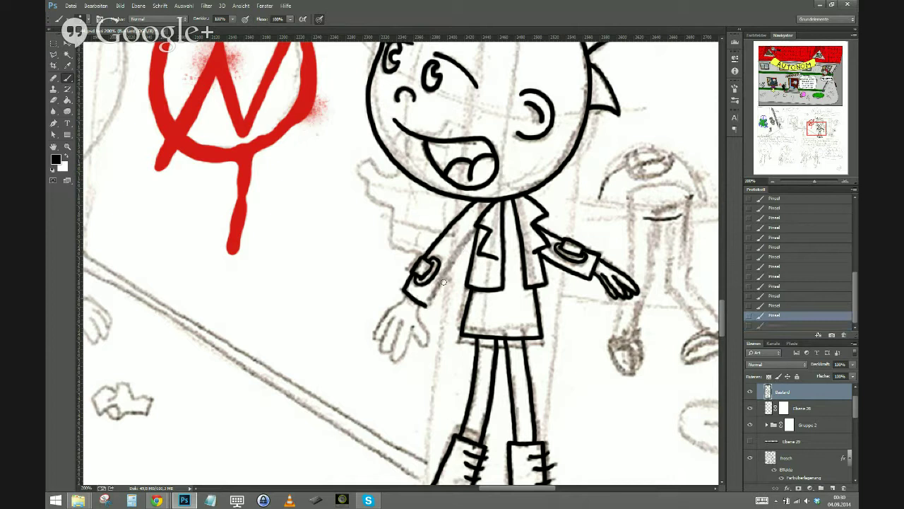
{"action": "mouse_move", "coordinate": [477, 227]}
{"action": "left_mouse_down"}
{"action": "mouse_move", "coordinate": [428, 305]}
{"action": "mouse_move", "coordinate": [415, 301]}
{"action": "left_mouse_up"}
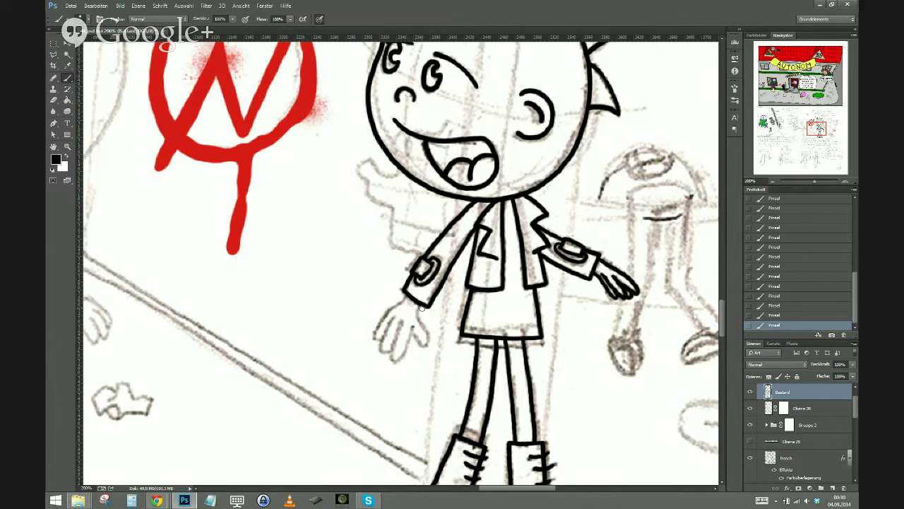
Ink the thumb, fingers and outer edge of the hand below the cuff nearer the red graffiti, redrawing strokes that miss the sketch
{"action": "mouse_move", "coordinate": [423, 304]}
{"action": "left_mouse_down"}
{"action": "mouse_move", "coordinate": [429, 344]}
{"action": "mouse_move", "coordinate": [416, 335]}
{"action": "left_mouse_up"}
{"action": "key", "text": "ctrl+z"}
{"action": "mouse_move", "coordinate": [421, 305]}
{"action": "left_mouse_down"}
{"action": "mouse_move", "coordinate": [424, 346]}
{"action": "mouse_move", "coordinate": [411, 331]}
{"action": "left_mouse_up"}
{"action": "mouse_move", "coordinate": [399, 335]}
{"action": "left_mouse_down"}
{"action": "mouse_move", "coordinate": [458, 283]}
{"action": "mouse_move", "coordinate": [450, 303]}
{"action": "mouse_move", "coordinate": [451, 279]}
{"action": "left_mouse_up"}
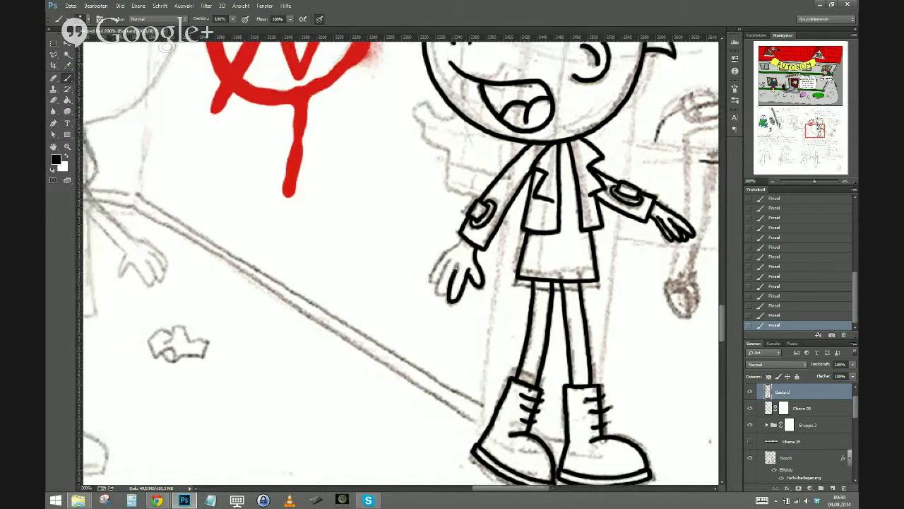
{"action": "mouse_move", "coordinate": [448, 292]}
{"action": "left_mouse_down"}
{"action": "mouse_move", "coordinate": [436, 291]}
{"action": "mouse_move", "coordinate": [447, 267]}
{"action": "mouse_move", "coordinate": [435, 285]}
{"action": "left_mouse_up"}
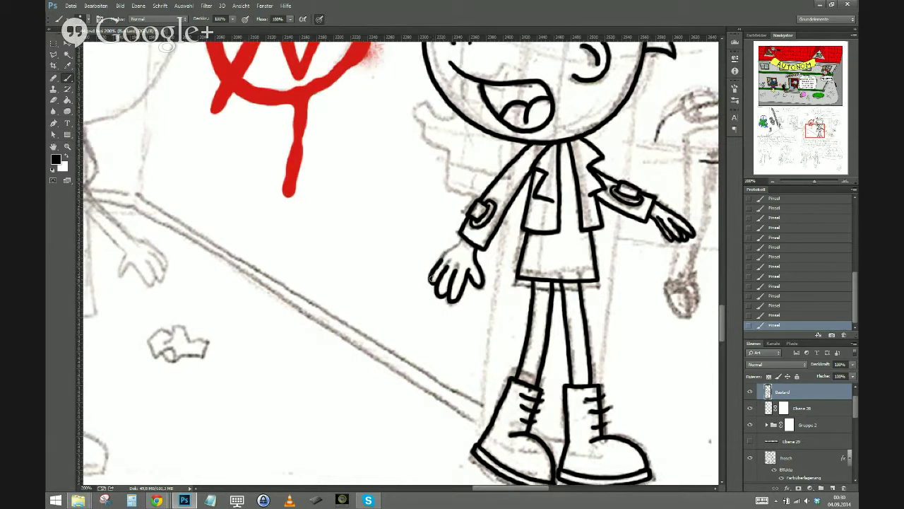
{"action": "key", "text": "ctrl+z"}
{"action": "mouse_move", "coordinate": [462, 238]}
{"action": "left_mouse_down"}
{"action": "mouse_move", "coordinate": [432, 274]}
{"action": "mouse_move", "coordinate": [434, 287]}
{"action": "left_mouse_up"}
{"action": "scroll", "coordinate": [402, 302], "scroll_direction": "down", "scroll_amount": 3}
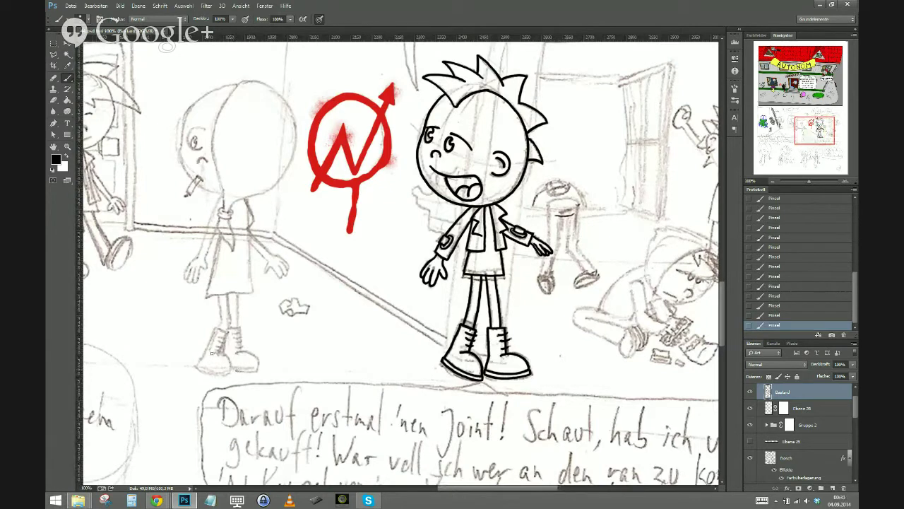
Erase the inked hem line of the spiky-haired character's shirt above the legs
{"action": "key", "text": "ctrl+plus"}
{"action": "key", "text": "ctrl+plus"}
{"action": "mouse_move", "coordinate": [528, 356]}
{"action": "left_mouse_down"}
{"action": "mouse_move", "coordinate": [236, 349]}
{"action": "mouse_move", "coordinate": [158, 371]}
{"action": "left_mouse_up"}
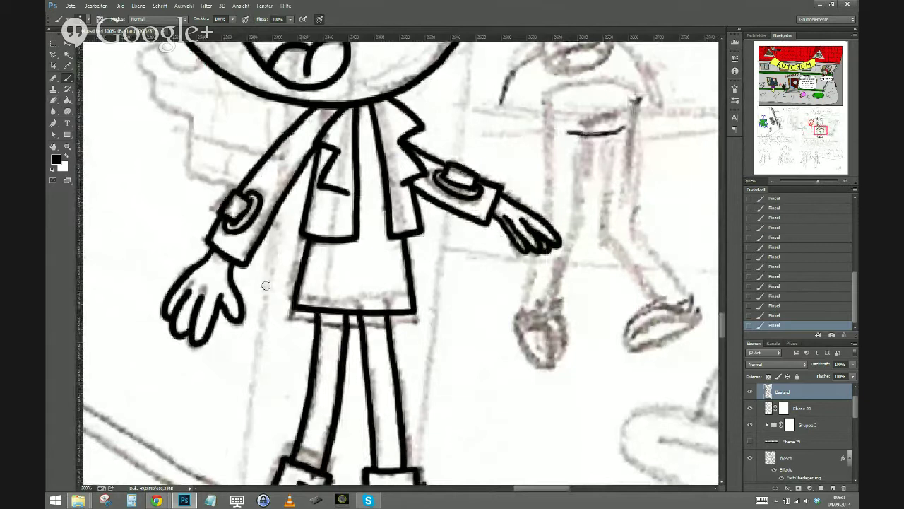
{"action": "left_click", "coordinate": [57, 103]}
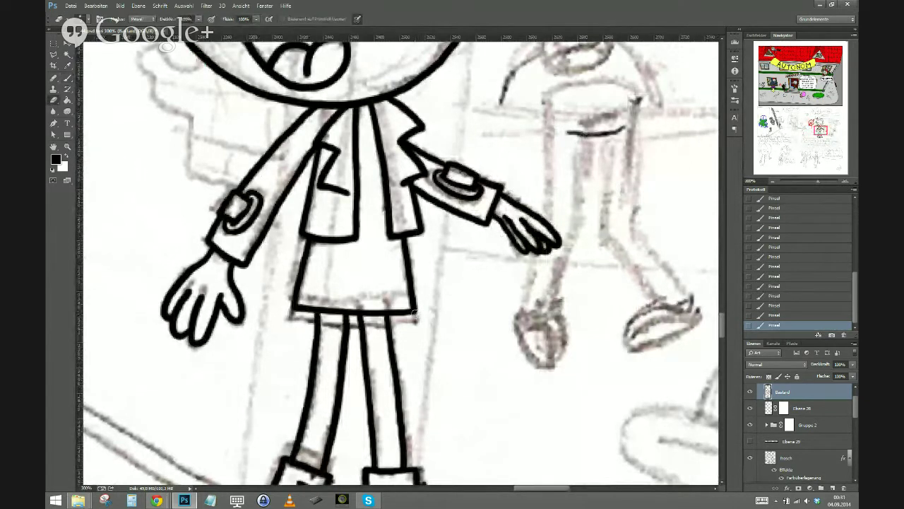
{"action": "mouse_move", "coordinate": [424, 313]}
{"action": "left_mouse_down"}
{"action": "mouse_move", "coordinate": [336, 305]}
{"action": "mouse_move", "coordinate": [349, 315]}
{"action": "mouse_move", "coordinate": [302, 307]}
{"action": "mouse_move", "coordinate": [288, 318]}
{"action": "mouse_move", "coordinate": [305, 305]}
{"action": "mouse_move", "coordinate": [284, 319]}
{"action": "mouse_move", "coordinate": [305, 311]}
{"action": "mouse_move", "coordinate": [297, 316]}
{"action": "mouse_move", "coordinate": [416, 332]}
{"action": "left_mouse_up"}
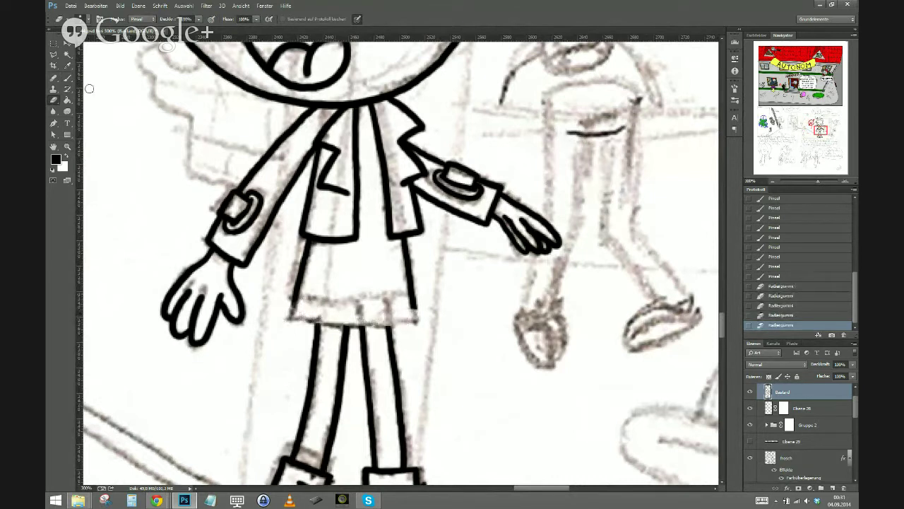
Extend both side edges of the shirt down to the sketched hem and ink a new, lower hem line between them
{"action": "left_click", "coordinate": [68, 79]}
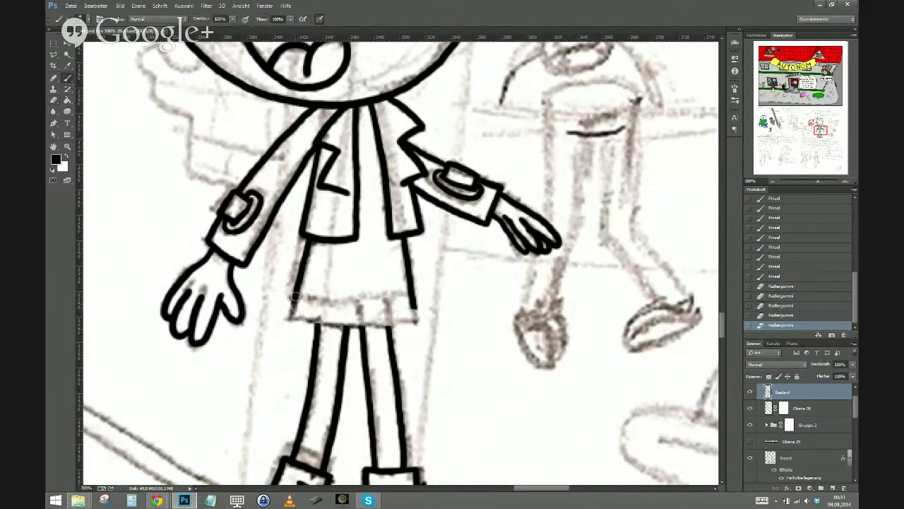
{"action": "left_click_drag", "start_coordinate": [291, 315], "coordinate": [403, 315]}
{"action": "left_click", "coordinate": [53, 100]}
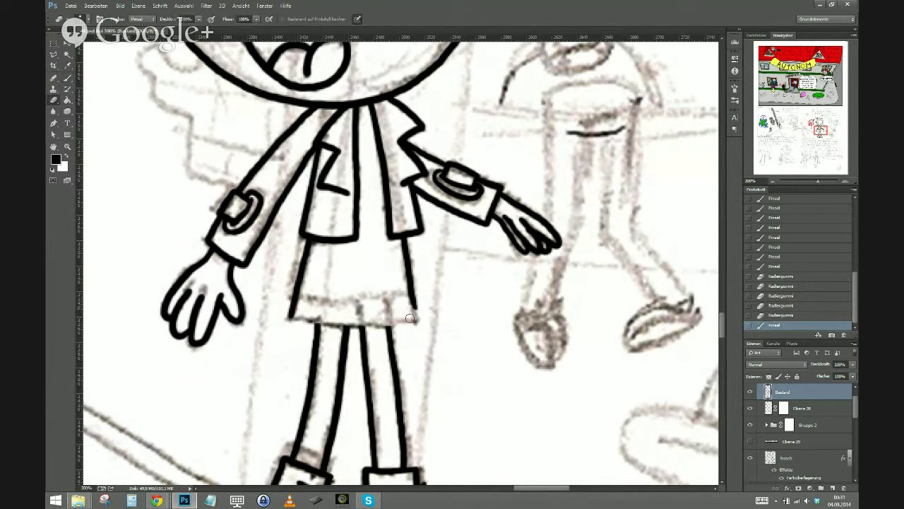
{"action": "key", "text": "e"}
{"action": "left_click_drag", "start_coordinate": [408, 299], "coordinate": [418, 325]}
{"action": "key", "text": "b"}
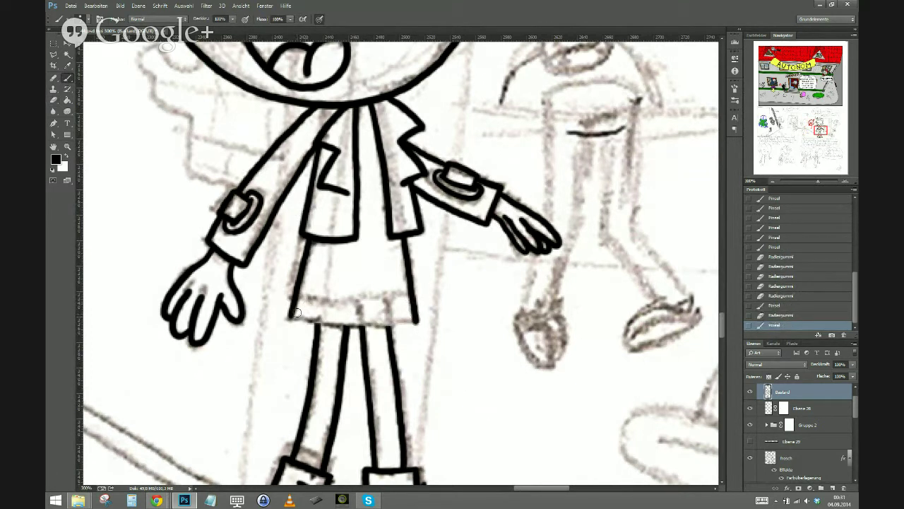
{"action": "left_click_drag", "start_coordinate": [316, 322], "coordinate": [417, 325]}
Check the whole inked figure with the pencil sketch layer hidden, and show the sketch again
{"action": "key", "text": "ctrl+minus"}
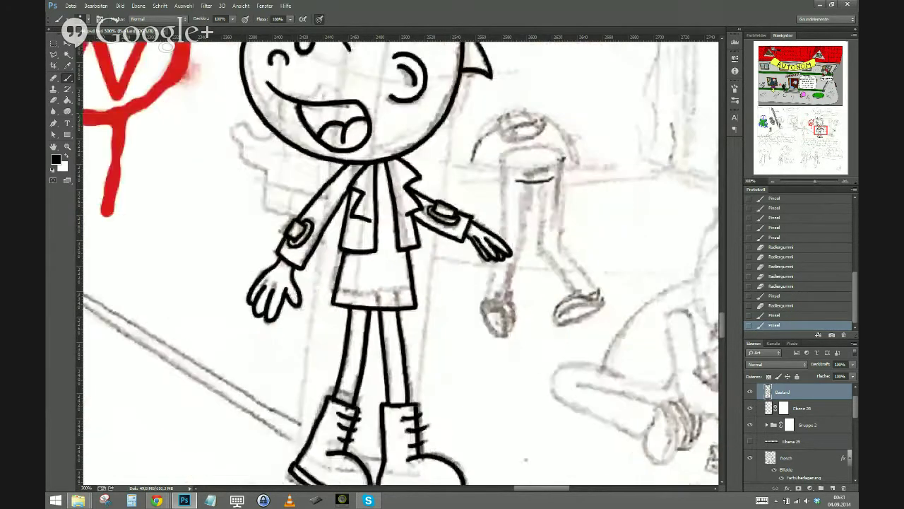
{"action": "key", "text": "ctrl+minus"}
{"action": "left_click_drag", "start_coordinate": [856, 399], "coordinate": [851, 464]}
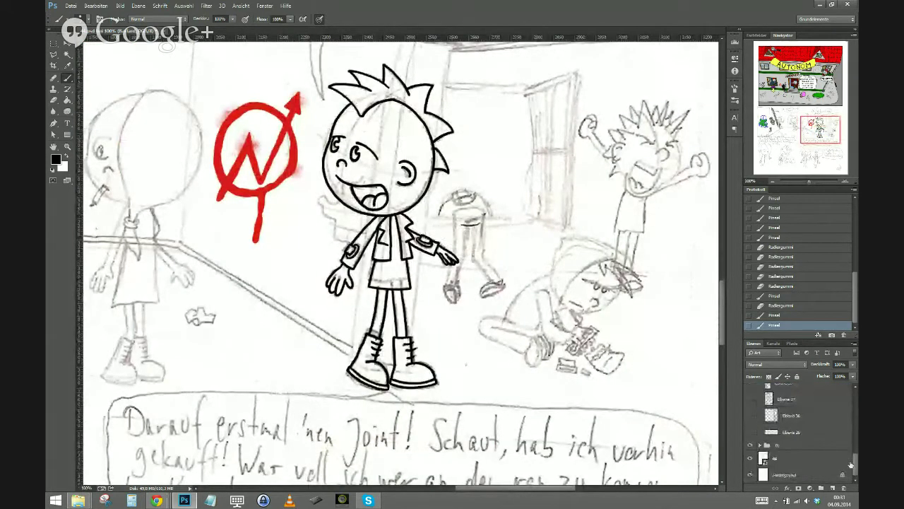
{"action": "left_click", "coordinate": [750, 459]}
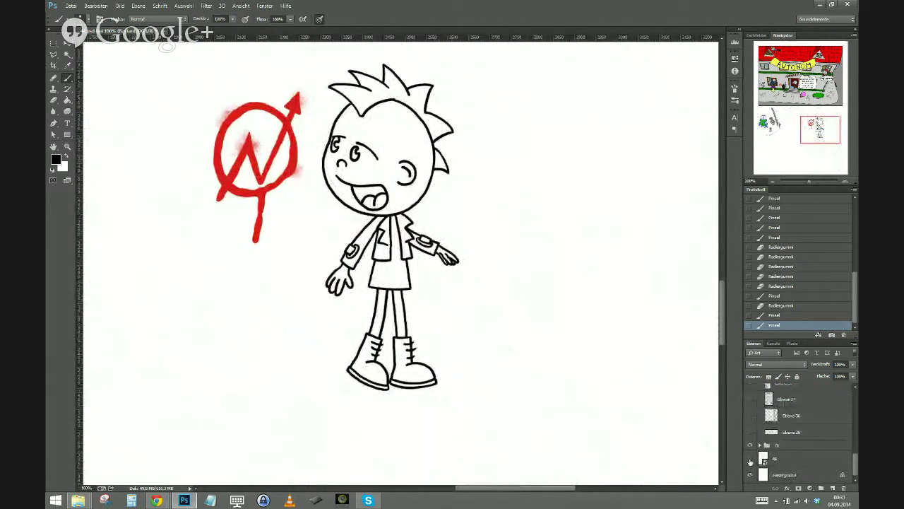
{"action": "left_click", "coordinate": [750, 460]}
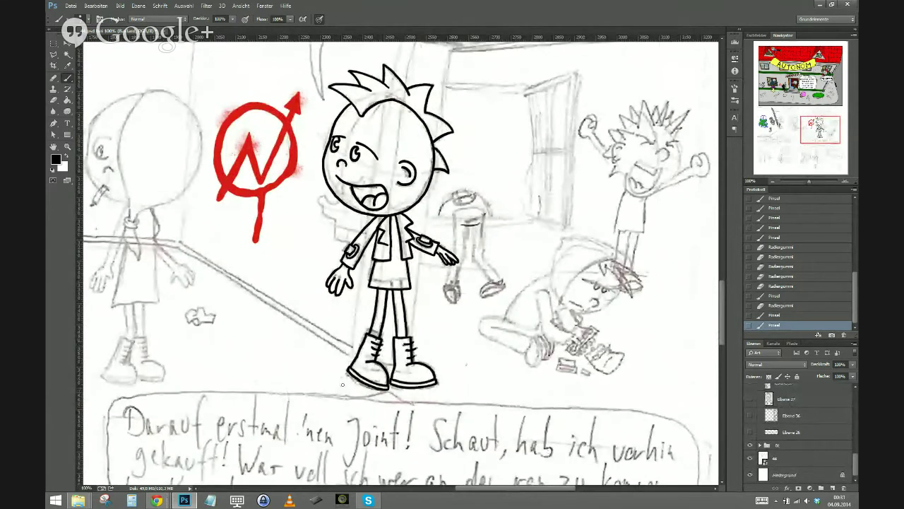
Add a new layer above the finished character's layer and name it sweetie for the ponytailed figure
{"action": "left_click_drag", "start_coordinate": [204, 389], "coordinate": [402, 423]}
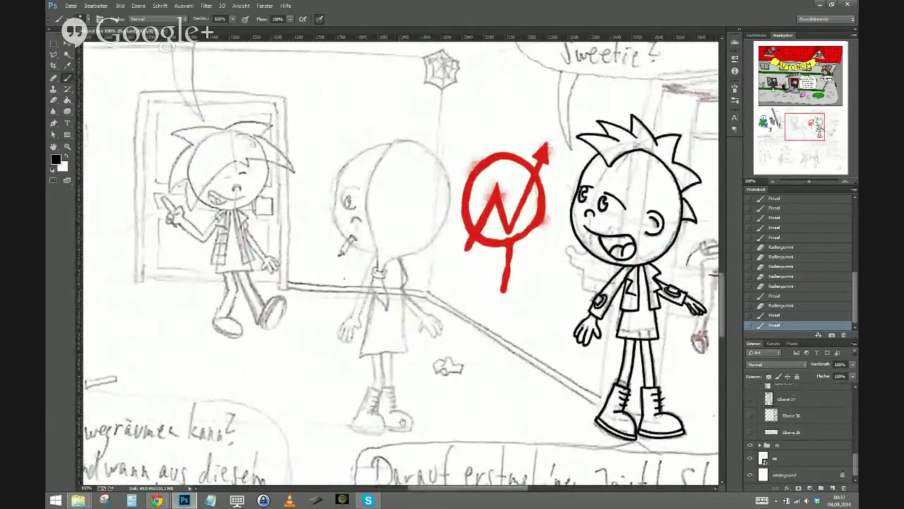
{"action": "left_click", "coordinate": [841, 455]}
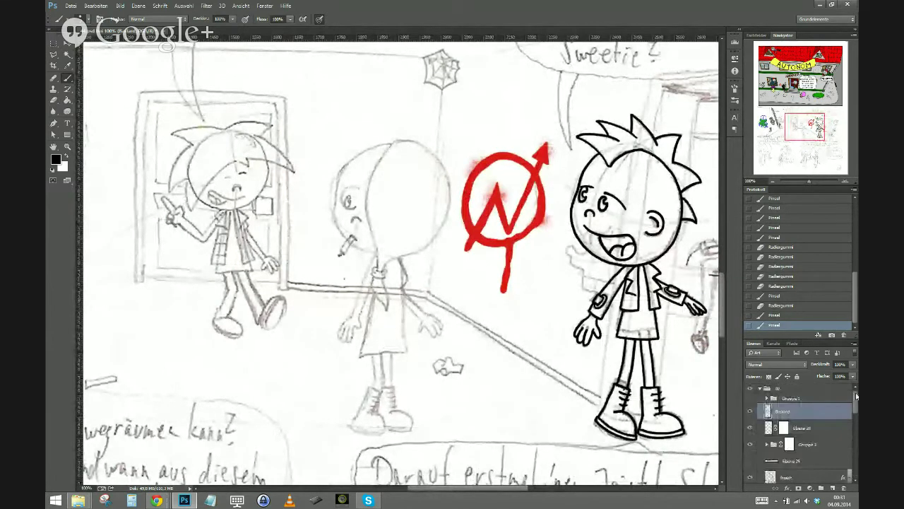
{"action": "left_click", "coordinate": [831, 489]}
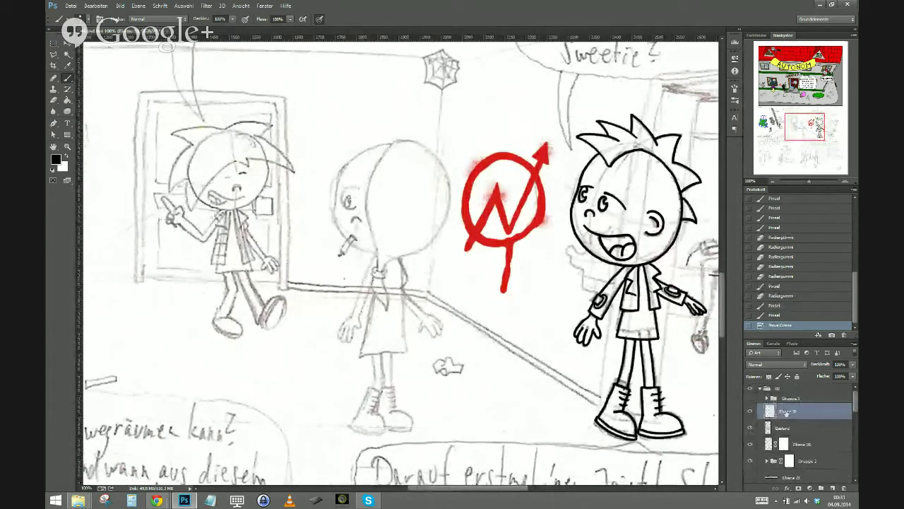
{"action": "double_click", "coordinate": [786, 412]}
{"action": "type", "text": "sweetie"}
{"action": "key", "text": "Return"}
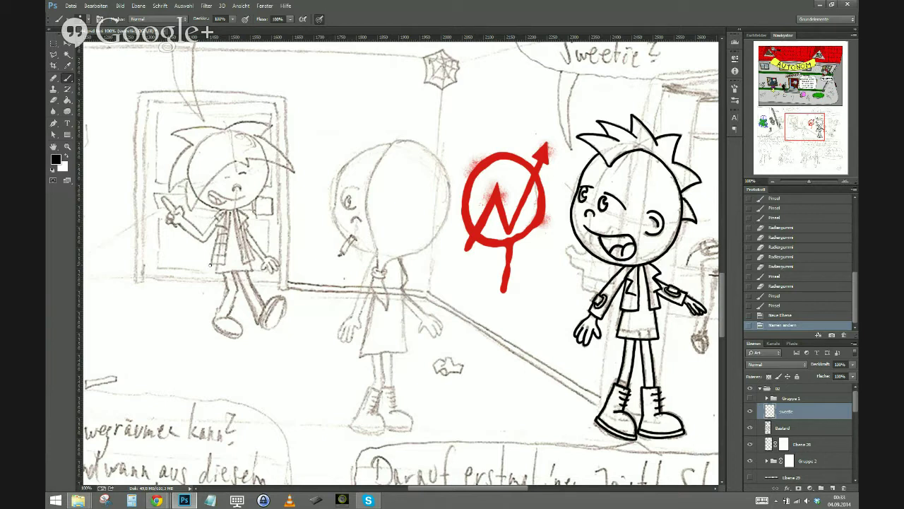
Ink the rounded hair outline of the ponytailed figure, along with the hair tie and the pointed ponytail end below it
{"action": "key", "text": "ctrl+plus"}
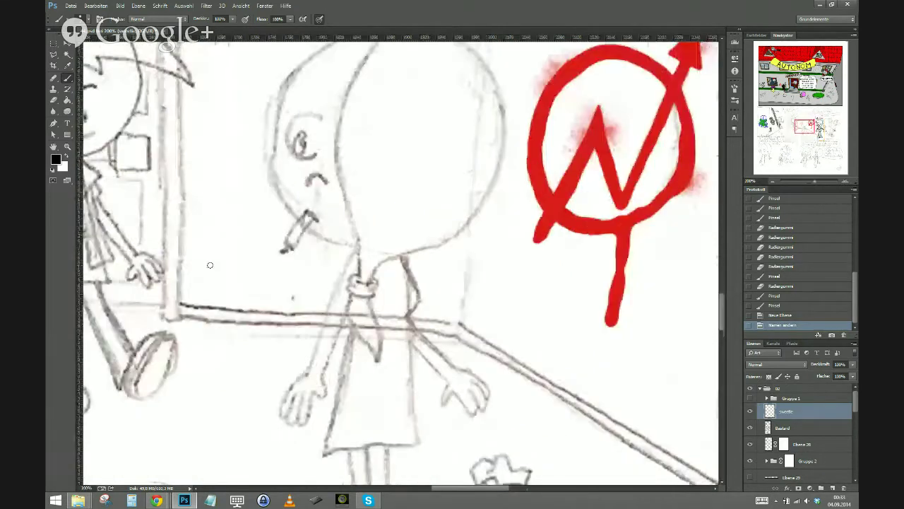
{"action": "mouse_move", "coordinate": [250, 143]}
{"action": "left_mouse_down"}
{"action": "mouse_move", "coordinate": [304, 301]}
{"action": "mouse_move", "coordinate": [303, 238]}
{"action": "left_mouse_up"}
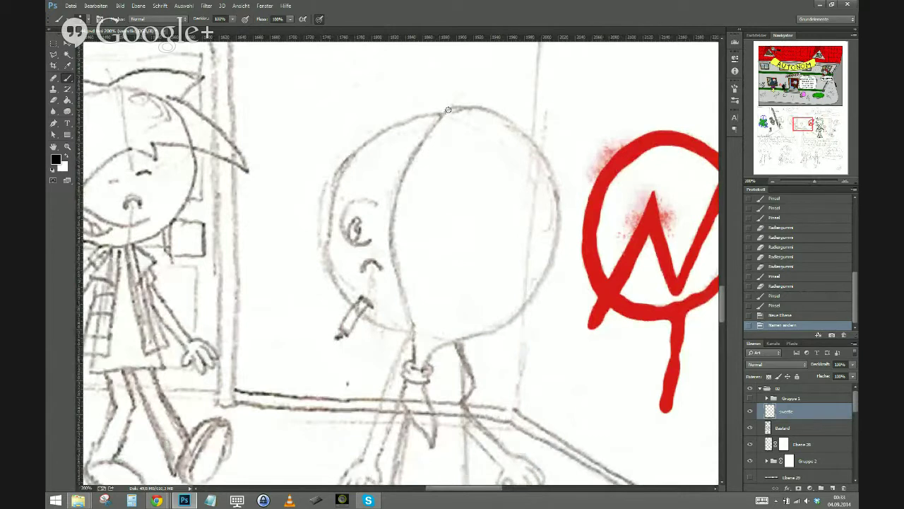
{"action": "mouse_move", "coordinate": [445, 111]}
{"action": "left_mouse_down"}
{"action": "mouse_move", "coordinate": [394, 210]}
{"action": "mouse_move", "coordinate": [392, 253]}
{"action": "mouse_move", "coordinate": [414, 367]}
{"action": "left_mouse_up"}
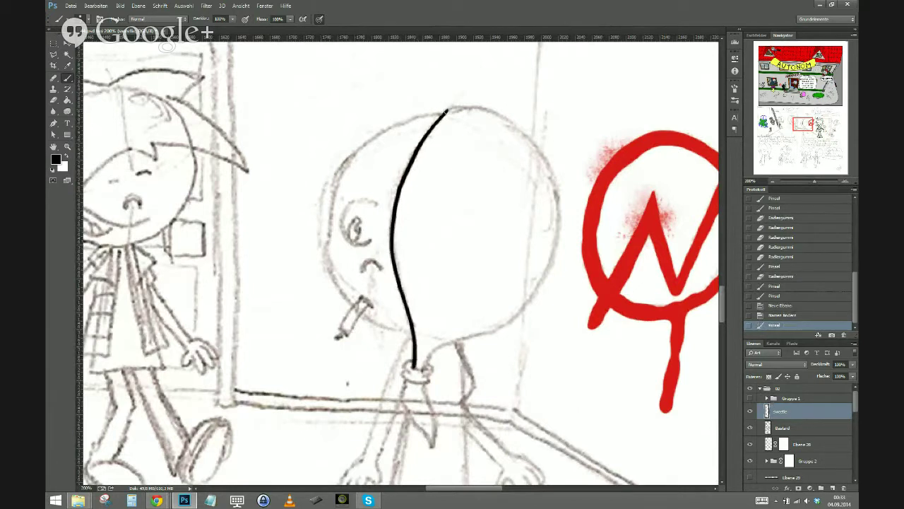
{"action": "mouse_move", "coordinate": [446, 110]}
{"action": "left_mouse_down"}
{"action": "mouse_move", "coordinate": [484, 109]}
{"action": "mouse_move", "coordinate": [532, 144]}
{"action": "mouse_move", "coordinate": [552, 177]}
{"action": "mouse_move", "coordinate": [558, 239]}
{"action": "mouse_move", "coordinate": [550, 267]}
{"action": "mouse_move", "coordinate": [512, 322]}
{"action": "mouse_move", "coordinate": [438, 347]}
{"action": "mouse_move", "coordinate": [423, 367]}
{"action": "mouse_move", "coordinate": [407, 364]}
{"action": "mouse_move", "coordinate": [420, 375]}
{"action": "mouse_move", "coordinate": [428, 366]}
{"action": "mouse_move", "coordinate": [408, 380]}
{"action": "mouse_move", "coordinate": [426, 367]}
{"action": "mouse_move", "coordinate": [407, 369]}
{"action": "mouse_move", "coordinate": [428, 373]}
{"action": "left_mouse_up"}
{"action": "left_click_drag", "start_coordinate": [346, 424], "coordinate": [357, 311]}
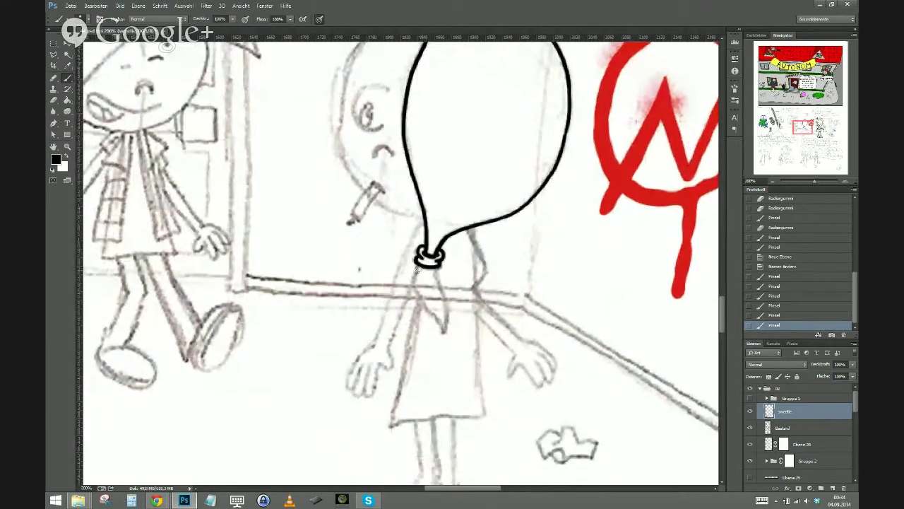
{"action": "mouse_move", "coordinate": [417, 269]}
{"action": "left_mouse_down"}
{"action": "mouse_move", "coordinate": [418, 297]}
{"action": "mouse_move", "coordinate": [443, 332]}
{"action": "mouse_move", "coordinate": [448, 301]}
{"action": "mouse_move", "coordinate": [432, 269]}
{"action": "left_mouse_up"}
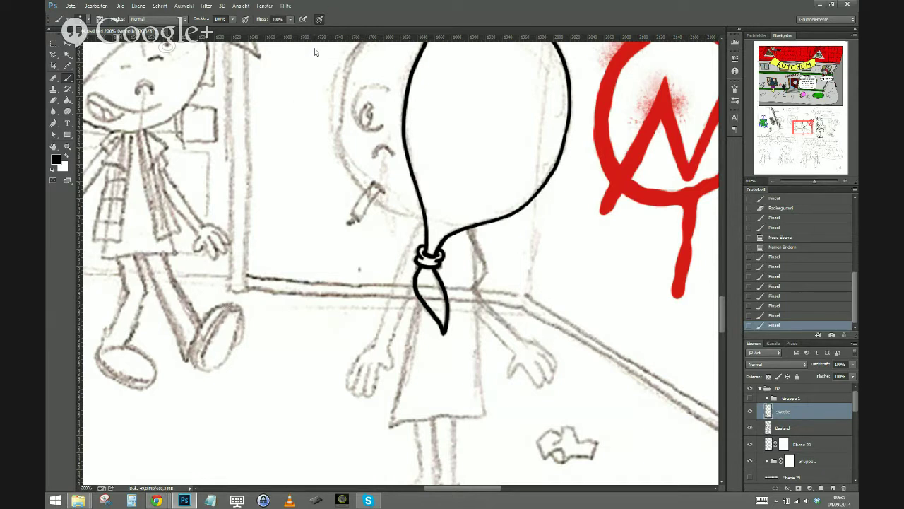
Ink the cigarette at the ponytailed figure's mouth, with its two long sides, rounded end and dark tip
{"action": "mouse_move", "coordinate": [295, 180]}
{"action": "left_mouse_down"}
{"action": "mouse_move", "coordinate": [324, 357]}
{"action": "mouse_move", "coordinate": [324, 344]}
{"action": "left_mouse_up"}
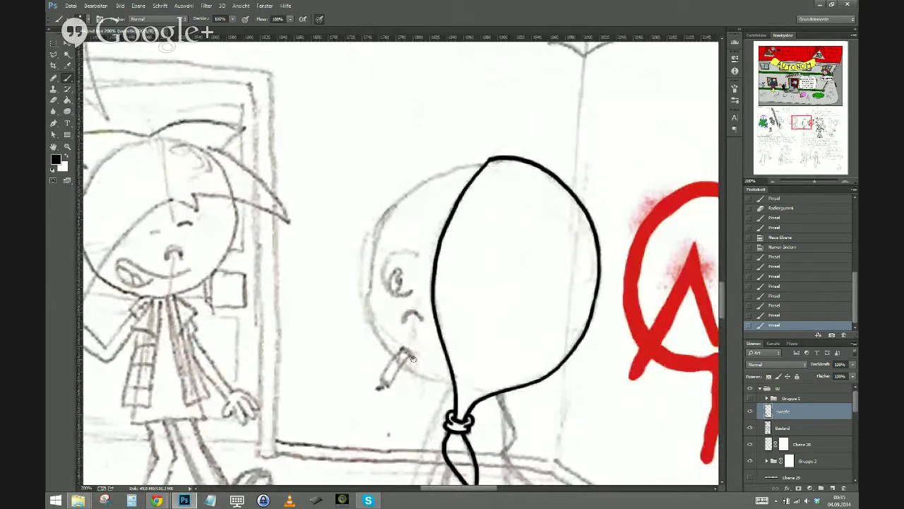
{"action": "left_click_drag", "start_coordinate": [414, 359], "coordinate": [398, 341]}
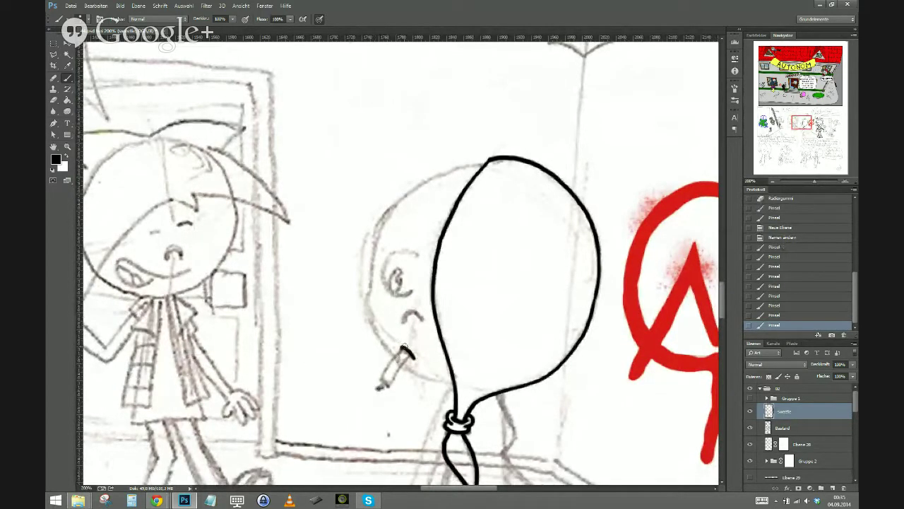
{"action": "left_click_drag", "start_coordinate": [402, 349], "coordinate": [379, 386]}
{"action": "left_click_drag", "start_coordinate": [410, 355], "coordinate": [382, 388]}
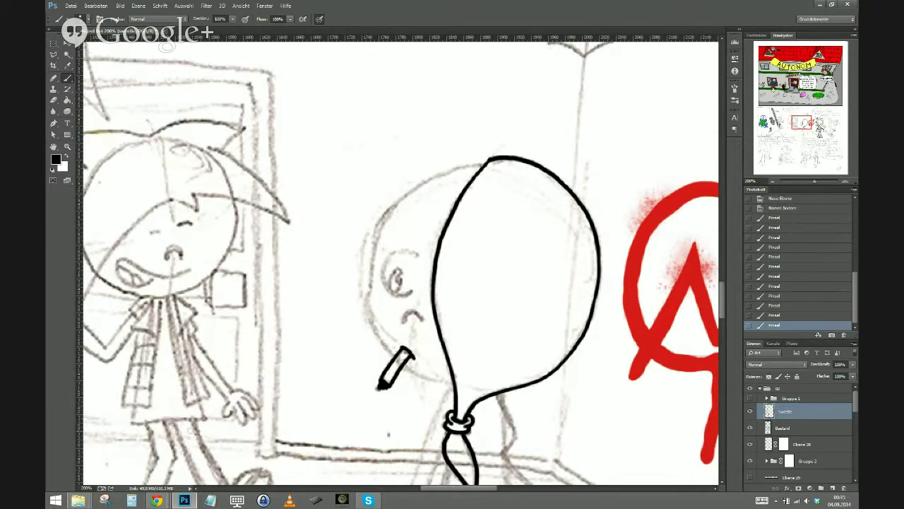
Ink the face contour from the top of the hairline around the forehead and chin, past the cigarette, to the ponytail
{"action": "mouse_move", "coordinate": [483, 165]}
{"action": "left_mouse_down"}
{"action": "mouse_move", "coordinate": [391, 204]}
{"action": "mouse_move", "coordinate": [372, 239]}
{"action": "mouse_move", "coordinate": [365, 322]}
{"action": "mouse_move", "coordinate": [374, 332]}
{"action": "left_mouse_up"}
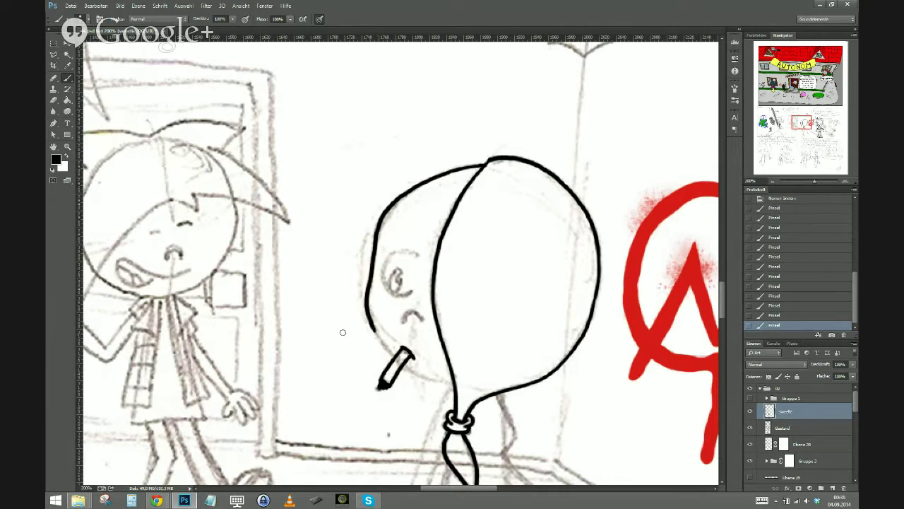
{"action": "key", "text": "ctrl+z"}
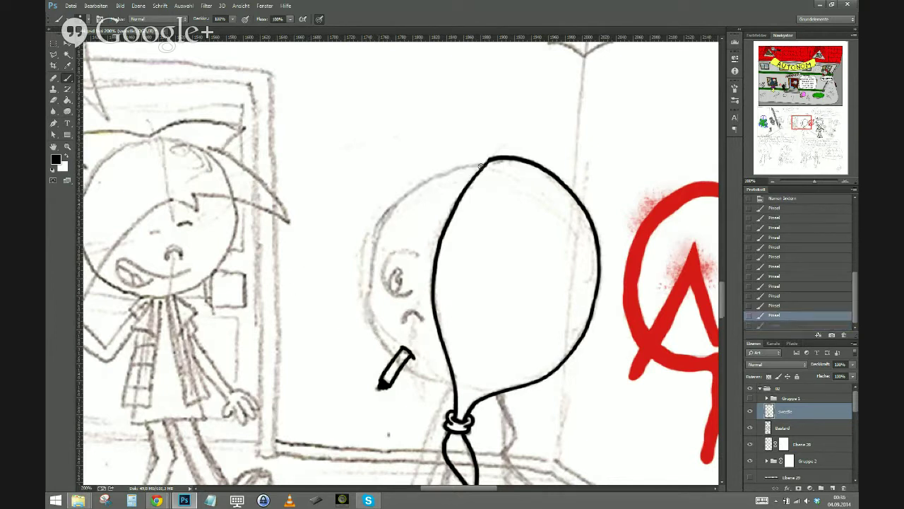
{"action": "mouse_move", "coordinate": [486, 161]}
{"action": "left_mouse_down"}
{"action": "mouse_move", "coordinate": [428, 182]}
{"action": "mouse_move", "coordinate": [381, 227]}
{"action": "mouse_move", "coordinate": [366, 315]}
{"action": "mouse_move", "coordinate": [397, 363]}
{"action": "left_mouse_up"}
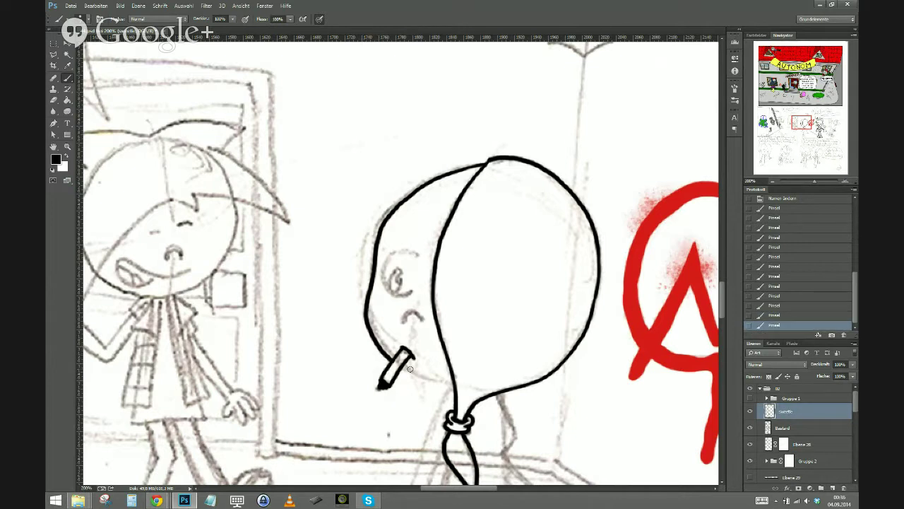
{"action": "left_click_drag", "start_coordinate": [401, 366], "coordinate": [449, 383]}
Ink the ponytailed figure's round eye with its pupil and the small curved nose below it
{"action": "mouse_move", "coordinate": [416, 254]}
{"action": "left_mouse_down"}
{"action": "mouse_move", "coordinate": [397, 250]}
{"action": "mouse_move", "coordinate": [382, 264]}
{"action": "mouse_move", "coordinate": [382, 286]}
{"action": "mouse_move", "coordinate": [417, 290]}
{"action": "mouse_move", "coordinate": [396, 272]}
{"action": "mouse_move", "coordinate": [391, 290]}
{"action": "mouse_move", "coordinate": [398, 280]}
{"action": "left_mouse_up"}
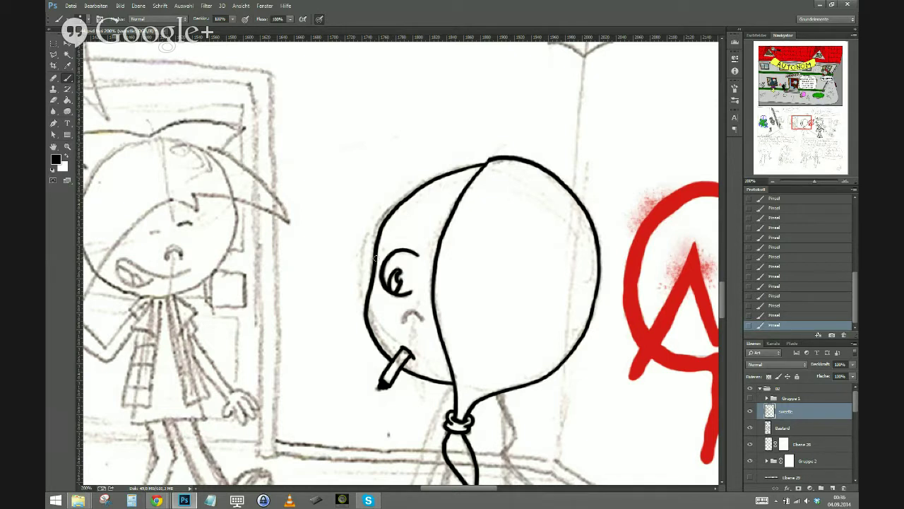
{"action": "key", "text": "ctrl+z"}
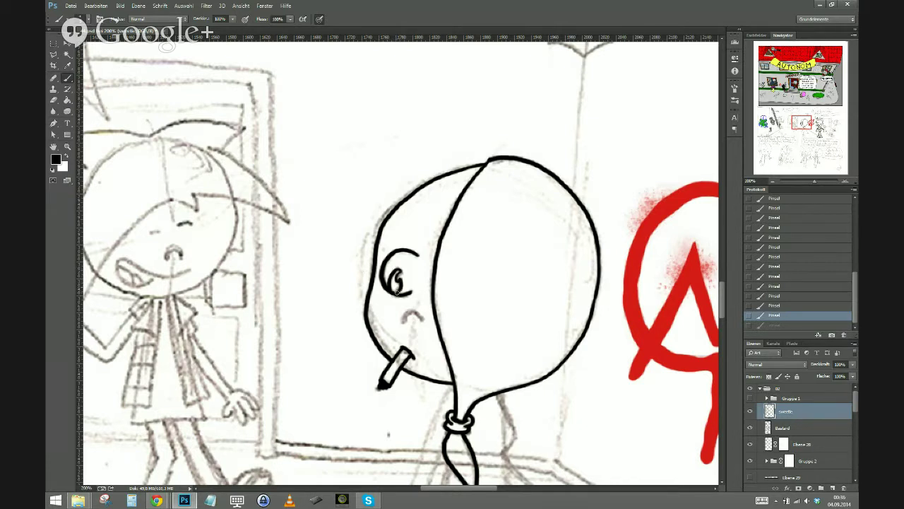
{"action": "left_click_drag", "start_coordinate": [397, 290], "coordinate": [382, 282]}
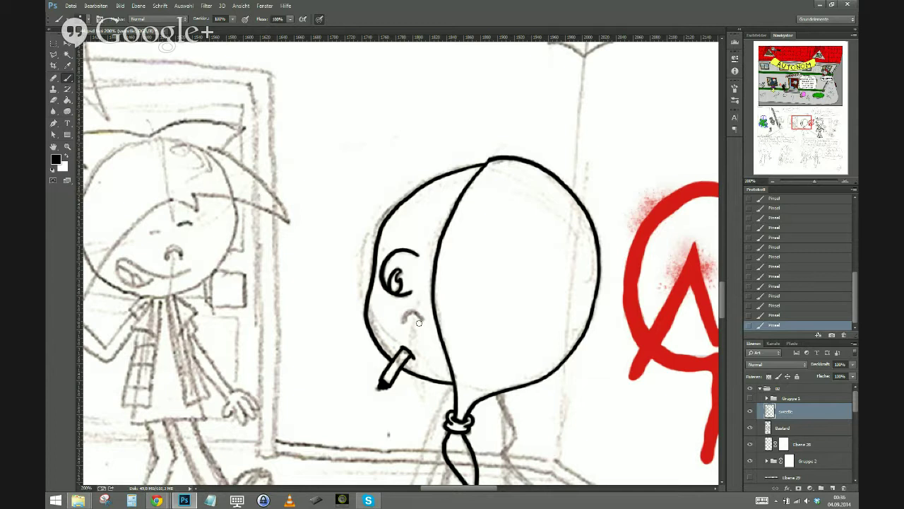
{"action": "mouse_move", "coordinate": [421, 323]}
{"action": "left_mouse_down"}
{"action": "mouse_move", "coordinate": [412, 312]}
{"action": "mouse_move", "coordinate": [404, 323]}
{"action": "left_mouse_up"}
Ink the dress's side edge nearer the door from the ponytail down to the hem, redrawing it once
{"action": "mouse_move", "coordinate": [345, 447]}
{"action": "left_mouse_down"}
{"action": "mouse_move", "coordinate": [339, 377]}
{"action": "mouse_move", "coordinate": [351, 252]}
{"action": "left_mouse_up"}
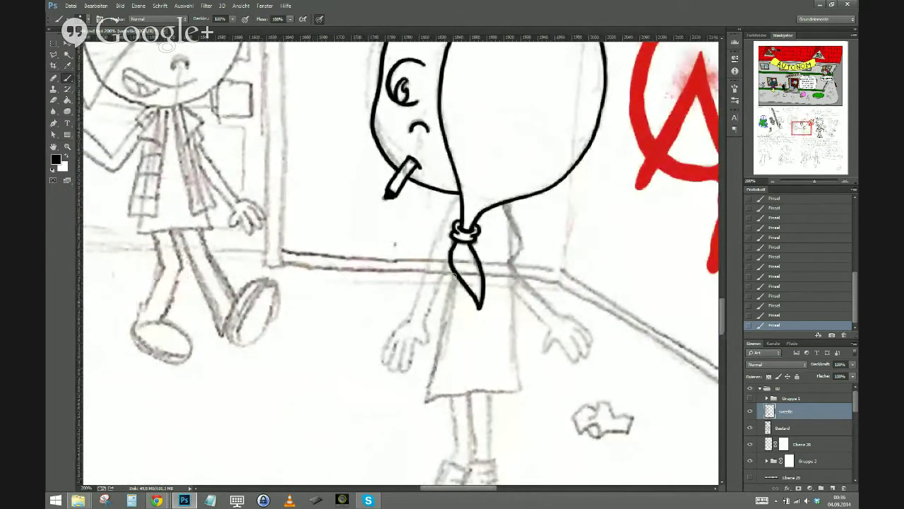
{"action": "left_click_drag", "start_coordinate": [452, 281], "coordinate": [426, 402]}
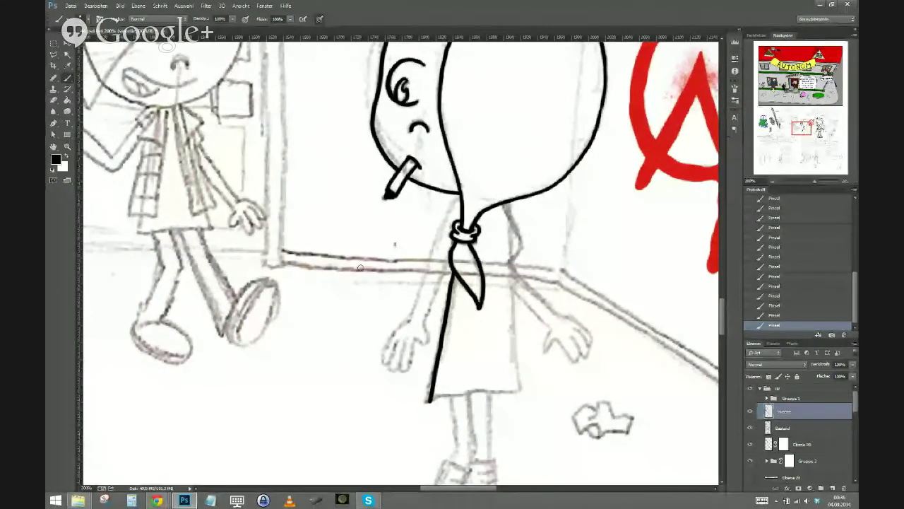
{"action": "key", "text": "ctrl+z"}
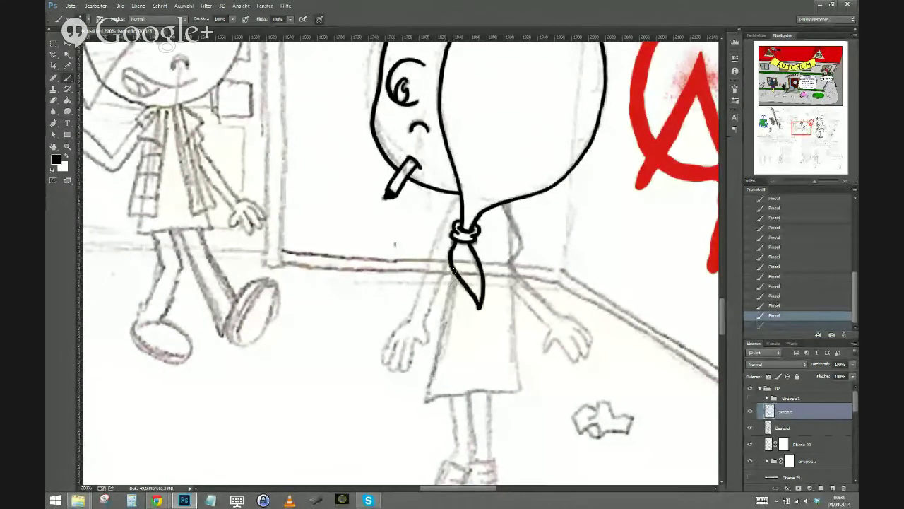
{"action": "left_click_drag", "start_coordinate": [453, 270], "coordinate": [426, 396]}
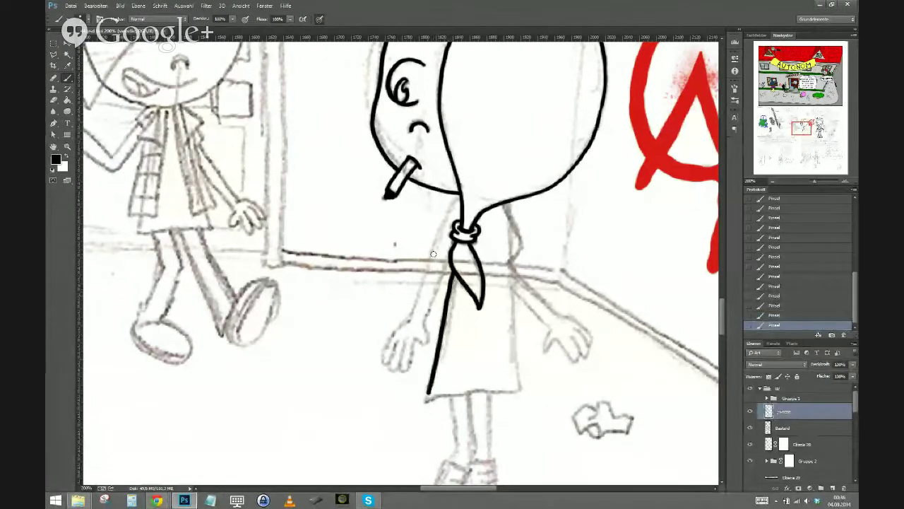
Complete the ponytailed figure's dress outline from shoulder to hem, redrawing the door-side edge, and ink the arm and hand farther from the door
{"action": "key", "text": "ctrl+z"}
{"action": "left_click_drag", "start_coordinate": [452, 271], "coordinate": [426, 398]}
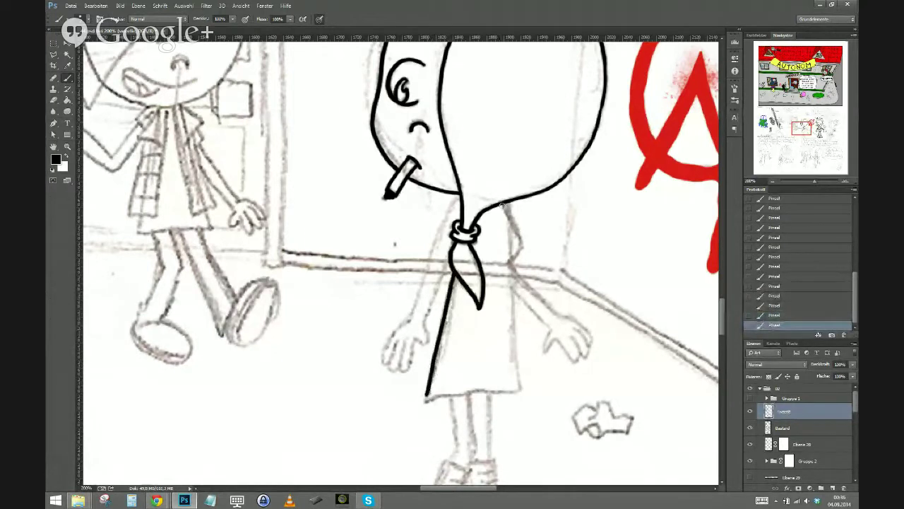
{"action": "mouse_move", "coordinate": [502, 203]}
{"action": "left_mouse_down"}
{"action": "mouse_move", "coordinate": [520, 240]}
{"action": "mouse_move", "coordinate": [506, 267]}
{"action": "left_mouse_up"}
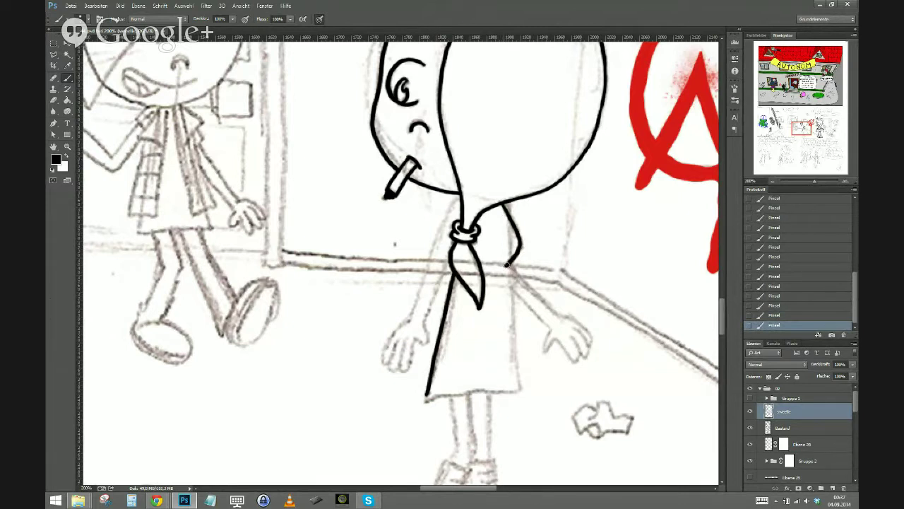
{"action": "mouse_move", "coordinate": [509, 262]}
{"action": "left_mouse_down"}
{"action": "mouse_move", "coordinate": [520, 387]}
{"action": "mouse_move", "coordinate": [517, 372]}
{"action": "mouse_move", "coordinate": [383, 301]}
{"action": "left_mouse_up"}
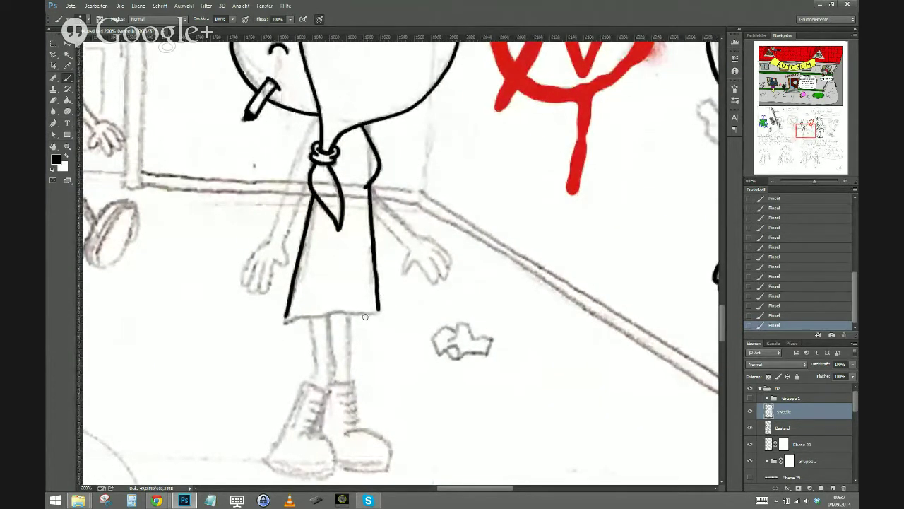
{"action": "left_click_drag", "start_coordinate": [379, 308], "coordinate": [286, 318]}
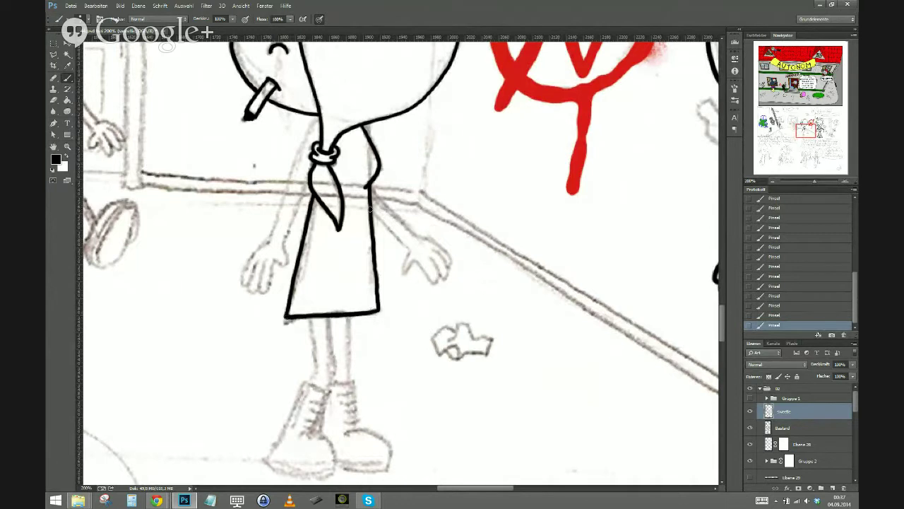
{"action": "mouse_move", "coordinate": [370, 209]}
{"action": "left_mouse_down"}
{"action": "mouse_move", "coordinate": [407, 248]}
{"action": "mouse_move", "coordinate": [403, 271]}
{"action": "mouse_move", "coordinate": [422, 269]}
{"action": "mouse_move", "coordinate": [436, 283]}
{"action": "mouse_move", "coordinate": [432, 259]}
{"action": "mouse_move", "coordinate": [448, 276]}
{"action": "mouse_move", "coordinate": [441, 247]}
{"action": "mouse_move", "coordinate": [373, 193]}
{"action": "left_mouse_up"}
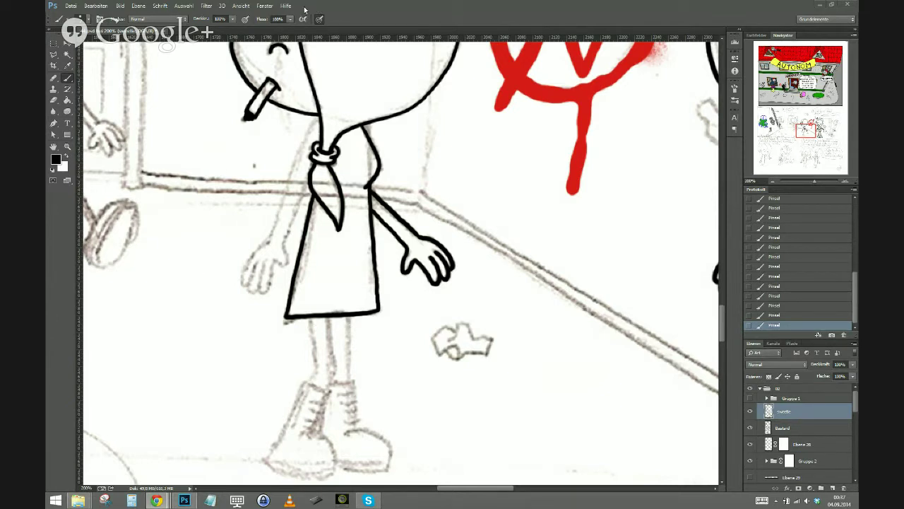
Ink the outer line of the arm nearer the door from below the chin to the wrist, redrawing it twice
{"action": "left_click_drag", "start_coordinate": [212, 327], "coordinate": [262, 344]}
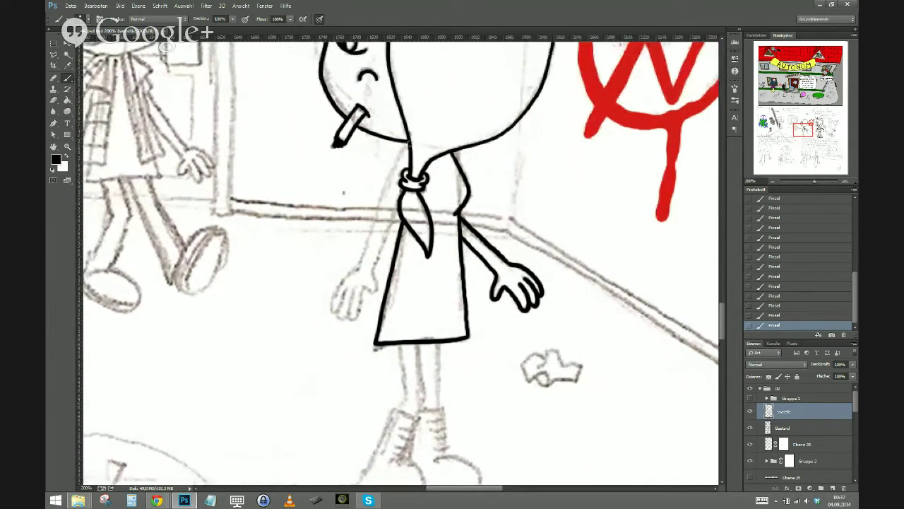
{"action": "left_click_drag", "start_coordinate": [408, 143], "coordinate": [356, 271]}
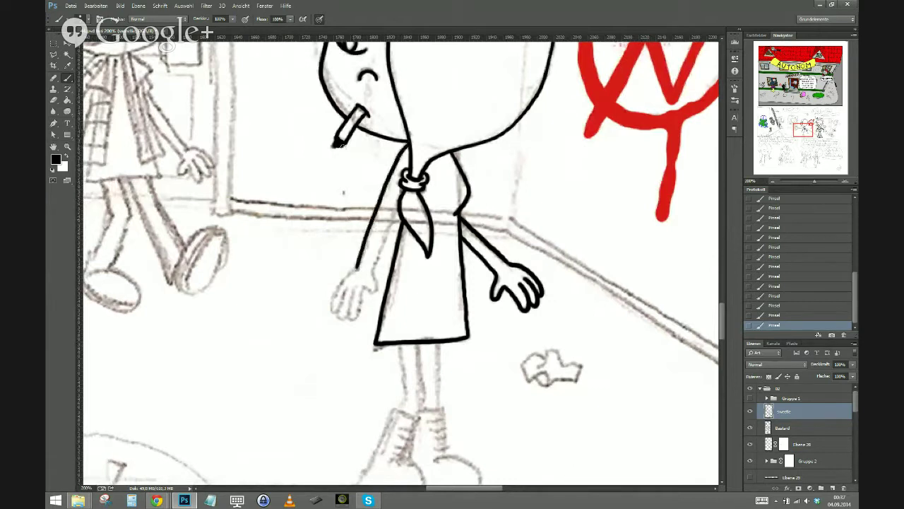
{"action": "key", "text": "ctrl+z"}
{"action": "left_click_drag", "start_coordinate": [407, 144], "coordinate": [355, 271]}
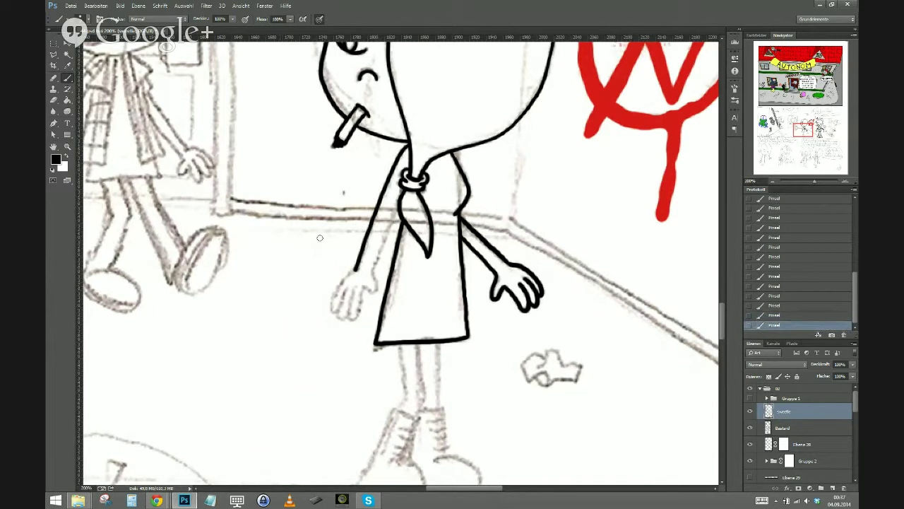
{"action": "key", "text": "ctrl+z"}
{"action": "left_click_drag", "start_coordinate": [410, 145], "coordinate": [371, 230]}
{"action": "left_click_drag", "start_coordinate": [362, 257], "coordinate": [357, 271]}
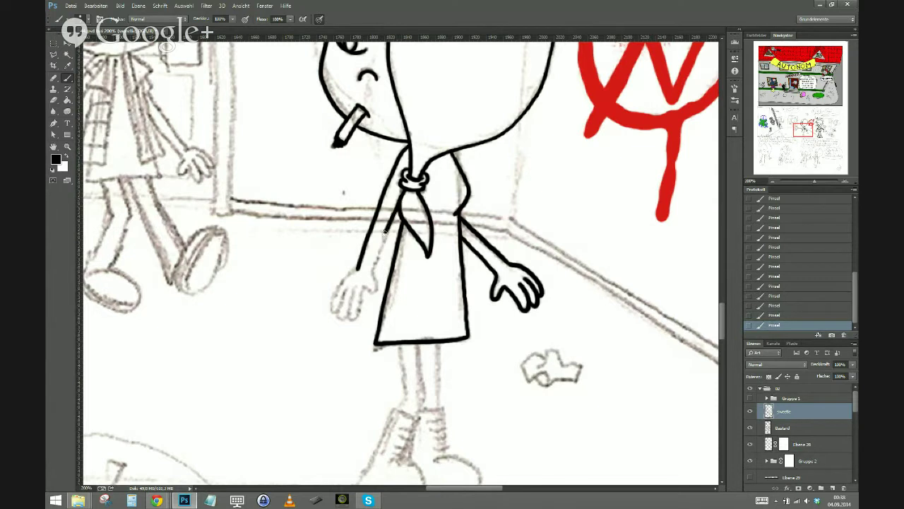
Ink the inner line of the door-side arm and its hand with the separate fingers
{"action": "key", "text": "ctrl+z"}
{"action": "mouse_move", "coordinate": [399, 201]}
{"action": "left_mouse_down"}
{"action": "mouse_move", "coordinate": [374, 267]}
{"action": "mouse_move", "coordinate": [378, 257]}
{"action": "mouse_move", "coordinate": [320, 335]}
{"action": "mouse_move", "coordinate": [372, 271]}
{"action": "mouse_move", "coordinate": [376, 291]}
{"action": "mouse_move", "coordinate": [357, 284]}
{"action": "mouse_move", "coordinate": [345, 303]}
{"action": "mouse_move", "coordinate": [366, 286]}
{"action": "mouse_move", "coordinate": [355, 319]}
{"action": "mouse_move", "coordinate": [355, 285]}
{"action": "left_mouse_up"}
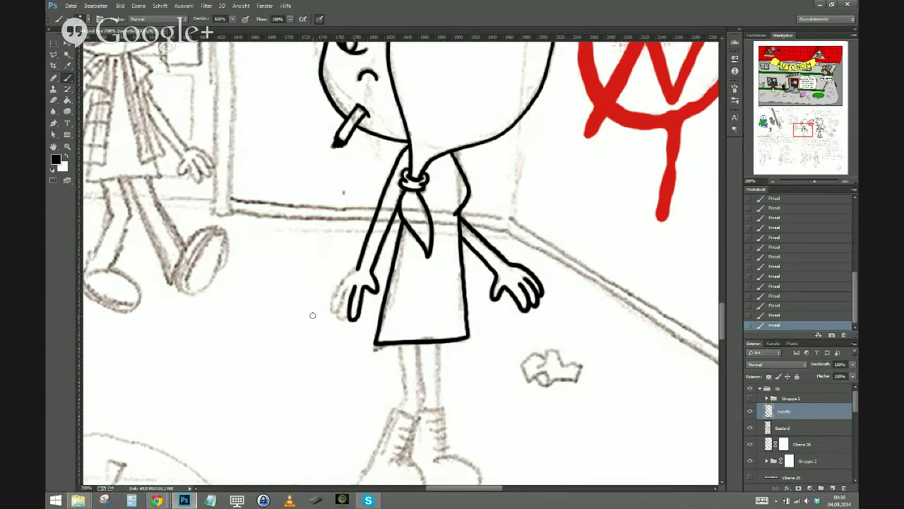
{"action": "mouse_move", "coordinate": [349, 317]}
{"action": "left_mouse_down"}
{"action": "mouse_move", "coordinate": [330, 285]}
{"action": "mouse_move", "coordinate": [345, 295]}
{"action": "mouse_move", "coordinate": [347, 286]}
{"action": "mouse_move", "coordinate": [346, 315]}
{"action": "left_mouse_up"}
{"action": "key", "text": "ctrl+z"}
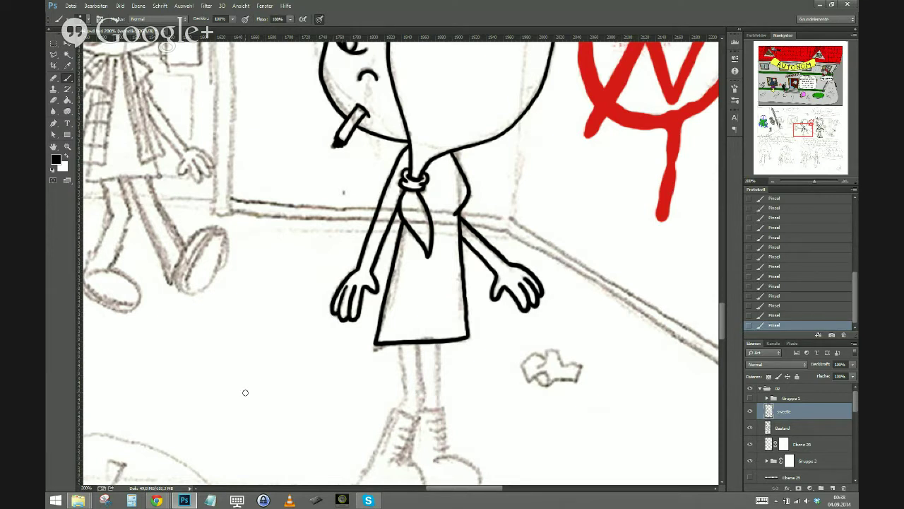
Ink both sides of the leg nearer the door and the top and shaft of its boot
{"action": "scroll", "coordinate": [314, 368], "scroll_direction": "down", "scroll_amount": 3}
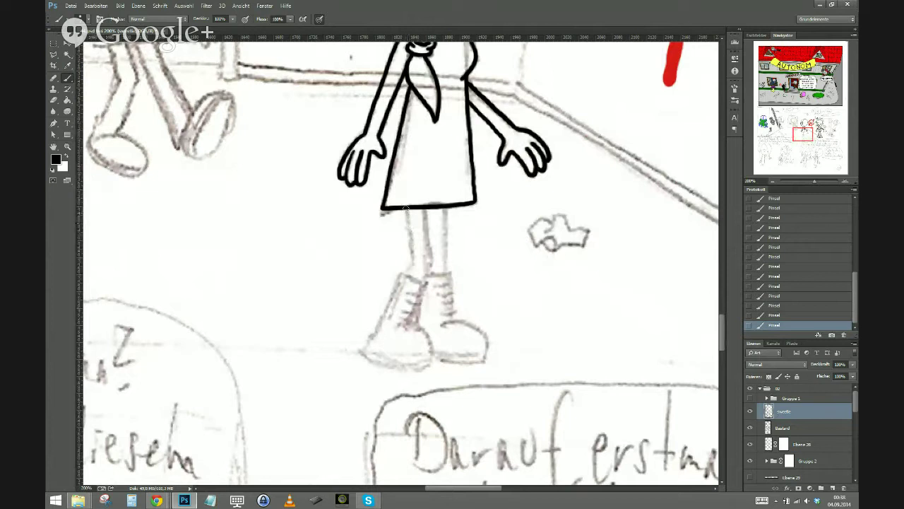
{"action": "mouse_move", "coordinate": [405, 207]}
{"action": "left_mouse_down"}
{"action": "mouse_move", "coordinate": [413, 258]}
{"action": "mouse_move", "coordinate": [404, 274]}
{"action": "left_mouse_up"}
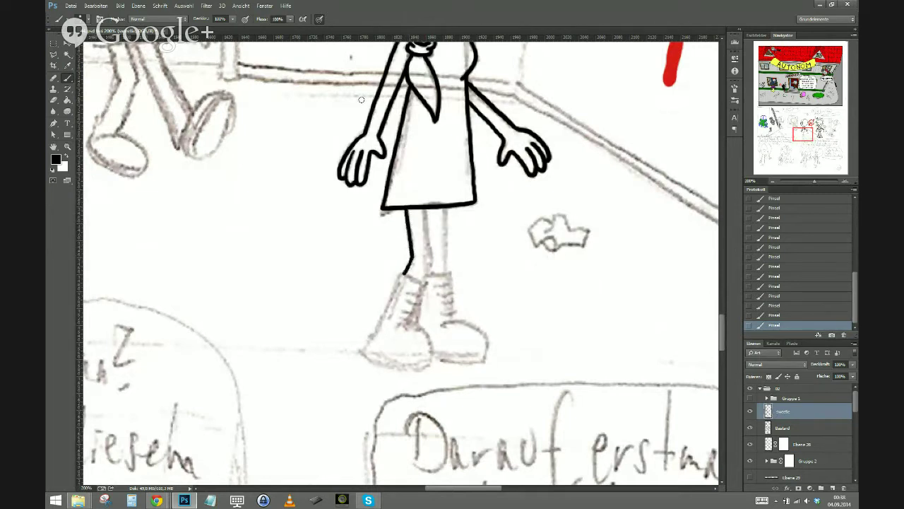
{"action": "mouse_move", "coordinate": [423, 209]}
{"action": "left_mouse_down"}
{"action": "mouse_move", "coordinate": [428, 262]}
{"action": "mouse_move", "coordinate": [419, 281]}
{"action": "mouse_move", "coordinate": [401, 275]}
{"action": "mouse_move", "coordinate": [459, 185]}
{"action": "mouse_move", "coordinate": [421, 269]}
{"action": "left_mouse_up"}
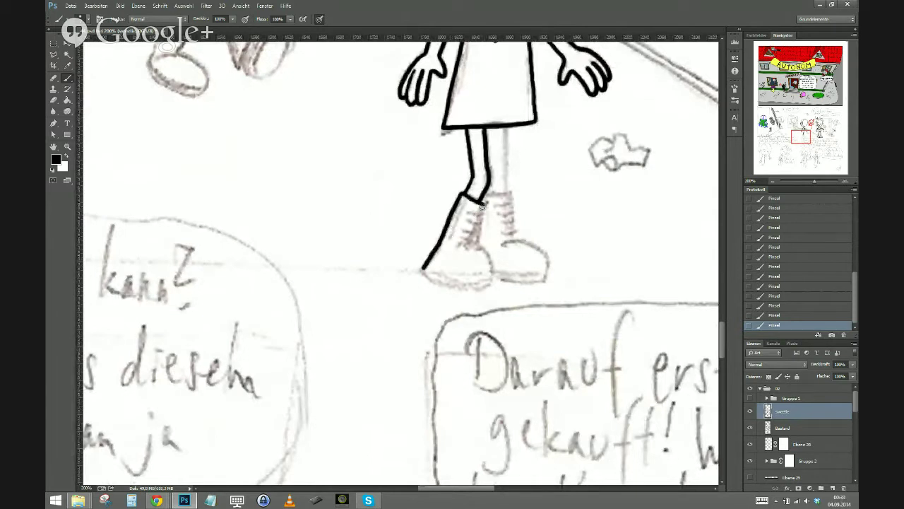
{"action": "left_click_drag", "start_coordinate": [482, 204], "coordinate": [465, 246]}
Ink the door-side boot's rounded toe and double-lined sole, redrawing the sole's lower line, and add the lacing along the shaft
{"action": "mouse_move", "coordinate": [372, 374]}
{"action": "left_mouse_down"}
{"action": "mouse_move", "coordinate": [212, 427]}
{"action": "mouse_move", "coordinate": [209, 440]}
{"action": "left_mouse_up"}
{"action": "mouse_move", "coordinate": [292, 313]}
{"action": "left_mouse_down"}
{"action": "mouse_move", "coordinate": [304, 310]}
{"action": "mouse_move", "coordinate": [325, 327]}
{"action": "mouse_move", "coordinate": [325, 346]}
{"action": "left_mouse_up"}
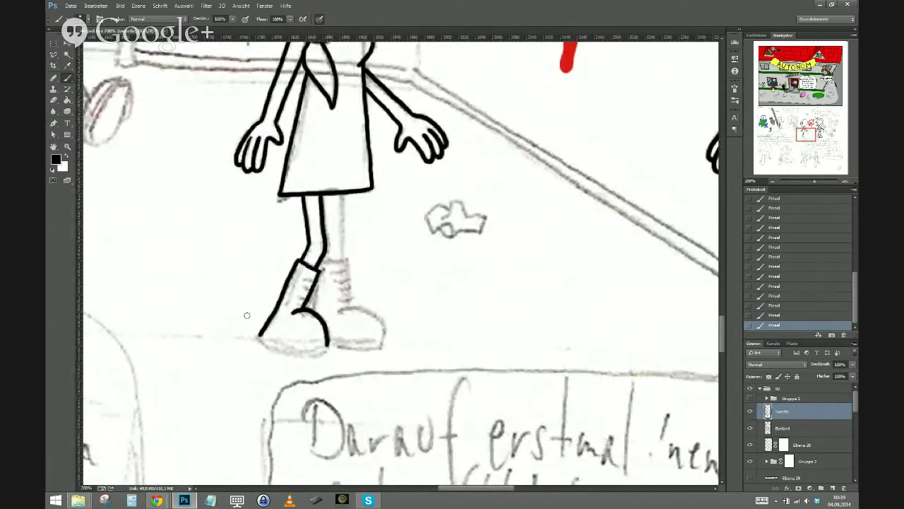
{"action": "left_click_drag", "start_coordinate": [258, 337], "coordinate": [324, 352]}
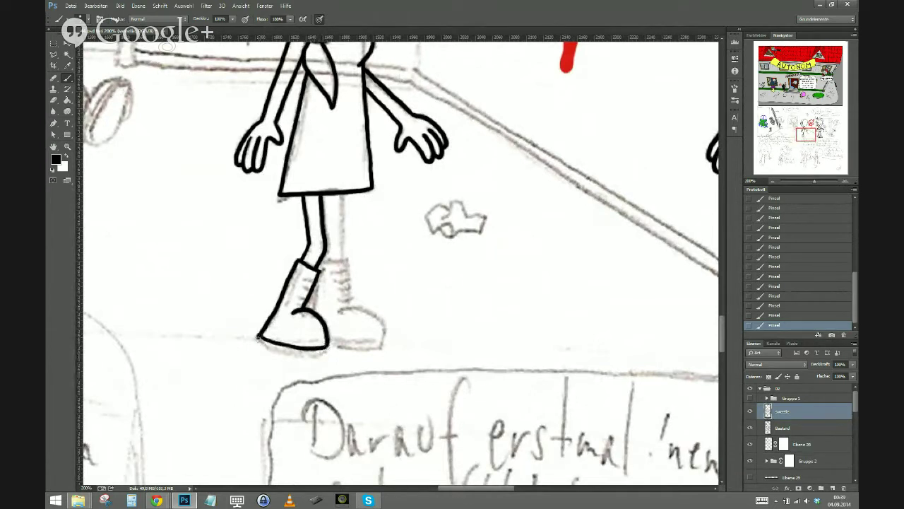
{"action": "left_click_drag", "start_coordinate": [258, 342], "coordinate": [305, 357]}
{"action": "key", "text": "ctrl+z"}
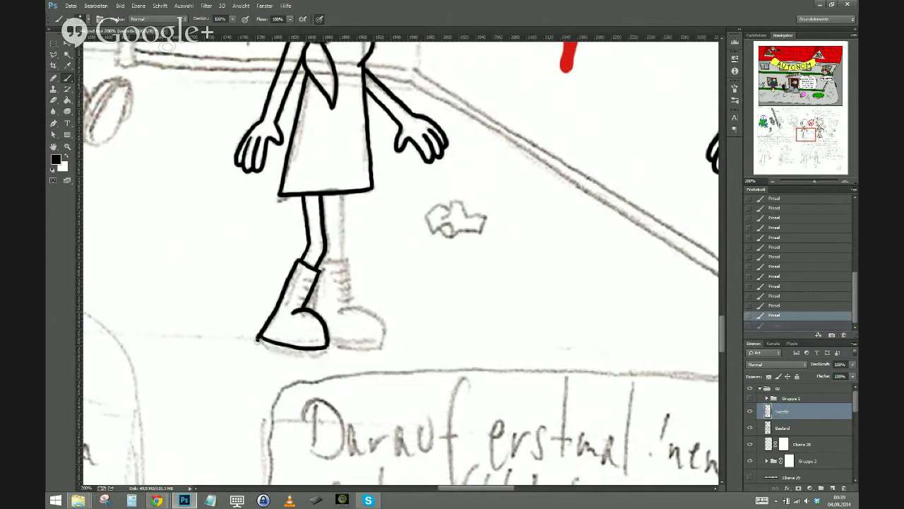
{"action": "mouse_move", "coordinate": [259, 341]}
{"action": "left_mouse_down"}
{"action": "mouse_move", "coordinate": [304, 356]}
{"action": "mouse_move", "coordinate": [329, 345]}
{"action": "left_mouse_up"}
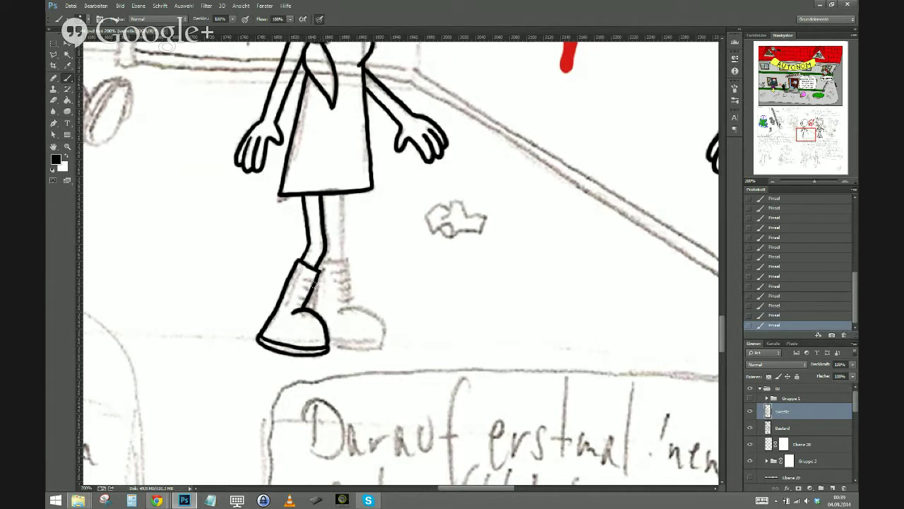
{"action": "left_click_drag", "start_coordinate": [315, 280], "coordinate": [298, 303]}
Ink the ponytailed figure's other leg and its boot with shaft, rounded toe, double-lined sole and laces
{"action": "left_click_drag", "start_coordinate": [339, 193], "coordinate": [341, 261]}
{"action": "left_click_drag", "start_coordinate": [342, 260], "coordinate": [325, 261]}
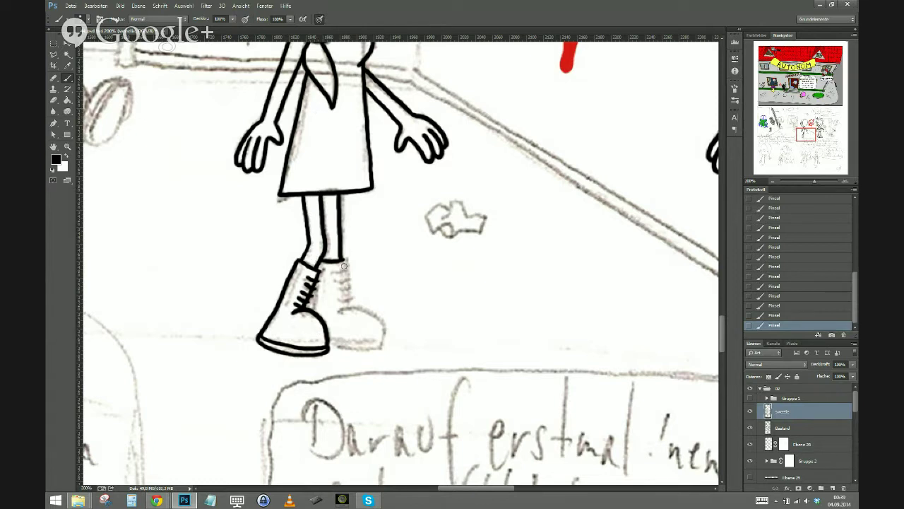
{"action": "left_click_drag", "start_coordinate": [342, 262], "coordinate": [345, 306]}
{"action": "left_click_drag", "start_coordinate": [305, 276], "coordinate": [317, 270]}
{"action": "mouse_move", "coordinate": [337, 312]}
{"action": "left_mouse_down"}
{"action": "mouse_move", "coordinate": [361, 309]}
{"action": "mouse_move", "coordinate": [379, 335]}
{"action": "left_mouse_up"}
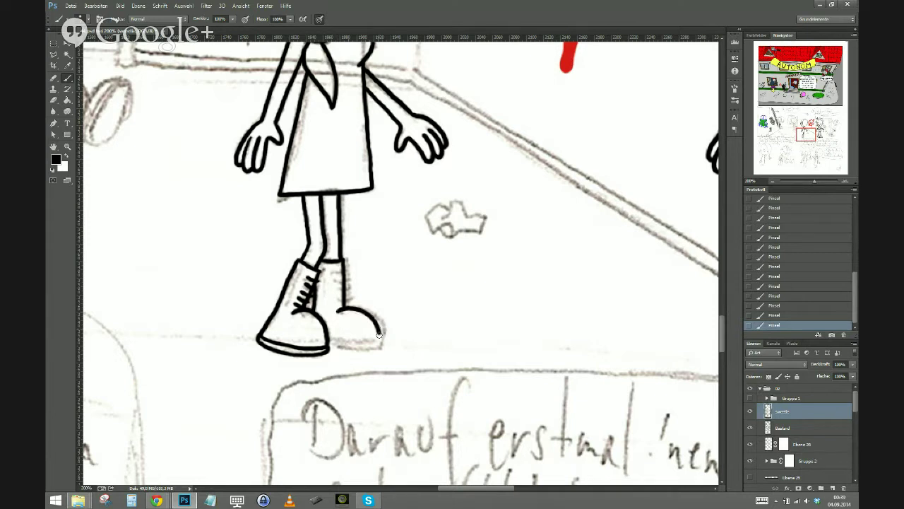
{"action": "left_click_drag", "start_coordinate": [376, 340], "coordinate": [328, 339]}
{"action": "left_click_drag", "start_coordinate": [379, 346], "coordinate": [327, 344]}
{"action": "left_click_drag", "start_coordinate": [347, 266], "coordinate": [331, 267]}
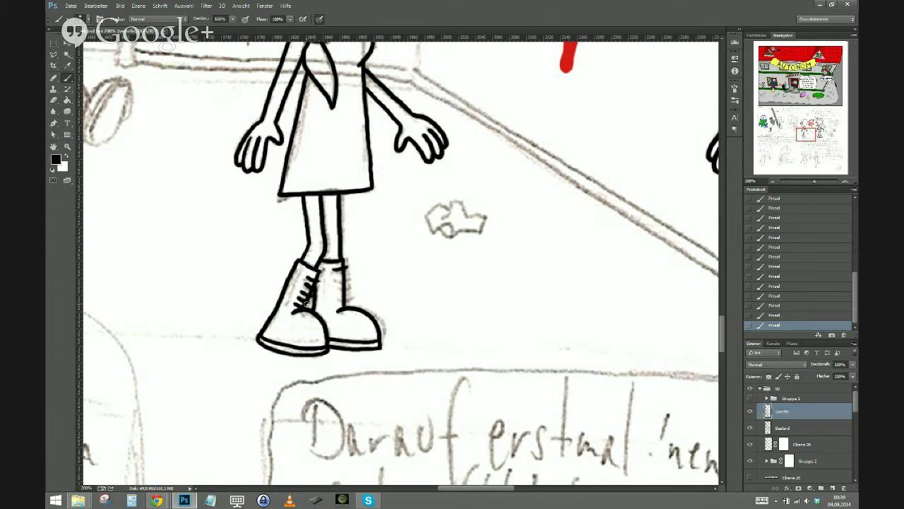
{"action": "left_click_drag", "start_coordinate": [346, 275], "coordinate": [331, 304]}
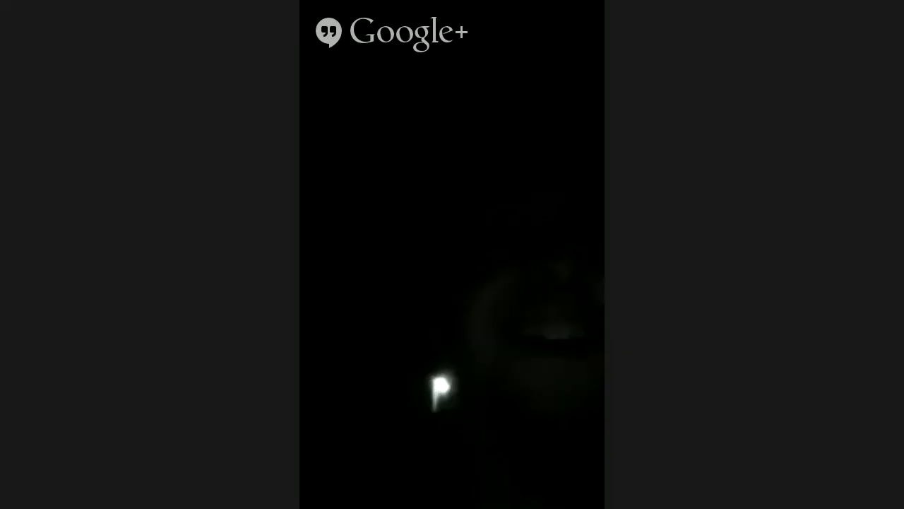
Erase the outer line of the leg nearer the door and switch back to the Brush tool
{"action": "key", "text": "e"}
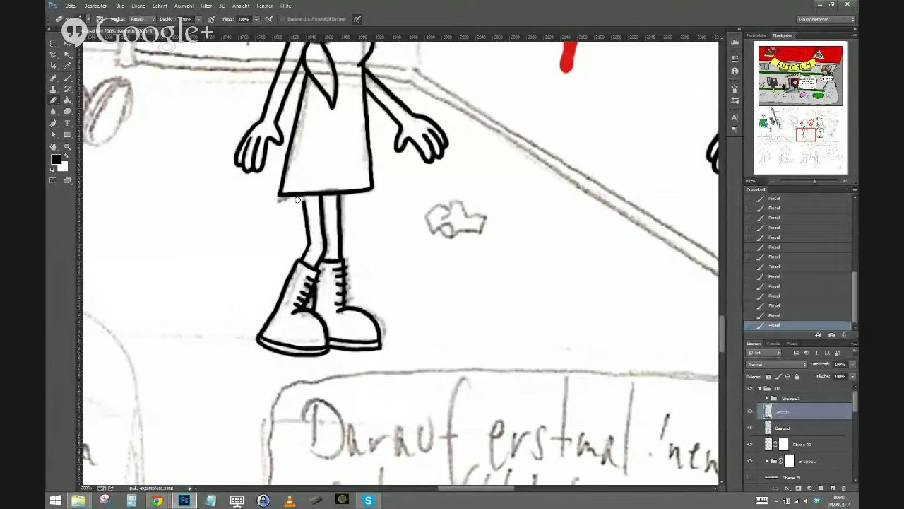
{"action": "left_click_drag", "start_coordinate": [301, 200], "coordinate": [301, 252]}
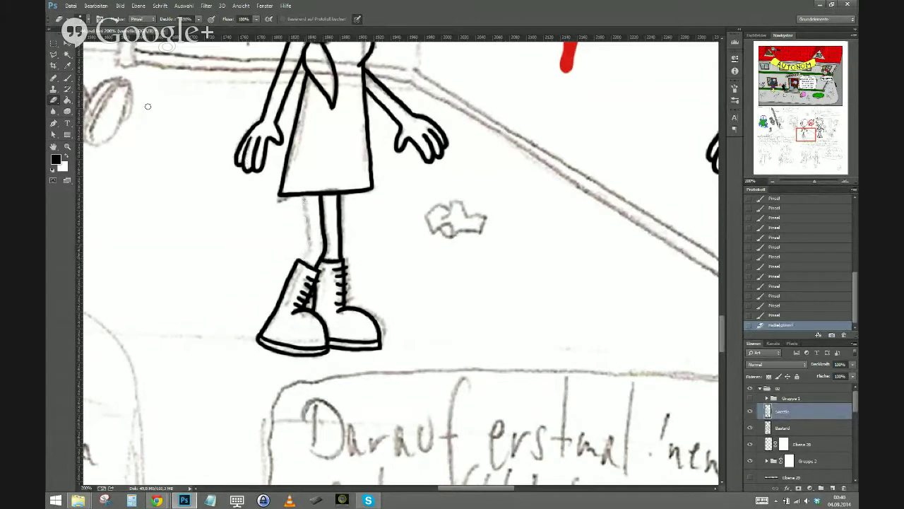
{"action": "left_click", "coordinate": [67, 77]}
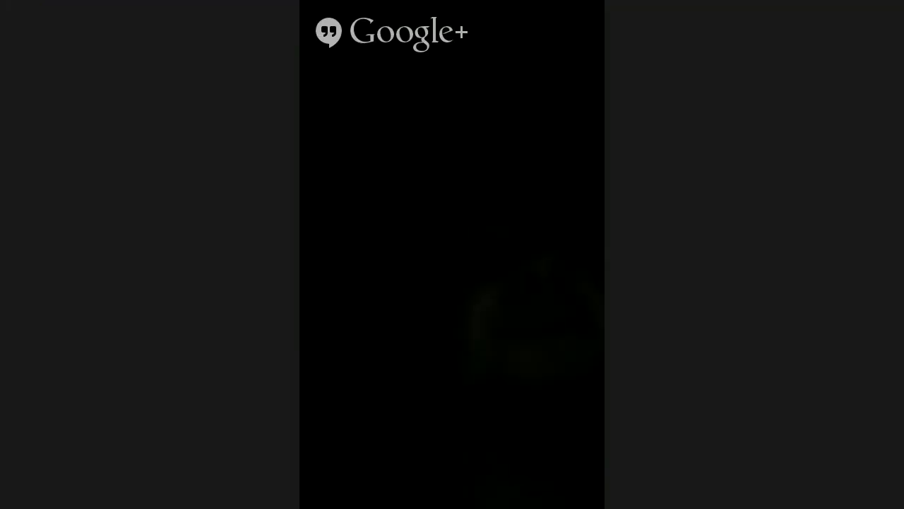
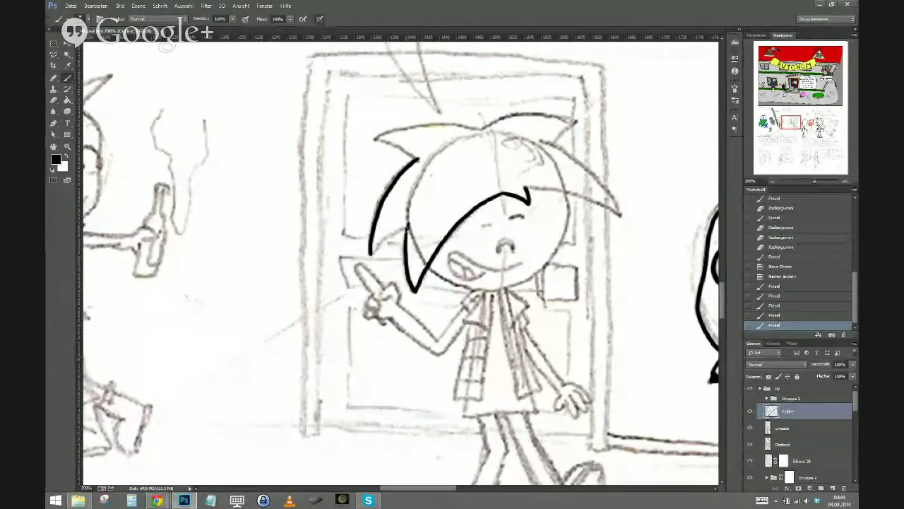
Close the lower hair spike above the raised hand of the figure in the doorway and ink the spike above it up to the crown
{"action": "left_click_drag", "start_coordinate": [399, 231], "coordinate": [368, 256]}
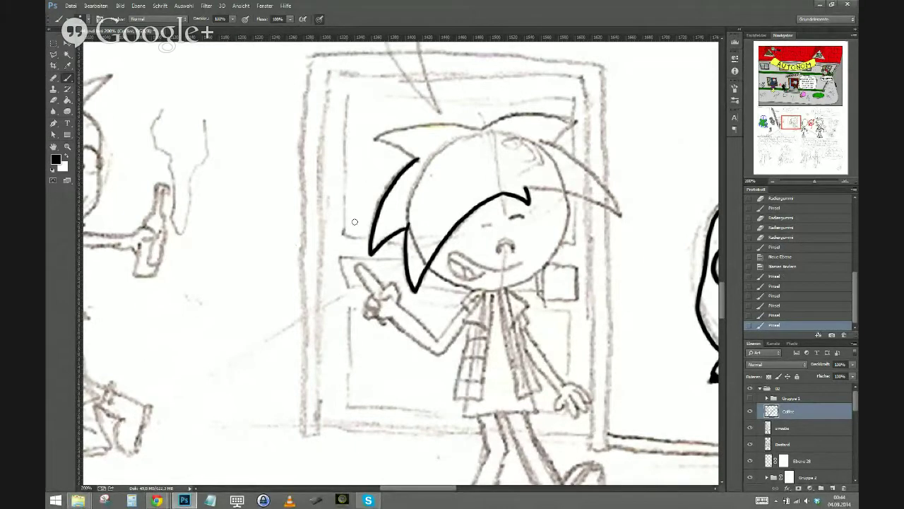
{"action": "key", "text": "space"}
{"action": "mouse_move", "coordinate": [339, 233]}
{"action": "left_mouse_down"}
{"action": "mouse_move", "coordinate": [284, 366]}
{"action": "mouse_move", "coordinate": [214, 435]}
{"action": "left_mouse_up"}
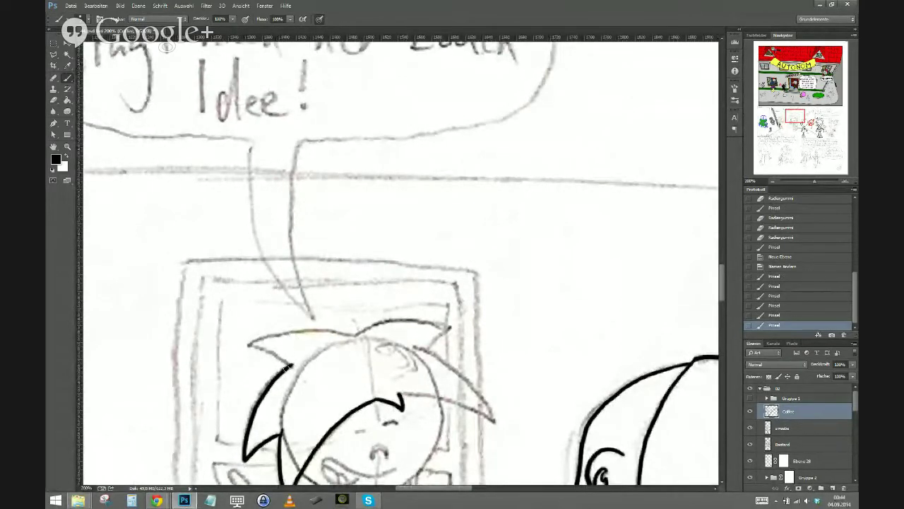
{"action": "mouse_move", "coordinate": [289, 365]}
{"action": "left_mouse_down"}
{"action": "mouse_move", "coordinate": [249, 345]}
{"action": "mouse_move", "coordinate": [295, 332]}
{"action": "mouse_move", "coordinate": [356, 337]}
{"action": "left_mouse_up"}
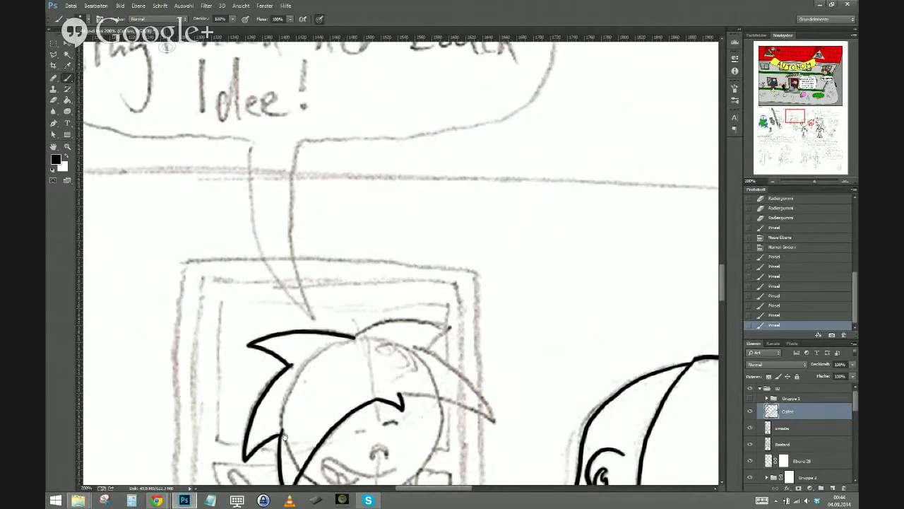
Ink the long hair spike from the fringe and the top spike on the head's side away from the raised hand
{"action": "scroll", "coordinate": [286, 438], "scroll_direction": "down", "scroll_amount": 2}
{"action": "scroll", "coordinate": [285, 438], "scroll_direction": "right", "scroll_amount": 2}
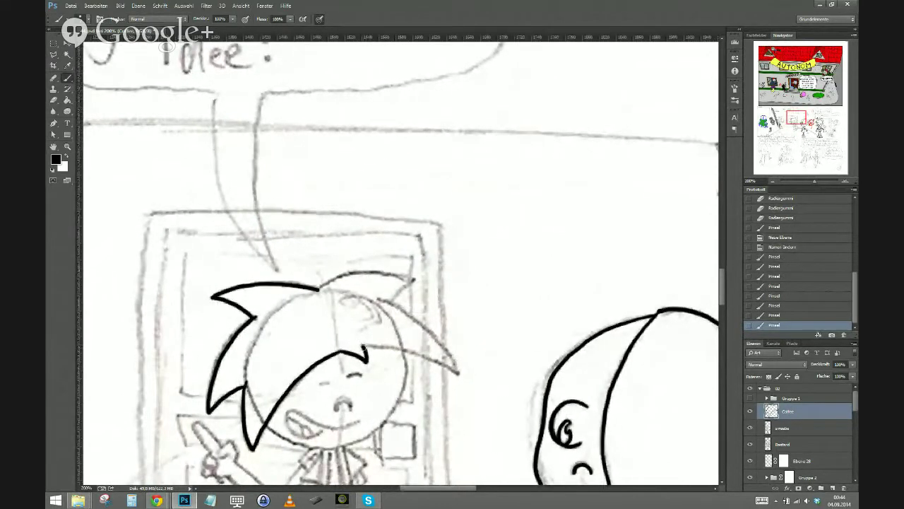
{"action": "mouse_move", "coordinate": [362, 347]}
{"action": "left_mouse_down"}
{"action": "mouse_move", "coordinate": [457, 373]}
{"action": "mouse_move", "coordinate": [380, 297]}
{"action": "left_mouse_up"}
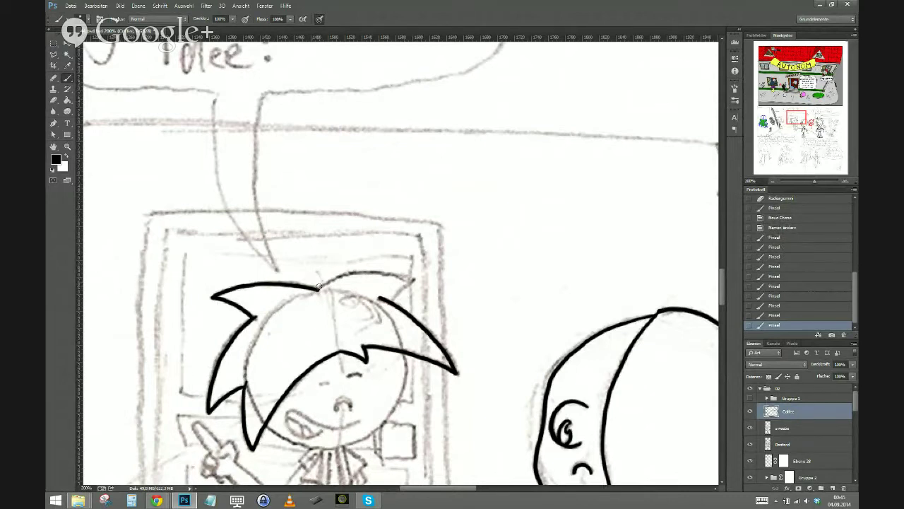
{"action": "mouse_move", "coordinate": [316, 289]}
{"action": "left_mouse_down"}
{"action": "mouse_move", "coordinate": [378, 272]}
{"action": "mouse_move", "coordinate": [414, 281]}
{"action": "left_mouse_up"}
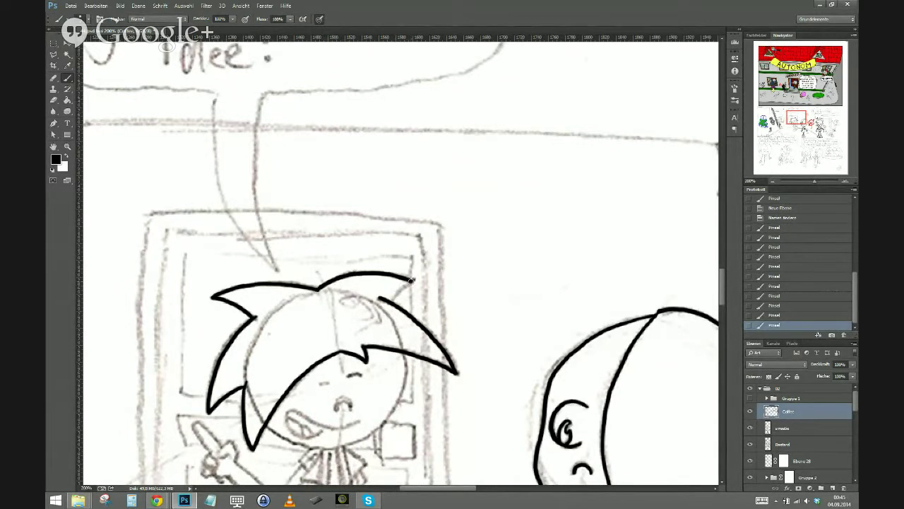
{"action": "left_click_drag", "start_coordinate": [387, 303], "coordinate": [395, 292]}
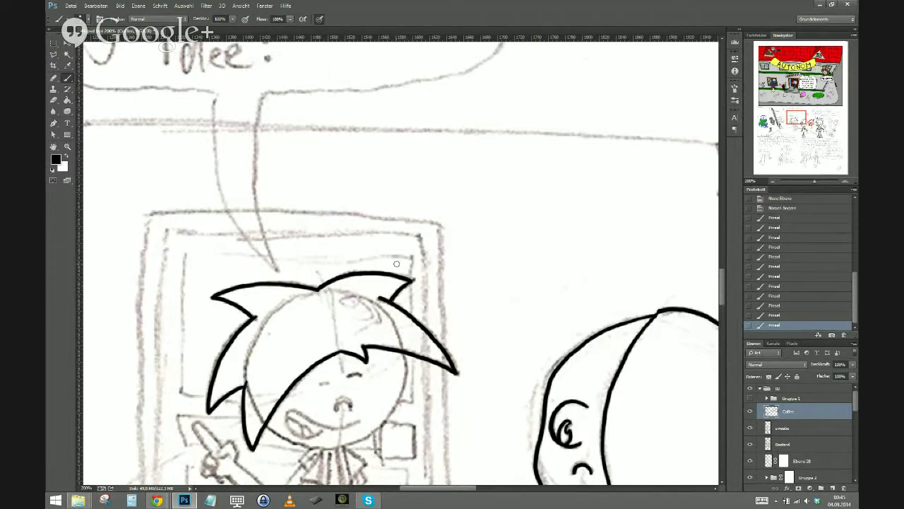
Ink the doorway figure's face contour from the fringe around the cheek to the chin
{"action": "left_click_drag", "start_coordinate": [266, 351], "coordinate": [283, 267]}
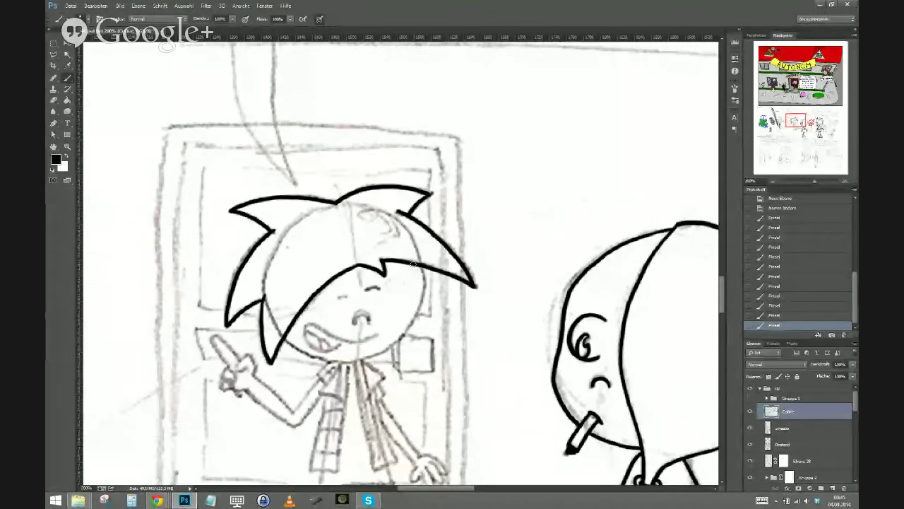
{"action": "mouse_move", "coordinate": [413, 262]}
{"action": "left_mouse_down"}
{"action": "mouse_move", "coordinate": [422, 294]}
{"action": "mouse_move", "coordinate": [415, 324]}
{"action": "mouse_move", "coordinate": [385, 352]}
{"action": "mouse_move", "coordinate": [351, 361]}
{"action": "left_mouse_up"}
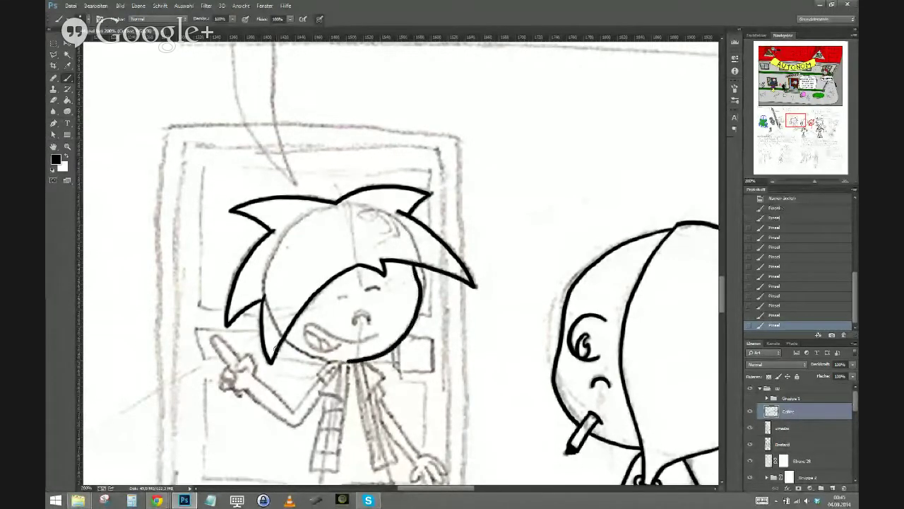
Close the doorway figure's jaw contour between the long hair spike and the chin and ink both closed eyes
{"action": "left_click_drag", "start_coordinate": [291, 339], "coordinate": [362, 365]}
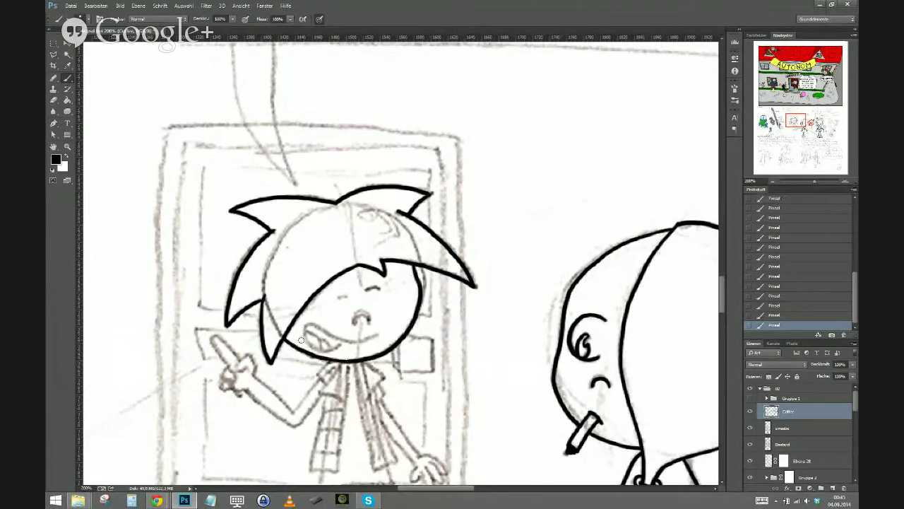
{"action": "left_click_drag", "start_coordinate": [343, 298], "coordinate": [350, 296]}
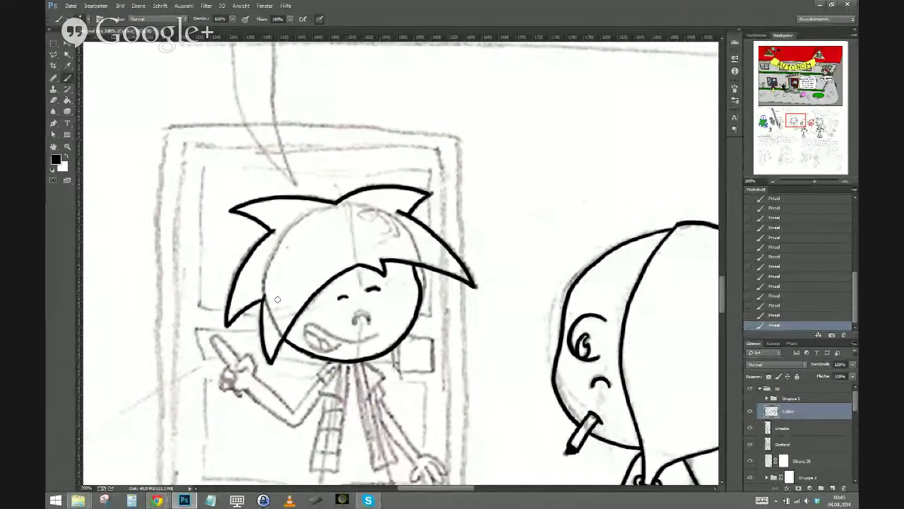
{"action": "key", "text": "ctrl+z"}
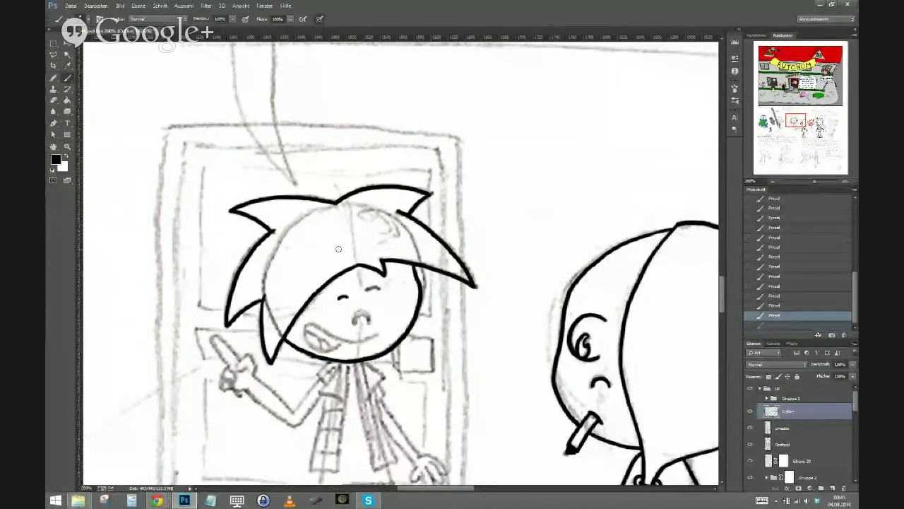
{"action": "left_click_drag", "start_coordinate": [368, 289], "coordinate": [380, 286]}
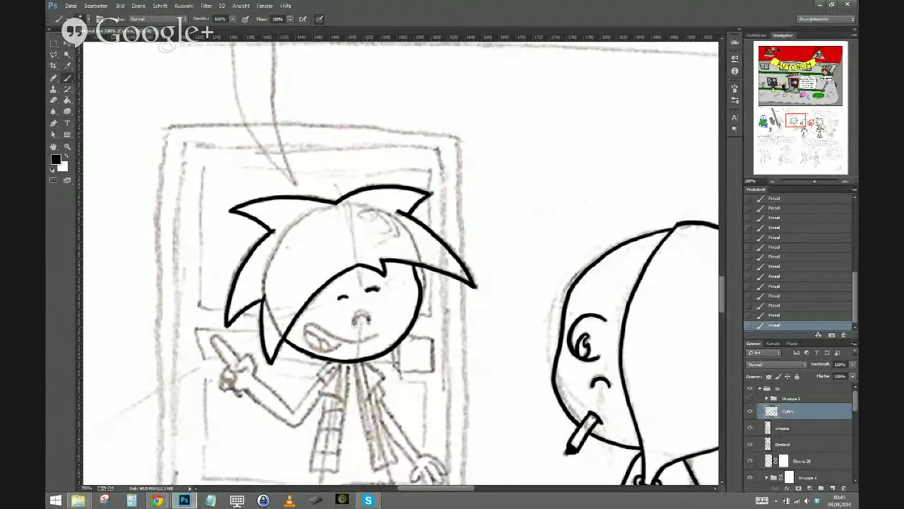
Ink the doorway figure's nose and the wide smiling mouth with its open corner and inner details
{"action": "mouse_move", "coordinate": [357, 320]}
{"action": "left_mouse_down"}
{"action": "mouse_move", "coordinate": [369, 318]}
{"action": "mouse_move", "coordinate": [361, 327]}
{"action": "left_mouse_up"}
{"action": "mouse_move", "coordinate": [379, 334]}
{"action": "left_mouse_down"}
{"action": "mouse_move", "coordinate": [332, 340]}
{"action": "mouse_move", "coordinate": [315, 324]}
{"action": "left_mouse_up"}
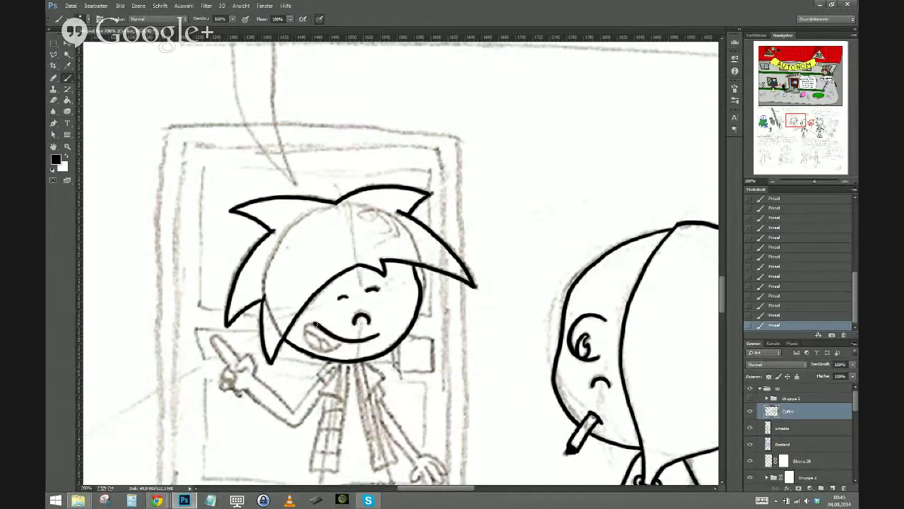
{"action": "mouse_move", "coordinate": [306, 337]}
{"action": "left_mouse_down"}
{"action": "mouse_move", "coordinate": [319, 350]}
{"action": "mouse_move", "coordinate": [342, 343]}
{"action": "left_mouse_up"}
{"action": "left_click_drag", "start_coordinate": [308, 332], "coordinate": [319, 345]}
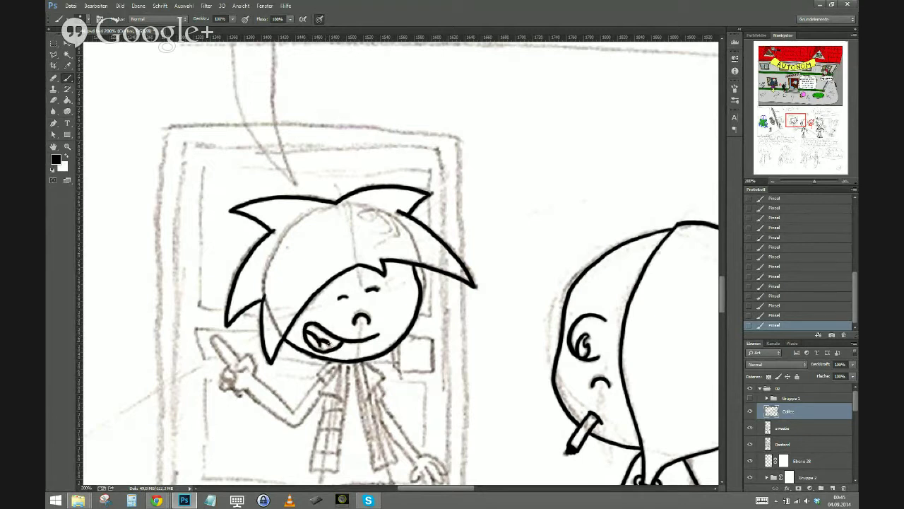
Ink the outline of the vest half and short sleeve on the doorway figure's raised-hand side
{"action": "left_click_drag", "start_coordinate": [257, 452], "coordinate": [311, 381]}
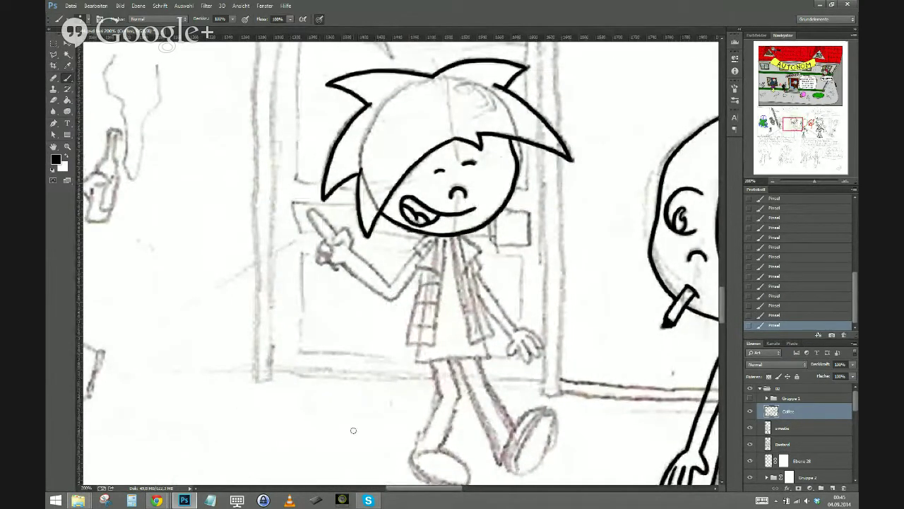
{"action": "left_click_drag", "start_coordinate": [445, 236], "coordinate": [433, 347]}
{"action": "mouse_move", "coordinate": [439, 236]}
{"action": "left_mouse_down"}
{"action": "mouse_move", "coordinate": [421, 265]}
{"action": "mouse_move", "coordinate": [385, 214]}
{"action": "mouse_move", "coordinate": [415, 276]}
{"action": "mouse_move", "coordinate": [431, 263]}
{"action": "mouse_move", "coordinate": [438, 272]}
{"action": "mouse_move", "coordinate": [420, 264]}
{"action": "mouse_move", "coordinate": [406, 341]}
{"action": "left_mouse_up"}
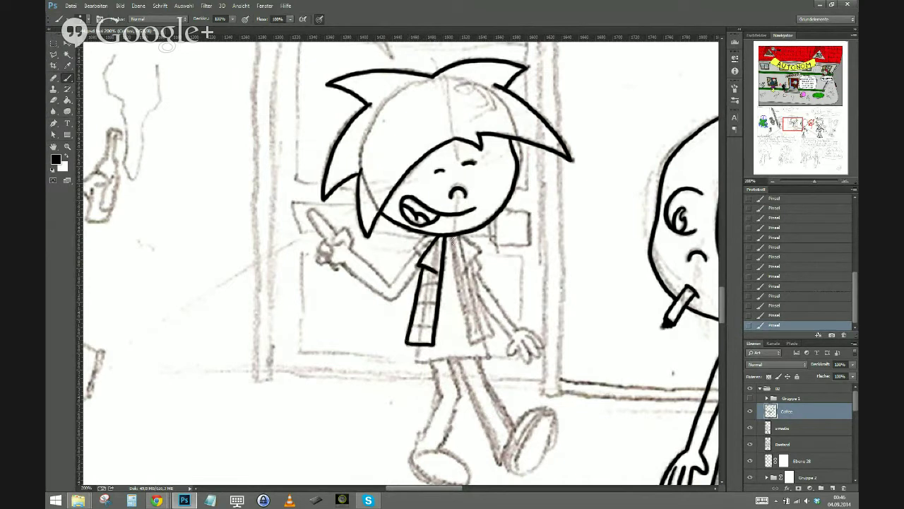
Ink the outline of the other vest half with its collar and sleeve on the lowered-arm side
{"action": "left_click_drag", "start_coordinate": [451, 235], "coordinate": [472, 343]}
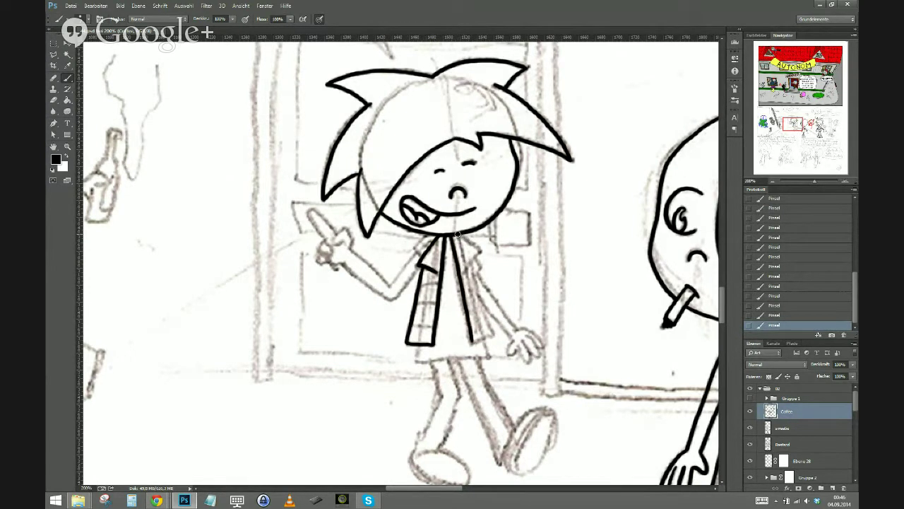
{"action": "left_click_drag", "start_coordinate": [462, 240], "coordinate": [479, 251]}
{"action": "left_click_drag", "start_coordinate": [475, 255], "coordinate": [466, 270]}
{"action": "left_click_drag", "start_coordinate": [474, 286], "coordinate": [491, 334]}
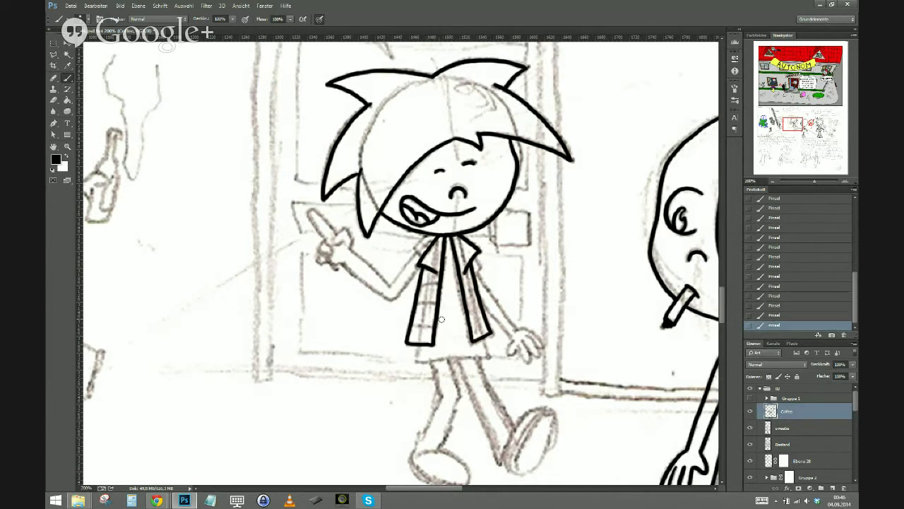
Fill both vest halves and sleeves with a checkered pattern of lengthwise and crosswise lines
{"action": "left_click_drag", "start_coordinate": [428, 268], "coordinate": [416, 346]}
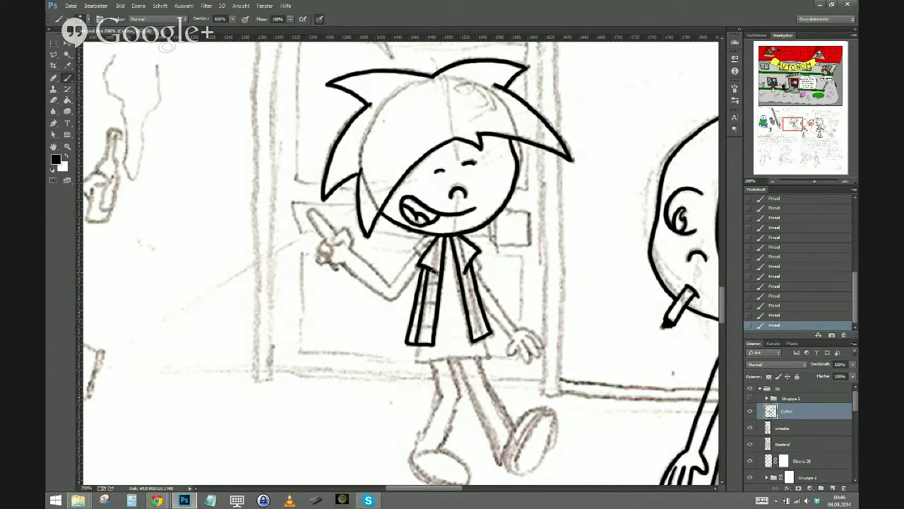
{"action": "left_click_drag", "start_coordinate": [434, 270], "coordinate": [426, 345]}
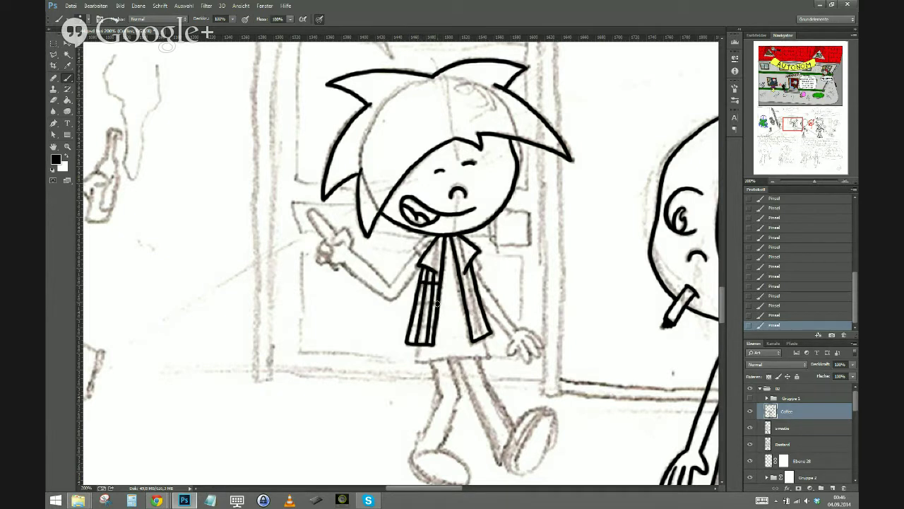
{"action": "mouse_move", "coordinate": [430, 304]}
{"action": "left_mouse_down"}
{"action": "mouse_move", "coordinate": [410, 302]}
{"action": "mouse_move", "coordinate": [422, 325]}
{"action": "mouse_move", "coordinate": [410, 324]}
{"action": "left_mouse_up"}
{"action": "left_click_drag", "start_coordinate": [472, 306], "coordinate": [482, 337]}
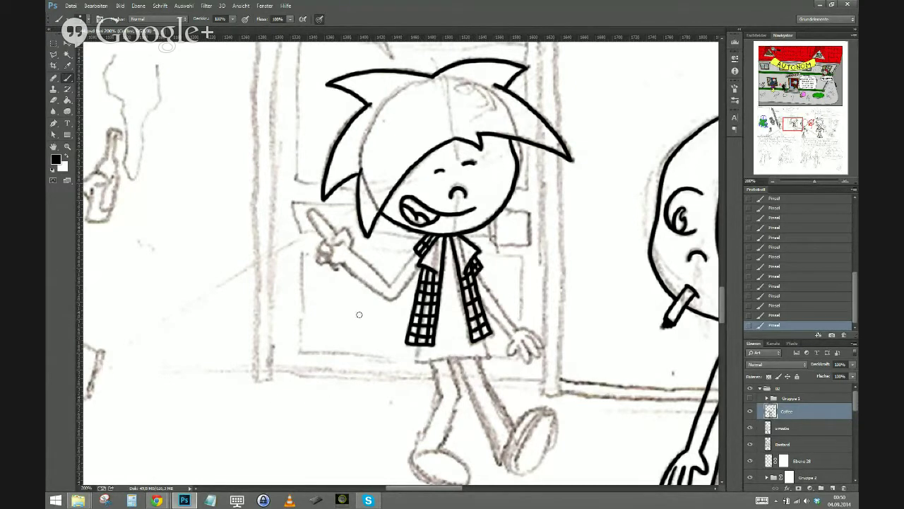
Ink the doorway figure's raised, bent arm and its hand with the pointing index finger, thumb and curled fingers
{"action": "mouse_move", "coordinate": [415, 250]}
{"action": "left_mouse_down"}
{"action": "mouse_move", "coordinate": [388, 287]}
{"action": "mouse_move", "coordinate": [353, 255]}
{"action": "mouse_move", "coordinate": [339, 256]}
{"action": "left_mouse_up"}
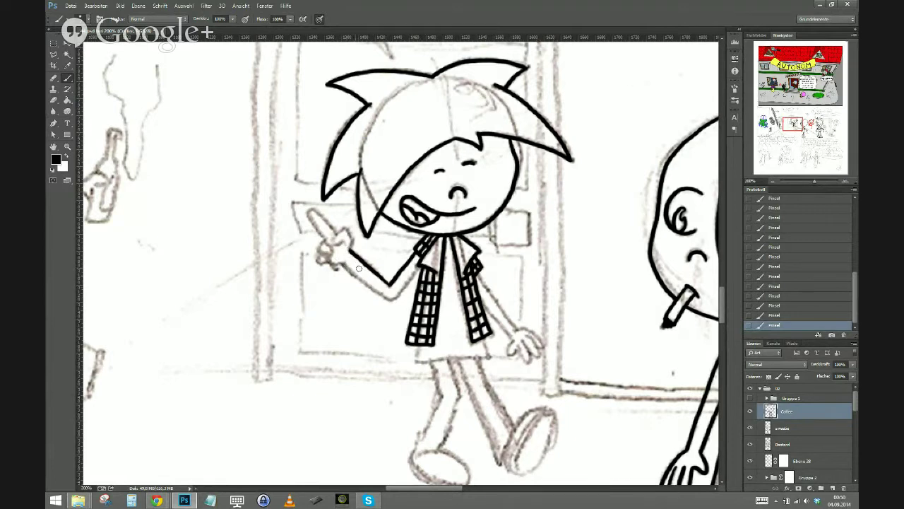
{"action": "left_click_drag", "start_coordinate": [343, 262], "coordinate": [394, 298]}
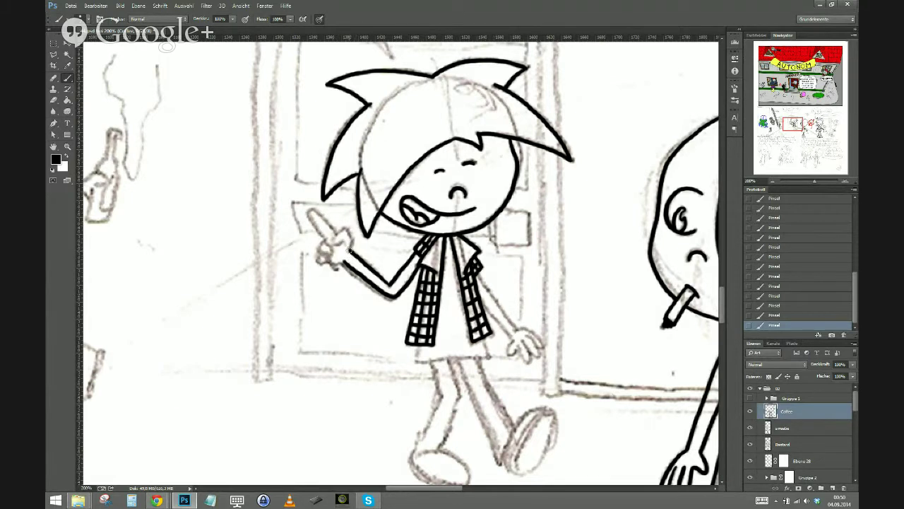
{"action": "left_click_drag", "start_coordinate": [349, 233], "coordinate": [335, 237]}
{"action": "mouse_move", "coordinate": [340, 236]}
{"action": "left_mouse_down"}
{"action": "mouse_move", "coordinate": [309, 211]}
{"action": "mouse_move", "coordinate": [323, 246]}
{"action": "left_mouse_up"}
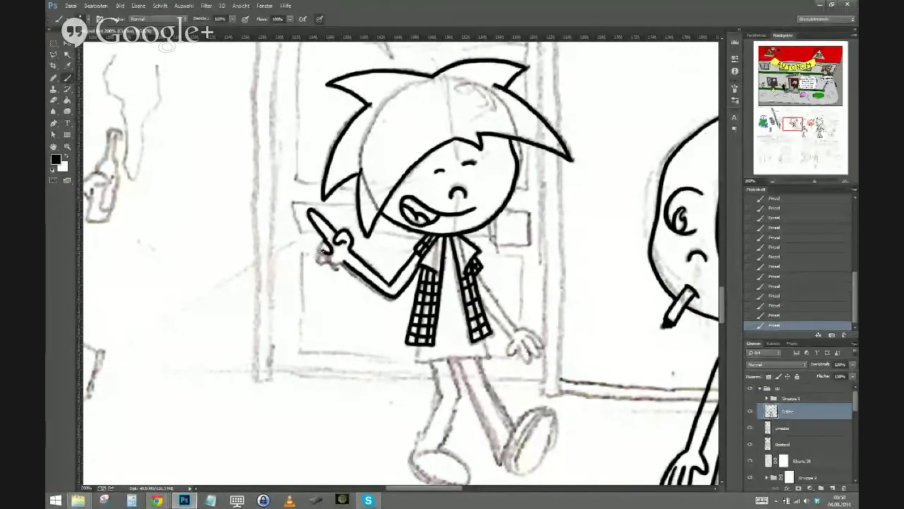
{"action": "left_click_drag", "start_coordinate": [321, 252], "coordinate": [325, 260]}
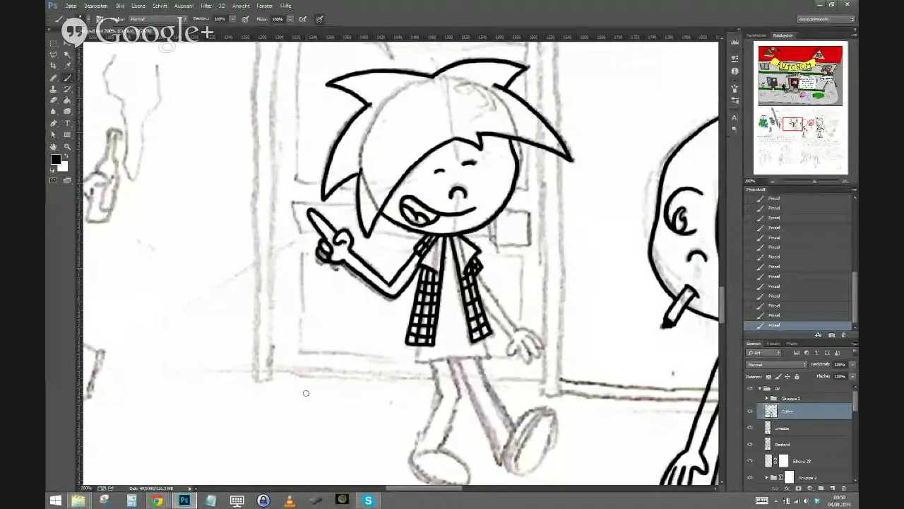
Ink the doorway figure's lowered arm and open hand, and outline the shirt's sides and hem below the vest
{"action": "mouse_move", "coordinate": [306, 392]}
{"action": "left_mouse_down"}
{"action": "mouse_move", "coordinate": [270, 372]}
{"action": "mouse_move", "coordinate": [233, 329]}
{"action": "left_mouse_up"}
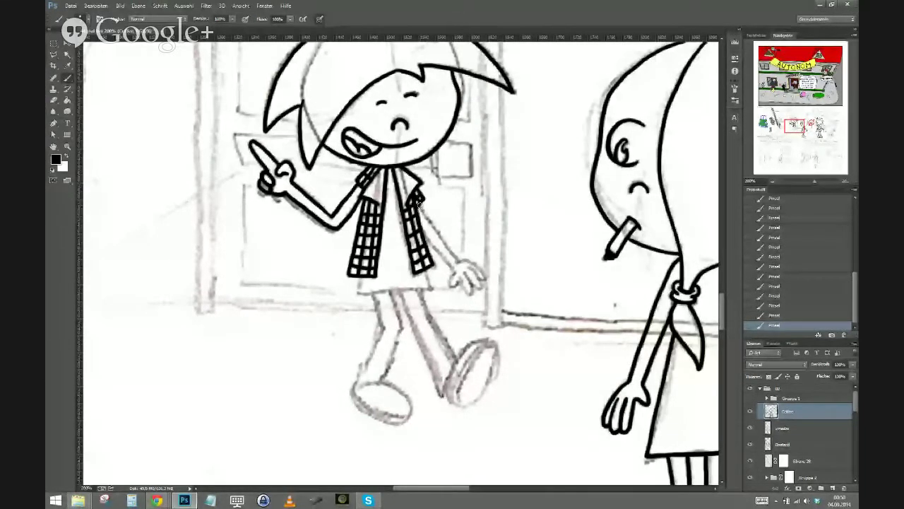
{"action": "left_click_drag", "start_coordinate": [419, 203], "coordinate": [485, 276]}
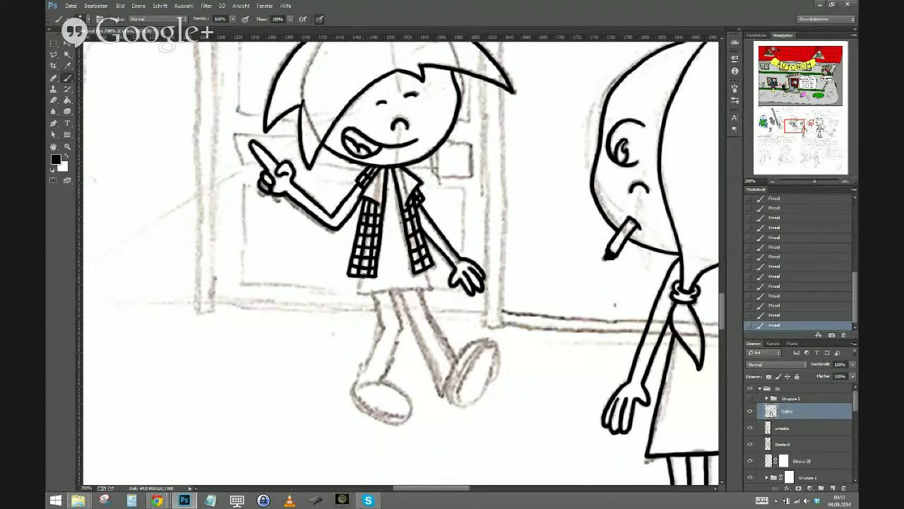
{"action": "left_click_drag", "start_coordinate": [359, 276], "coordinate": [360, 289]}
{"action": "left_click_drag", "start_coordinate": [424, 268], "coordinate": [430, 286]}
{"action": "mouse_move", "coordinate": [358, 292]}
{"action": "left_mouse_down"}
{"action": "mouse_move", "coordinate": [432, 289]}
{"action": "mouse_move", "coordinate": [357, 290]}
{"action": "left_mouse_up"}
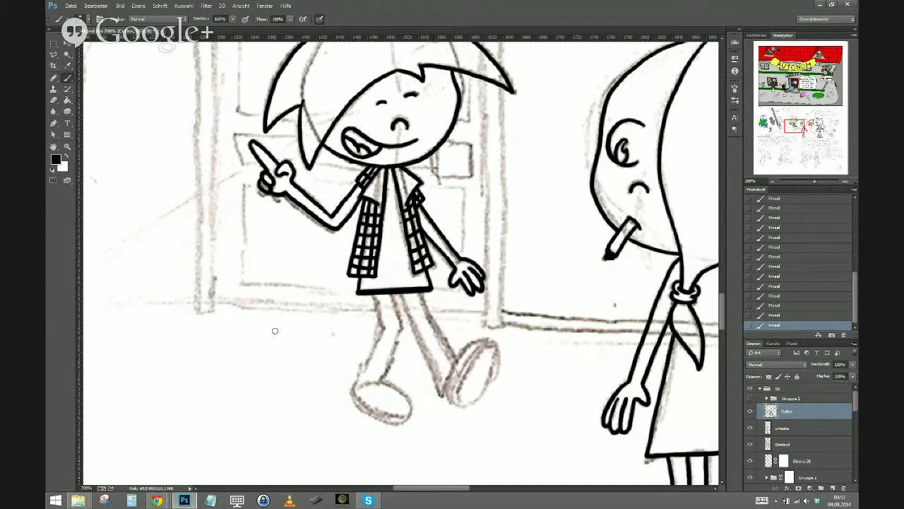
{"action": "key", "text": "ctrl+z"}
Ink both lines of the bent leg on the raised-hand side from the shirt hem to the ankle
{"action": "mouse_move", "coordinate": [327, 403]}
{"action": "left_mouse_down"}
{"action": "mouse_move", "coordinate": [378, 354]}
{"action": "mouse_move", "coordinate": [432, 258]}
{"action": "mouse_move", "coordinate": [437, 274]}
{"action": "mouse_move", "coordinate": [406, 338]}
{"action": "left_mouse_up"}
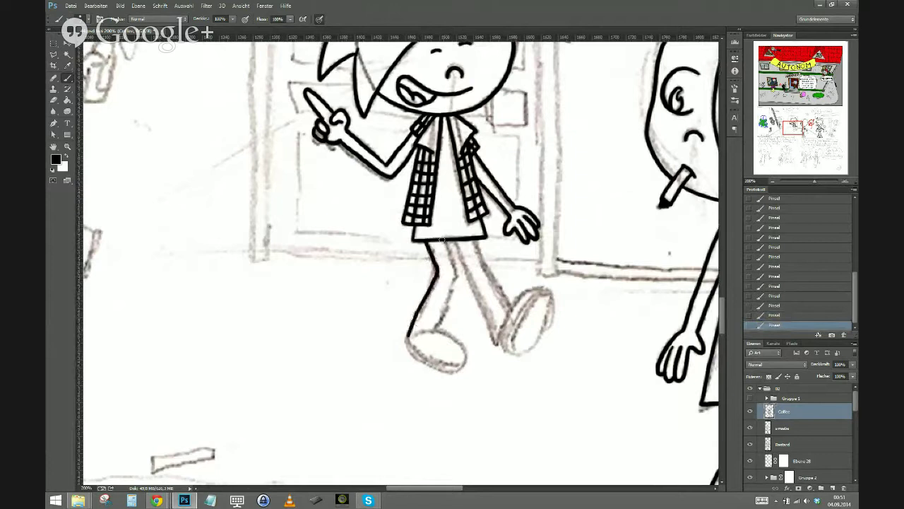
{"action": "mouse_move", "coordinate": [444, 241]}
{"action": "left_mouse_down"}
{"action": "mouse_move", "coordinate": [455, 287]}
{"action": "mouse_move", "coordinate": [433, 329]}
{"action": "left_mouse_up"}
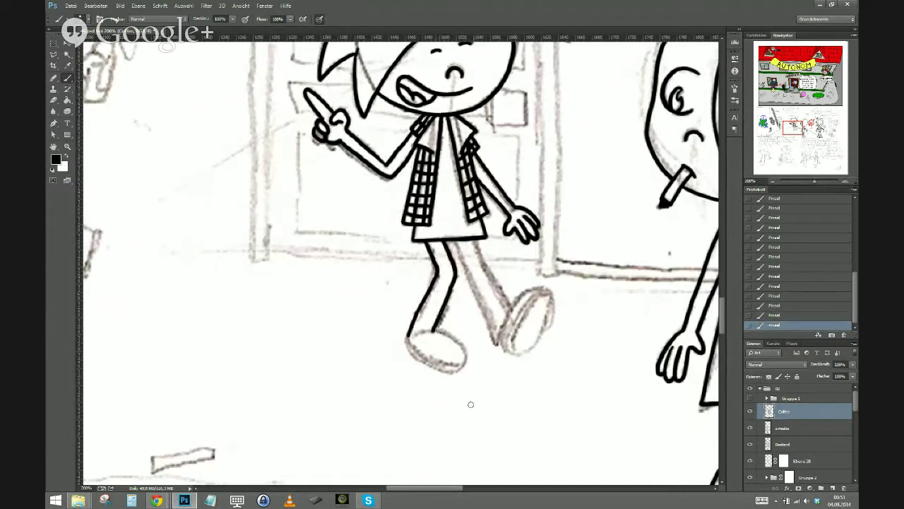
{"action": "left_click_drag", "start_coordinate": [431, 332], "coordinate": [407, 337]}
Ink the flat-standing shoe under the bent leg, including the separate line of its sole
{"action": "left_click_drag", "start_coordinate": [341, 409], "coordinate": [275, 351]}
{"action": "mouse_move", "coordinate": [360, 278]}
{"action": "left_mouse_down"}
{"action": "mouse_move", "coordinate": [380, 286]}
{"action": "mouse_move", "coordinate": [388, 309]}
{"action": "left_mouse_up"}
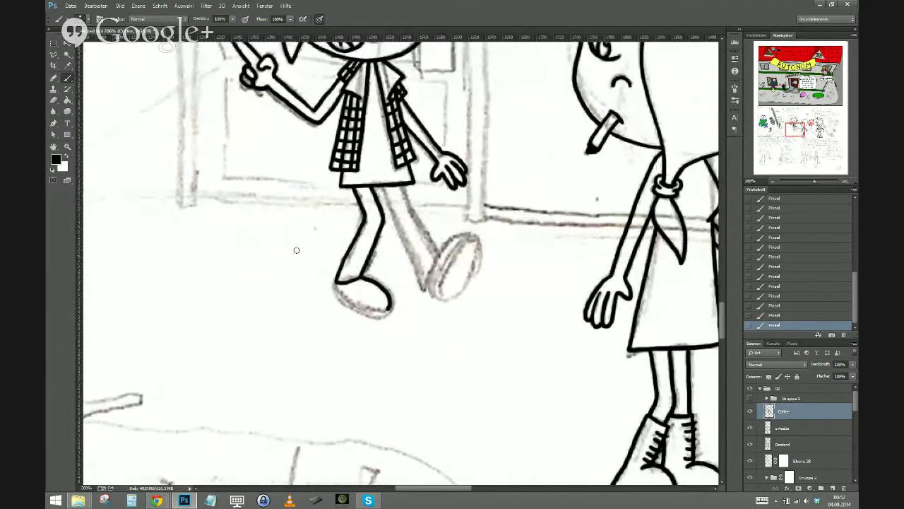
{"action": "mouse_move", "coordinate": [339, 278]}
{"action": "left_mouse_down"}
{"action": "mouse_move", "coordinate": [337, 288]}
{"action": "mouse_move", "coordinate": [373, 311]}
{"action": "mouse_move", "coordinate": [390, 300]}
{"action": "left_mouse_up"}
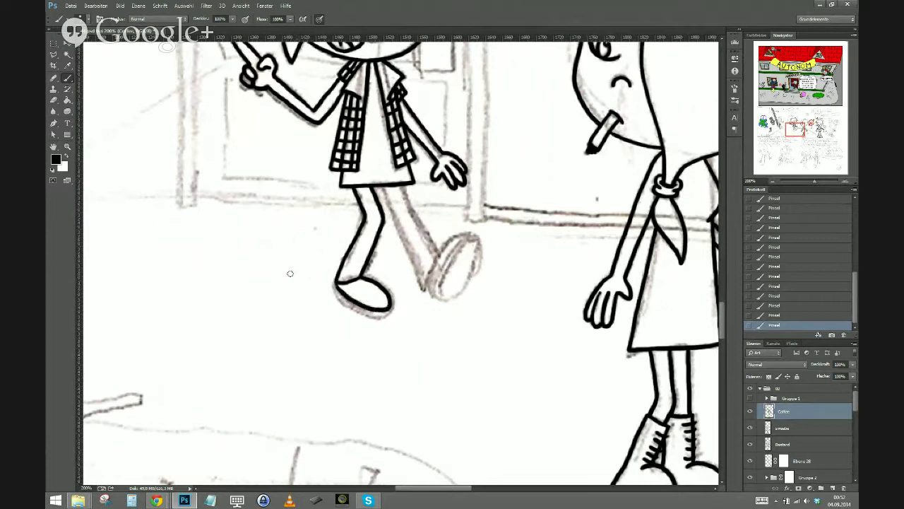
{"action": "mouse_move", "coordinate": [336, 284]}
{"action": "left_mouse_down"}
{"action": "mouse_move", "coordinate": [351, 308]}
{"action": "mouse_move", "coordinate": [371, 315]}
{"action": "mouse_move", "coordinate": [386, 315]}
{"action": "mouse_move", "coordinate": [389, 298]}
{"action": "left_mouse_up"}
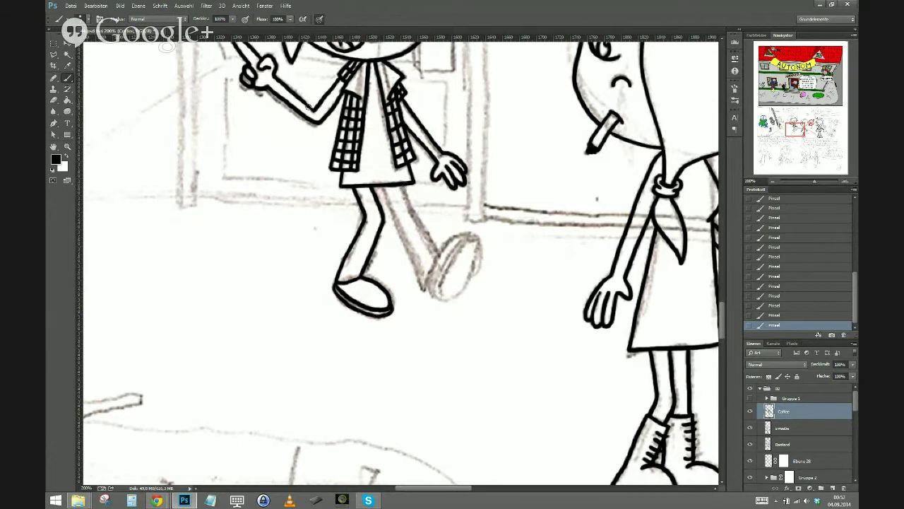
{"action": "left_click_drag", "start_coordinate": [398, 183], "coordinate": [422, 224]}
{"action": "key", "text": "ctrl+z"}
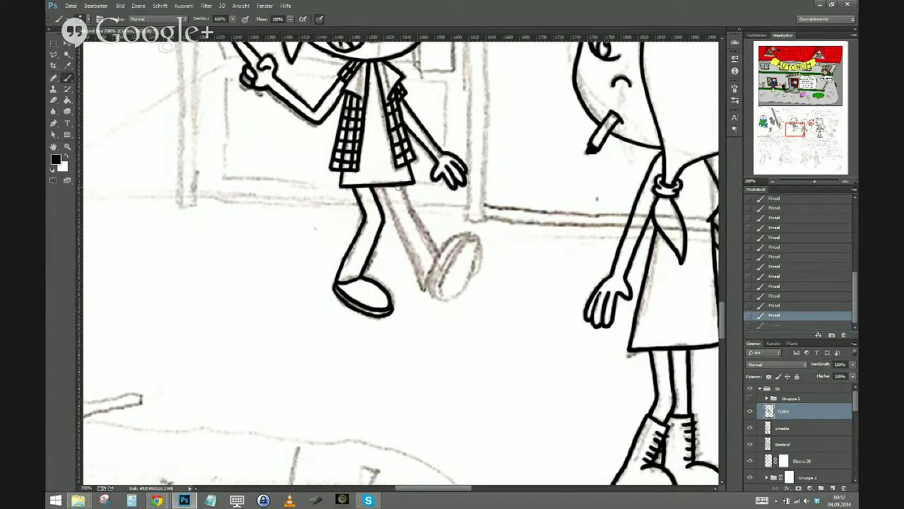
{"action": "left_click_drag", "start_coordinate": [399, 184], "coordinate": [439, 257]}
{"action": "key", "text": "ctrl+z"}
Ink both lines of the outstretched leg and its tilted shoe with the visible oval sole
{"action": "left_click_drag", "start_coordinate": [397, 185], "coordinate": [439, 258]}
{"action": "left_click_drag", "start_coordinate": [378, 187], "coordinate": [422, 285]}
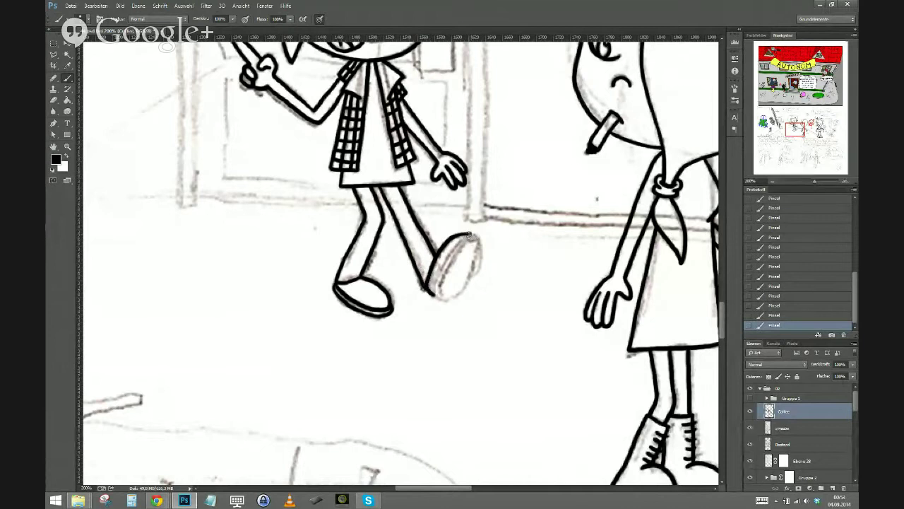
{"action": "mouse_move", "coordinate": [466, 236]}
{"action": "left_mouse_down"}
{"action": "mouse_move", "coordinate": [438, 273]}
{"action": "mouse_move", "coordinate": [437, 298]}
{"action": "mouse_move", "coordinate": [450, 300]}
{"action": "mouse_move", "coordinate": [473, 266]}
{"action": "mouse_move", "coordinate": [464, 287]}
{"action": "mouse_move", "coordinate": [473, 236]}
{"action": "left_mouse_up"}
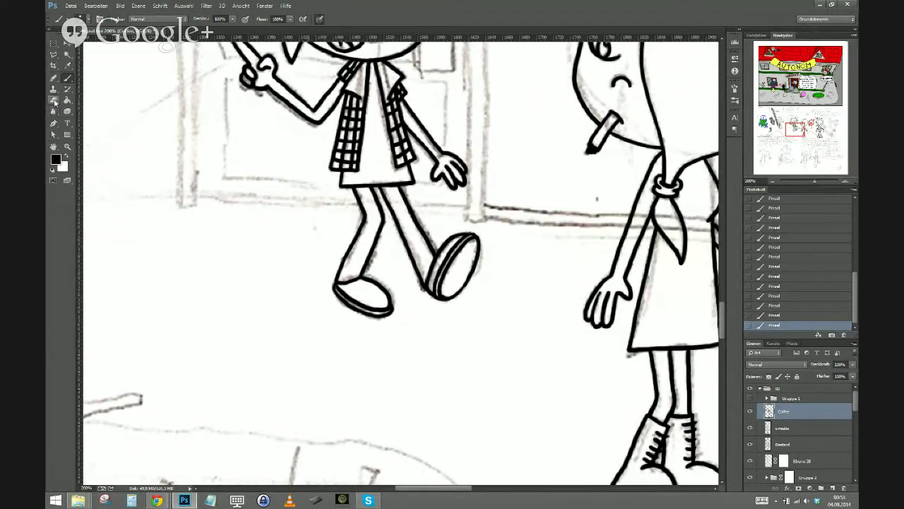
Erase the upper part of the outstretched leg's inner line, from the shirt hem down towards the shin
{"action": "left_click", "coordinate": [54, 101]}
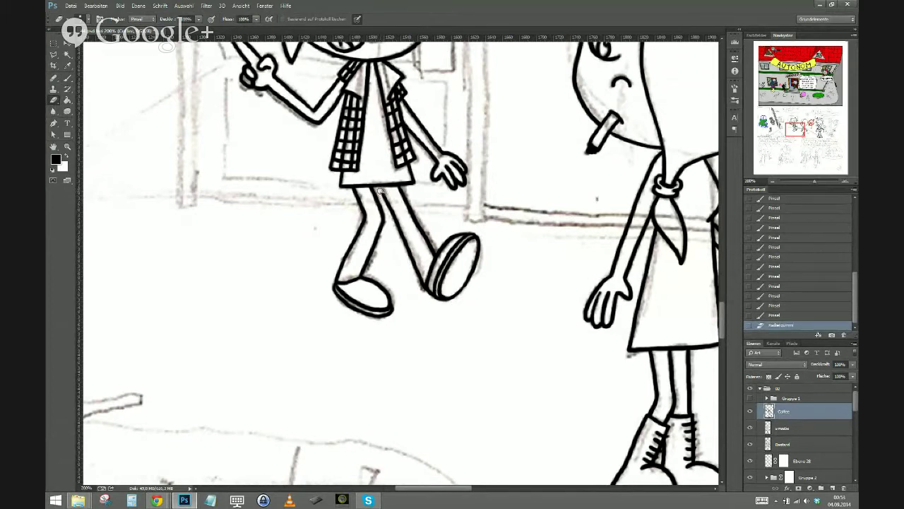
{"action": "left_click_drag", "start_coordinate": [396, 215], "coordinate": [400, 227]}
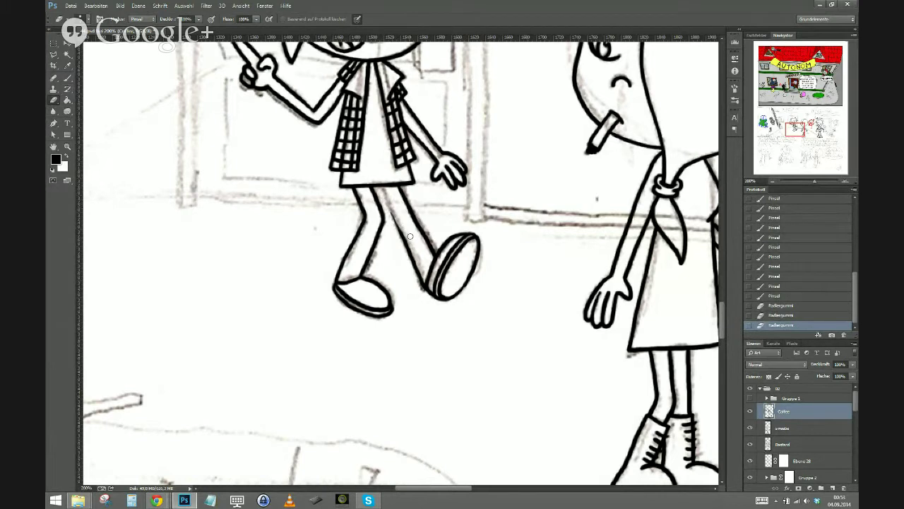
{"action": "left_click_drag", "start_coordinate": [407, 238], "coordinate": [403, 247]}
Redraw the erased part of the outstretched leg's inner line with the Brush tool, undoing strokes that miss
{"action": "left_click", "coordinate": [67, 78]}
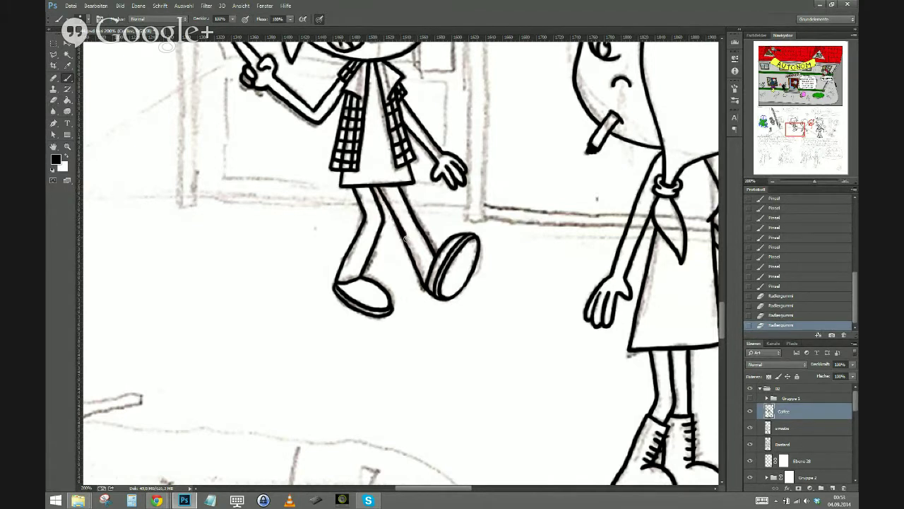
{"action": "left_click_drag", "start_coordinate": [403, 235], "coordinate": [411, 244]}
{"action": "key", "text": "ctrl+z"}
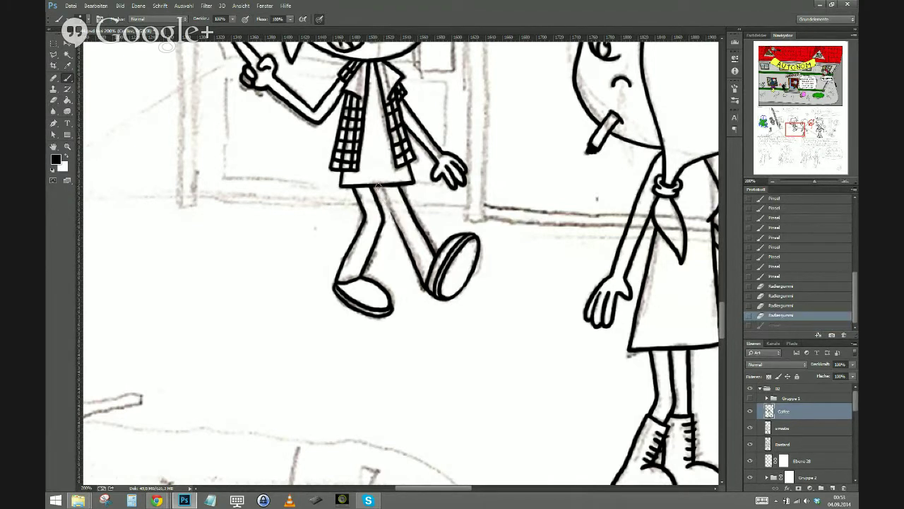
{"action": "left_click_drag", "start_coordinate": [407, 242], "coordinate": [408, 253]}
{"action": "key", "text": "ctrl+z"}
{"action": "key", "text": "ctrl+z"}
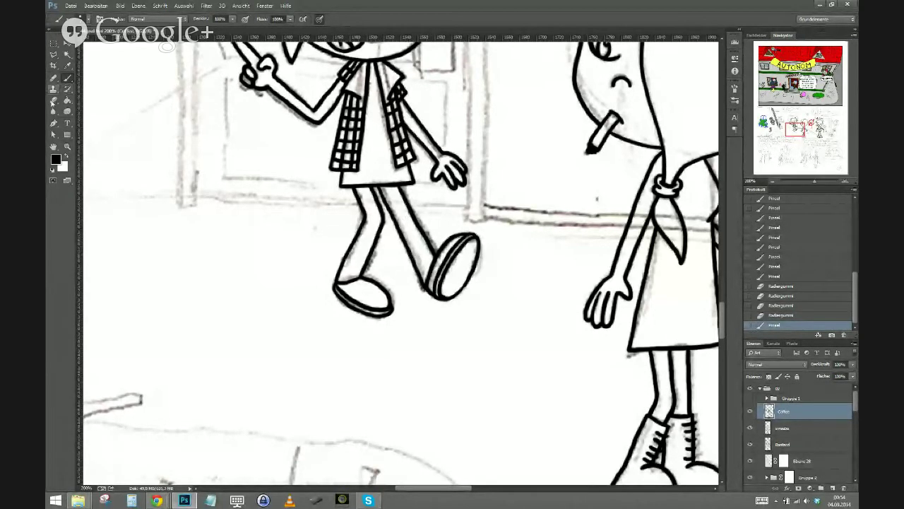
Erase the excess ink at the outstretched leg's heel and switch back to the Brush tool
{"action": "left_click", "coordinate": [53, 100]}
{"action": "left_click_drag", "start_coordinate": [423, 277], "coordinate": [424, 294]}
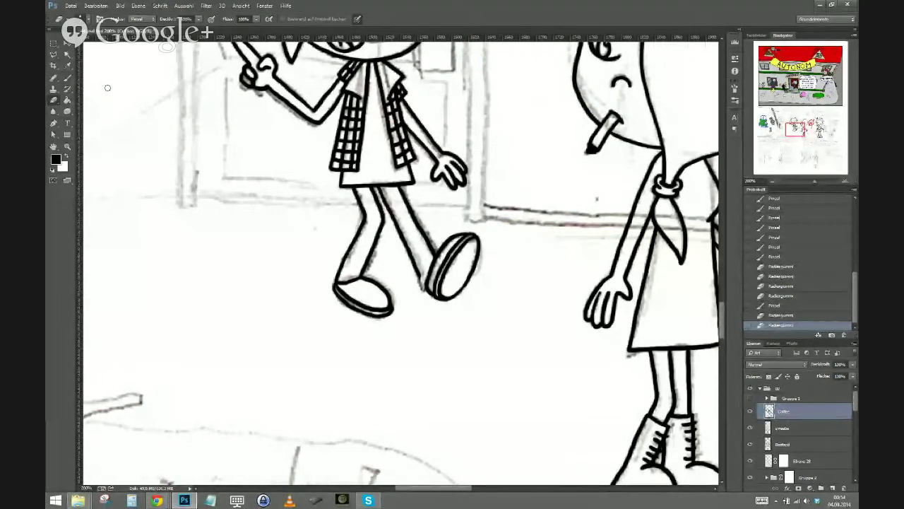
{"action": "key", "text": "b"}
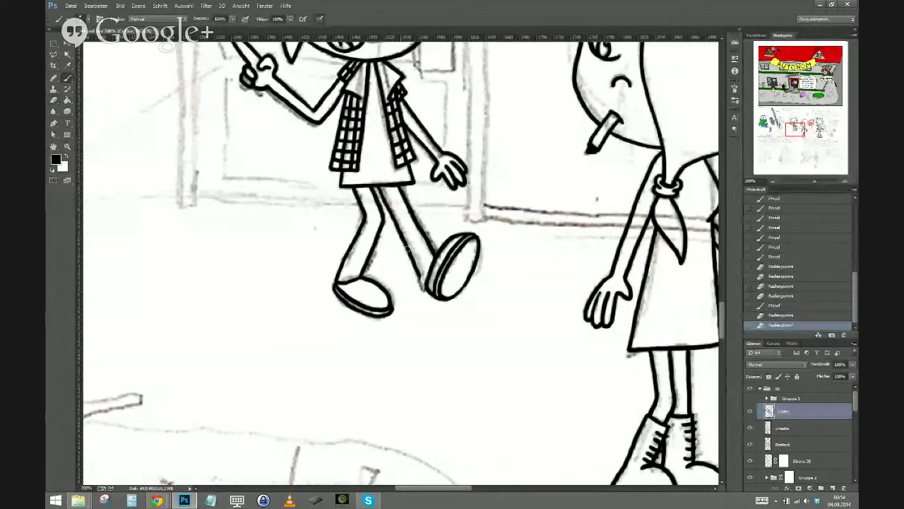
Erase the stray ink beside the outstretched leg's lower line and close the outline at the heel with the Brush tool
{"action": "key", "text": "e"}
{"action": "left_click", "coordinate": [419, 266]}
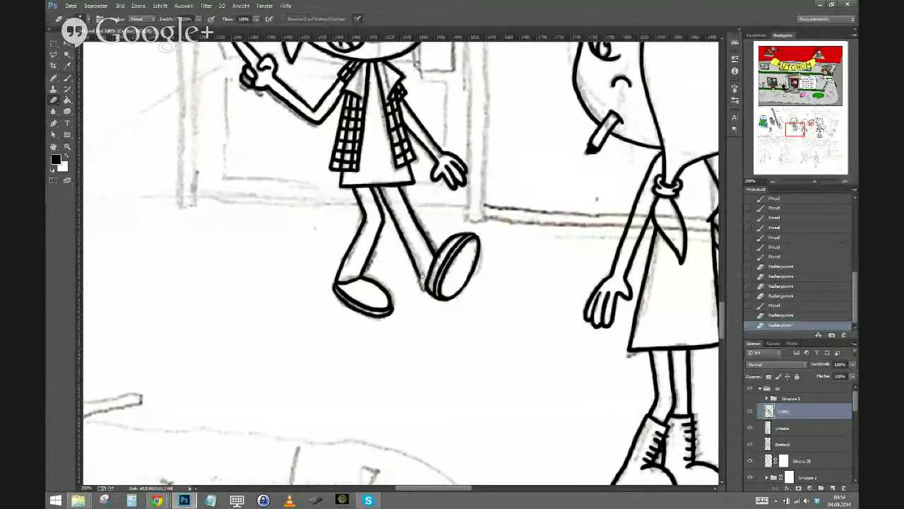
{"action": "key", "text": "b"}
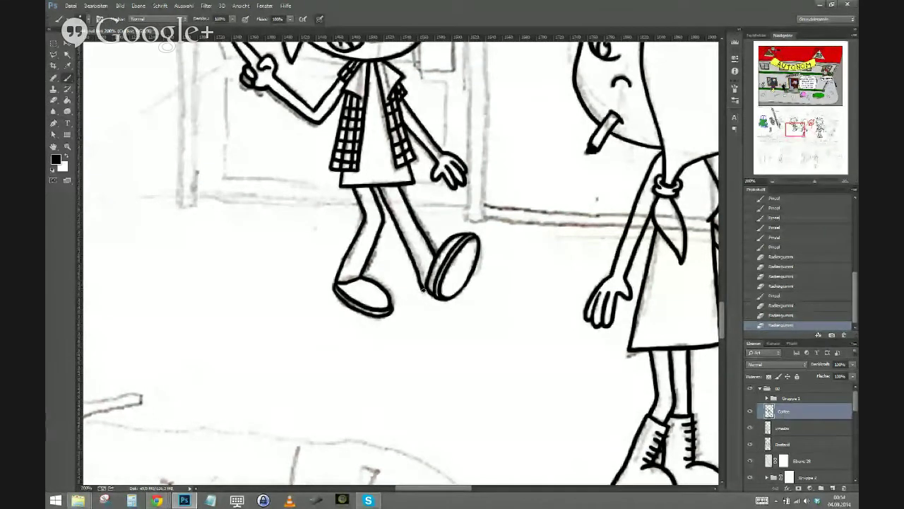
{"action": "left_click", "coordinate": [428, 294]}
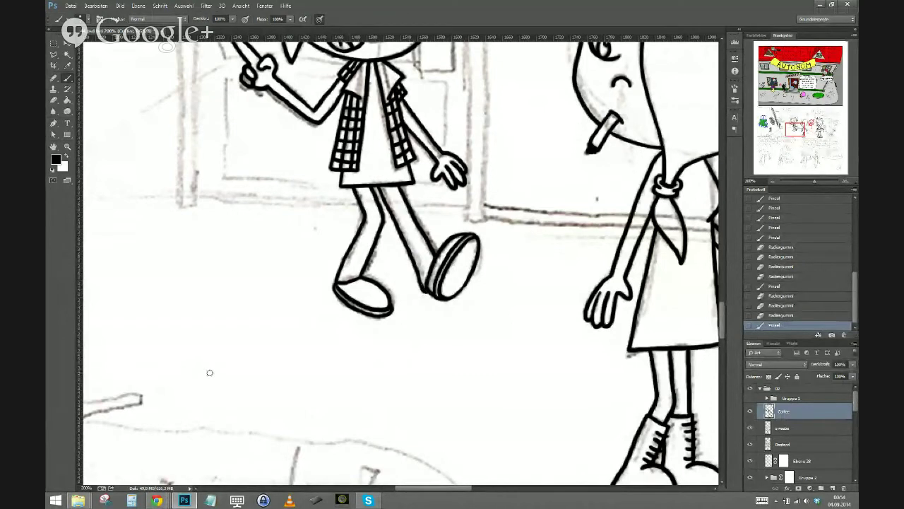
Show the hidden group of inked background characters and the hidden line-art layers of the room
{"action": "key", "text": "ctrl+minus"}
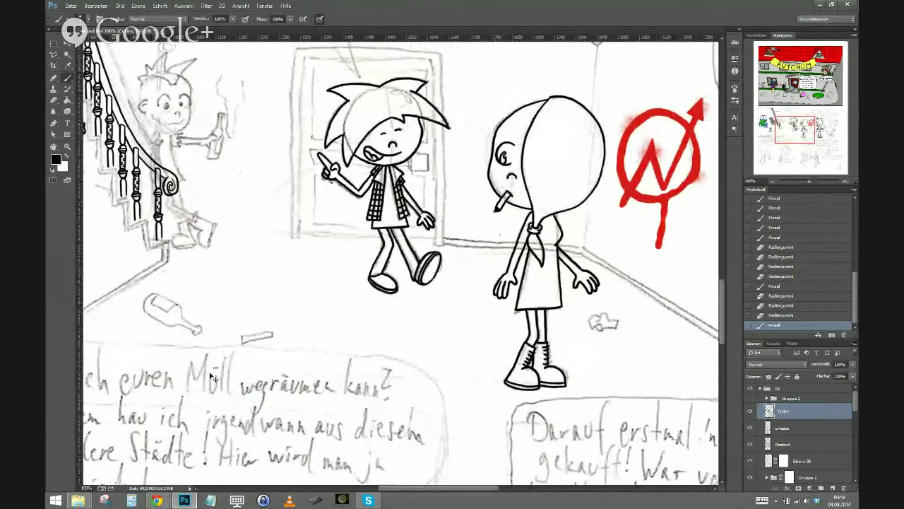
{"action": "key", "text": "ctrl+minus"}
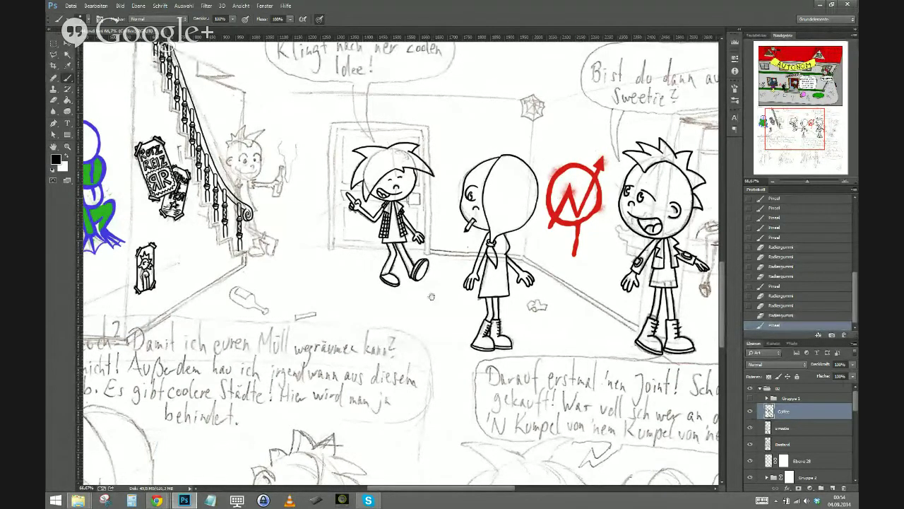
{"action": "mouse_move", "coordinate": [430, 296]}
{"action": "left_mouse_down"}
{"action": "mouse_move", "coordinate": [288, 363]}
{"action": "mouse_move", "coordinate": [368, 382]}
{"action": "left_mouse_up"}
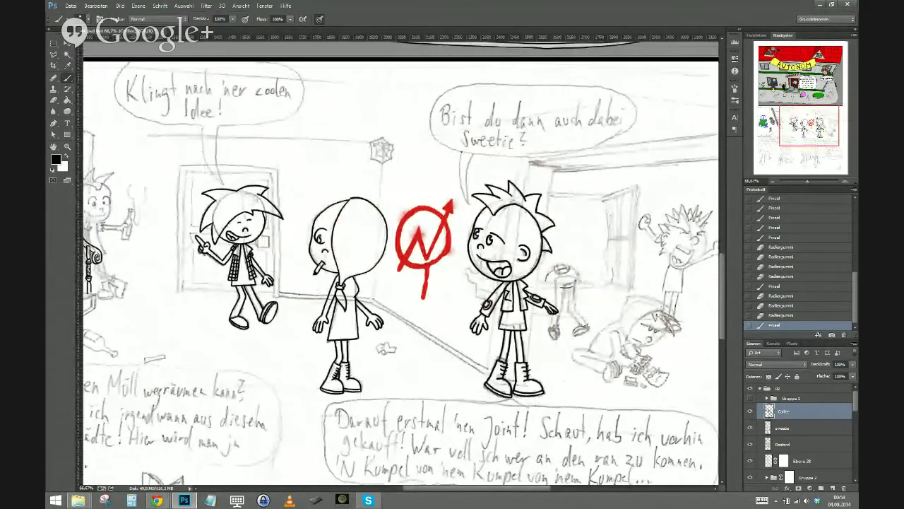
{"action": "key", "text": "ctrl+minus"}
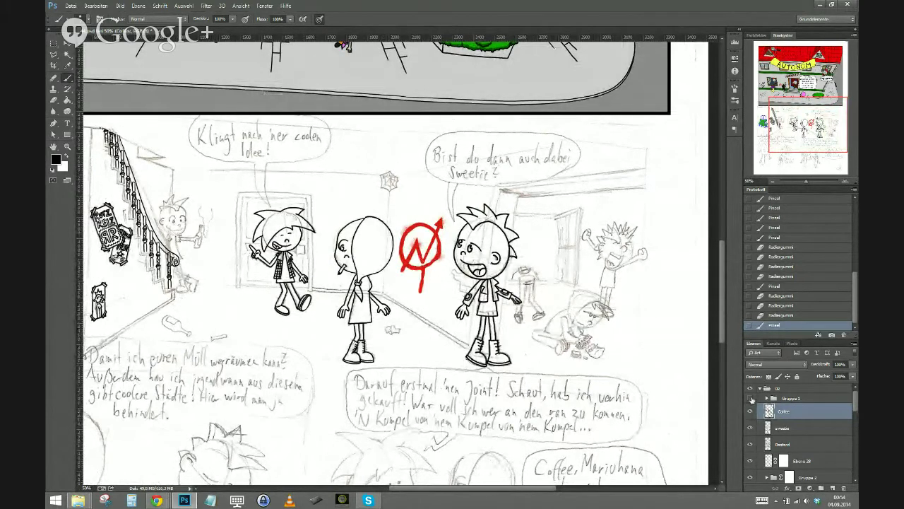
{"action": "left_click", "coordinate": [751, 400]}
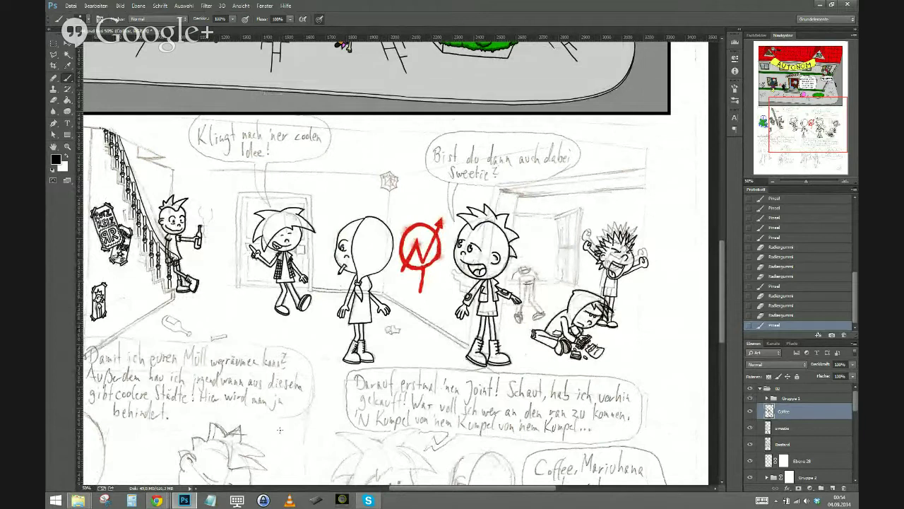
{"action": "scroll", "coordinate": [857, 401], "scroll_direction": "down", "scroll_amount": 5}
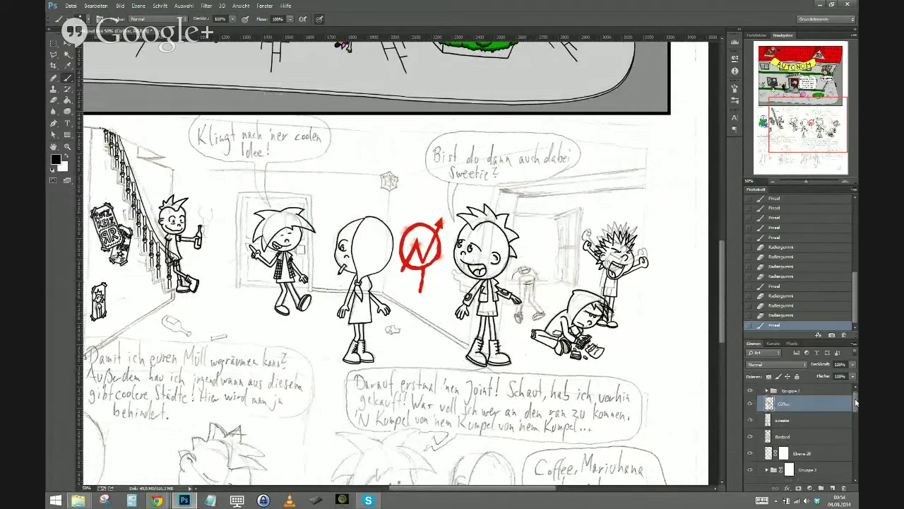
{"action": "left_click", "coordinate": [750, 426]}
{"action": "scroll", "coordinate": [854, 414], "scroll_direction": "down", "scroll_amount": 6}
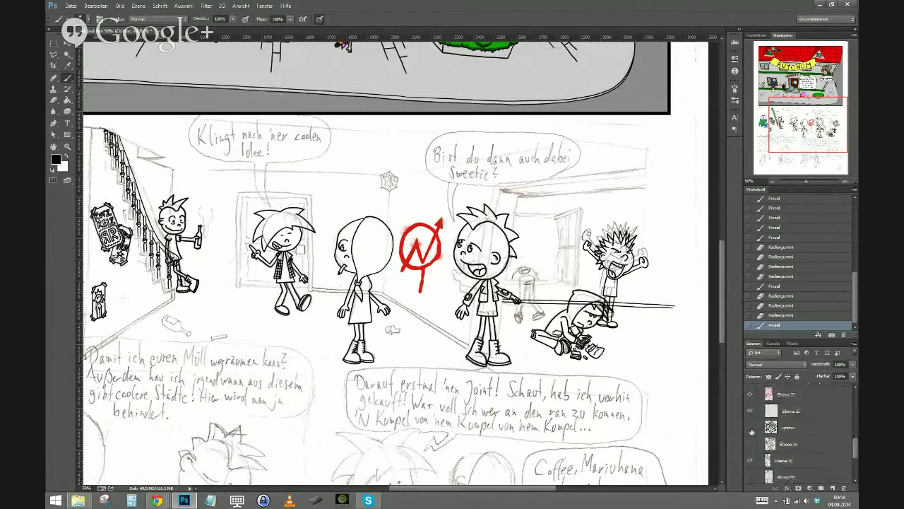
{"action": "left_click_drag", "start_coordinate": [750, 438], "coordinate": [750, 478]}
{"action": "scroll", "coordinate": [857, 443], "scroll_direction": "down", "scroll_amount": 2}
{"action": "left_click", "coordinate": [750, 471]}
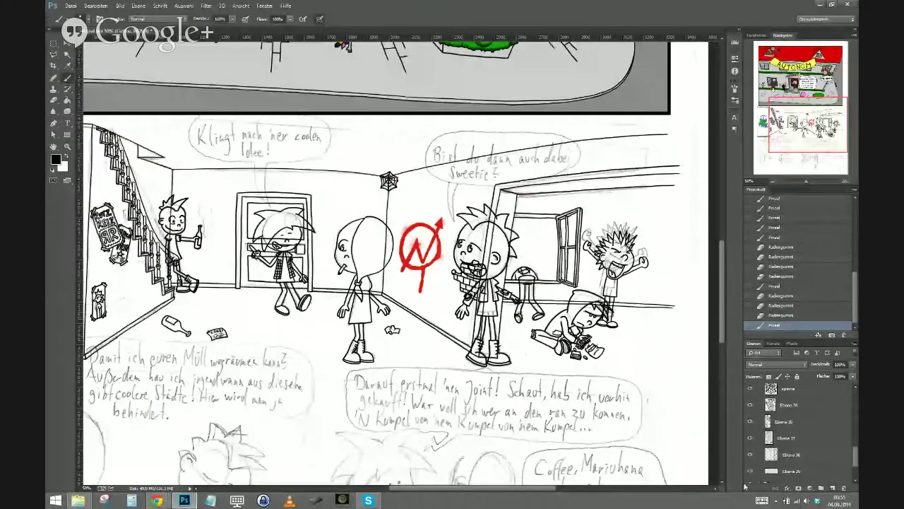
{"action": "scroll", "coordinate": [777, 438], "scroll_direction": "down", "scroll_amount": 3}
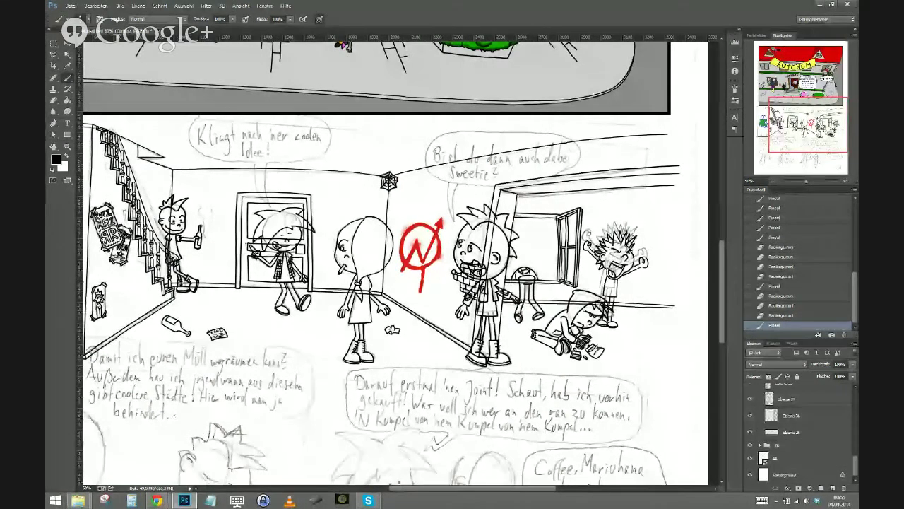
Select the room's line-art layer and ink the wavy smoke wisp beside the bottle of the figure at the stairs
{"action": "left_click", "coordinate": [129, 432]}
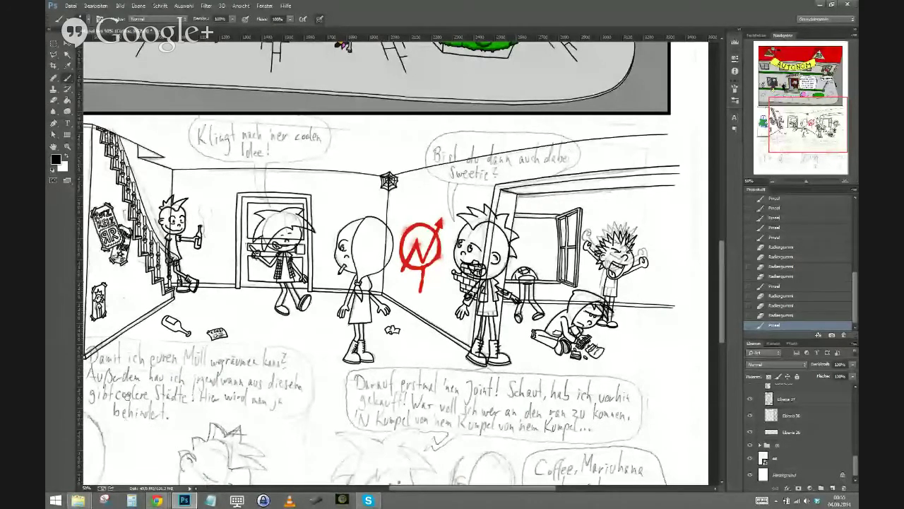
{"action": "left_click_drag", "start_coordinate": [146, 429], "coordinate": [422, 366]}
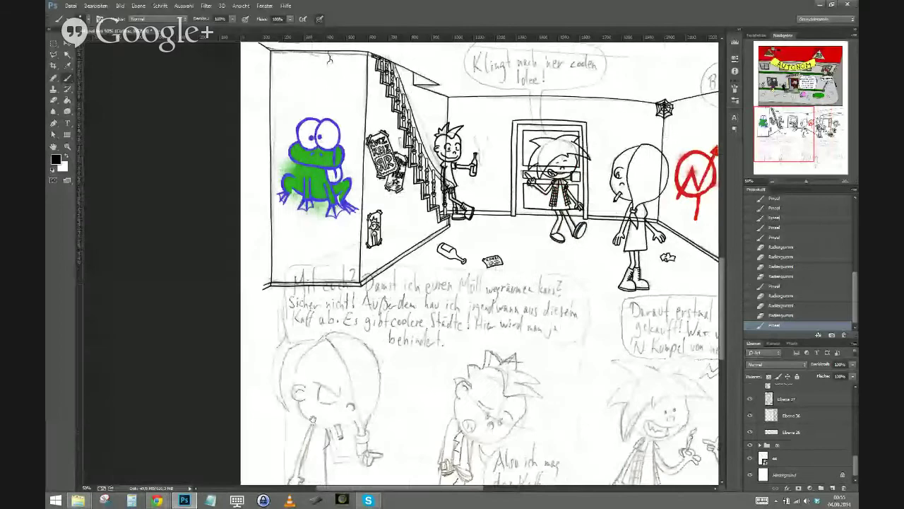
{"action": "left_click_drag", "start_coordinate": [509, 389], "coordinate": [307, 425]}
{"action": "left_click", "coordinate": [788, 432]}
{"action": "key", "text": "ctrl+plus"}
{"action": "key", "text": "ctrl+plus"}
{"action": "key", "text": "ctrl+plus"}
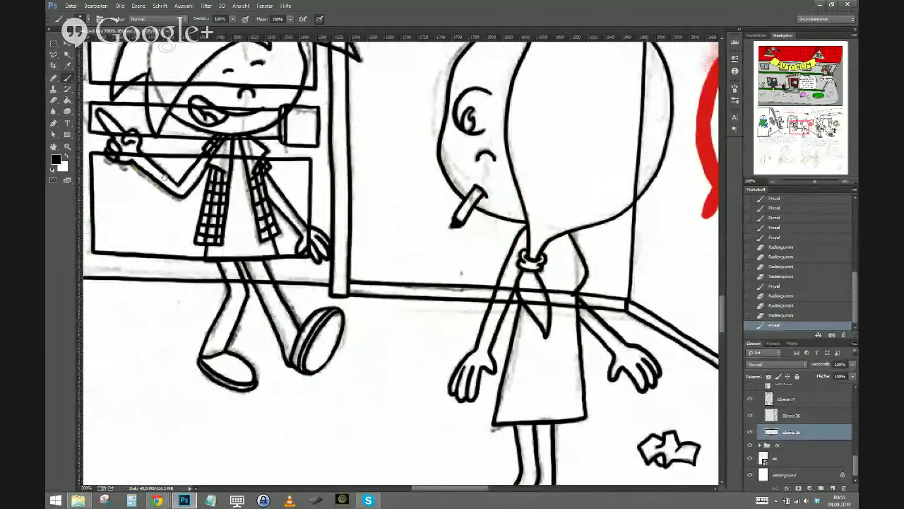
{"action": "left_click_drag", "start_coordinate": [106, 142], "coordinate": [558, 283]}
{"action": "left_click_drag", "start_coordinate": [212, 211], "coordinate": [413, 353]}
{"action": "left_click_drag", "start_coordinate": [294, 387], "coordinate": [178, 253]}
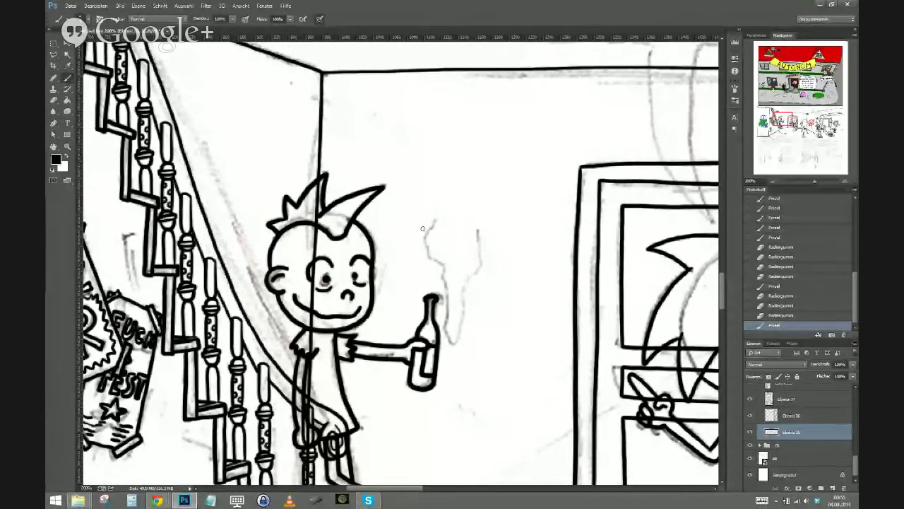
{"action": "mouse_move", "coordinate": [435, 220]}
{"action": "left_mouse_down"}
{"action": "mouse_move", "coordinate": [426, 243]}
{"action": "mouse_move", "coordinate": [444, 281]}
{"action": "mouse_move", "coordinate": [449, 335]}
{"action": "mouse_move", "coordinate": [461, 328]}
{"action": "mouse_move", "coordinate": [478, 229]}
{"action": "left_mouse_up"}
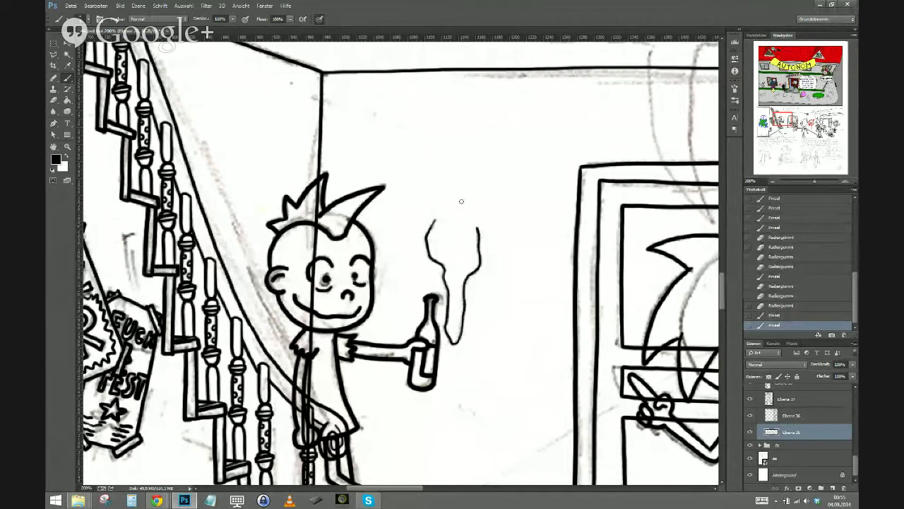
Draw a small droplet shape beside the lower end of the smoke wisp
{"action": "key", "text": "ctrl+minus"}
{"action": "key", "text": "ctrl+minus"}
{"action": "key", "text": "ctrl+minus"}
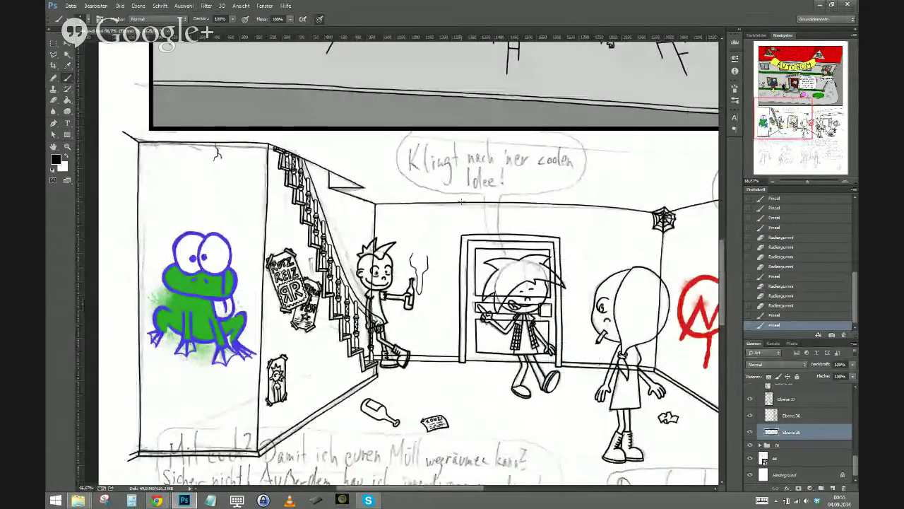
{"action": "key", "text": "ctrl+plus"}
{"action": "key", "text": "ctrl+plus"}
{"action": "key", "text": "ctrl+plus"}
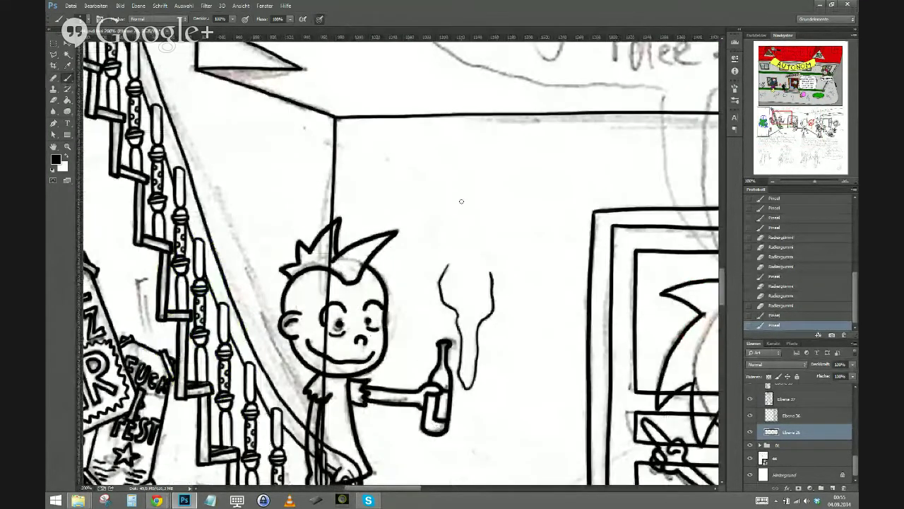
{"action": "mouse_move", "coordinate": [495, 368]}
{"action": "left_mouse_down"}
{"action": "mouse_move", "coordinate": [501, 380]}
{"action": "mouse_move", "coordinate": [496, 371]}
{"action": "left_mouse_up"}
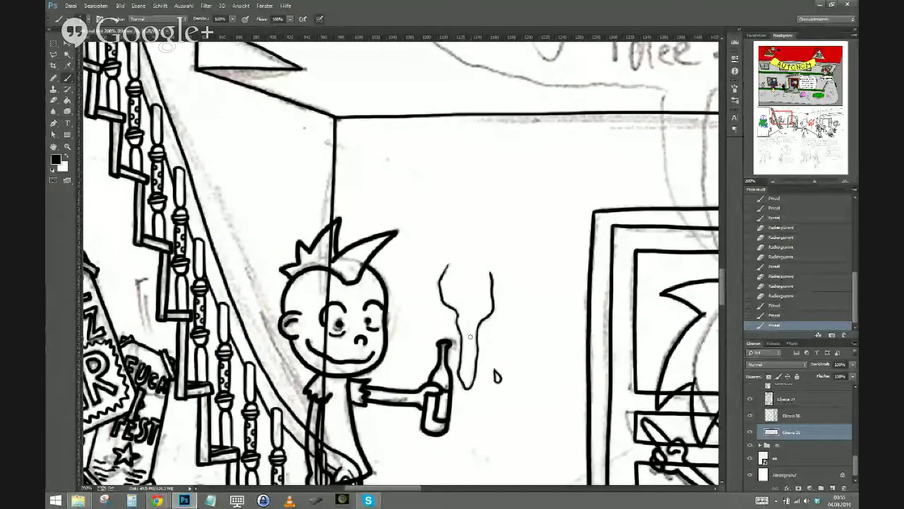
Select the smoke wisp and droplet with the Polygonal Lasso, nudge them away from the bottle towards the door, and deselect
{"action": "key", "text": "ctrl+minus"}
{"action": "key", "text": "ctrl+minus"}
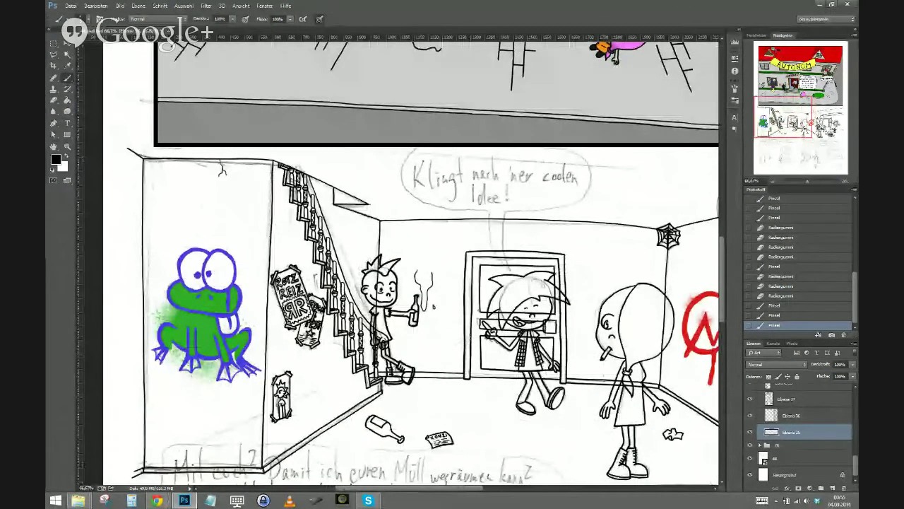
{"action": "key", "text": "l"}
{"action": "mouse_move", "coordinate": [408, 257]}
{"action": "left_mouse_down"}
{"action": "mouse_move", "coordinate": [407, 297]}
{"action": "mouse_move", "coordinate": [423, 330]}
{"action": "mouse_move", "coordinate": [441, 325]}
{"action": "mouse_move", "coordinate": [449, 278]}
{"action": "mouse_move", "coordinate": [430, 248]}
{"action": "mouse_move", "coordinate": [409, 256]}
{"action": "left_mouse_up"}
{"action": "key", "text": "ctrl+t"}
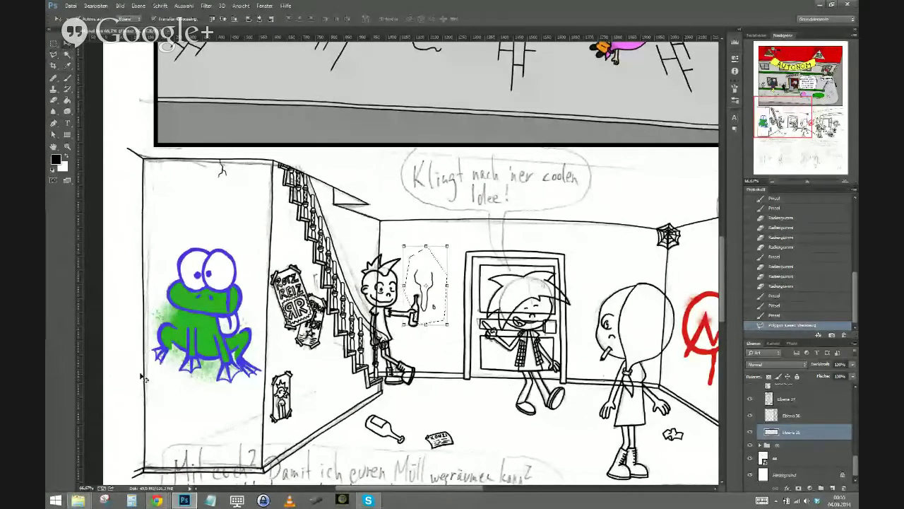
{"action": "key", "text": "Return"}
{"action": "key", "text": "Right"}
{"action": "key", "text": "Right"}
{"action": "key", "text": "Right"}
{"action": "key", "text": "Right"}
{"action": "key", "text": "Right"}
{"action": "key", "text": "Right"}
{"action": "key", "text": "Right"}
{"action": "key", "text": "Right"}
{"action": "key", "text": "Right"}
{"action": "key", "text": "Right"}
{"action": "key", "text": "Right"}
{"action": "key", "text": "Right"}
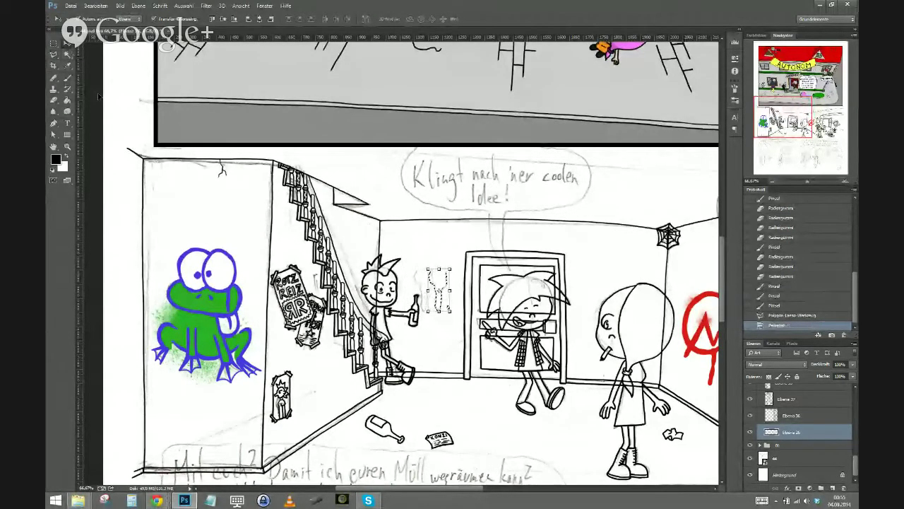
{"action": "key", "text": "ctrl+d"}
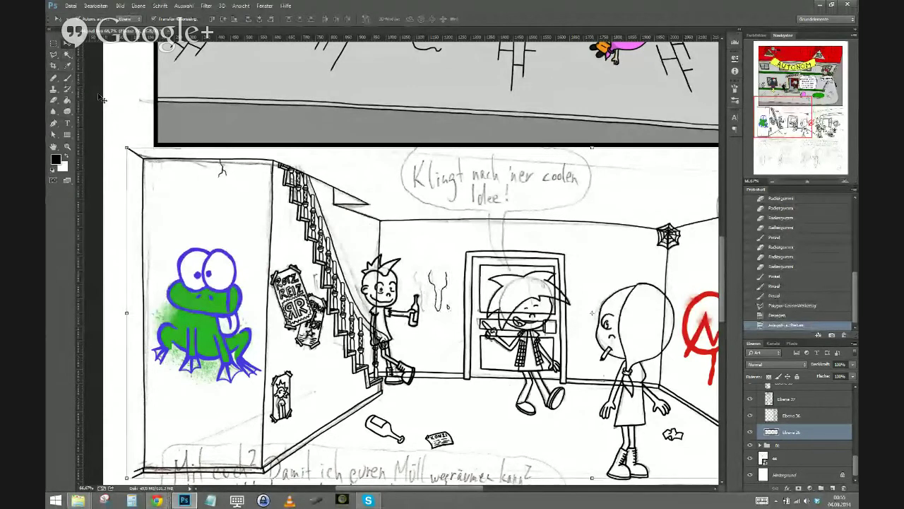
Collapse the second panel's layer group, create a new group above it for the third row, and rename it 03
{"action": "key", "text": "ctrl+minus"}
{"action": "key", "text": "ctrl+minus"}
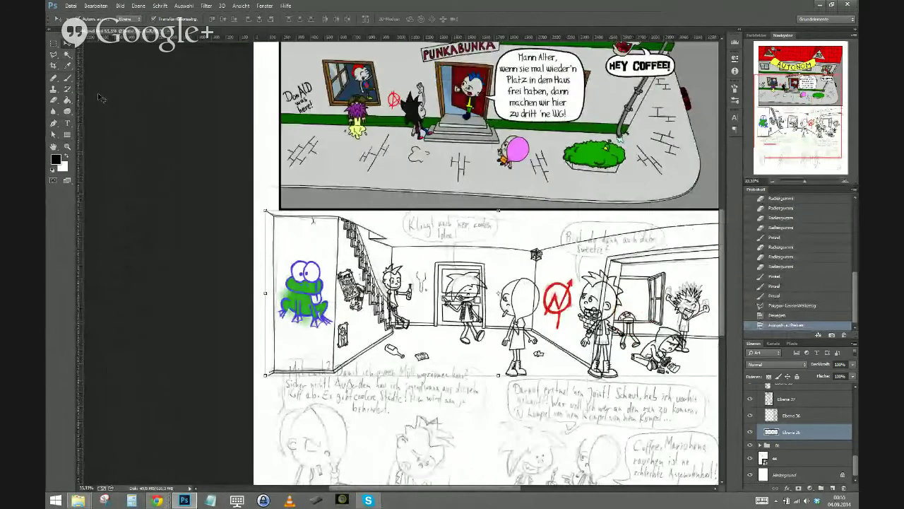
{"action": "key", "text": "ctrl+minus"}
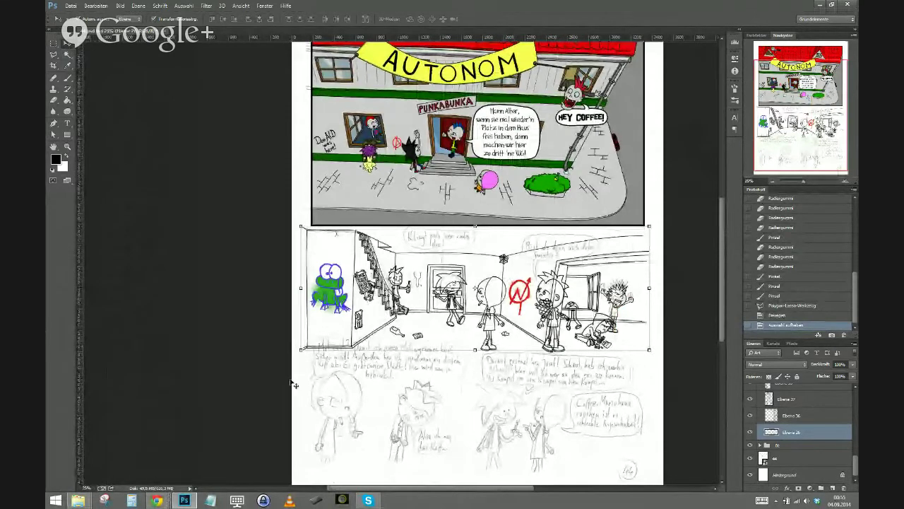
{"action": "key", "text": "ctrl+plus"}
{"action": "key", "text": "ctrl+plus"}
{"action": "key", "text": "ctrl+plus"}
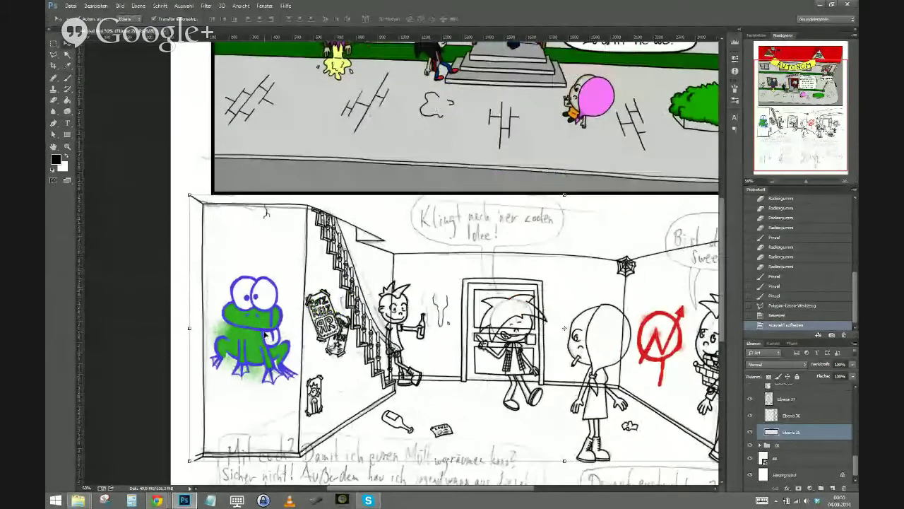
{"action": "mouse_move", "coordinate": [265, 450]}
{"action": "left_mouse_down"}
{"action": "mouse_move", "coordinate": [381, 395]}
{"action": "mouse_move", "coordinate": [397, 371]}
{"action": "left_mouse_up"}
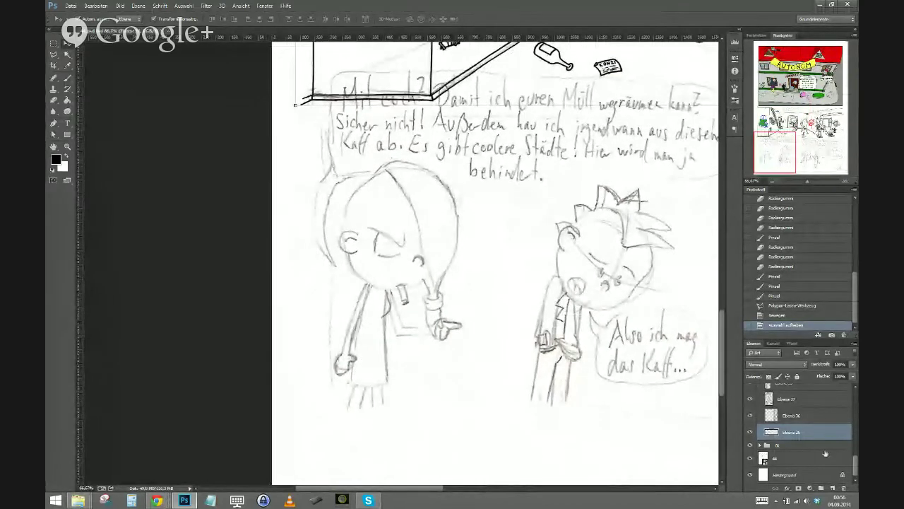
{"action": "left_click", "coordinate": [760, 445]}
{"action": "scroll", "coordinate": [777, 424], "scroll_direction": "down", "scroll_amount": 2}
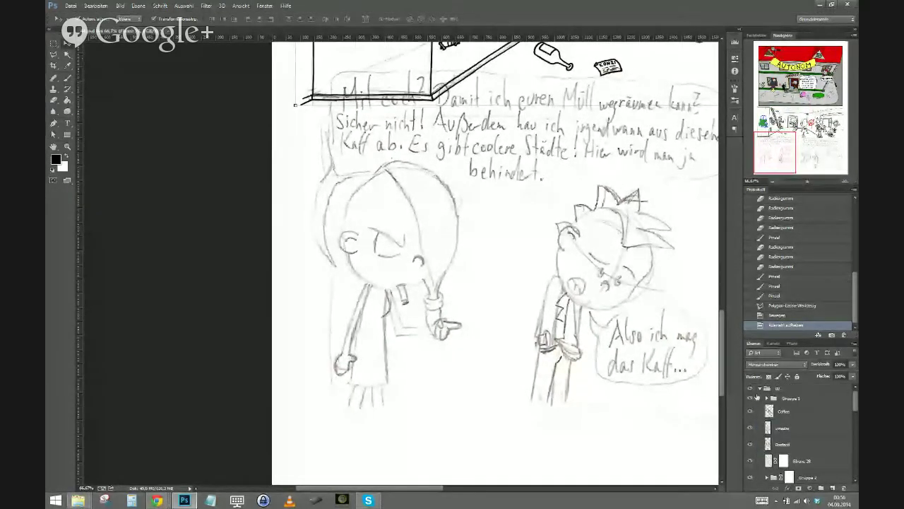
{"action": "left_click", "coordinate": [760, 388]}
{"action": "left_click", "coordinate": [821, 487]}
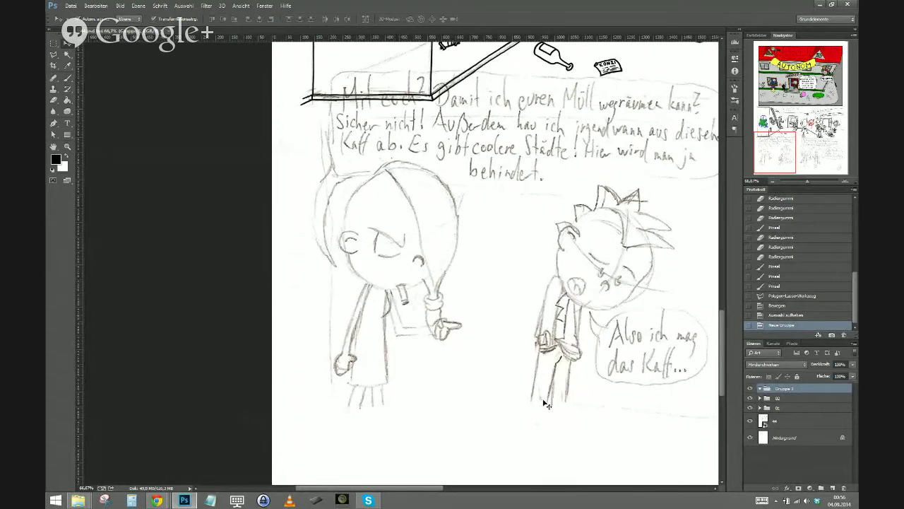
{"action": "double_click", "coordinate": [781, 392]}
{"action": "key", "text": "Return"}
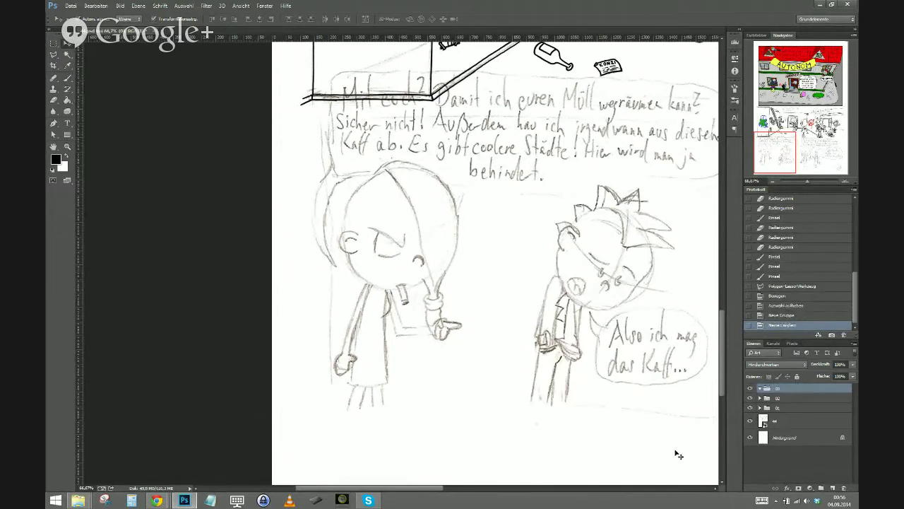
Add a new layer inside group 03 and activate the Brush tool for inking the frowning girl's head
{"action": "left_click", "coordinate": [833, 488]}
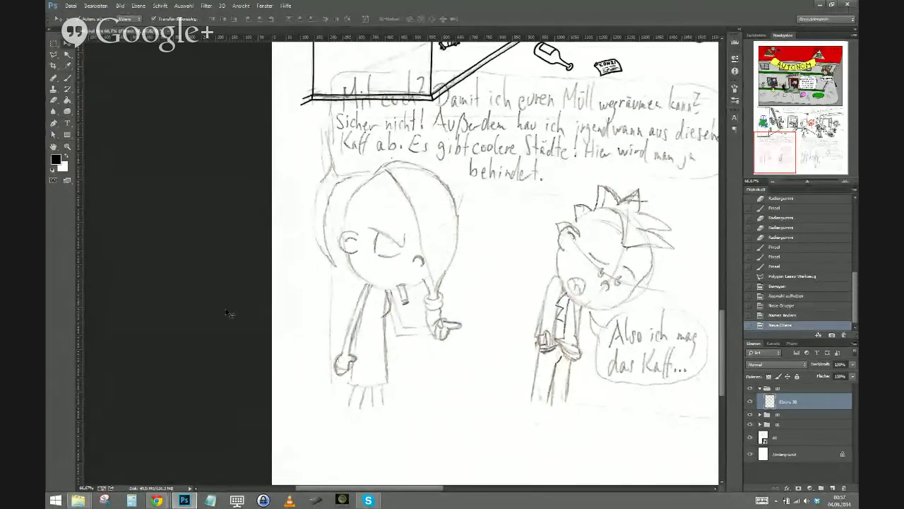
{"action": "double_click", "coordinate": [343, 9]}
{"action": "left_click", "coordinate": [622, 5]}
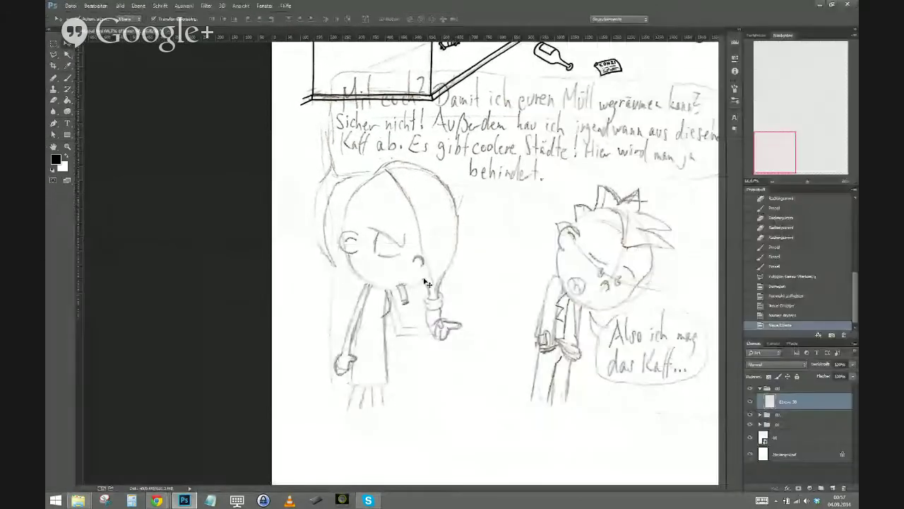
{"action": "left_click", "coordinate": [68, 80]}
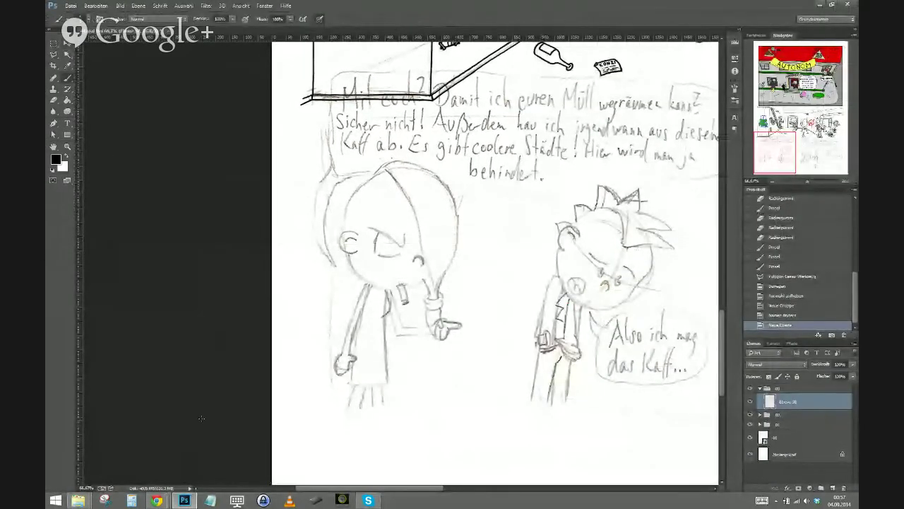
{"action": "key", "text": "ctrl+plus"}
{"action": "key", "text": "ctrl+plus"}
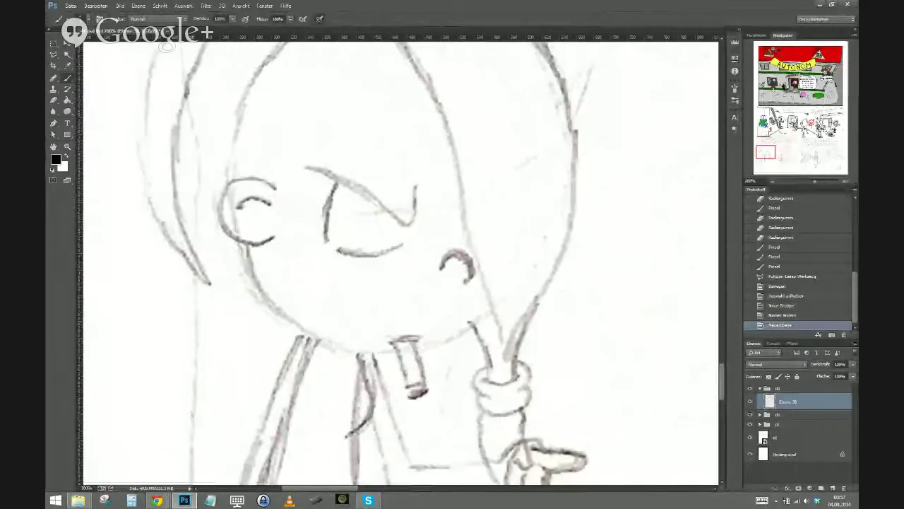
Ink the girl's long hair parting line from the crown down past the face, plus the outer and inner curves of her ear
{"action": "left_click_drag", "start_coordinate": [302, 157], "coordinate": [308, 253]}
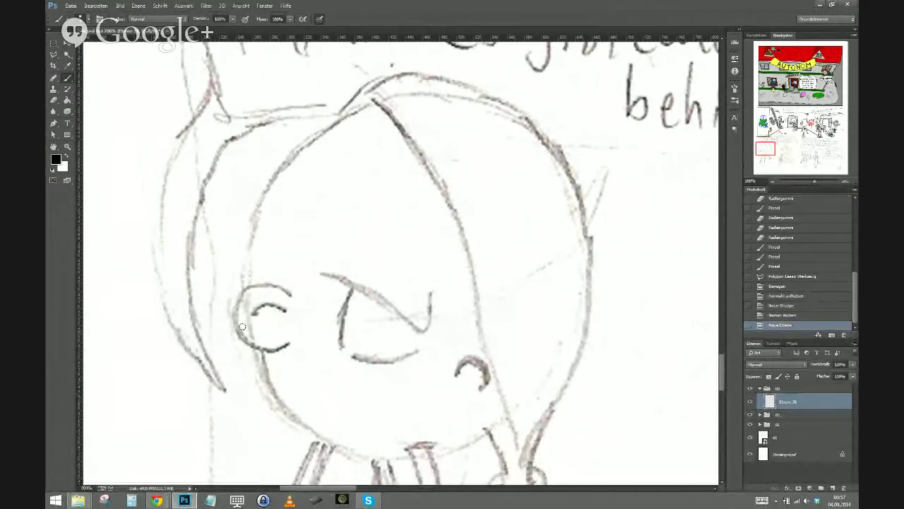
{"action": "mouse_move", "coordinate": [373, 99]}
{"action": "left_mouse_down"}
{"action": "mouse_move", "coordinate": [449, 210]}
{"action": "mouse_move", "coordinate": [518, 452]}
{"action": "left_mouse_up"}
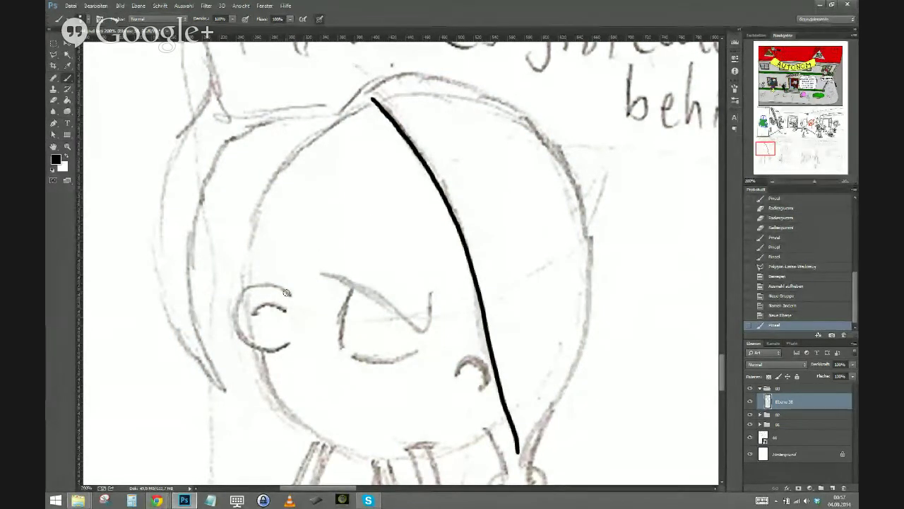
{"action": "mouse_move", "coordinate": [290, 294]}
{"action": "left_mouse_down"}
{"action": "mouse_move", "coordinate": [262, 284]}
{"action": "mouse_move", "coordinate": [233, 311]}
{"action": "mouse_move", "coordinate": [241, 339]}
{"action": "mouse_move", "coordinate": [272, 351]}
{"action": "mouse_move", "coordinate": [281, 343]}
{"action": "left_mouse_up"}
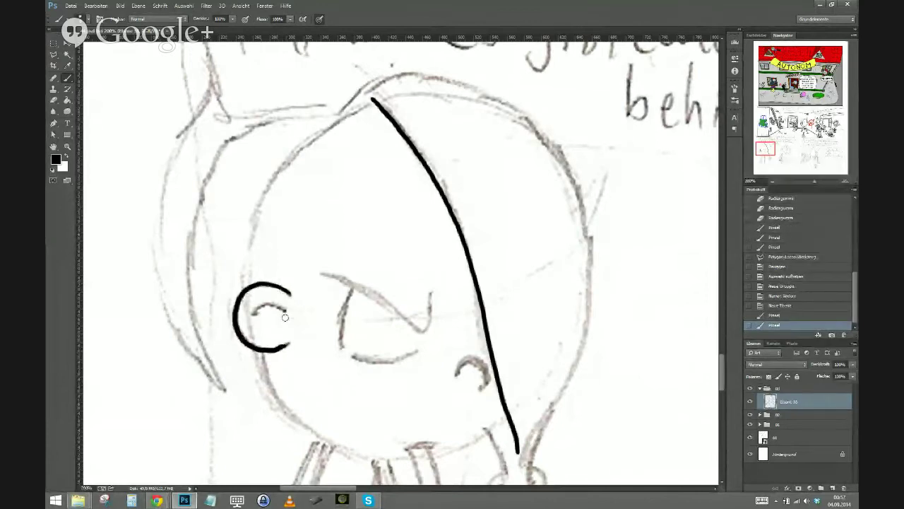
{"action": "mouse_move", "coordinate": [287, 308]}
{"action": "left_mouse_down"}
{"action": "mouse_move", "coordinate": [254, 311]}
{"action": "mouse_move", "coordinate": [247, 322]}
{"action": "left_mouse_up"}
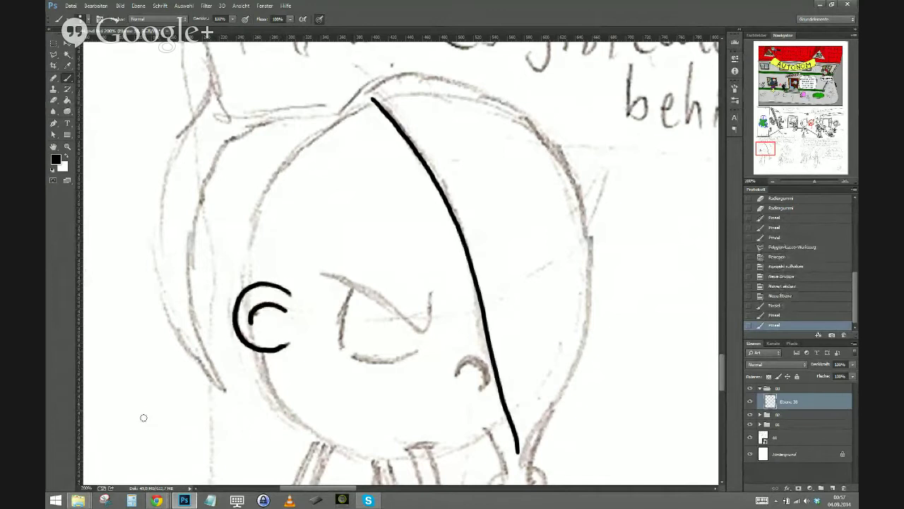
Ink the cigarette hanging from the girl's mouth, with a short mouth line, two side edges and a solid black tip
{"action": "left_click_drag", "start_coordinate": [190, 420], "coordinate": [240, 359]}
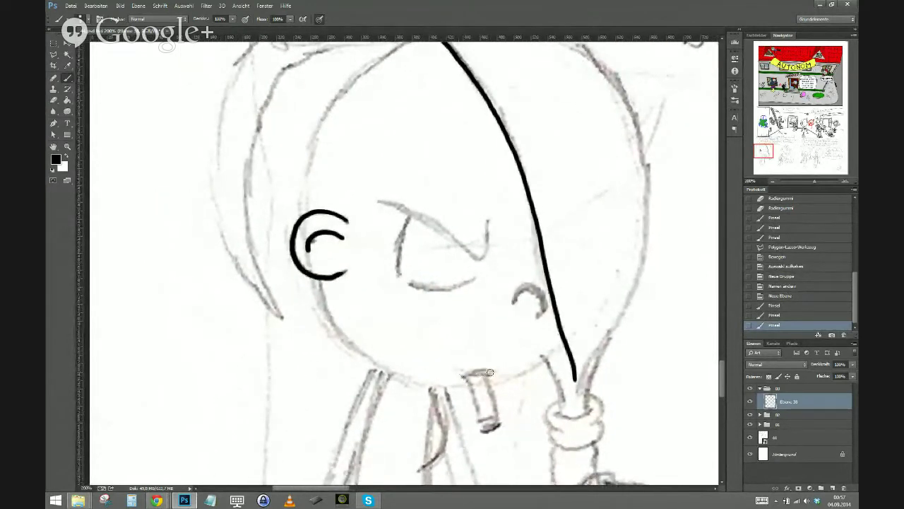
{"action": "left_click_drag", "start_coordinate": [488, 372], "coordinate": [463, 376]}
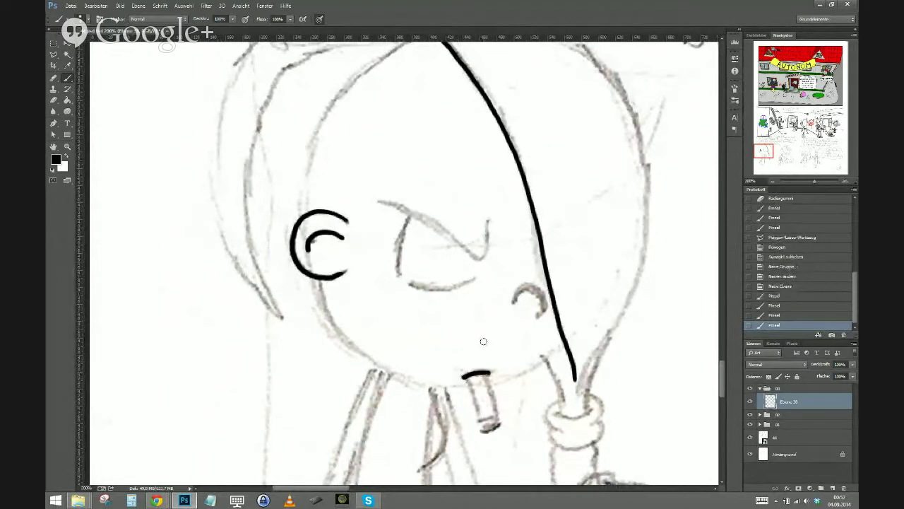
{"action": "left_click_drag", "start_coordinate": [465, 377], "coordinate": [480, 425]}
{"action": "left_click_drag", "start_coordinate": [484, 370], "coordinate": [499, 418]}
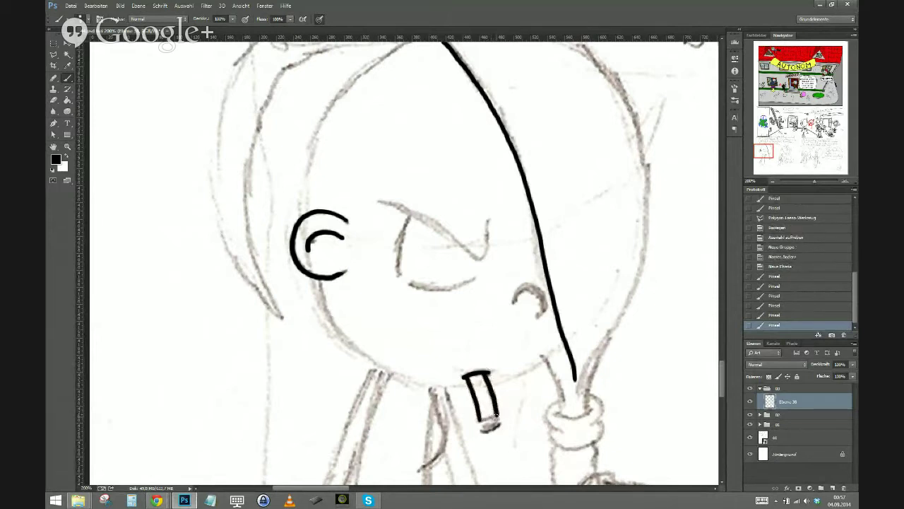
{"action": "left_click_drag", "start_coordinate": [490, 430], "coordinate": [494, 426]}
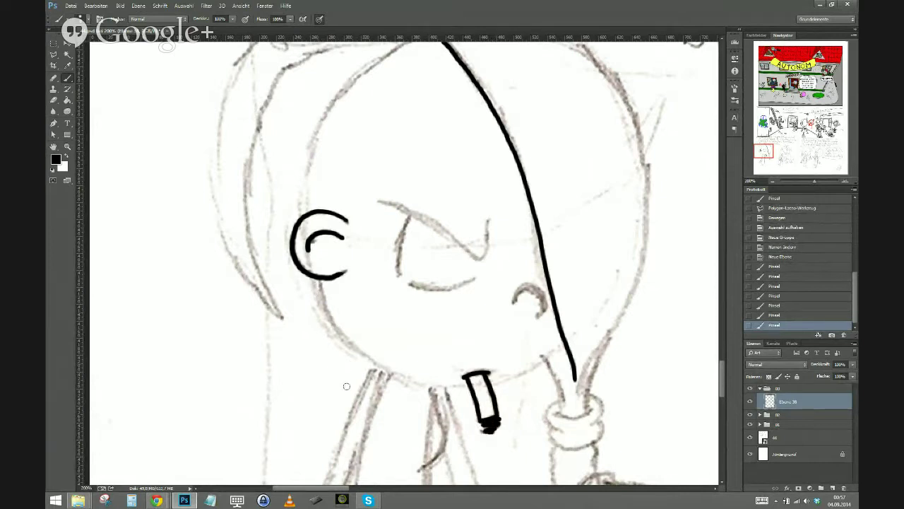
Ink the girl's jawline from below the ear around the chin to the hair parting line, joining it to the cigarette
{"action": "left_click_drag", "start_coordinate": [327, 388], "coordinate": [245, 352]}
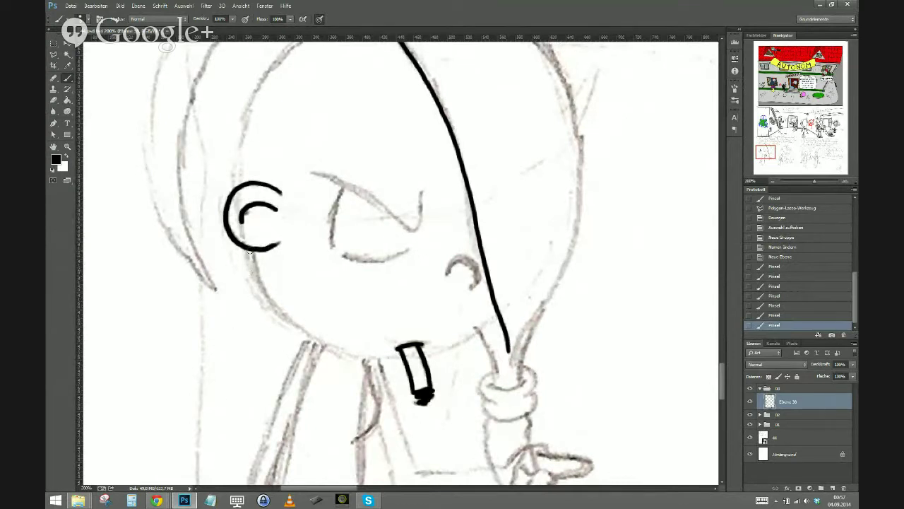
{"action": "mouse_move", "coordinate": [246, 247]}
{"action": "left_mouse_down"}
{"action": "mouse_move", "coordinate": [283, 315]}
{"action": "mouse_move", "coordinate": [354, 355]}
{"action": "mouse_move", "coordinate": [402, 358]}
{"action": "mouse_move", "coordinate": [403, 370]}
{"action": "mouse_move", "coordinate": [492, 320]}
{"action": "left_mouse_up"}
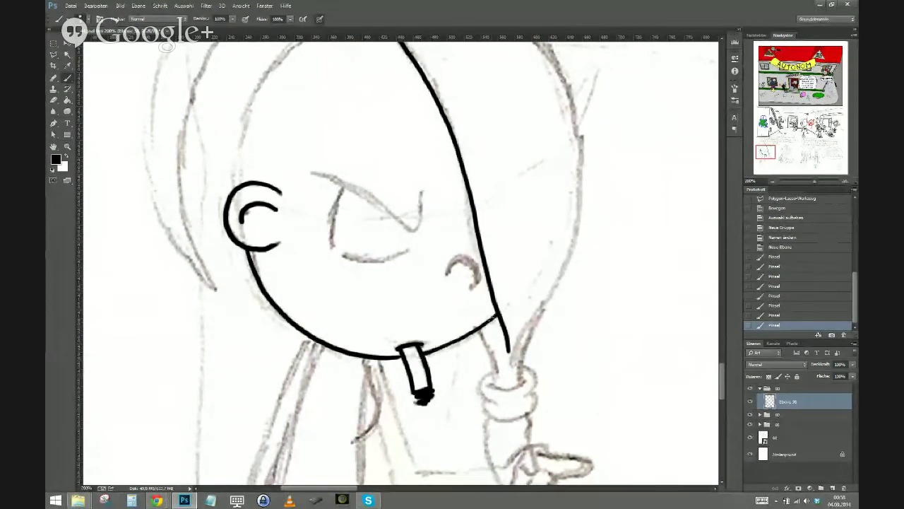
{"action": "left_click", "coordinate": [402, 358]}
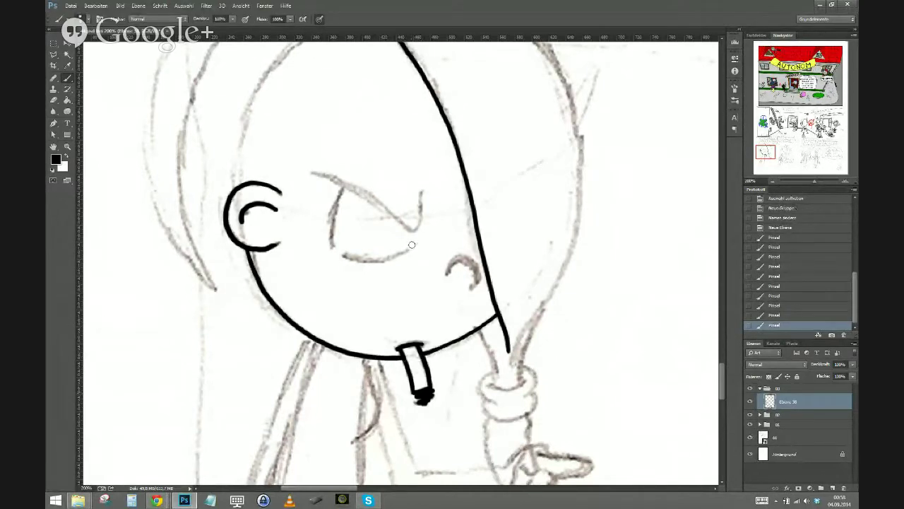
Ink the girl's angry eye with the slanted hooked brow line, the curved side edge and the lower lid
{"action": "mouse_move", "coordinate": [420, 203]}
{"action": "left_mouse_down"}
{"action": "mouse_move", "coordinate": [404, 225]}
{"action": "mouse_move", "coordinate": [299, 171]}
{"action": "left_mouse_up"}
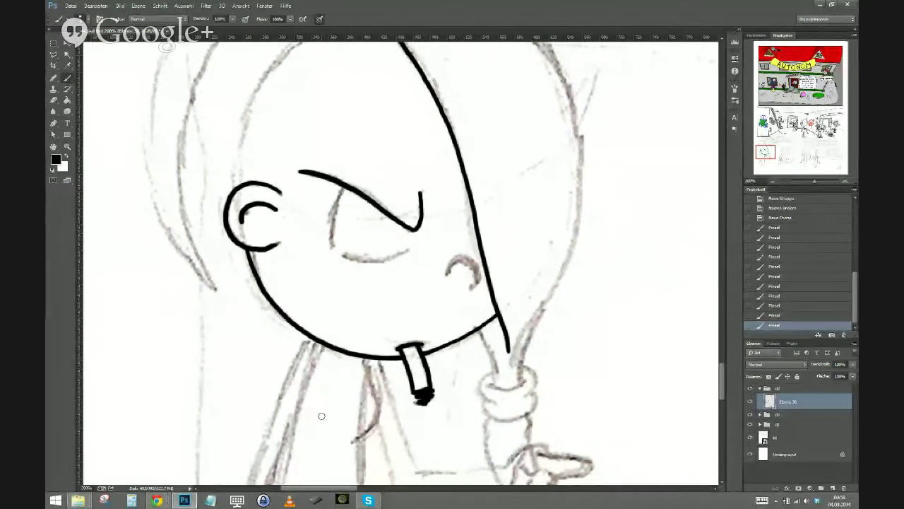
{"action": "left_click_drag", "start_coordinate": [343, 183], "coordinate": [330, 246]}
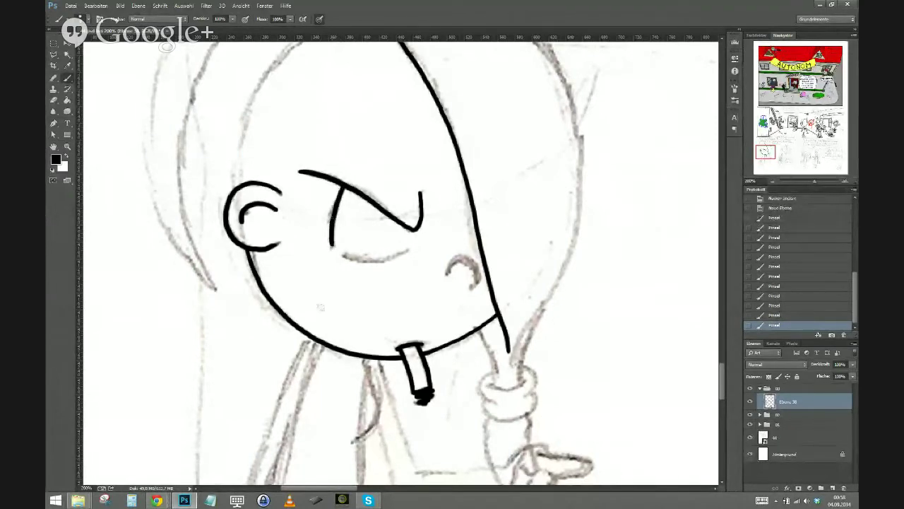
{"action": "left_click_drag", "start_coordinate": [407, 250], "coordinate": [344, 254]}
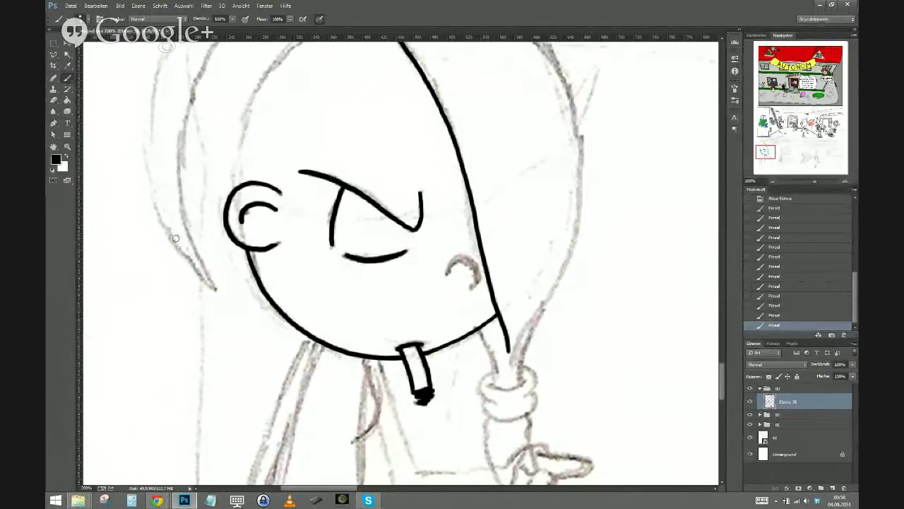
Ink the girl's small hooked nose beside the hair parting line, undoing and redrawing unsatisfactory strokes
{"action": "mouse_move", "coordinate": [471, 286]}
{"action": "left_mouse_down"}
{"action": "mouse_move", "coordinate": [472, 266]}
{"action": "mouse_move", "coordinate": [458, 256]}
{"action": "mouse_move", "coordinate": [449, 276]}
{"action": "left_mouse_up"}
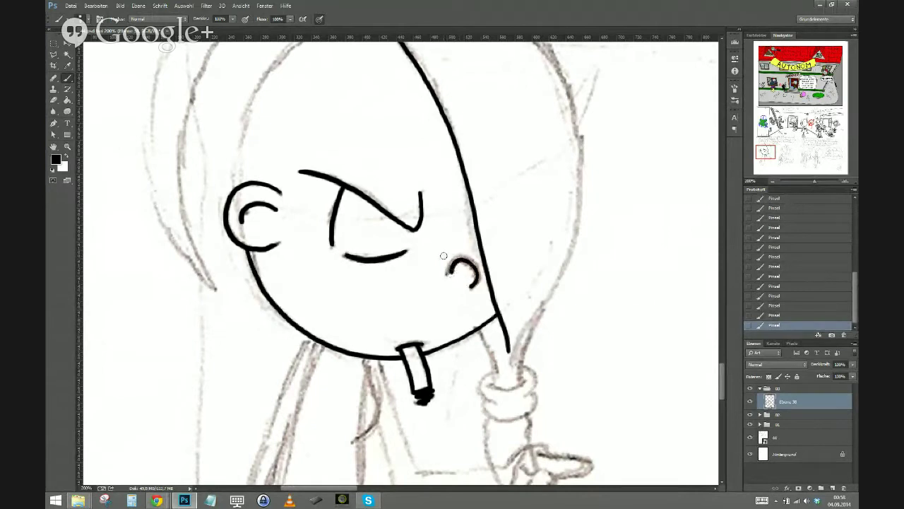
{"action": "key", "text": "ctrl+z"}
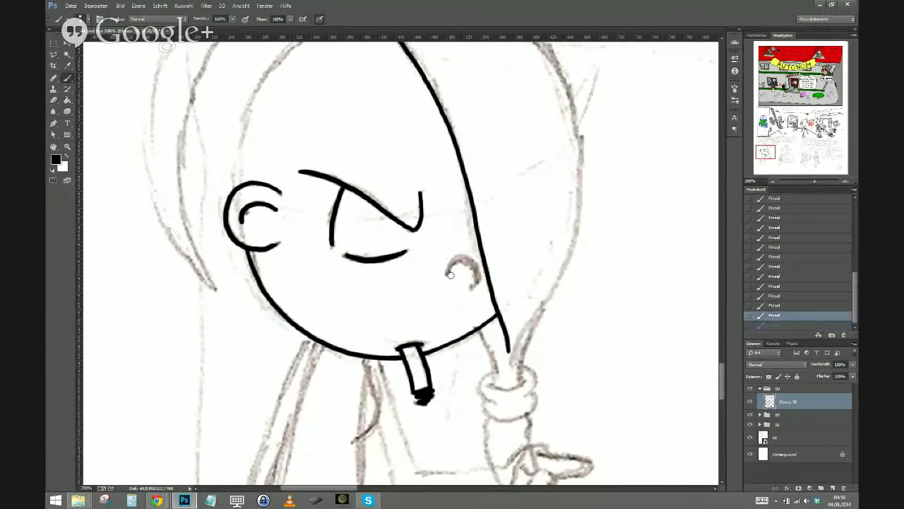
{"action": "left_click_drag", "start_coordinate": [448, 271], "coordinate": [463, 259]}
{"action": "key", "text": "ctrl+z"}
{"action": "left_click_drag", "start_coordinate": [469, 263], "coordinate": [477, 284]}
{"action": "mouse_move", "coordinate": [205, 187]}
{"action": "left_mouse_down"}
{"action": "mouse_move", "coordinate": [233, 233]}
{"action": "mouse_move", "coordinate": [284, 278]}
{"action": "left_mouse_up"}
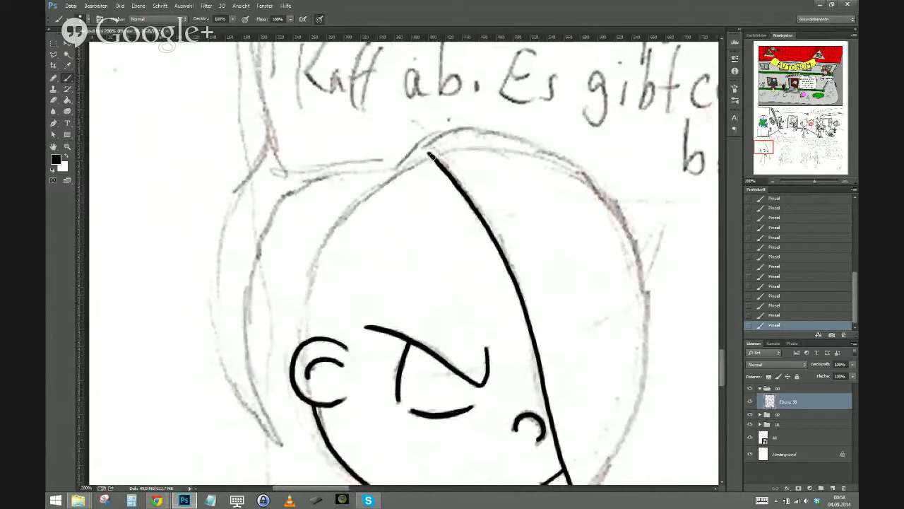
{"action": "mouse_move", "coordinate": [429, 154]}
{"action": "left_mouse_down"}
{"action": "mouse_move", "coordinate": [362, 203]}
{"action": "mouse_move", "coordinate": [327, 242]}
{"action": "mouse_move", "coordinate": [300, 344]}
{"action": "left_mouse_up"}
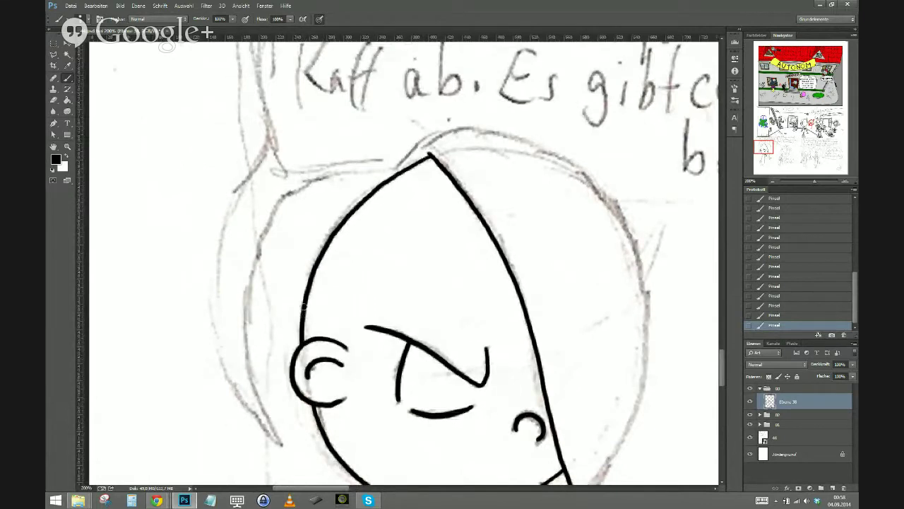
{"action": "key", "text": "ctrl+z"}
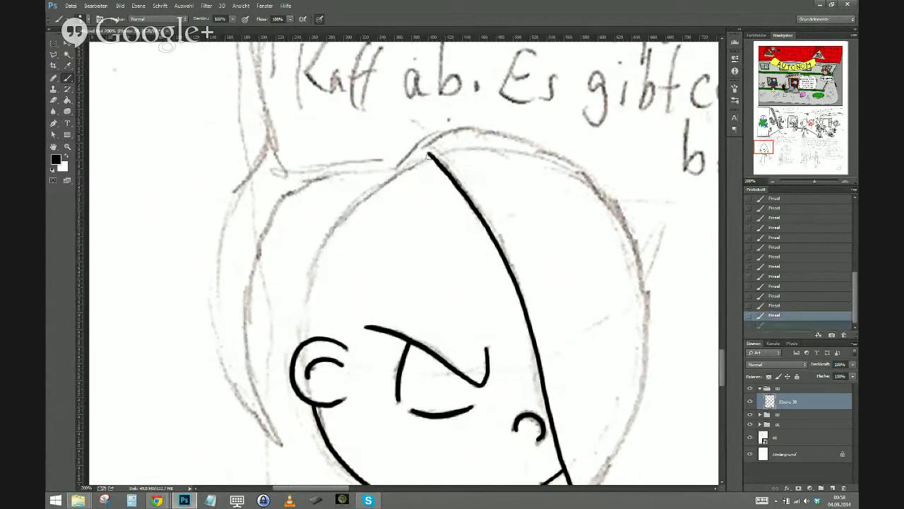
{"action": "left_click", "coordinate": [428, 155]}
{"action": "key", "text": "ctrl+z"}
{"action": "mouse_move", "coordinate": [404, 167]}
{"action": "left_mouse_down"}
{"action": "mouse_move", "coordinate": [350, 207]}
{"action": "mouse_move", "coordinate": [322, 246]}
{"action": "mouse_move", "coordinate": [299, 328]}
{"action": "left_mouse_up"}
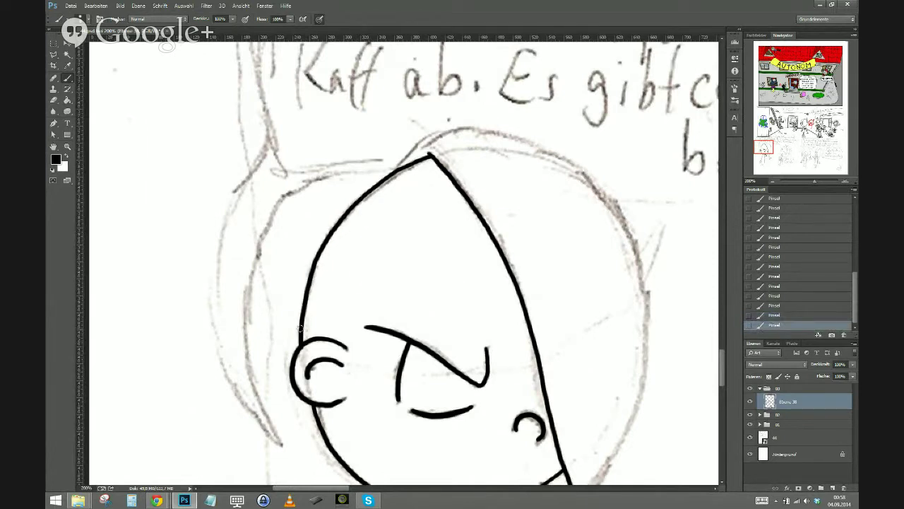
{"action": "key", "text": "ctrl+minus"}
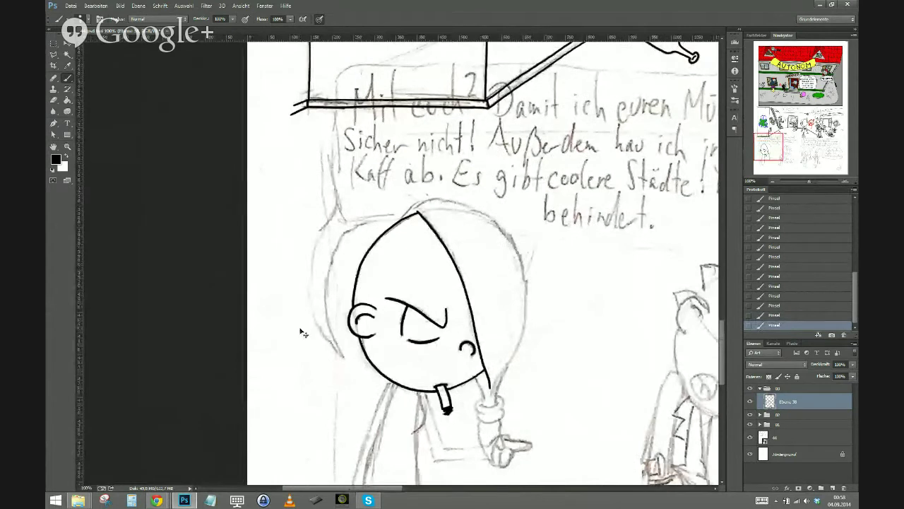
{"action": "key", "text": "ctrl+plus"}
{"action": "key", "text": "ctrl+z"}
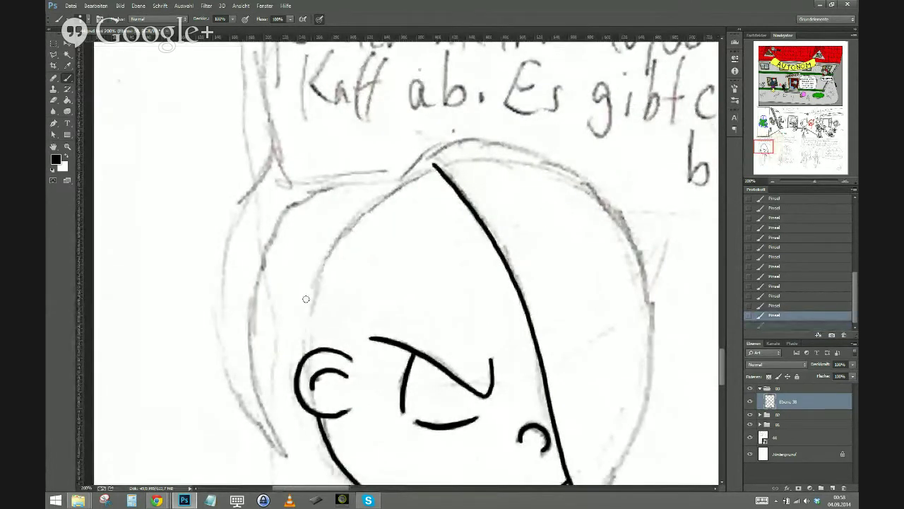
{"action": "mouse_move", "coordinate": [434, 166]}
{"action": "left_mouse_down"}
{"action": "mouse_move", "coordinate": [363, 216]}
{"action": "mouse_move", "coordinate": [332, 255]}
{"action": "mouse_move", "coordinate": [309, 312]}
{"action": "mouse_move", "coordinate": [309, 355]}
{"action": "left_mouse_up"}
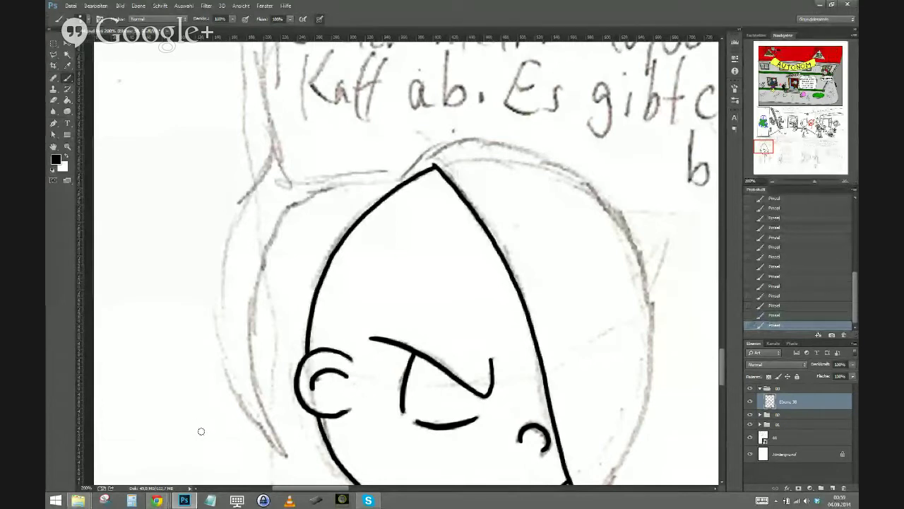
{"action": "key", "text": "ctrl+z"}
{"action": "left_click_drag", "start_coordinate": [308, 357], "coordinate": [311, 311]}
{"action": "key", "text": "ctrl+z"}
Ink the forehead outline from the ear up to the parting and the outer hair contour from the crown down towards the hair tie
{"action": "mouse_move", "coordinate": [306, 356]}
{"action": "left_mouse_down"}
{"action": "mouse_move", "coordinate": [314, 291]}
{"action": "mouse_move", "coordinate": [349, 226]}
{"action": "mouse_move", "coordinate": [436, 167]}
{"action": "left_mouse_up"}
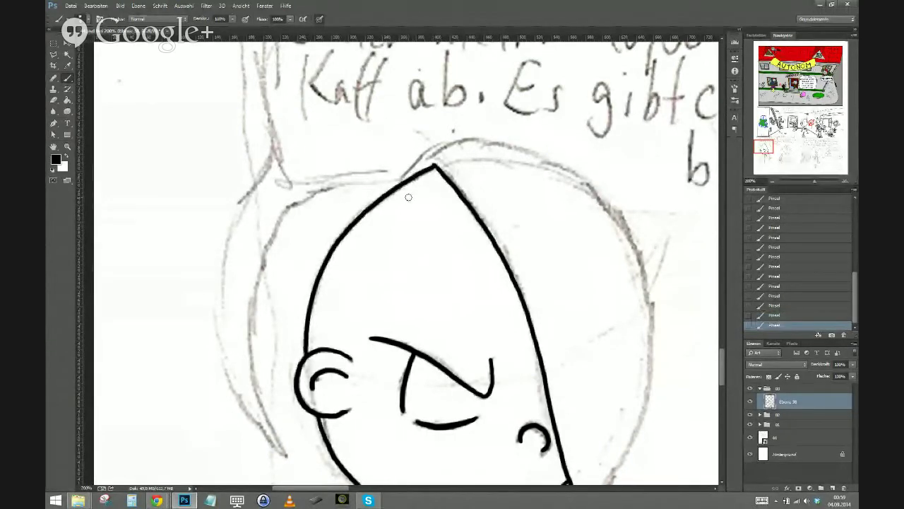
{"action": "left_click_drag", "start_coordinate": [293, 385], "coordinate": [219, 314]}
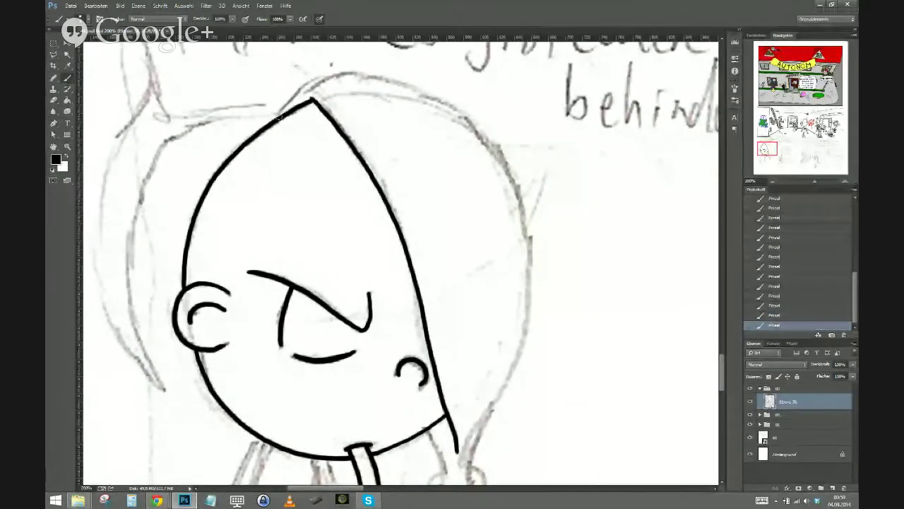
{"action": "mouse_move", "coordinate": [299, 91]}
{"action": "left_mouse_down"}
{"action": "mouse_move", "coordinate": [336, 78]}
{"action": "mouse_move", "coordinate": [403, 85]}
{"action": "mouse_move", "coordinate": [456, 113]}
{"action": "mouse_move", "coordinate": [503, 168]}
{"action": "mouse_move", "coordinate": [523, 224]}
{"action": "mouse_move", "coordinate": [529, 296]}
{"action": "mouse_move", "coordinate": [466, 486]}
{"action": "left_mouse_up"}
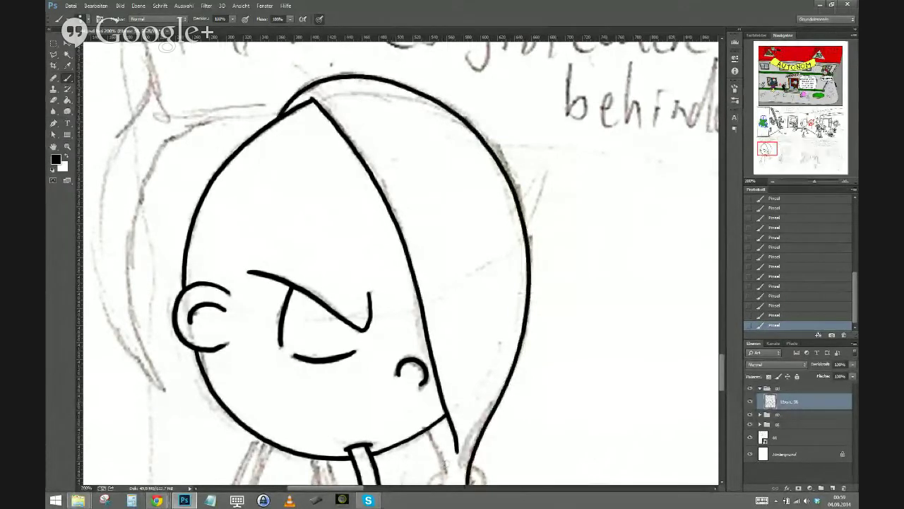
Ink the short inner edge of the hair strand from the jaw down to the hair tie, undoing the stray stroke at its end
{"action": "left_click_drag", "start_coordinate": [338, 439], "coordinate": [313, 284]}
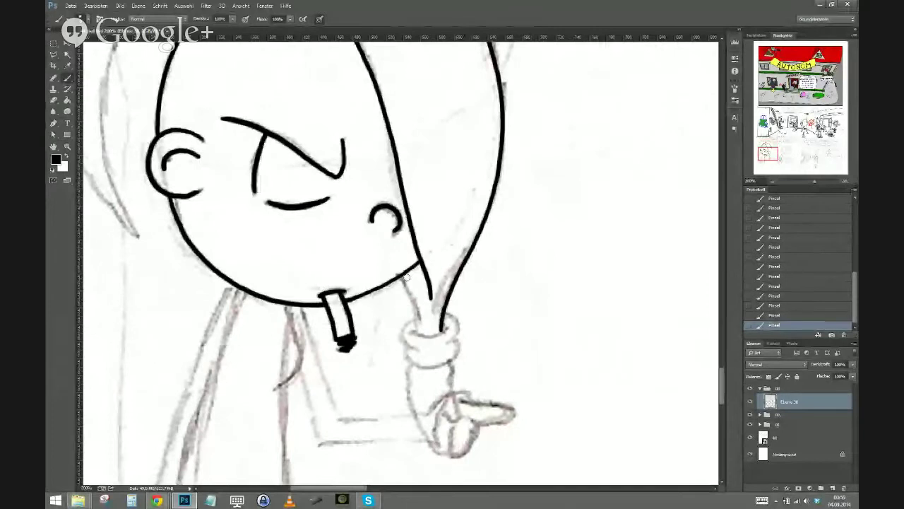
{"action": "left_click_drag", "start_coordinate": [400, 273], "coordinate": [424, 337]}
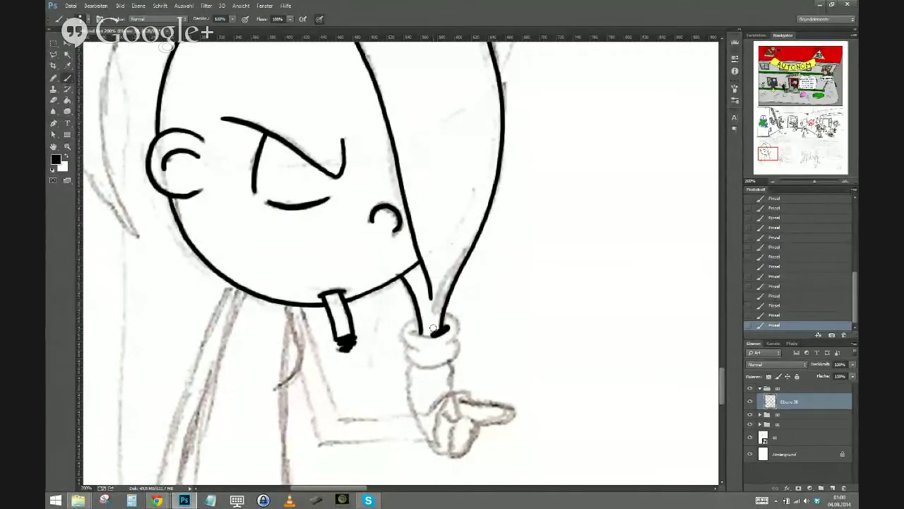
{"action": "key", "text": "ctrl+z"}
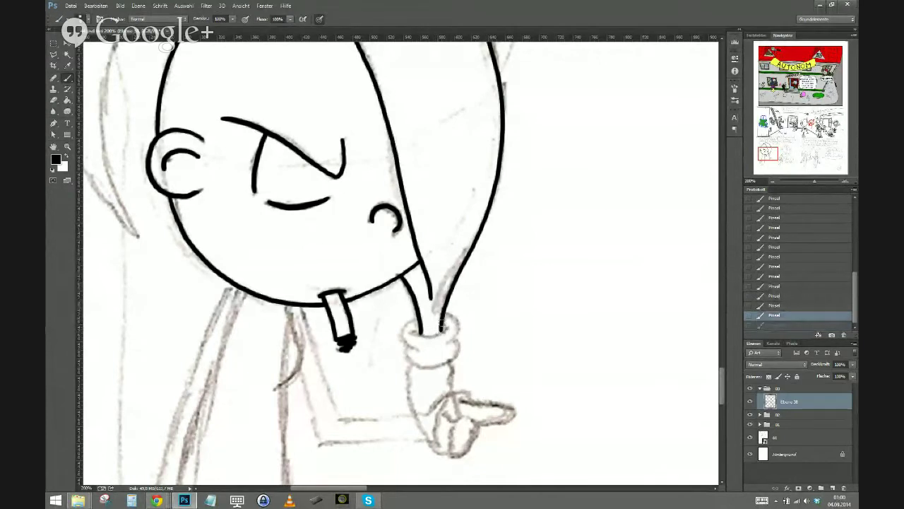
{"action": "left_click_drag", "start_coordinate": [444, 318], "coordinate": [440, 331]}
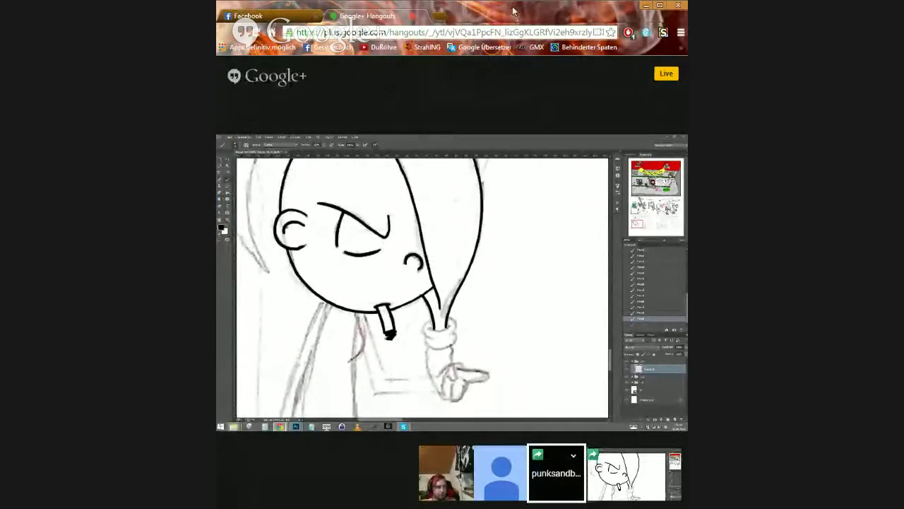
{"action": "double_click", "coordinate": [514, 11]}
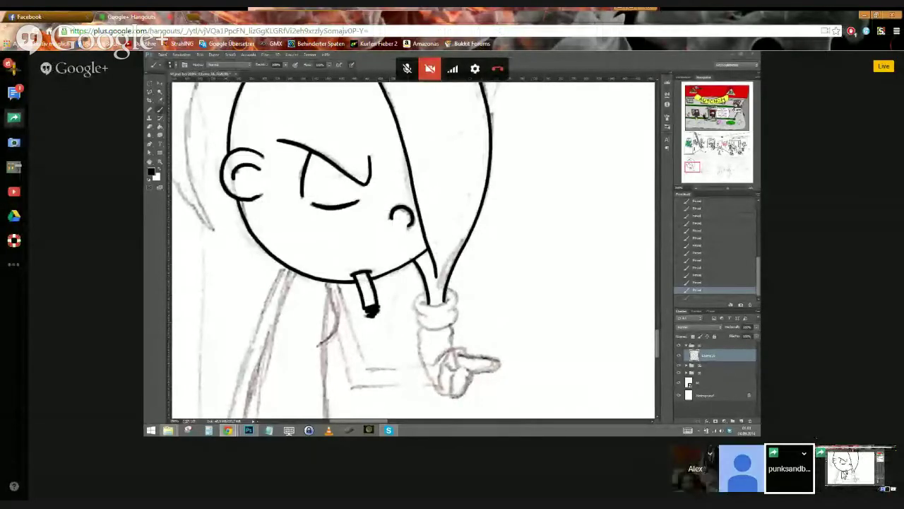
{"action": "double_click", "coordinate": [453, 9]}
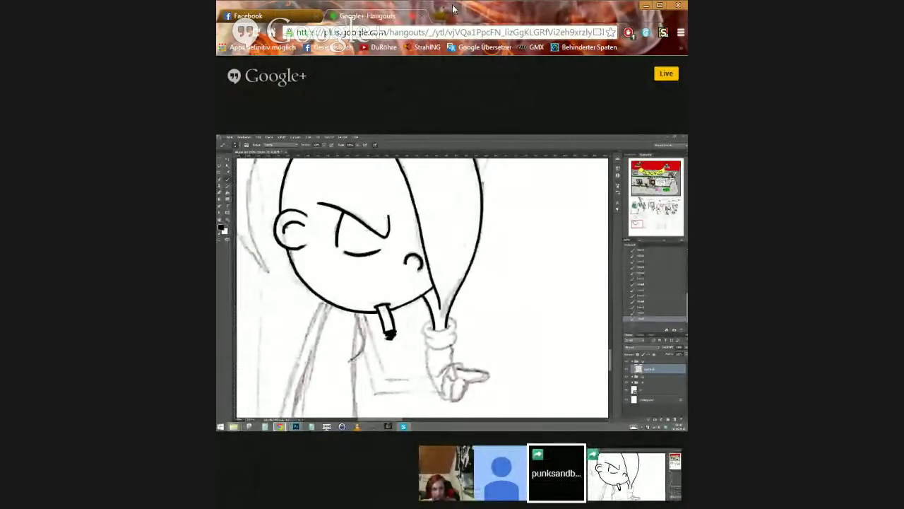
{"action": "double_click", "coordinate": [587, 14]}
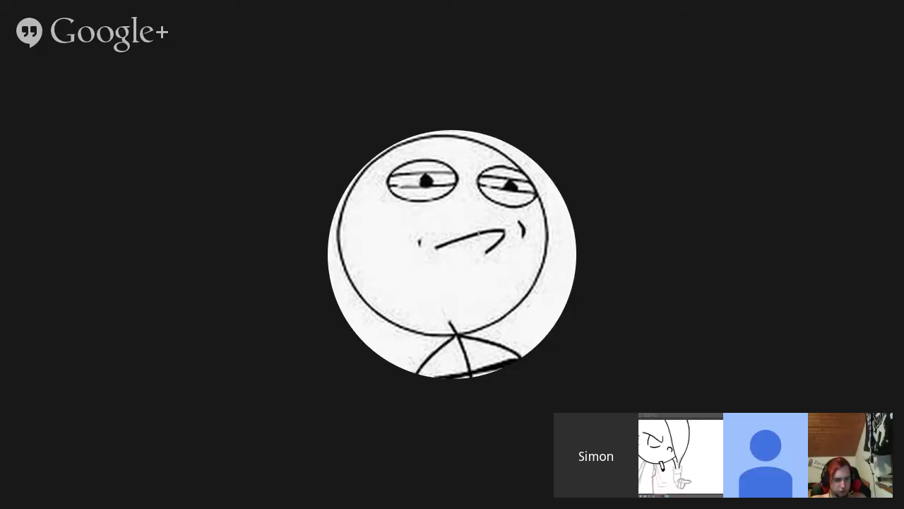
{"action": "left_click", "coordinate": [858, 478]}
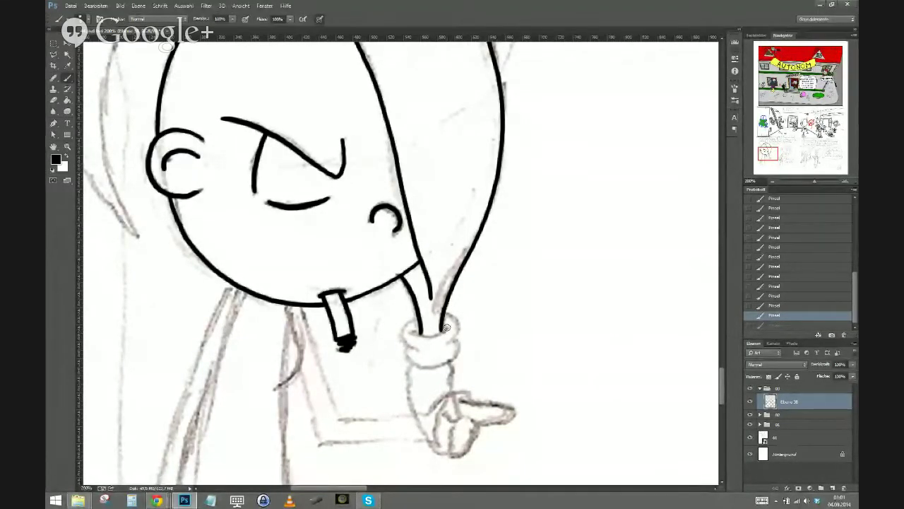
Ink the hair tie's rounded, two-tiered outline around the lower end of the girl's hair strand
{"action": "mouse_move", "coordinate": [428, 336]}
{"action": "left_mouse_down"}
{"action": "mouse_move", "coordinate": [408, 324]}
{"action": "mouse_move", "coordinate": [400, 339]}
{"action": "mouse_move", "coordinate": [415, 348]}
{"action": "left_mouse_up"}
{"action": "mouse_move", "coordinate": [443, 313]}
{"action": "left_mouse_down"}
{"action": "mouse_move", "coordinate": [457, 335]}
{"action": "mouse_move", "coordinate": [446, 344]}
{"action": "left_mouse_up"}
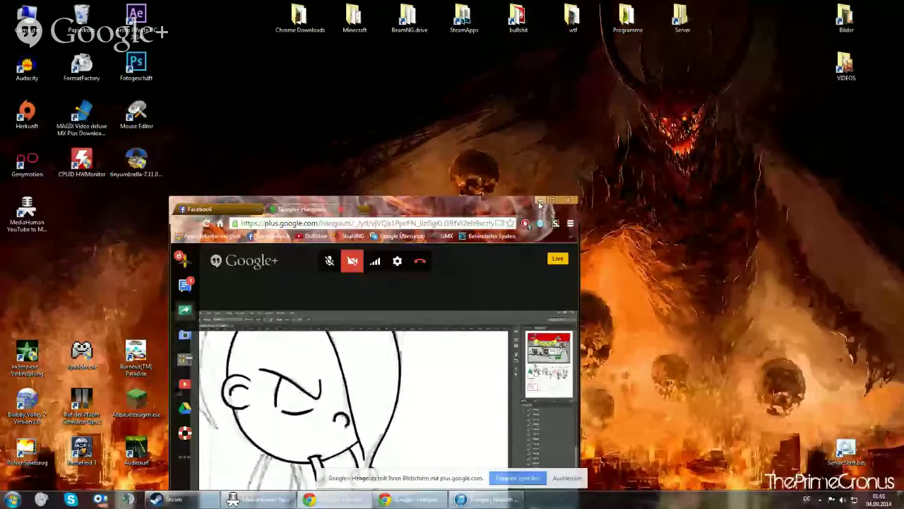
Minimise the Hangouts browser window and launch Photoshop from the desktop
{"action": "left_click", "coordinate": [538, 201]}
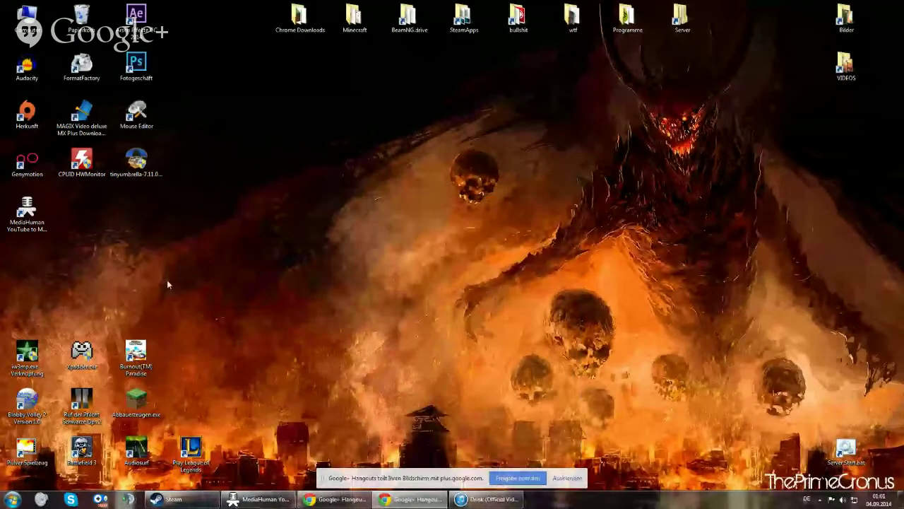
{"action": "left_click", "coordinate": [136, 66]}
{"action": "double_click", "coordinate": [136, 65]}
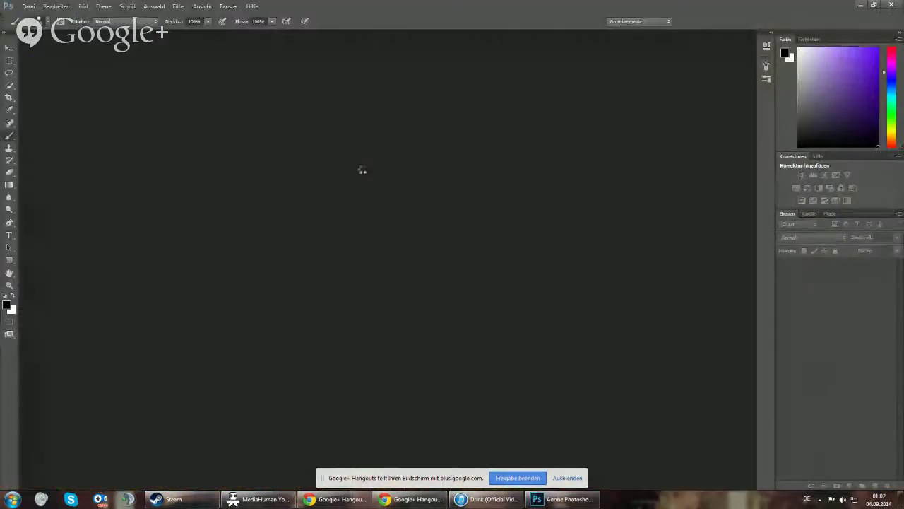
Create a new document of 1920 × 1080 pixels with the preset black background
{"action": "left_click", "coordinate": [28, 7]}
{"action": "left_click", "coordinate": [32, 17]}
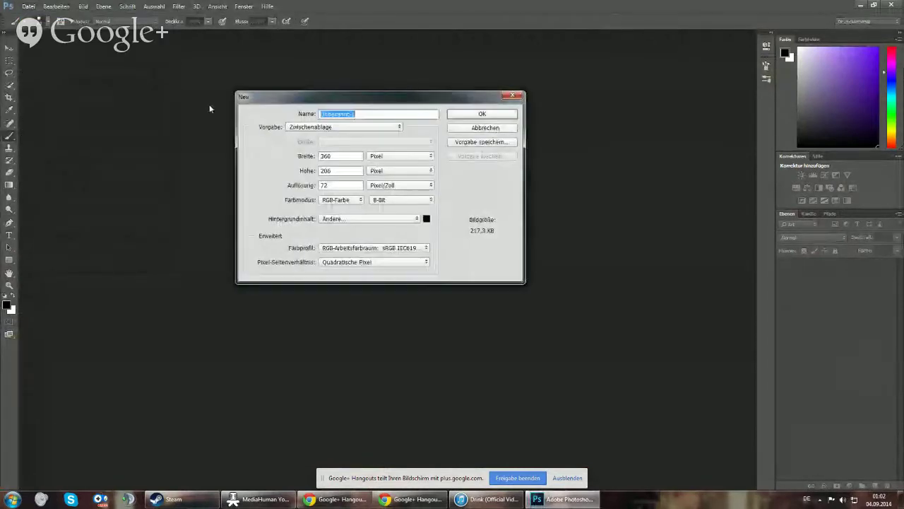
{"action": "key", "text": "Tab"}
{"action": "type", "text": "1"}
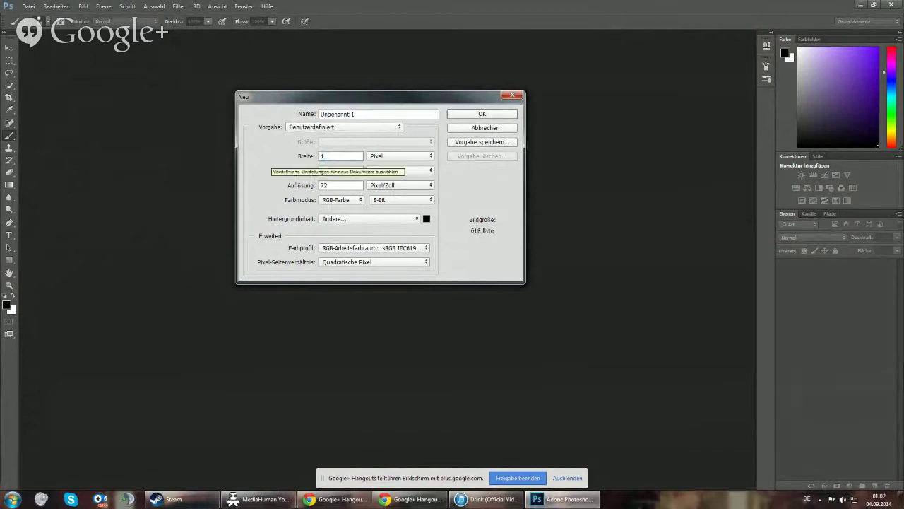
{"action": "type", "text": "920"}
{"action": "key", "text": "Tab"}
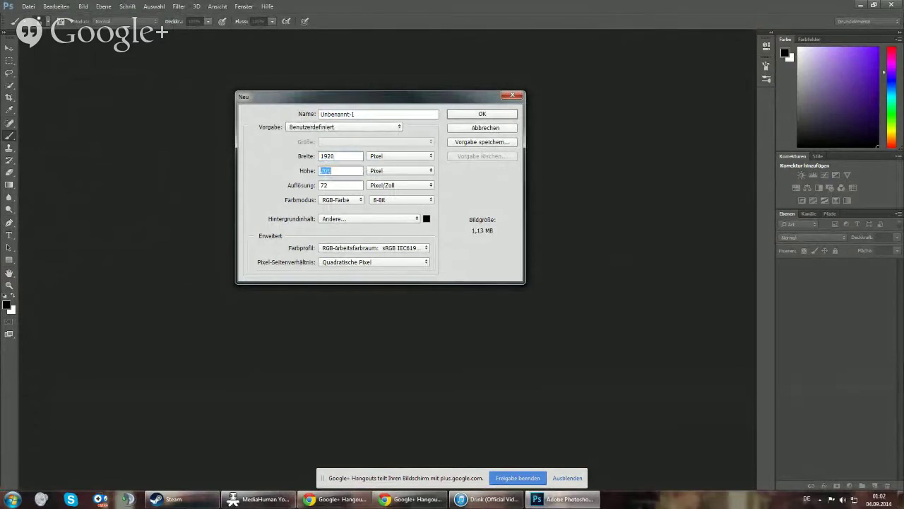
{"action": "type", "text": "1080"}
{"action": "left_click", "coordinate": [463, 113]}
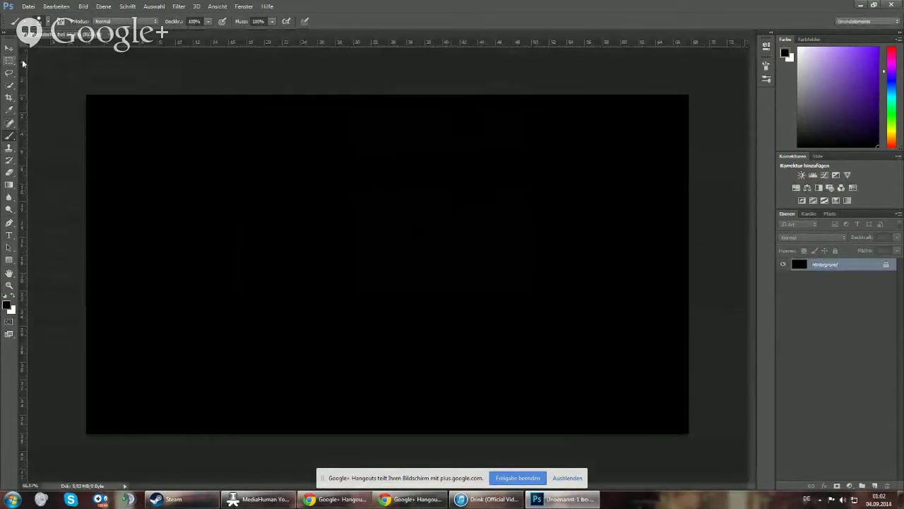
Try to select the entire black canvas with the rectangular marquee and swap the foreground colour to white
{"action": "left_click", "coordinate": [9, 60]}
{"action": "left_click_drag", "start_coordinate": [86, 94], "coordinate": [689, 433]}
{"action": "key", "text": "x"}
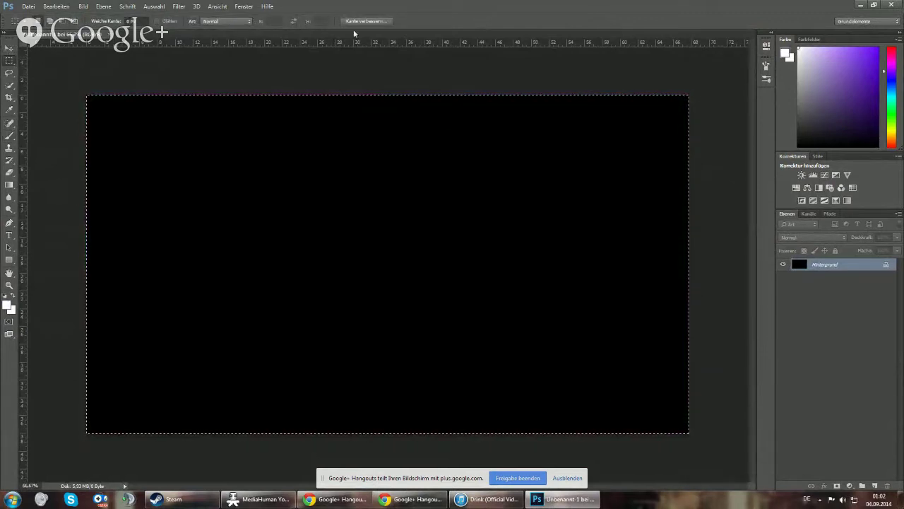
{"action": "left_click", "coordinate": [28, 7]}
{"action": "left_click", "coordinate": [37, 30]}
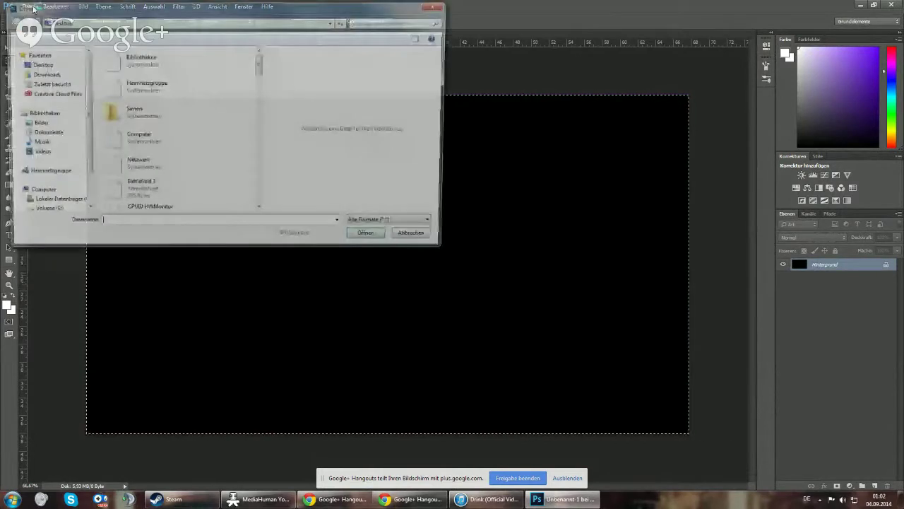
{"action": "left_click", "coordinate": [439, 5]}
Create another new document of 1920 × 1080 pixels with the background contents set to white (Weiß)
{"action": "left_click", "coordinate": [28, 6]}
{"action": "left_click", "coordinate": [42, 17]}
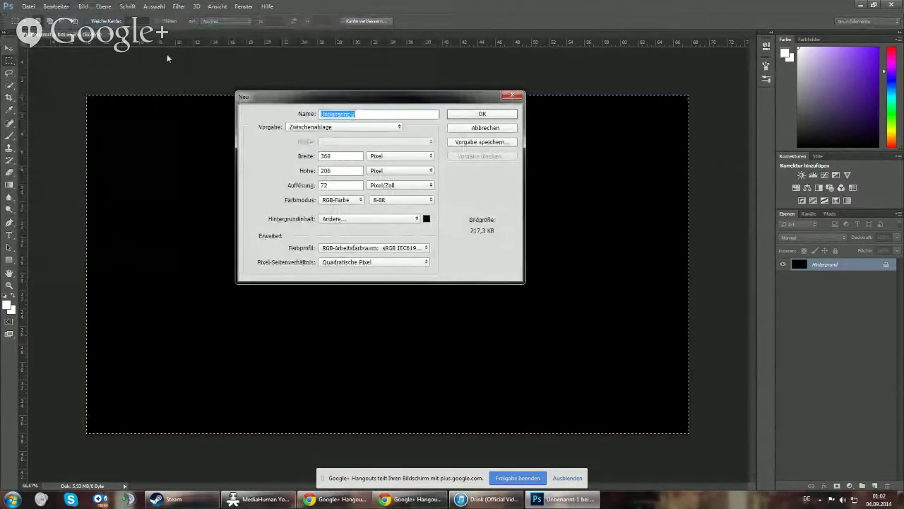
{"action": "key", "text": "Tab"}
{"action": "key", "text": "Tab"}
{"action": "type", "text": "1920"}
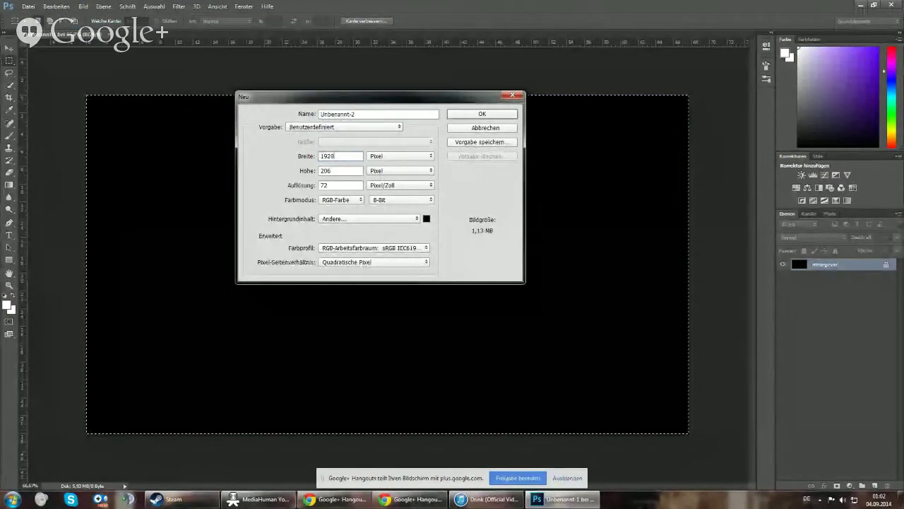
{"action": "key", "text": "Tab"}
{"action": "key", "text": "Tab"}
{"action": "type", "text": "10"}
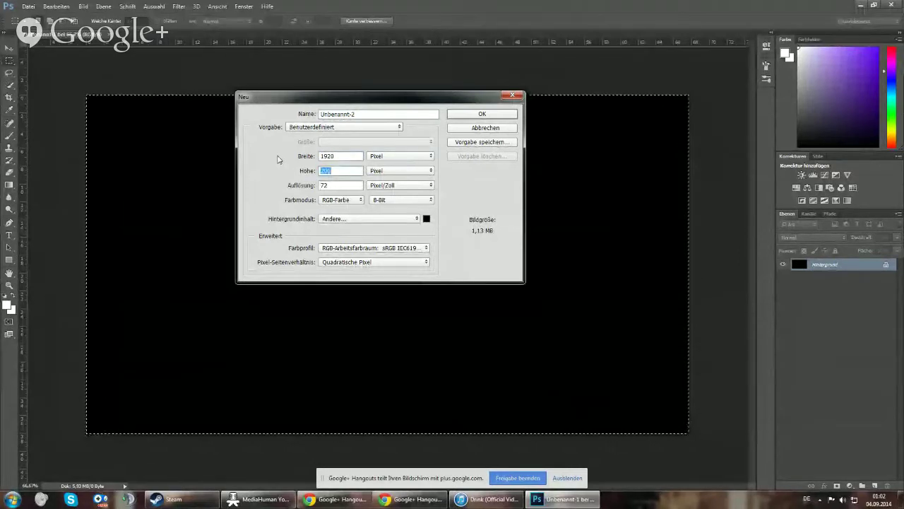
{"action": "type", "text": "80"}
{"action": "left_click", "coordinate": [346, 219]}
{"action": "left_click", "coordinate": [346, 227]}
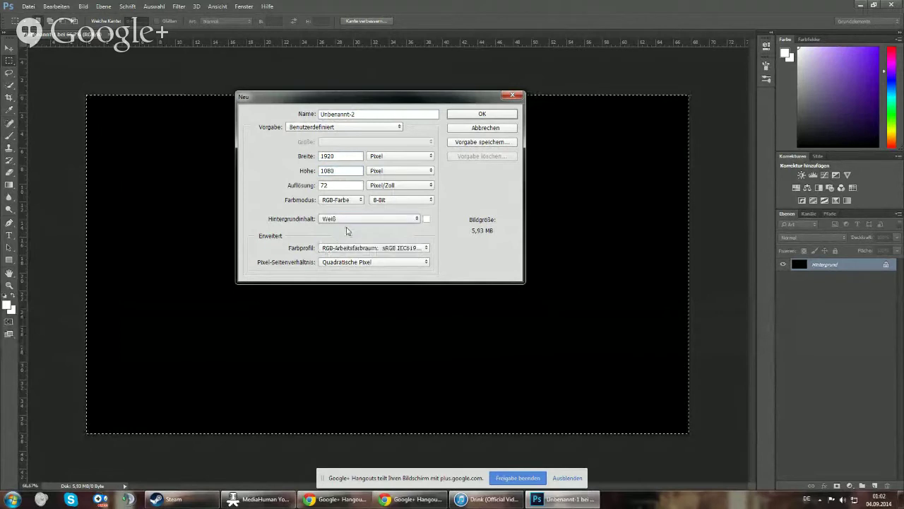
{"action": "left_click", "coordinate": [491, 114]}
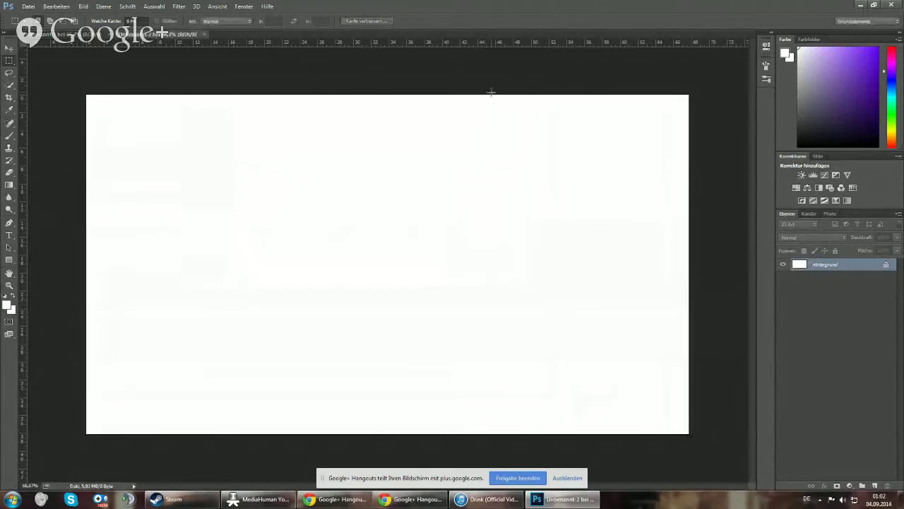
Choose the Brush tool and reduce the size of its hard round tip
{"action": "left_click", "coordinate": [9, 134]}
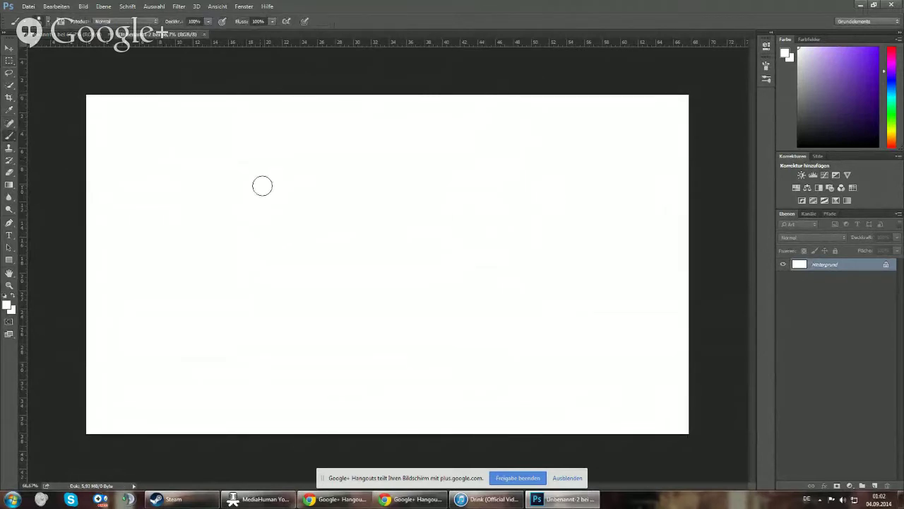
{"action": "left_click", "coordinate": [48, 22]}
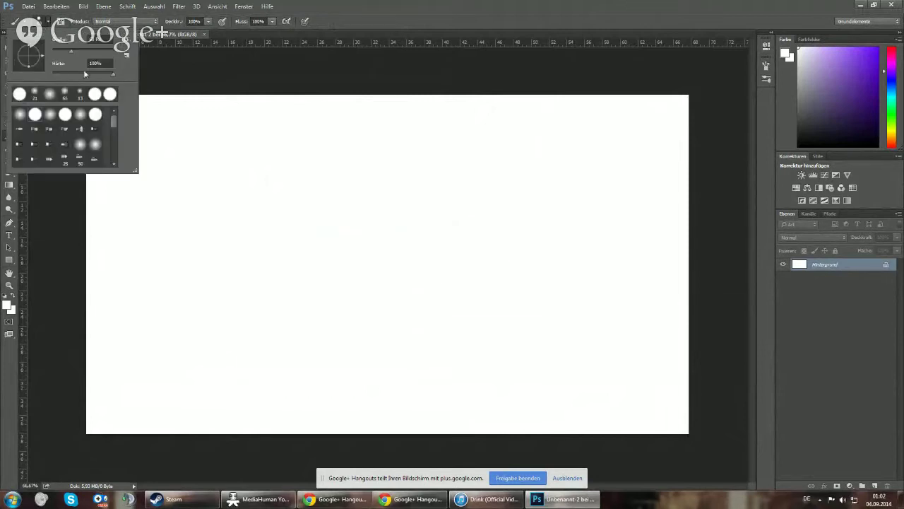
{"action": "left_click", "coordinate": [70, 52]}
{"action": "key", "text": "Return"}
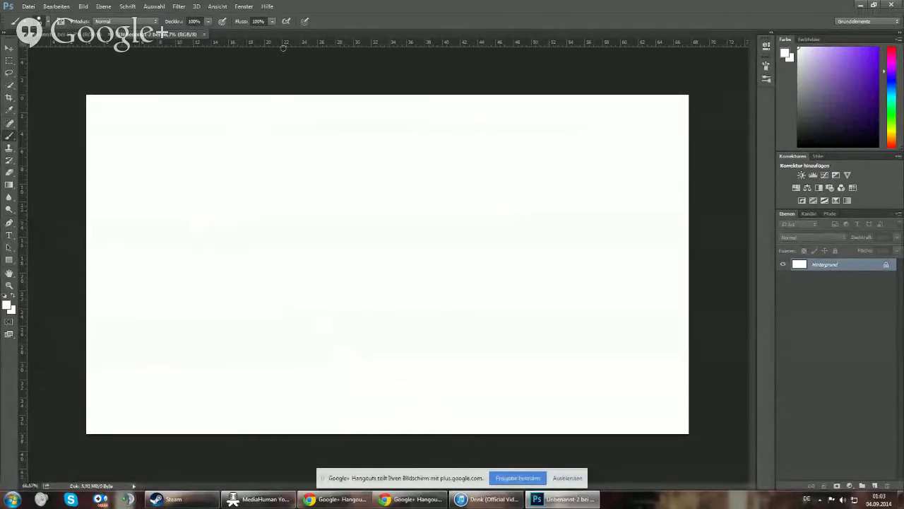
Draw a black doodle of an upright rounded shaft with a short tip mark and a curved lobe on each side
{"action": "scroll", "coordinate": [288, 212], "scroll_direction": "up", "scroll_amount": 2}
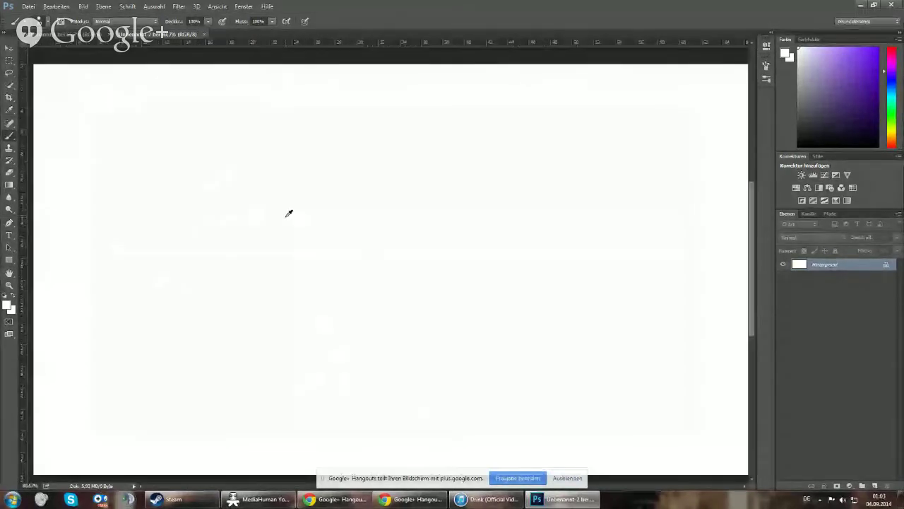
{"action": "scroll", "coordinate": [275, 208], "scroll_direction": "down", "scroll_amount": 3}
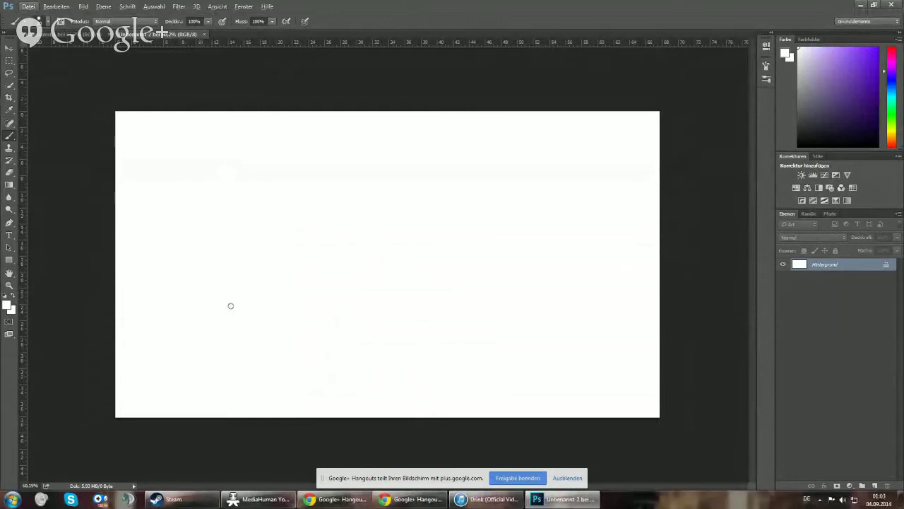
{"action": "key", "text": "ctrl+0"}
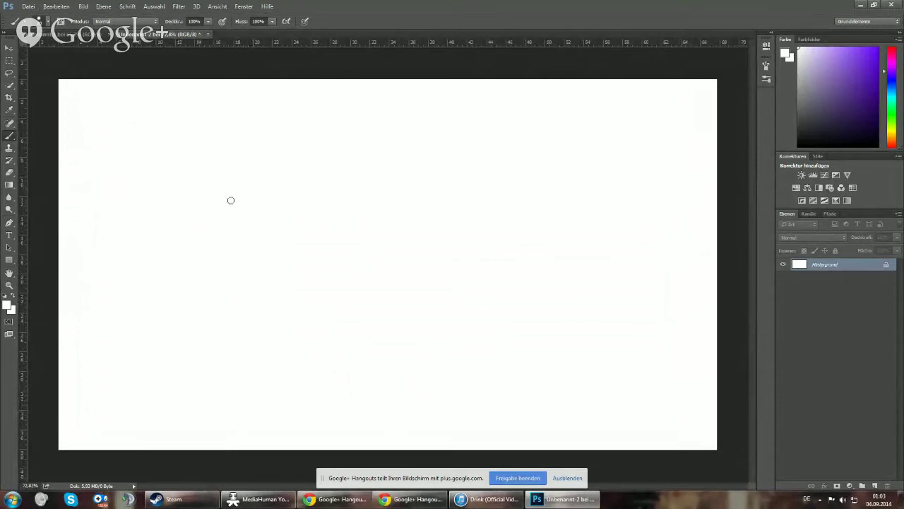
{"action": "key", "text": "d"}
{"action": "left_click", "coordinate": [224, 314]}
{"action": "mouse_move", "coordinate": [224, 315]}
{"action": "left_mouse_down"}
{"action": "mouse_move", "coordinate": [231, 164]}
{"action": "mouse_move", "coordinate": [234, 150]}
{"action": "mouse_move", "coordinate": [251, 146]}
{"action": "mouse_move", "coordinate": [265, 164]}
{"action": "mouse_move", "coordinate": [268, 326]}
{"action": "left_mouse_up"}
{"action": "left_click_drag", "start_coordinate": [247, 148], "coordinate": [248, 160]}
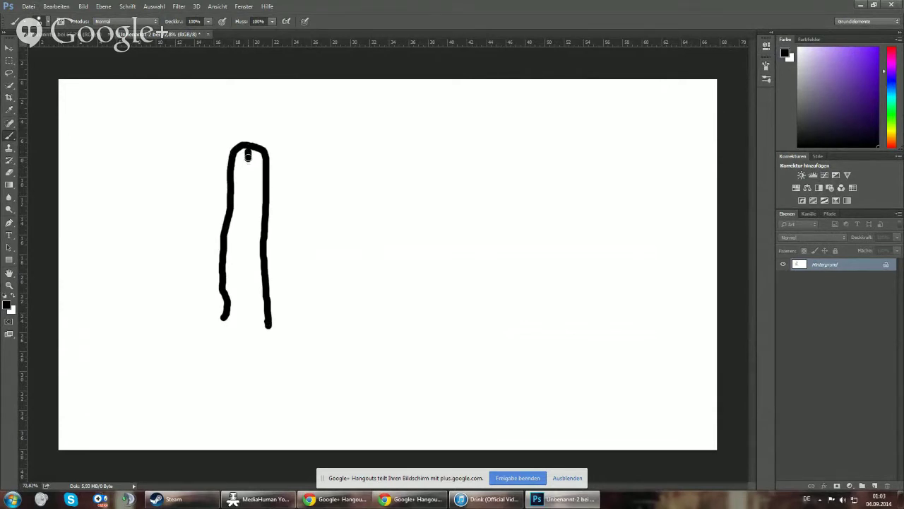
{"action": "mouse_move", "coordinate": [223, 317]}
{"action": "left_mouse_down"}
{"action": "mouse_move", "coordinate": [154, 286]}
{"action": "mouse_move", "coordinate": [142, 322]}
{"action": "mouse_move", "coordinate": [164, 393]}
{"action": "left_mouse_up"}
{"action": "mouse_move", "coordinate": [268, 327]}
{"action": "left_mouse_down"}
{"action": "mouse_move", "coordinate": [318, 298]}
{"action": "mouse_move", "coordinate": [348, 415]}
{"action": "mouse_move", "coordinate": [384, 427]}
{"action": "left_mouse_up"}
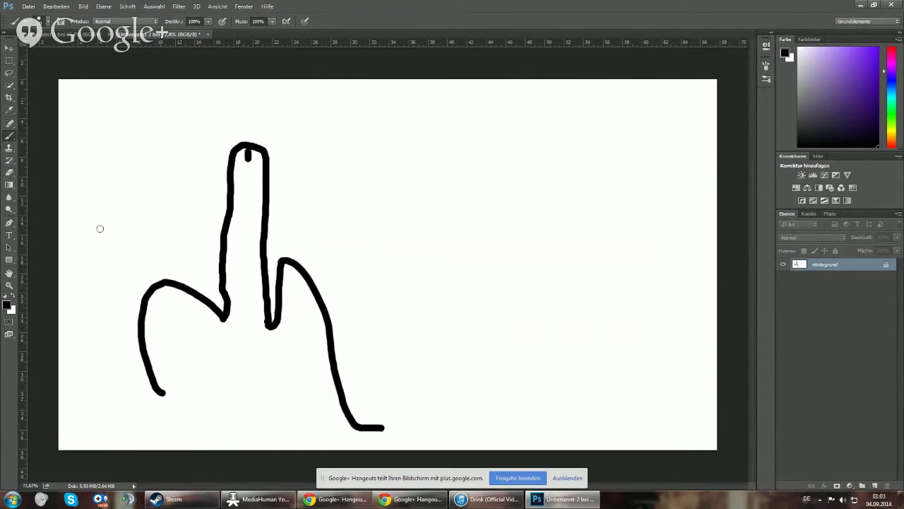
Reduce the brush size and add short hair-like strokes around the top of the doodle's left lobe
{"action": "left_click", "coordinate": [48, 21]}
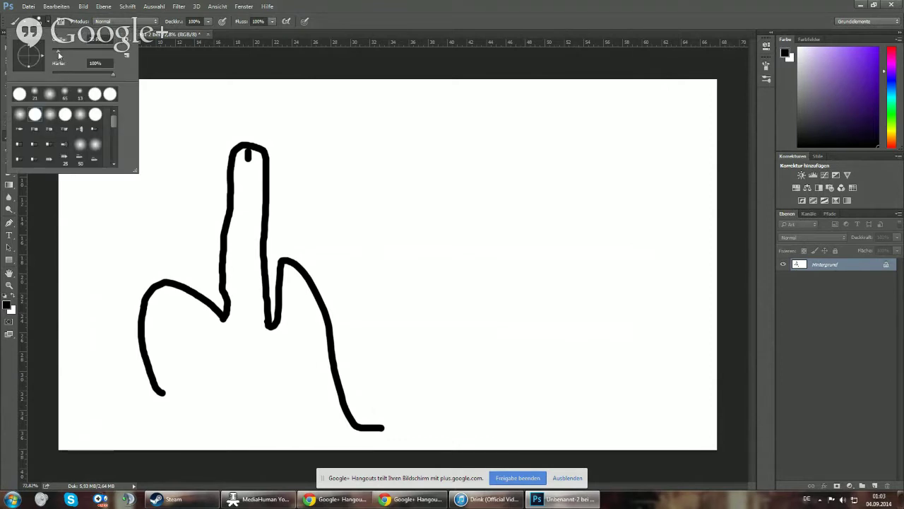
{"action": "key", "text": "Return"}
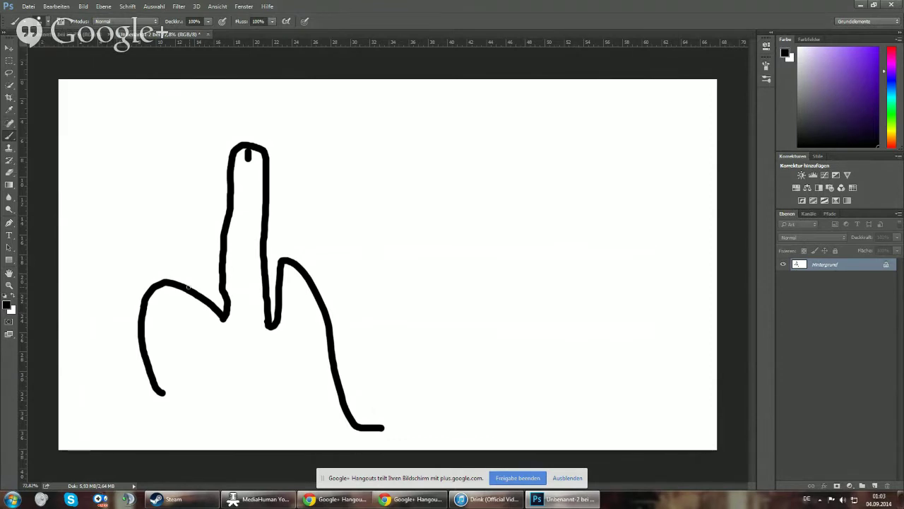
{"action": "left_click_drag", "start_coordinate": [188, 271], "coordinate": [191, 284]}
{"action": "mouse_move", "coordinate": [165, 270]}
{"action": "left_mouse_down"}
{"action": "mouse_move", "coordinate": [176, 279]}
{"action": "mouse_move", "coordinate": [156, 276]}
{"action": "left_mouse_up"}
{"action": "left_click_drag", "start_coordinate": [128, 280], "coordinate": [140, 275]}
{"action": "left_click_drag", "start_coordinate": [135, 297], "coordinate": [125, 326]}
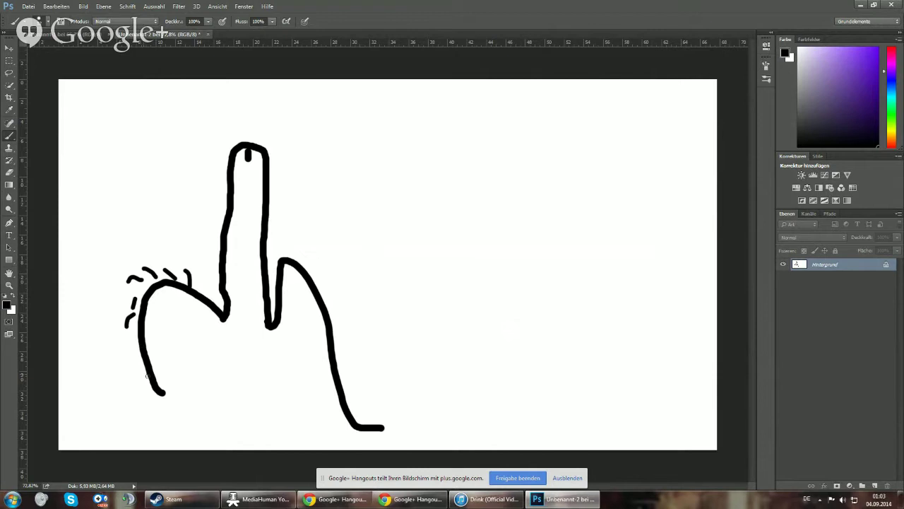
Add small dots inside both lobes of the doodle and short hair-like strokes along the right lobe's outer edge
{"action": "left_click_drag", "start_coordinate": [131, 360], "coordinate": [150, 375]}
{"action": "left_click_drag", "start_coordinate": [202, 322], "coordinate": [210, 331]}
{"action": "left_click", "coordinate": [167, 311]}
{"action": "left_click", "coordinate": [298, 286]}
{"action": "left_click", "coordinate": [287, 319]}
{"action": "left_click", "coordinate": [314, 320]}
{"action": "left_click", "coordinate": [310, 358]}
{"action": "mouse_move", "coordinate": [274, 267]}
{"action": "left_mouse_down"}
{"action": "mouse_move", "coordinate": [283, 249]}
{"action": "mouse_move", "coordinate": [306, 258]}
{"action": "left_mouse_up"}
{"action": "left_click_drag", "start_coordinate": [312, 280], "coordinate": [329, 277]}
{"action": "mouse_move", "coordinate": [326, 293]}
{"action": "left_mouse_down"}
{"action": "mouse_move", "coordinate": [339, 294]}
{"action": "mouse_move", "coordinate": [354, 322]}
{"action": "left_mouse_up"}
{"action": "left_click_drag", "start_coordinate": [333, 342], "coordinate": [354, 346]}
{"action": "left_click_drag", "start_coordinate": [335, 361], "coordinate": [373, 368]}
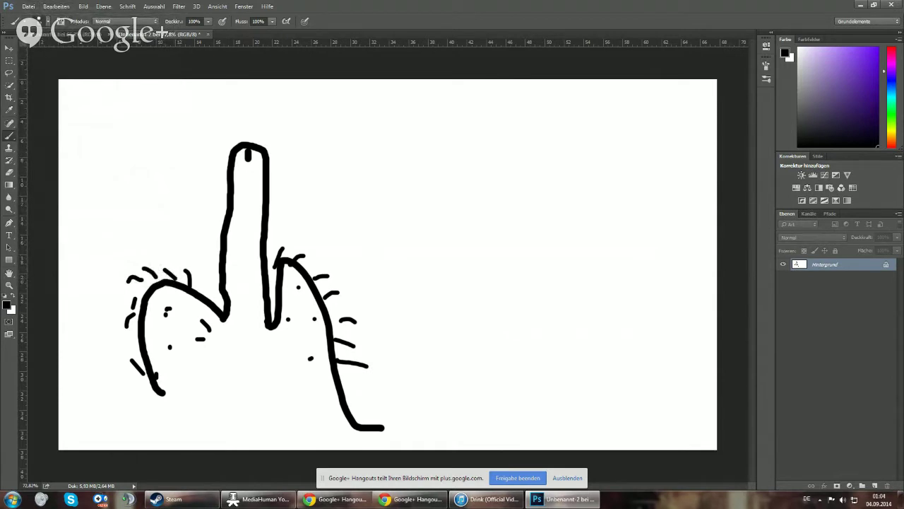
Undo the dots in both lobes and the thin strokes on the doodle's right lobe and lower left side
{"action": "key", "text": "ctrl+alt+z"}
{"action": "key", "text": "ctrl+alt+z"}
{"action": "key", "text": "ctrl+alt+z"}
{"action": "key", "text": "ctrl+alt+z"}
{"action": "key", "text": "ctrl+alt+z"}
{"action": "key", "text": "ctrl+alt+z"}
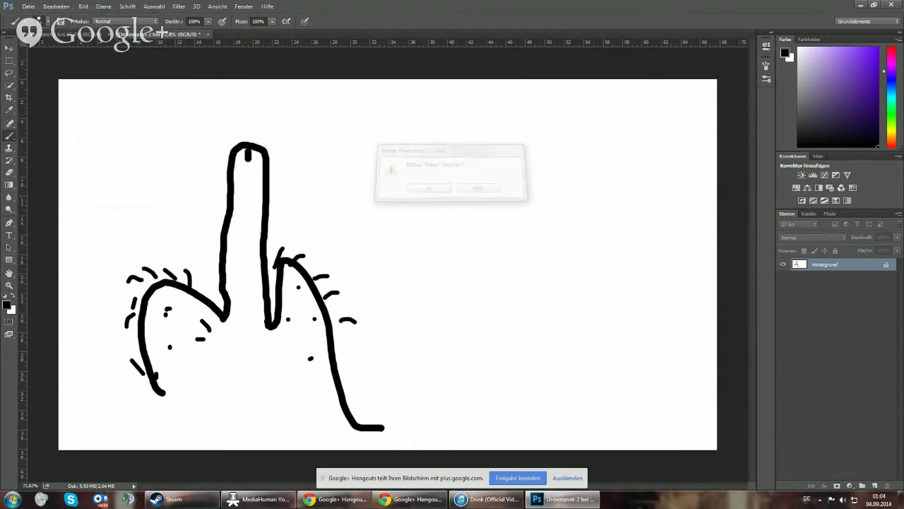
{"action": "key", "text": "ctrl+alt+z"}
{"action": "key", "text": "ctrl+alt+z"}
{"action": "key", "text": "ctrl+alt+z"}
{"action": "key", "text": "ctrl+alt+z"}
{"action": "key", "text": "ctrl+alt+z"}
{"action": "key", "text": "ctrl+alt+z"}
{"action": "key", "text": "ctrl+alt+z"}
{"action": "key", "text": "ctrl+alt+z"}
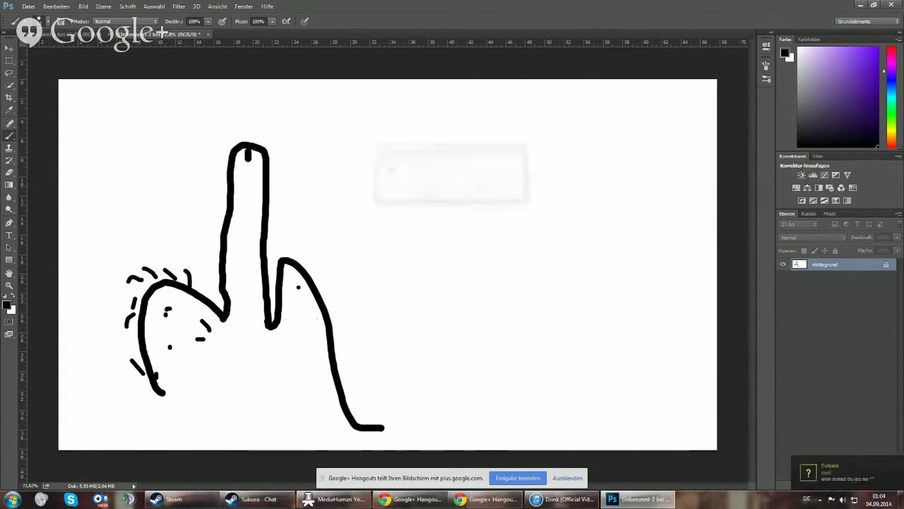
{"action": "key", "text": "ctrl+alt+z"}
{"action": "key", "text": "ctrl+alt+z"}
{"action": "key", "text": "ctrl+alt+z"}
{"action": "key", "text": "ctrl+alt+z"}
{"action": "key", "text": "ctrl+alt+z"}
{"action": "key", "text": "ctrl+alt+z"}
{"action": "key", "text": "ctrl+alt+z"}
{"action": "key", "text": "ctrl+alt+z"}
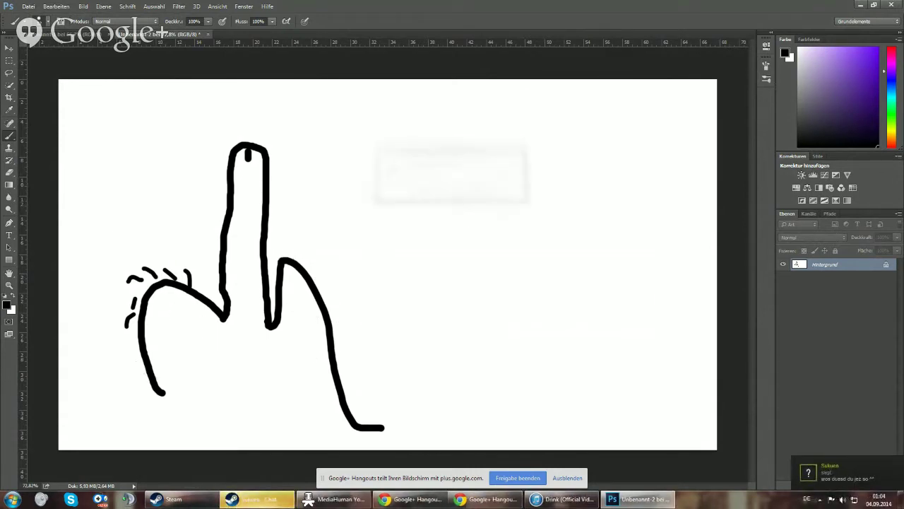
{"action": "key", "text": "ctrl+alt+z"}
{"action": "key", "text": "ctrl+alt+z"}
{"action": "key", "text": "ctrl+alt+z"}
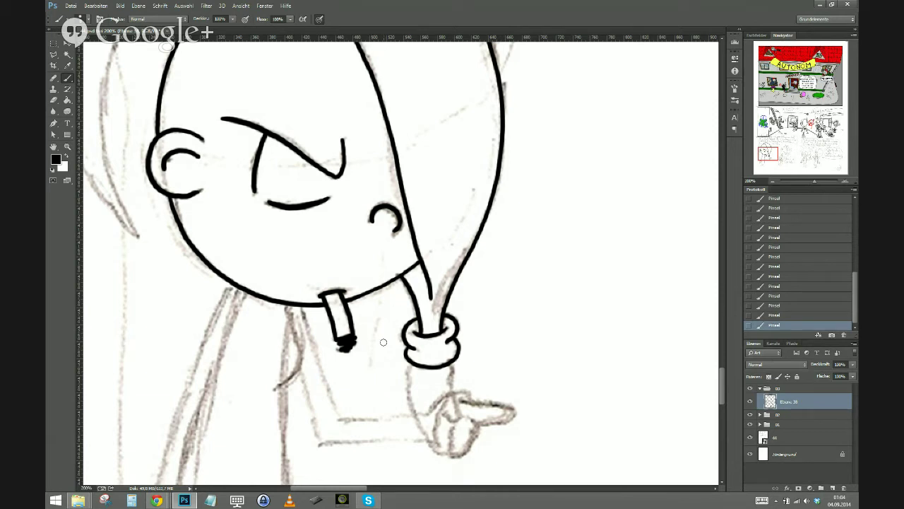
On the comic page, ink both edges of the girl's hair end below the hair tie, meeting in a point
{"action": "scroll", "coordinate": [392, 339], "scroll_direction": "down", "scroll_amount": 3}
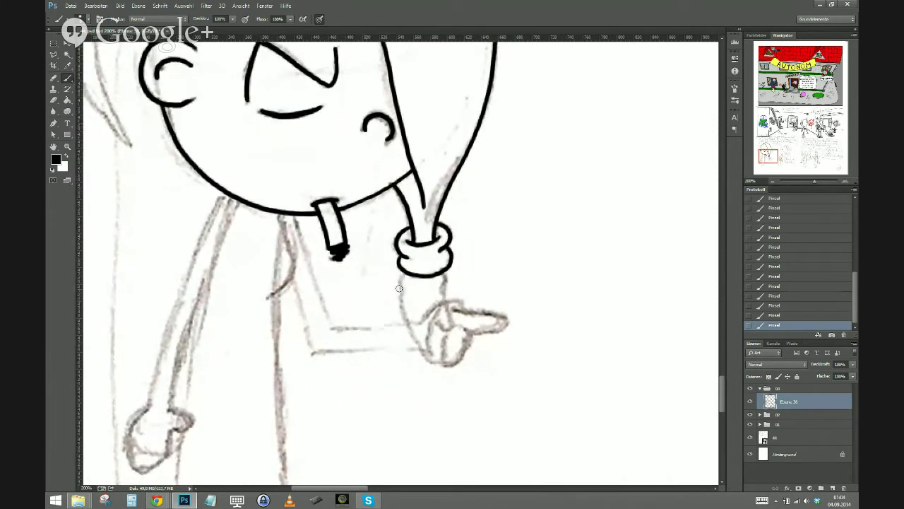
{"action": "mouse_move", "coordinate": [405, 272]}
{"action": "left_mouse_down"}
{"action": "mouse_move", "coordinate": [400, 305]}
{"action": "mouse_move", "coordinate": [422, 351]}
{"action": "left_mouse_up"}
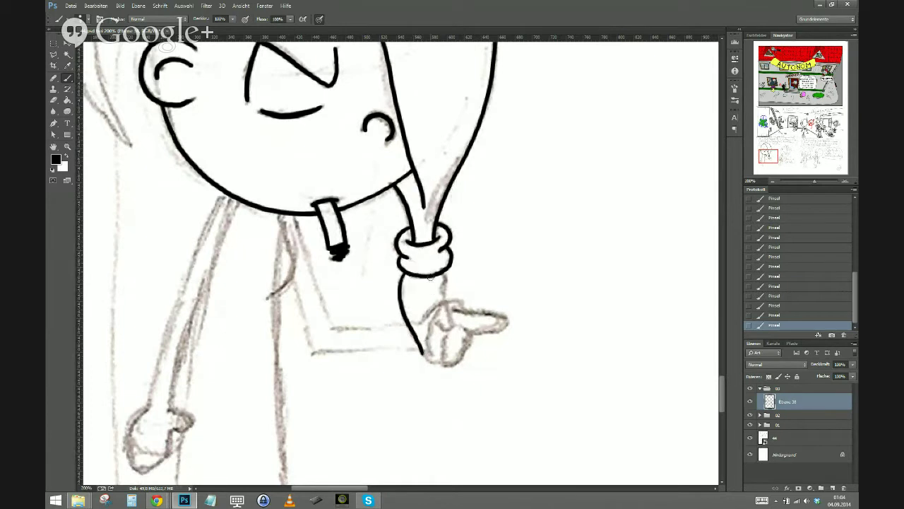
{"action": "left_click_drag", "start_coordinate": [442, 278], "coordinate": [427, 340]}
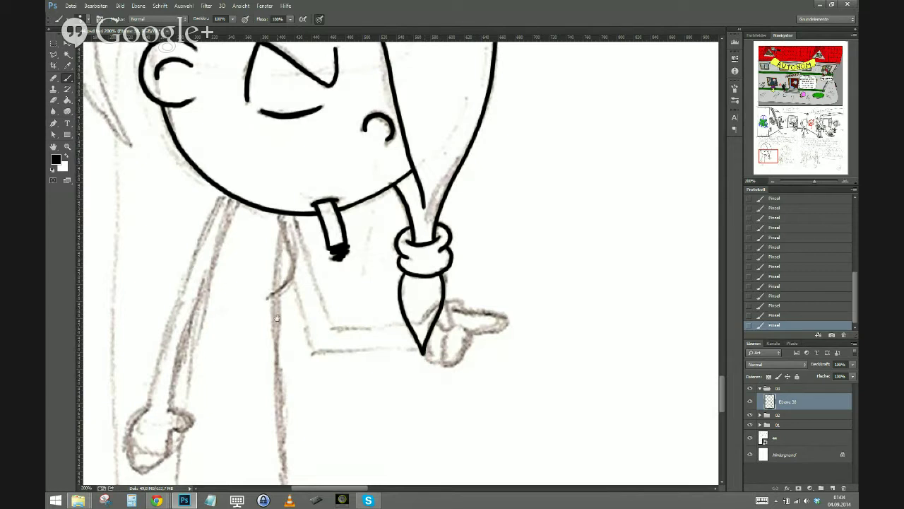
Ink the curved chest line of the girl from under the chin down to the front of the torso
{"action": "left_click_drag", "start_coordinate": [259, 382], "coordinate": [316, 378]}
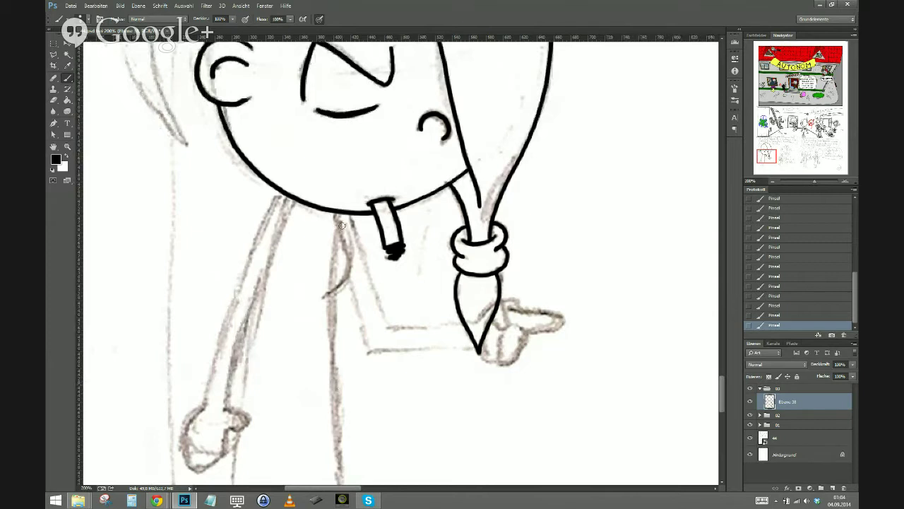
{"action": "mouse_move", "coordinate": [332, 211]}
{"action": "left_mouse_down"}
{"action": "mouse_move", "coordinate": [348, 254]}
{"action": "mouse_move", "coordinate": [324, 297]}
{"action": "left_mouse_up"}
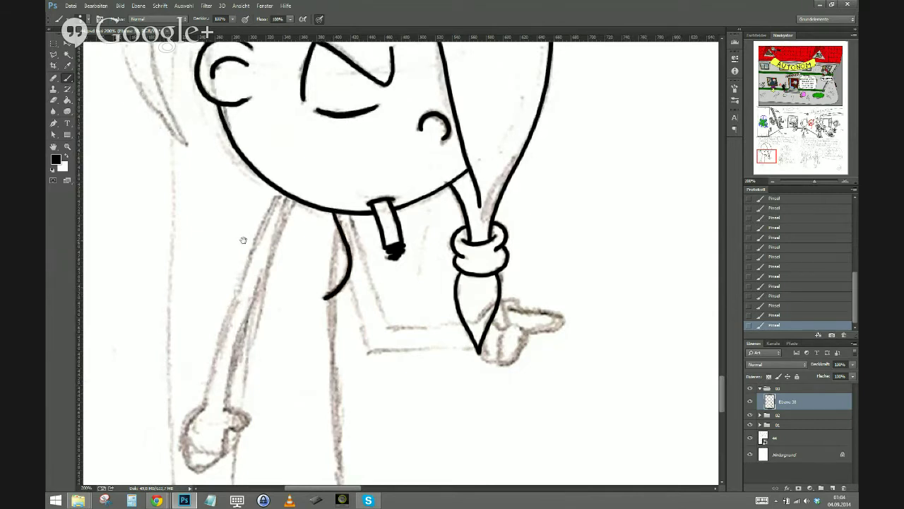
Ink both edges of the girl's hanging arm, following the sketch from under her head down to the hand
{"action": "mouse_move", "coordinate": [293, 430]}
{"action": "left_mouse_down"}
{"action": "mouse_move", "coordinate": [403, 309]}
{"action": "mouse_move", "coordinate": [287, 337]}
{"action": "mouse_move", "coordinate": [262, 400]}
{"action": "left_mouse_up"}
{"action": "left_click_drag", "start_coordinate": [390, 132], "coordinate": [314, 339]}
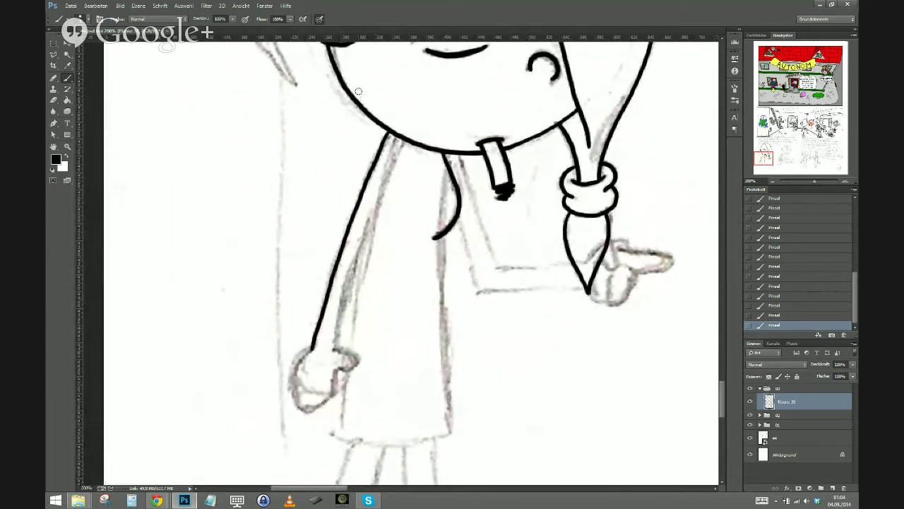
{"action": "key", "text": "ctrl+z"}
{"action": "left_click_drag", "start_coordinate": [390, 131], "coordinate": [369, 175]}
{"action": "key", "text": "ctrl+z"}
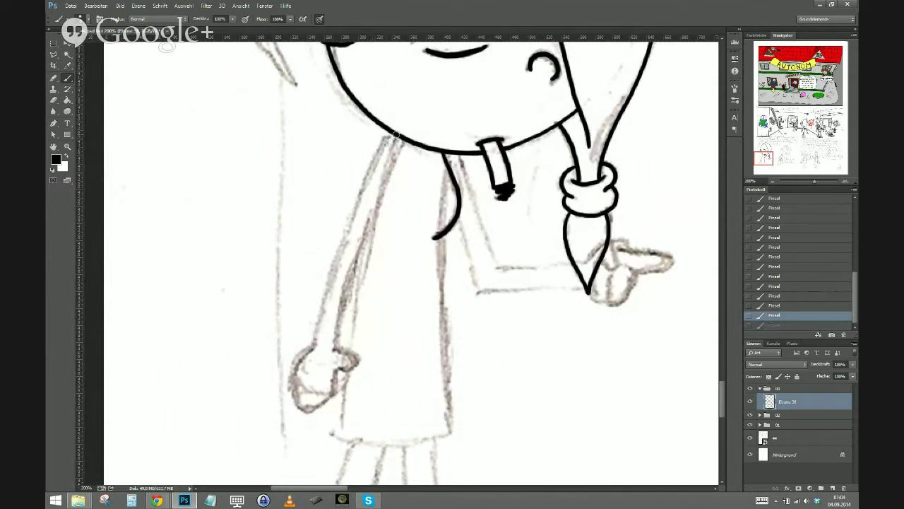
{"action": "mouse_move", "coordinate": [396, 134]}
{"action": "left_mouse_down"}
{"action": "mouse_move", "coordinate": [355, 201]}
{"action": "mouse_move", "coordinate": [309, 346]}
{"action": "left_mouse_up"}
{"action": "key", "text": "ctrl+z"}
{"action": "mouse_move", "coordinate": [390, 137]}
{"action": "left_mouse_down"}
{"action": "mouse_move", "coordinate": [355, 205]}
{"action": "mouse_move", "coordinate": [312, 351]}
{"action": "left_mouse_up"}
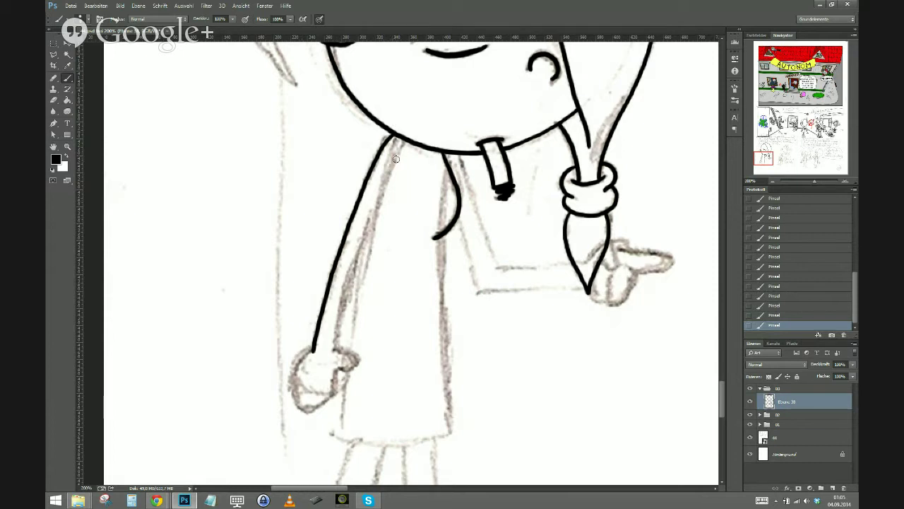
{"action": "left_click_drag", "start_coordinate": [402, 139], "coordinate": [378, 201]}
{"action": "key", "text": "ctrl+z"}
{"action": "mouse_move", "coordinate": [403, 137]}
{"action": "left_mouse_down"}
{"action": "mouse_move", "coordinate": [356, 247]}
{"action": "mouse_move", "coordinate": [332, 351]}
{"action": "left_mouse_up"}
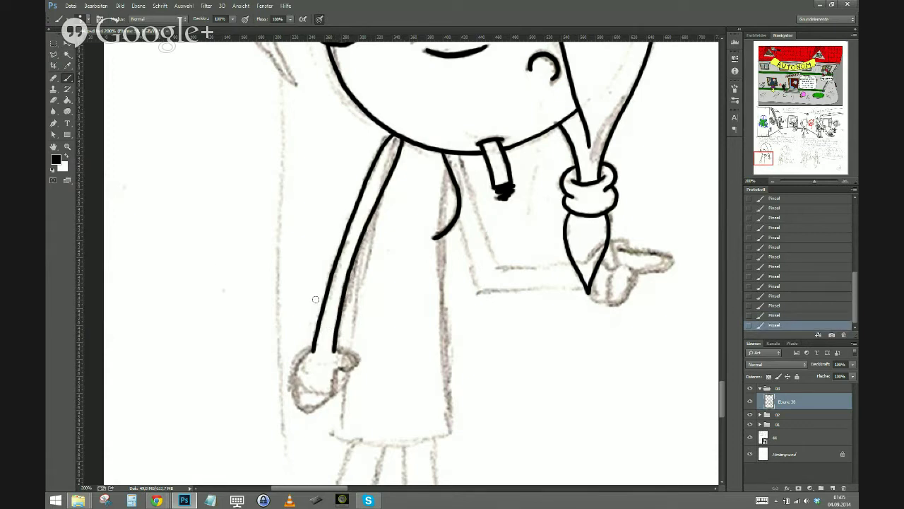
Outline the hand at the end of the hanging arm as a rounded fist with a protruding thumb
{"action": "mouse_move", "coordinate": [346, 353]}
{"action": "left_mouse_down"}
{"action": "mouse_move", "coordinate": [357, 363]}
{"action": "mouse_move", "coordinate": [296, 375]}
{"action": "mouse_move", "coordinate": [293, 394]}
{"action": "mouse_move", "coordinate": [305, 409]}
{"action": "mouse_move", "coordinate": [323, 403]}
{"action": "mouse_move", "coordinate": [333, 351]}
{"action": "left_mouse_up"}
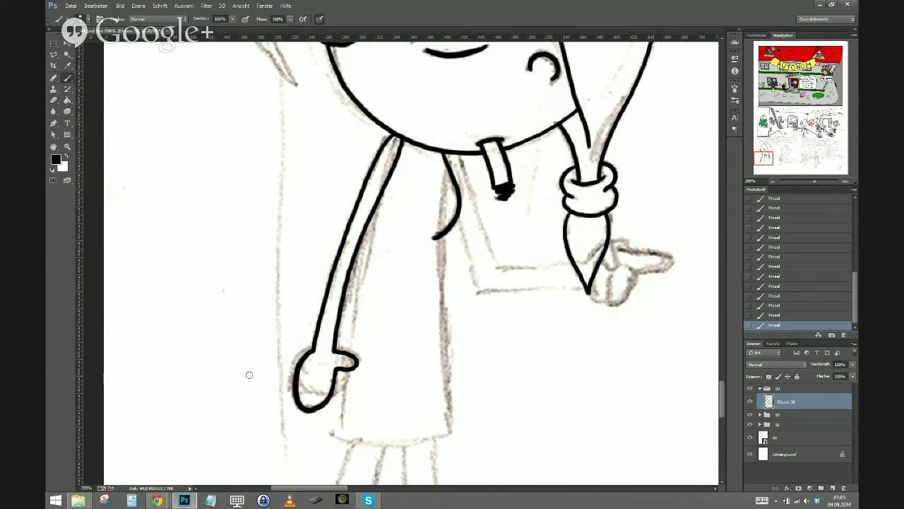
{"action": "key", "text": "ctrl+z"}
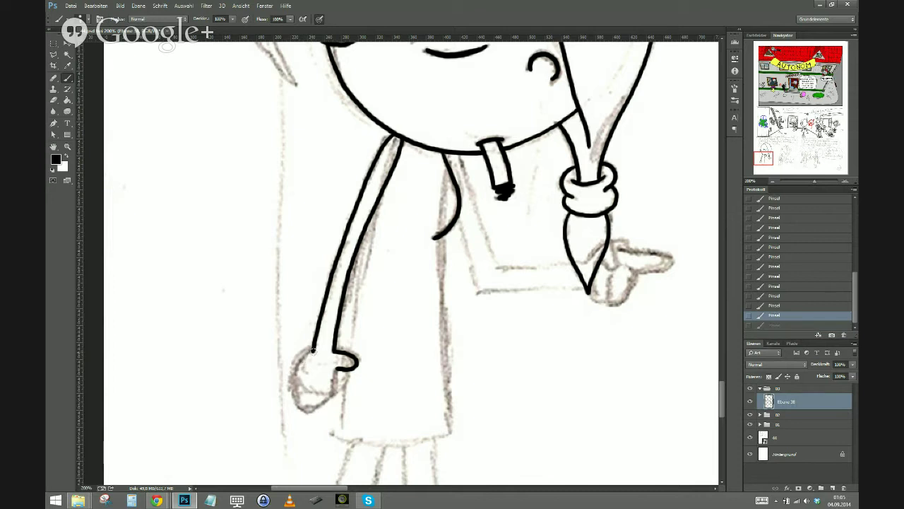
{"action": "mouse_move", "coordinate": [308, 354]}
{"action": "left_mouse_down"}
{"action": "mouse_move", "coordinate": [306, 407]}
{"action": "mouse_move", "coordinate": [320, 405]}
{"action": "mouse_move", "coordinate": [337, 367]}
{"action": "left_mouse_up"}
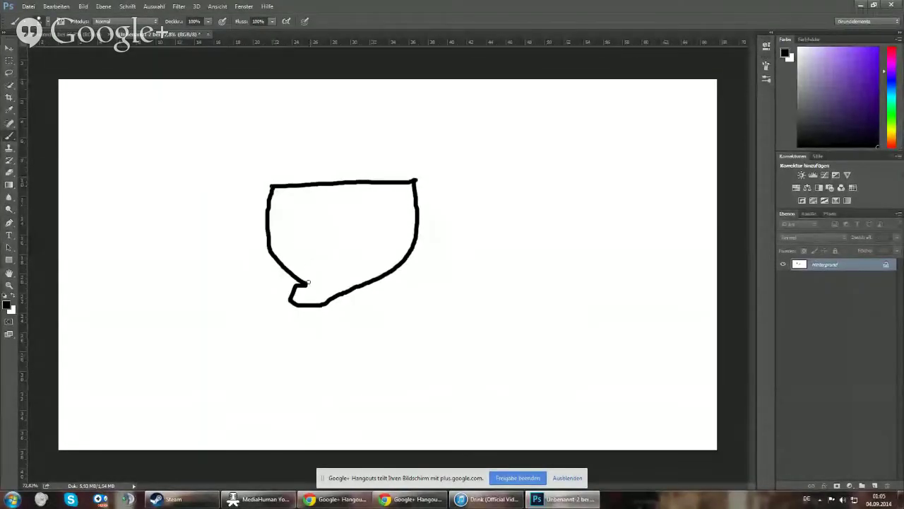
Switch to the face doodle, close its curved chin line, and add two almond-shaped eyes with pupils and an angled nose
{"action": "left_click_drag", "start_coordinate": [304, 284], "coordinate": [359, 285]}
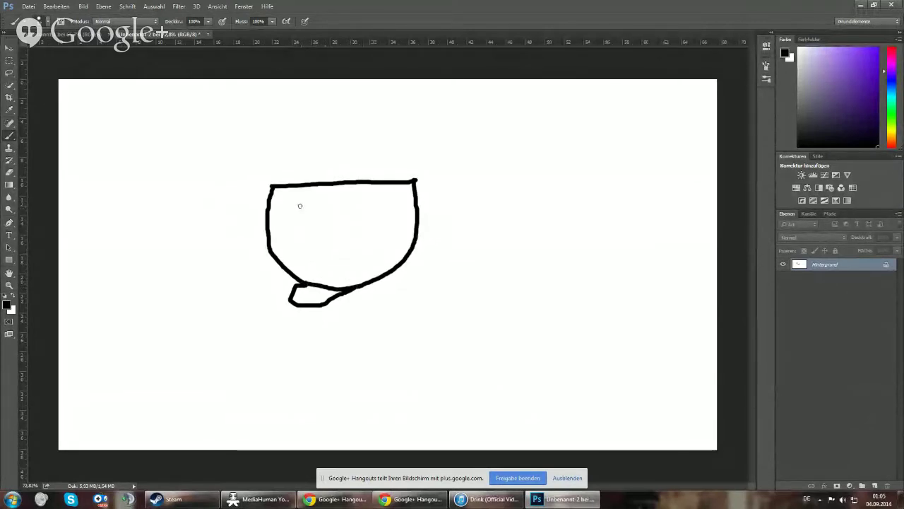
{"action": "mouse_move", "coordinate": [284, 213]}
{"action": "left_mouse_down"}
{"action": "mouse_move", "coordinate": [298, 204]}
{"action": "mouse_move", "coordinate": [342, 207]}
{"action": "left_mouse_up"}
{"action": "left_click_drag", "start_coordinate": [283, 214], "coordinate": [340, 208]}
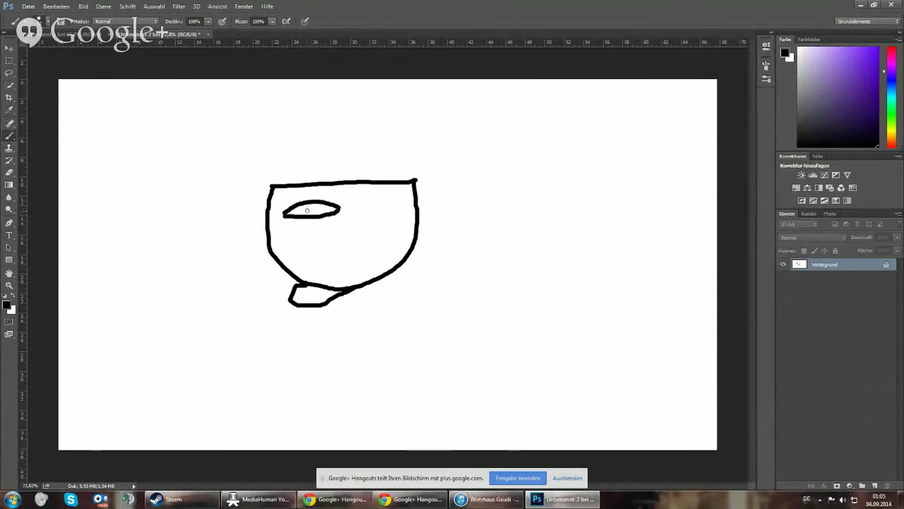
{"action": "mouse_move", "coordinate": [311, 205]}
{"action": "left_mouse_down"}
{"action": "mouse_move", "coordinate": [408, 207]}
{"action": "mouse_move", "coordinate": [385, 217]}
{"action": "mouse_move", "coordinate": [361, 210]}
{"action": "mouse_move", "coordinate": [383, 214]}
{"action": "left_mouse_up"}
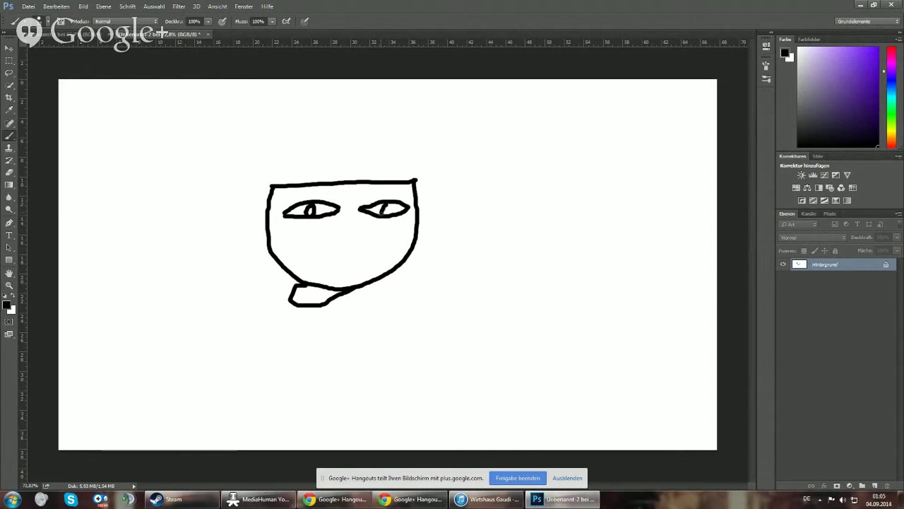
{"action": "left_click_drag", "start_coordinate": [350, 224], "coordinate": [340, 231]}
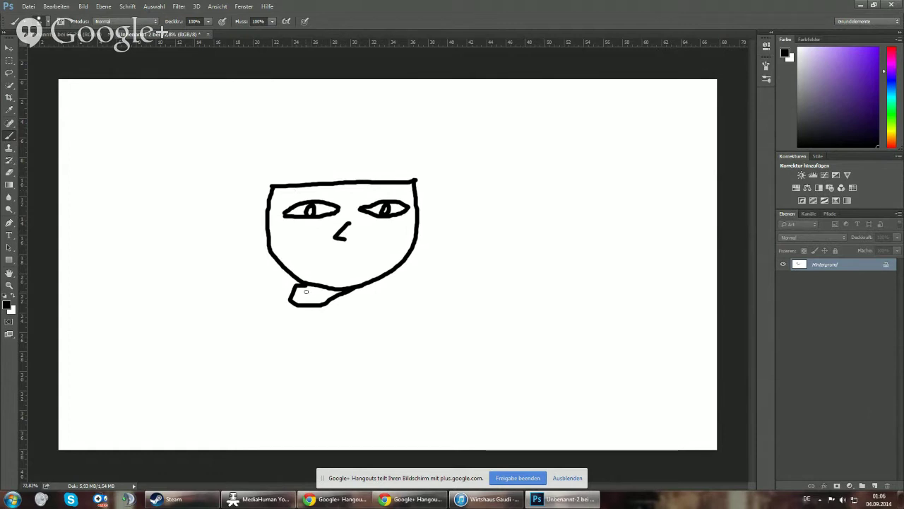
Reduce the brush size and scatter small dots inside the shape below the chin and across the face
{"action": "left_click", "coordinate": [42, 22]}
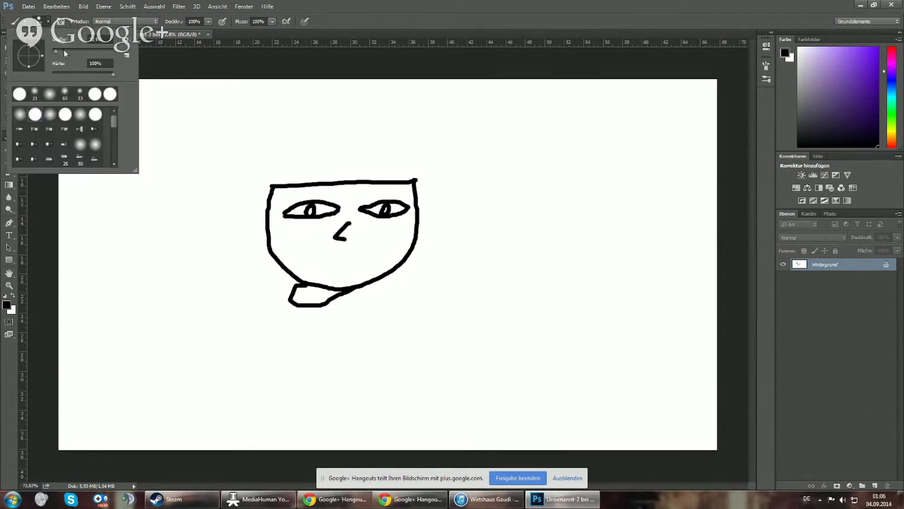
{"action": "left_click", "coordinate": [294, 253]}
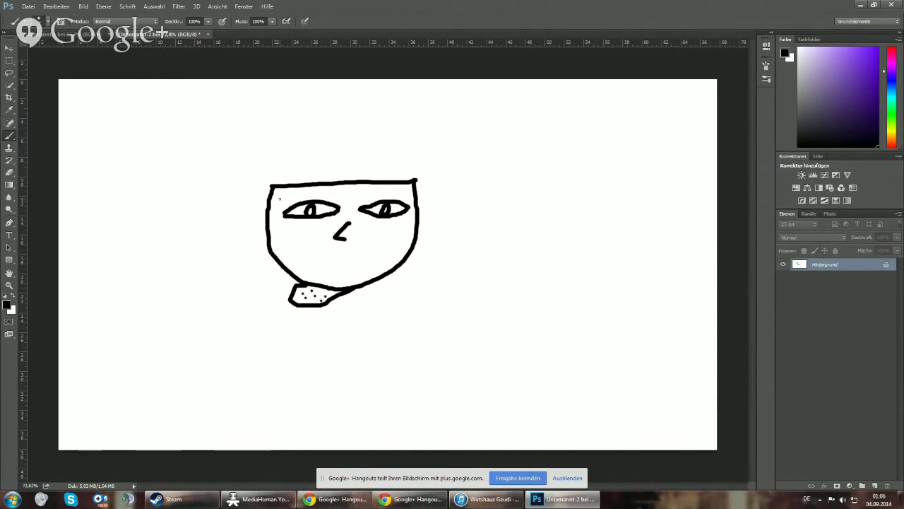
{"action": "left_click", "coordinate": [336, 193]}
{"action": "left_click", "coordinate": [349, 209]}
{"action": "left_click", "coordinate": [371, 225]}
Enlarge the brush and draw a line across the middle of the face, below the eyes
{"action": "left_click", "coordinate": [37, 21]}
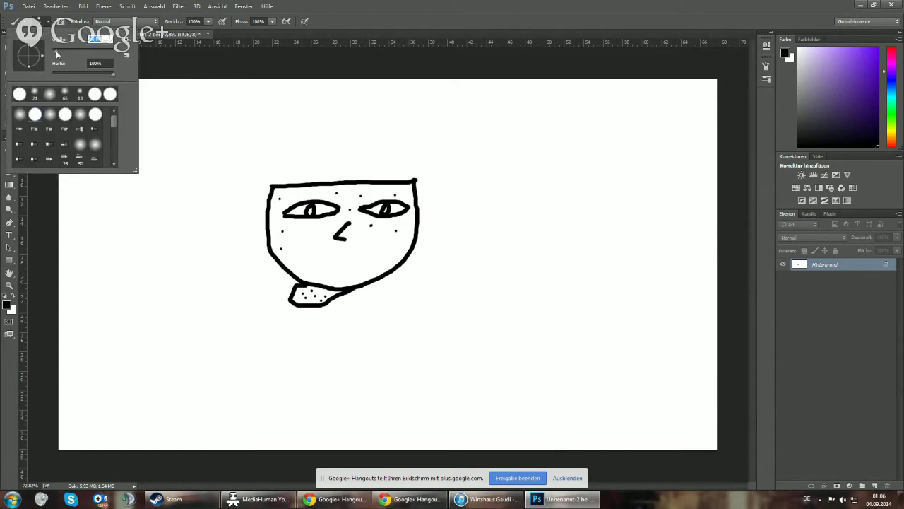
{"action": "left_click", "coordinate": [236, 45]}
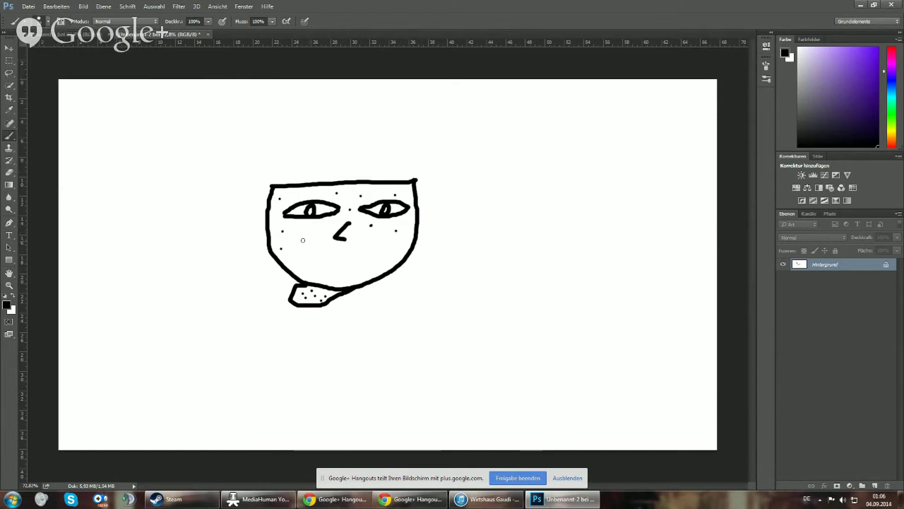
{"action": "mouse_move", "coordinate": [301, 235]}
{"action": "left_mouse_down"}
{"action": "mouse_move", "coordinate": [335, 253]}
{"action": "mouse_move", "coordinate": [384, 243]}
{"action": "left_mouse_up"}
Switch to the Paint doodle and add short dashes to the trail rising from the tip of the central rounded shape
{"action": "mouse_move", "coordinate": [530, 120]}
{"action": "left_mouse_down"}
{"action": "mouse_move", "coordinate": [592, 96]}
{"action": "mouse_move", "coordinate": [557, 94]}
{"action": "left_mouse_up"}
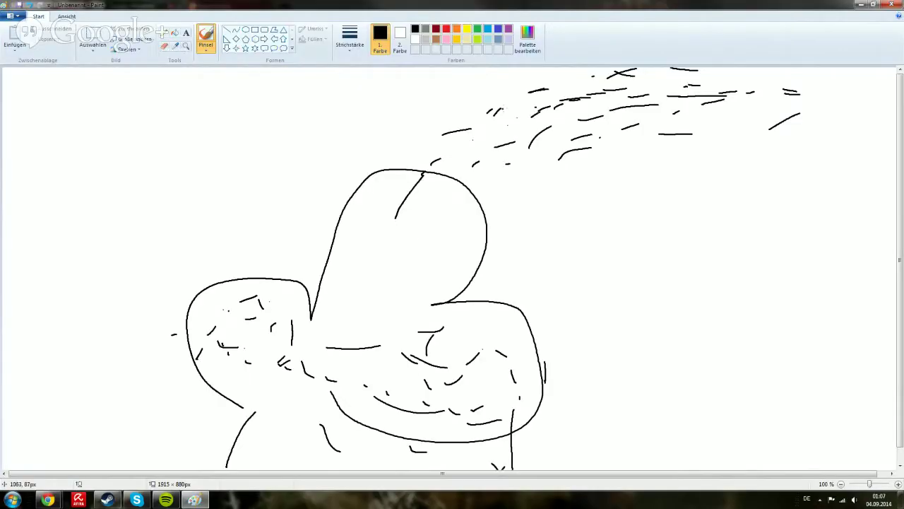
{"action": "left_click_drag", "start_coordinate": [554, 96], "coordinate": [574, 89]}
{"action": "left_click_drag", "start_coordinate": [629, 83], "coordinate": [656, 80]}
{"action": "left_click_drag", "start_coordinate": [495, 118], "coordinate": [564, 112]}
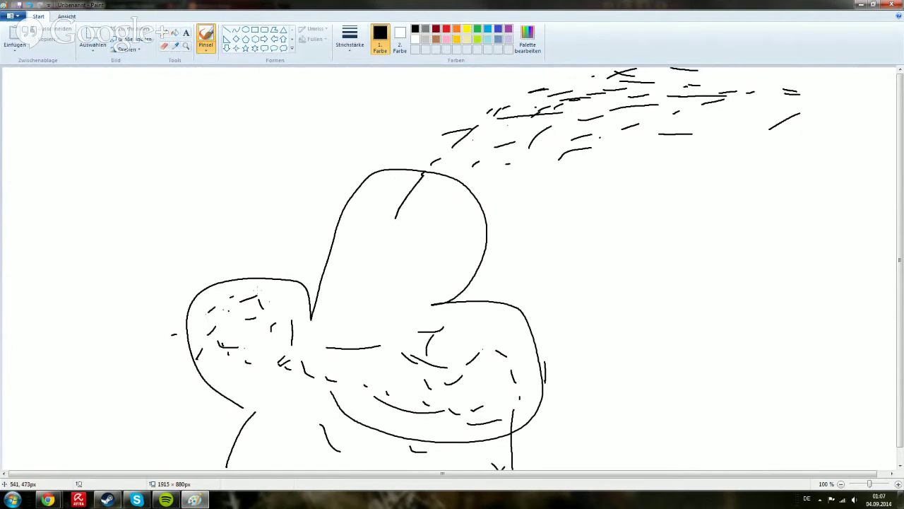
Add more short strokes inside both lower lobes of the Paint doodle and a line between them
{"action": "left_click_drag", "start_coordinate": [293, 381], "coordinate": [340, 387]}
{"action": "left_click_drag", "start_coordinate": [455, 348], "coordinate": [442, 356]}
{"action": "left_click_drag", "start_coordinate": [434, 361], "coordinate": [403, 392]}
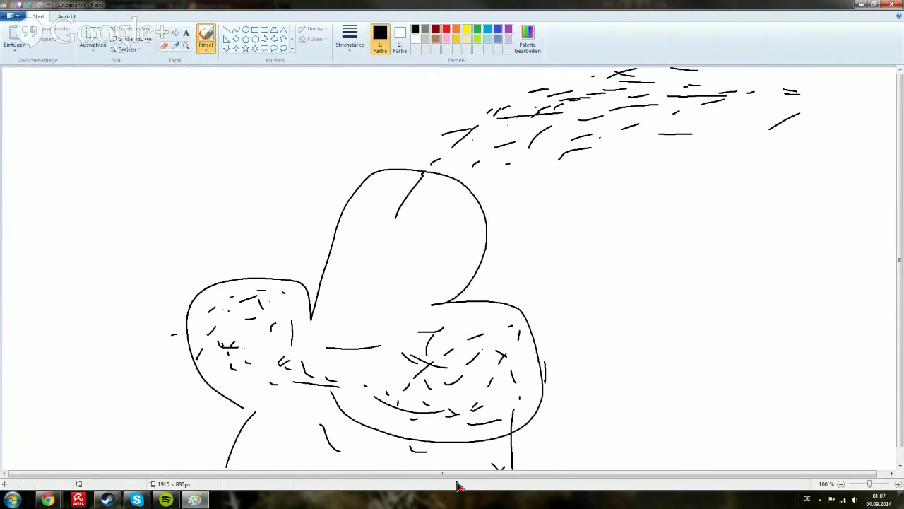
Switch to the Google+ Hangouts window in Chrome to view the shared comic drawing
{"action": "left_click", "coordinate": [48, 500]}
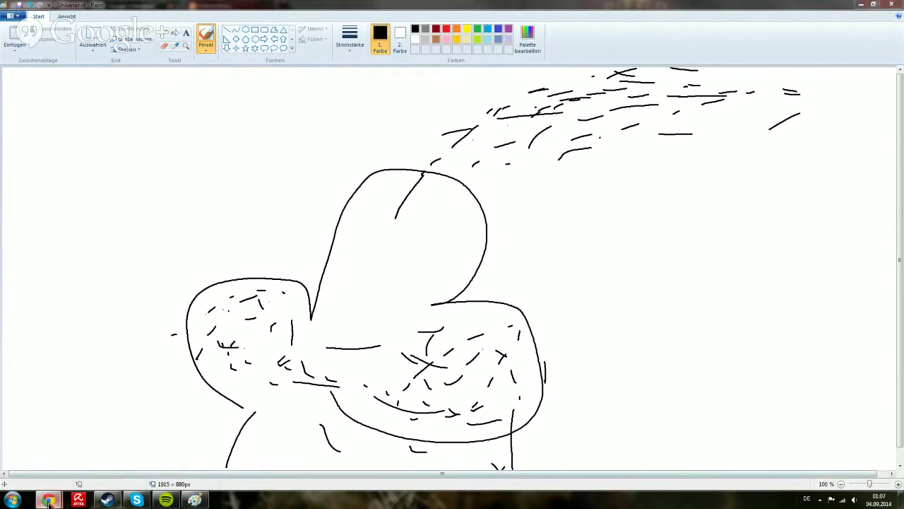
{"action": "left_click", "coordinate": [67, 455]}
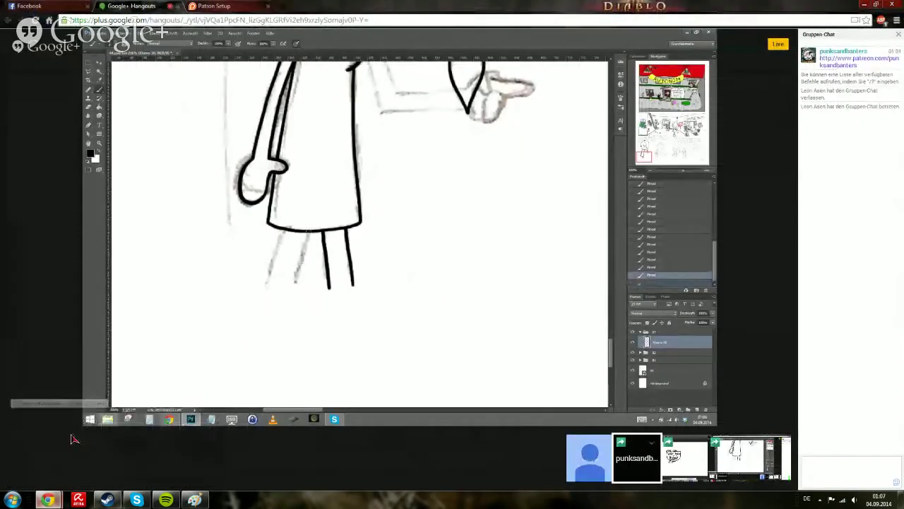
{"action": "left_click", "coordinate": [65, 12]}
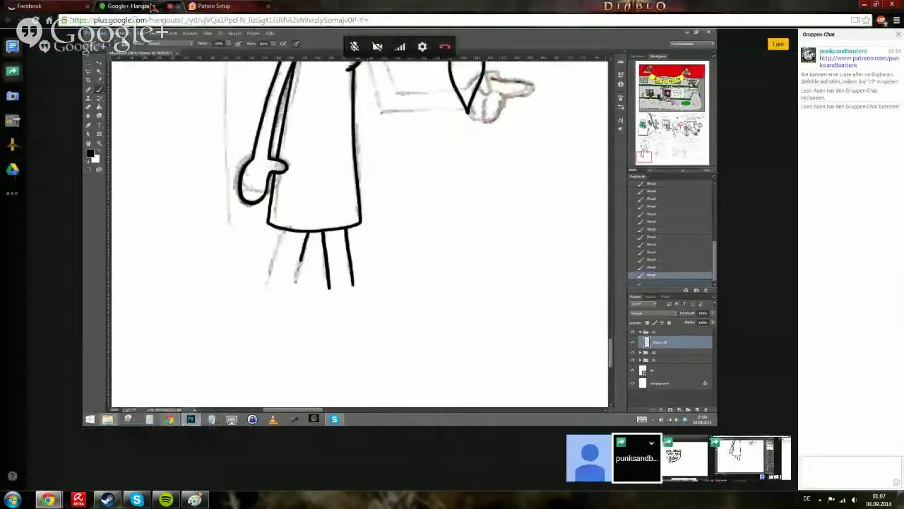
{"action": "left_click", "coordinate": [130, 7]}
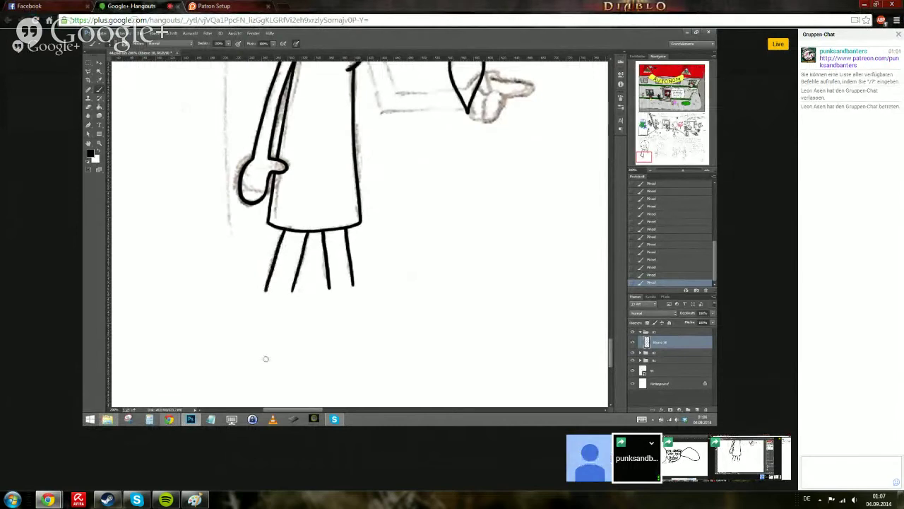
{"action": "left_click", "coordinate": [237, 10]}
{"action": "scroll", "coordinate": [474, 207], "scroll_direction": "down", "scroll_amount": 3}
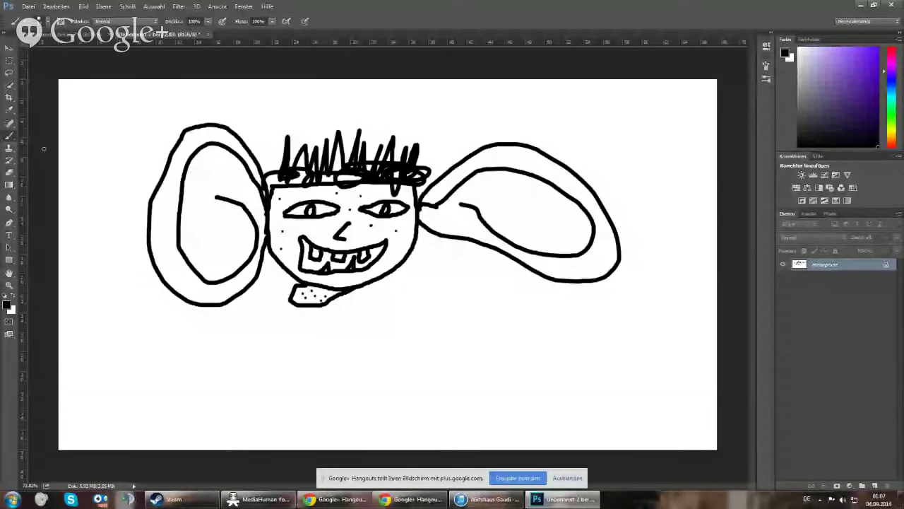
Set the brush opacity to 18% and add light grey shading to the cheek, jaw and eyes, plus spirals inside both ears
{"action": "left_click", "coordinate": [207, 21]}
{"action": "left_click_drag", "start_coordinate": [207, 34], "coordinate": [168, 35]}
{"action": "left_click", "coordinate": [376, 7]}
{"action": "mouse_move", "coordinate": [287, 237]}
{"action": "left_mouse_down"}
{"action": "mouse_move", "coordinate": [300, 231]}
{"action": "mouse_move", "coordinate": [279, 212]}
{"action": "left_mouse_up"}
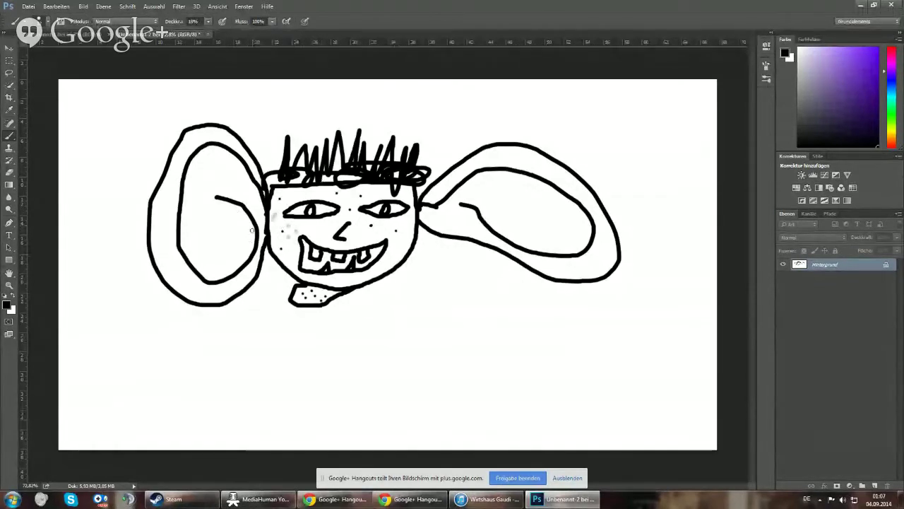
{"action": "mouse_move", "coordinate": [214, 198]}
{"action": "left_mouse_down"}
{"action": "mouse_move", "coordinate": [246, 211]}
{"action": "mouse_move", "coordinate": [258, 236]}
{"action": "left_mouse_up"}
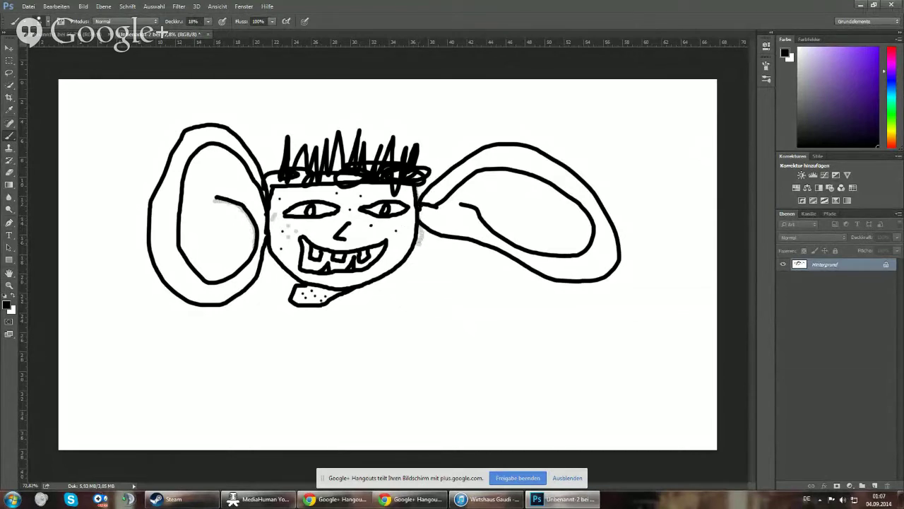
{"action": "mouse_move", "coordinate": [418, 235]}
{"action": "left_mouse_down"}
{"action": "mouse_move", "coordinate": [394, 274]}
{"action": "mouse_move", "coordinate": [350, 290]}
{"action": "left_mouse_up"}
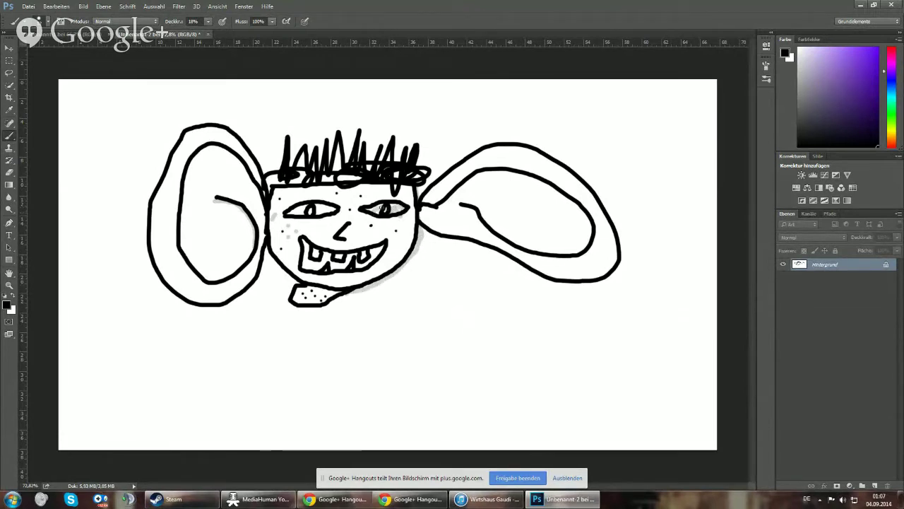
{"action": "mouse_move", "coordinate": [311, 212]}
{"action": "left_mouse_down"}
{"action": "mouse_move", "coordinate": [297, 212]}
{"action": "mouse_move", "coordinate": [319, 205]}
{"action": "left_mouse_up"}
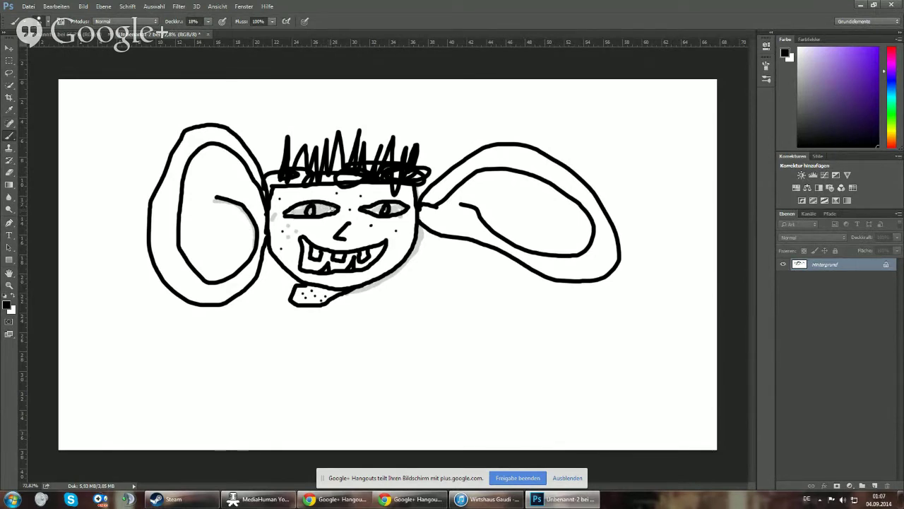
{"action": "mouse_move", "coordinate": [459, 190]}
{"action": "left_mouse_down"}
{"action": "mouse_move", "coordinate": [481, 187]}
{"action": "mouse_move", "coordinate": [564, 233]}
{"action": "mouse_move", "coordinate": [495, 215]}
{"action": "mouse_move", "coordinate": [544, 210]}
{"action": "left_mouse_up"}
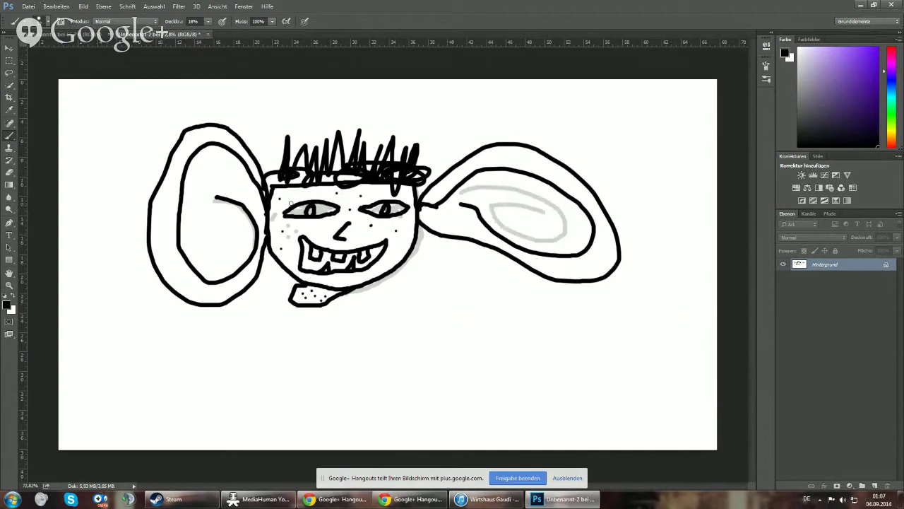
{"action": "mouse_move", "coordinate": [256, 192]}
{"action": "left_mouse_down"}
{"action": "mouse_move", "coordinate": [206, 168]}
{"action": "mouse_move", "coordinate": [195, 232]}
{"action": "mouse_move", "coordinate": [223, 220]}
{"action": "left_mouse_up"}
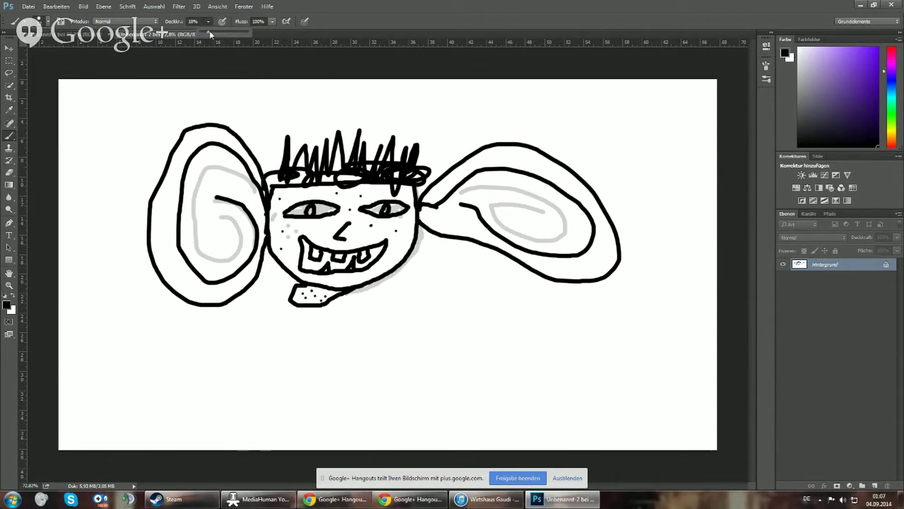
Set the brush opacity to 100% and open the brush size and hardness settings
{"action": "key", "text": "0"}
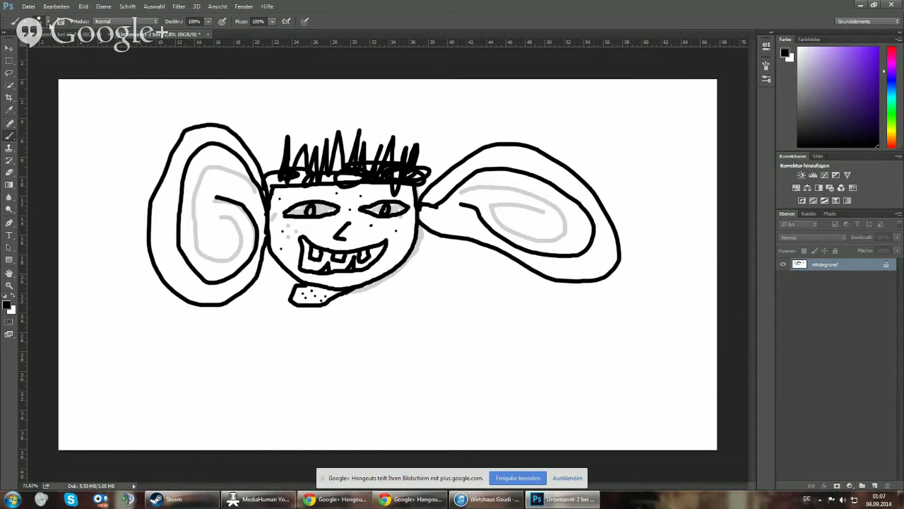
{"action": "left_click", "coordinate": [52, 22]}
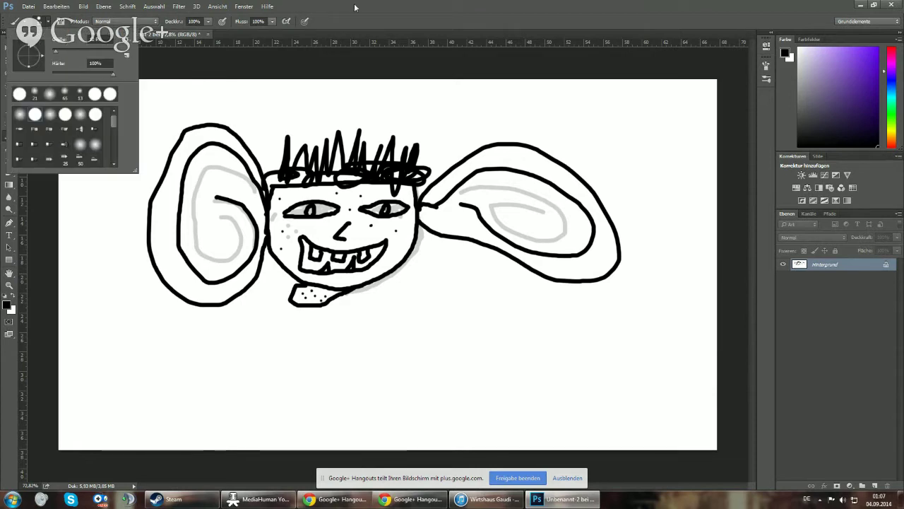
{"action": "left_click", "coordinate": [455, 9]}
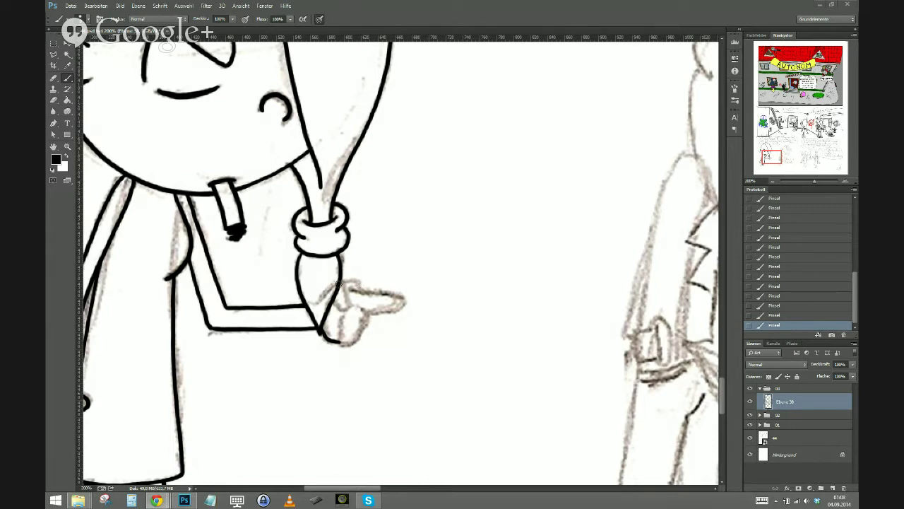
Ink the thumb, pointing finger and curled fingers of the girl's raised hand over the pencil sketch
{"action": "left_click_drag", "start_coordinate": [337, 284], "coordinate": [346, 298]}
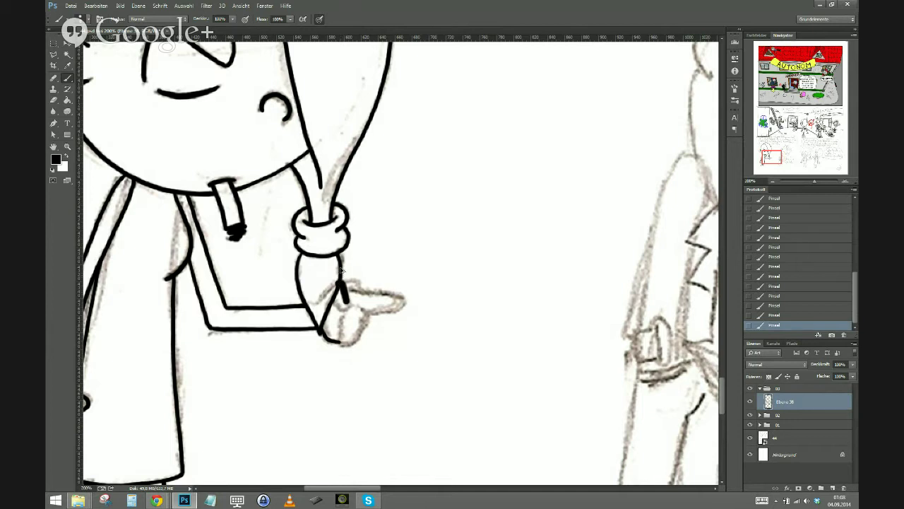
{"action": "key", "text": "ctrl+z"}
{"action": "mouse_move", "coordinate": [341, 281]}
{"action": "left_mouse_down"}
{"action": "mouse_move", "coordinate": [347, 301]}
{"action": "mouse_move", "coordinate": [339, 308]}
{"action": "mouse_move", "coordinate": [331, 295]}
{"action": "left_mouse_up"}
{"action": "mouse_move", "coordinate": [345, 287]}
{"action": "left_mouse_down"}
{"action": "mouse_move", "coordinate": [400, 295]}
{"action": "mouse_move", "coordinate": [385, 311]}
{"action": "mouse_move", "coordinate": [353, 307]}
{"action": "left_mouse_up"}
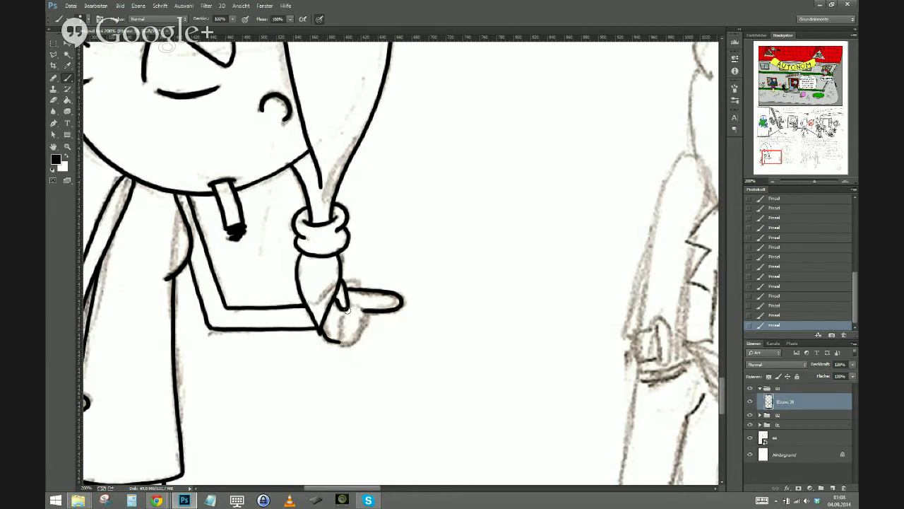
{"action": "mouse_move", "coordinate": [346, 311]}
{"action": "left_mouse_down"}
{"action": "mouse_move", "coordinate": [339, 335]}
{"action": "mouse_move", "coordinate": [358, 335]}
{"action": "mouse_move", "coordinate": [358, 308]}
{"action": "left_mouse_up"}
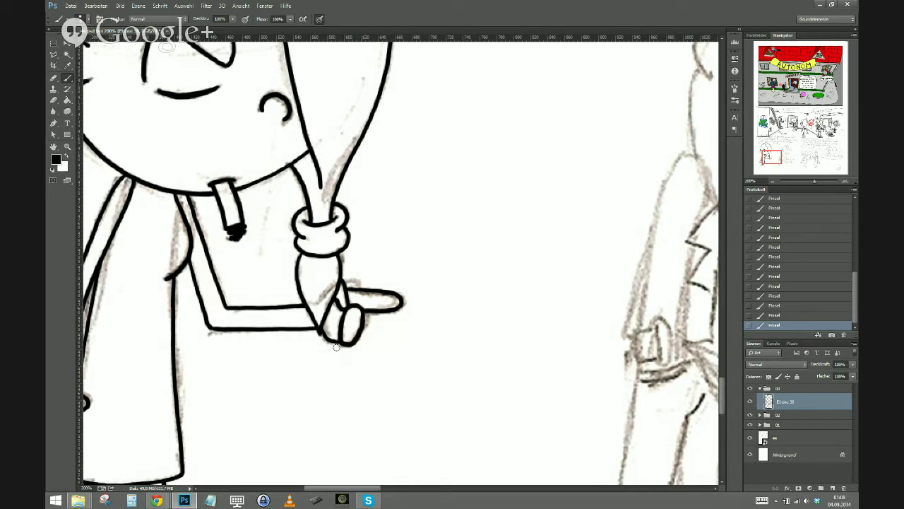
Clean up the inked lines of the curled fingers with the Eraser, then return to the Brush
{"action": "left_click", "coordinate": [53, 99]}
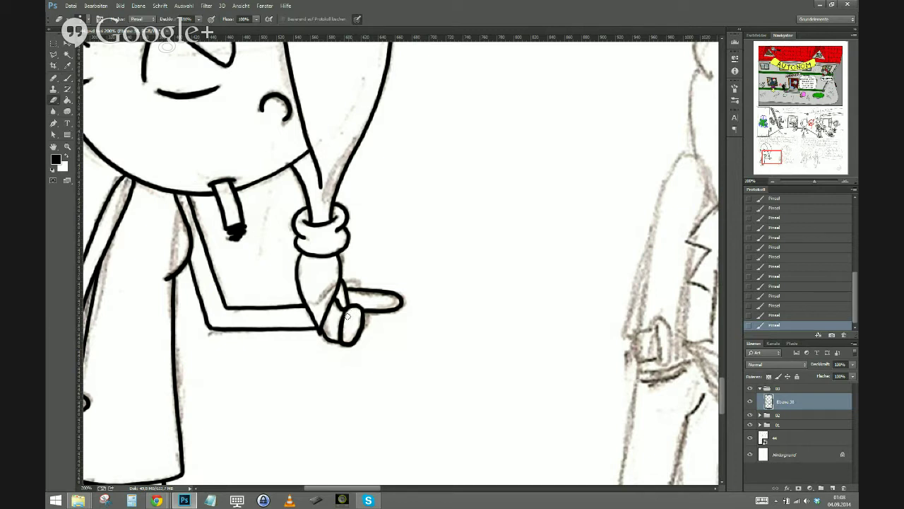
{"action": "left_click_drag", "start_coordinate": [345, 328], "coordinate": [336, 342]}
{"action": "key", "text": "b"}
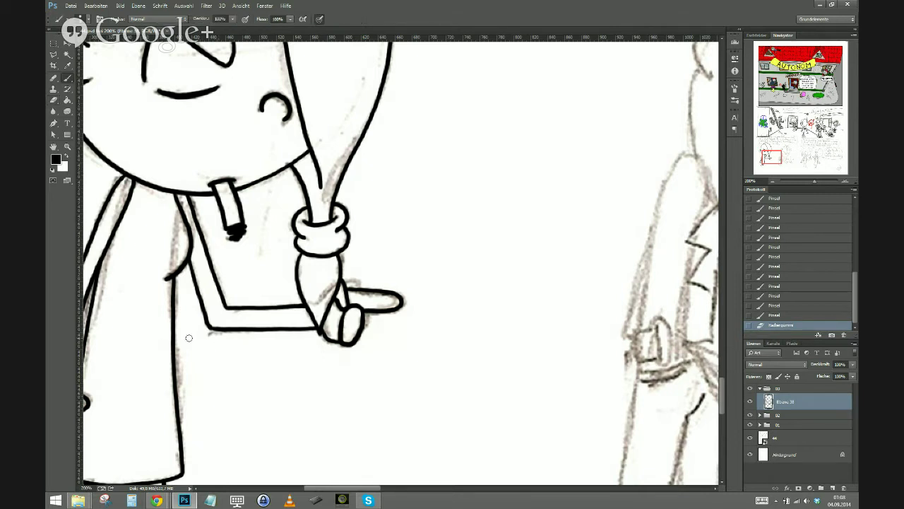
Add a new layer and ink the outer and inner ear curves of the spiky-haired character
{"action": "key", "text": "ctrl+minus"}
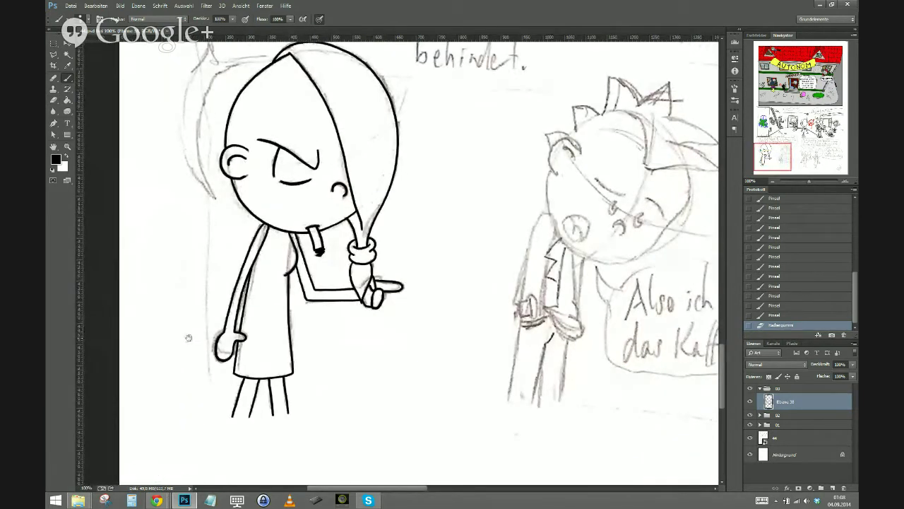
{"action": "mouse_move", "coordinate": [417, 288]}
{"action": "left_mouse_down"}
{"action": "mouse_move", "coordinate": [273, 322]}
{"action": "mouse_move", "coordinate": [238, 349]}
{"action": "left_mouse_up"}
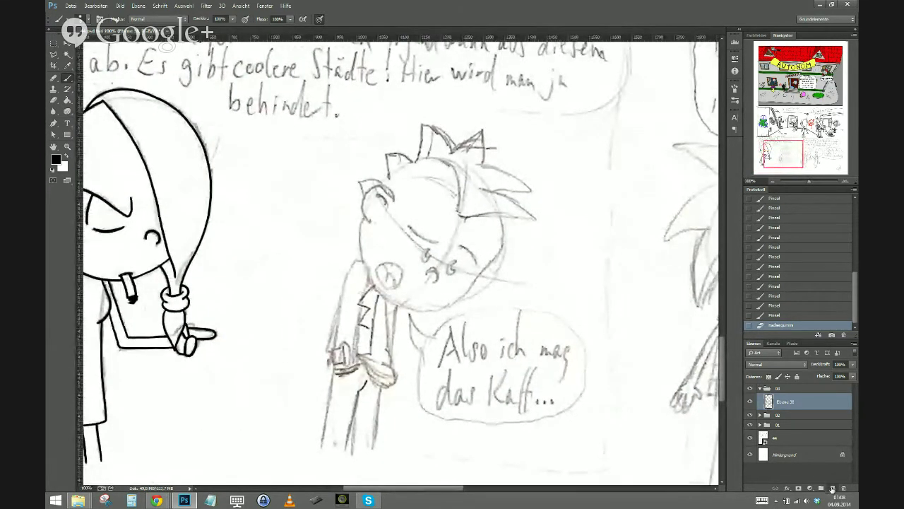
{"action": "left_click", "coordinate": [832, 488]}
{"action": "mouse_move", "coordinate": [254, 302]}
{"action": "left_mouse_down"}
{"action": "mouse_move", "coordinate": [206, 378]}
{"action": "mouse_move", "coordinate": [181, 379]}
{"action": "left_mouse_up"}
{"action": "key", "text": "ctrl+plus"}
{"action": "left_click_drag", "start_coordinate": [195, 431], "coordinate": [329, 358]}
{"action": "mouse_move", "coordinate": [378, 241]}
{"action": "left_mouse_down"}
{"action": "mouse_move", "coordinate": [364, 215]}
{"action": "mouse_move", "coordinate": [342, 209]}
{"action": "mouse_move", "coordinate": [322, 232]}
{"action": "mouse_move", "coordinate": [322, 276]}
{"action": "mouse_move", "coordinate": [333, 281]}
{"action": "left_mouse_up"}
{"action": "mouse_move", "coordinate": [365, 247]}
{"action": "left_mouse_down"}
{"action": "mouse_move", "coordinate": [355, 229]}
{"action": "mouse_move", "coordinate": [337, 233]}
{"action": "left_mouse_up"}
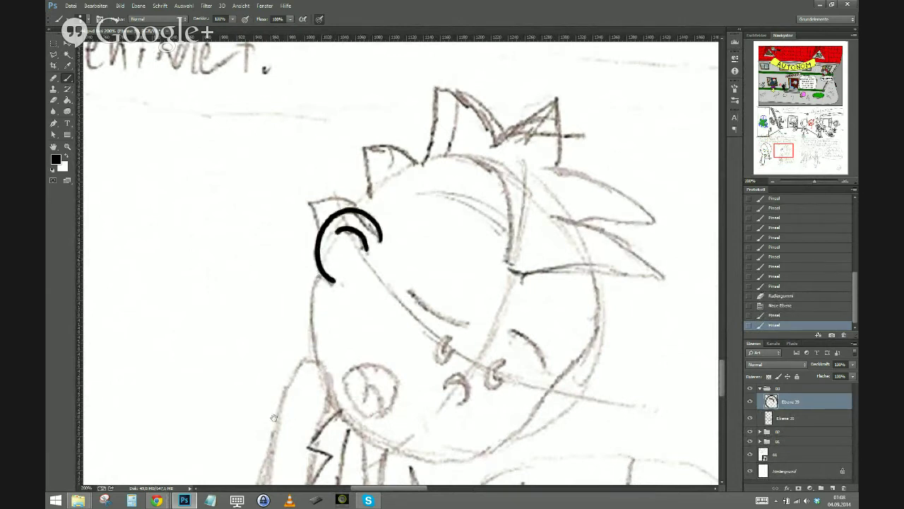
Ink the spiky-haired character's shoulder and outer arm line down to the wrist, plus a short inner arm stroke
{"action": "mouse_move", "coordinate": [266, 435]}
{"action": "left_mouse_down"}
{"action": "mouse_move", "coordinate": [289, 343]}
{"action": "mouse_move", "coordinate": [321, 317]}
{"action": "left_mouse_up"}
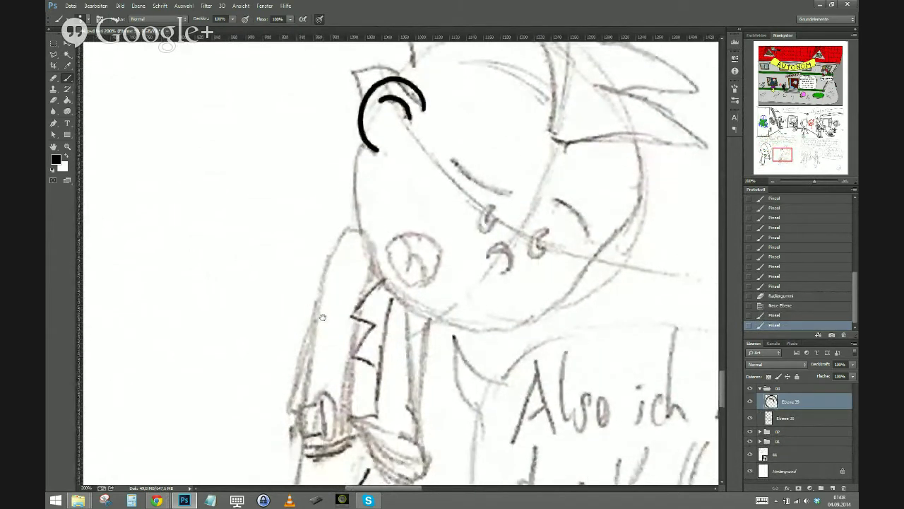
{"action": "left_click_drag", "start_coordinate": [326, 325], "coordinate": [344, 292]}
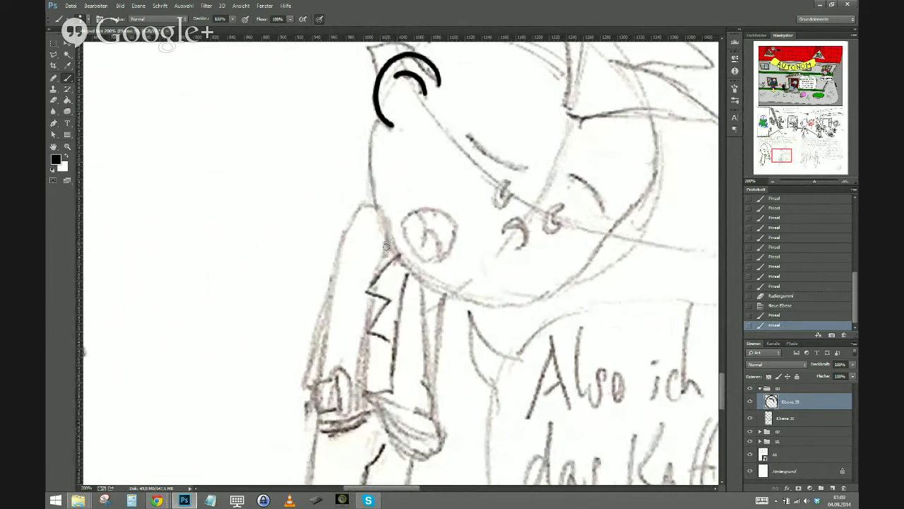
{"action": "mouse_move", "coordinate": [388, 242]}
{"action": "left_mouse_down"}
{"action": "mouse_move", "coordinate": [372, 205]}
{"action": "mouse_move", "coordinate": [355, 213]}
{"action": "mouse_move", "coordinate": [330, 284]}
{"action": "mouse_move", "coordinate": [318, 385]}
{"action": "left_mouse_up"}
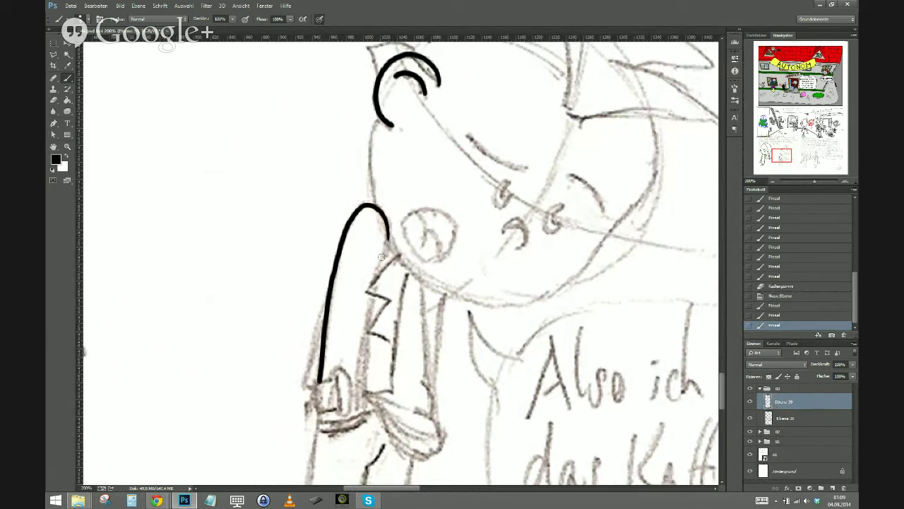
{"action": "left_click_drag", "start_coordinate": [387, 248], "coordinate": [381, 212]}
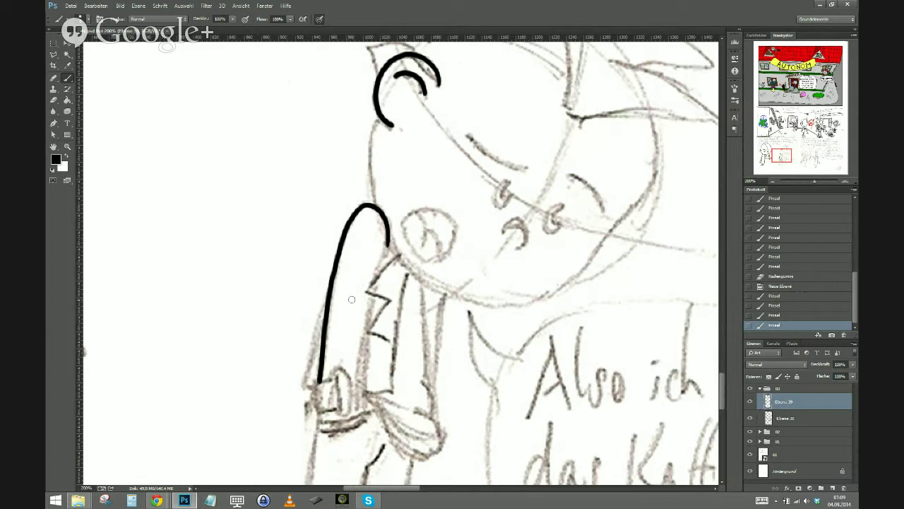
{"action": "left_click_drag", "start_coordinate": [383, 260], "coordinate": [380, 274]}
Ink the head outline of the spiky-haired character between the ear and the shoulder
{"action": "left_click_drag", "start_coordinate": [304, 318], "coordinate": [210, 337]}
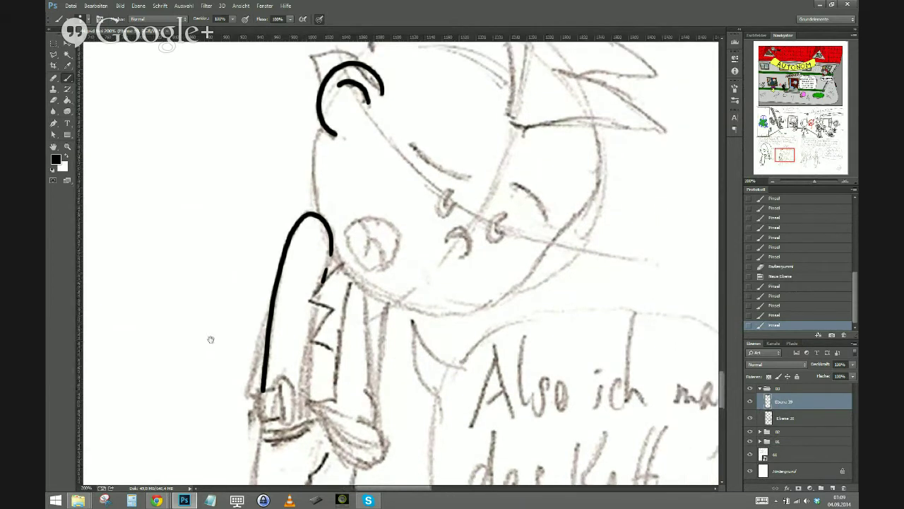
{"action": "left_click_drag", "start_coordinate": [230, 220], "coordinate": [217, 272]}
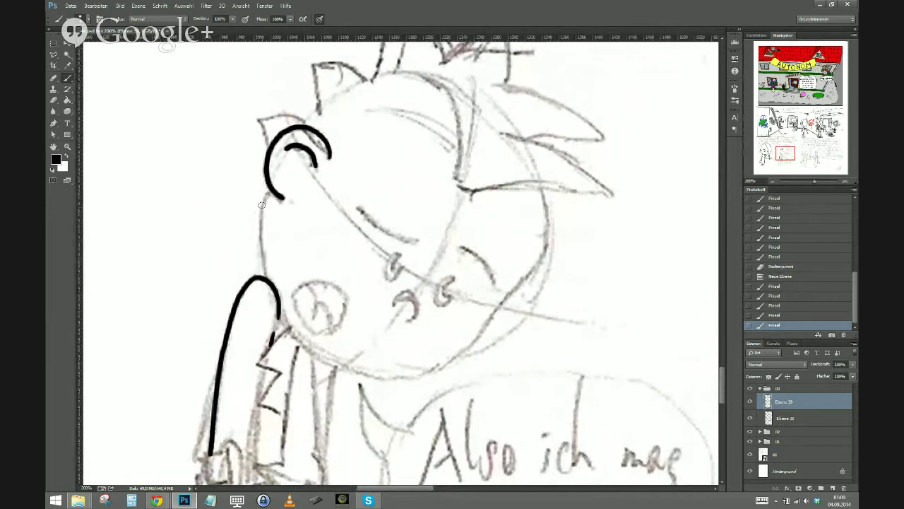
{"action": "left_click_drag", "start_coordinate": [195, 270], "coordinate": [241, 280]}
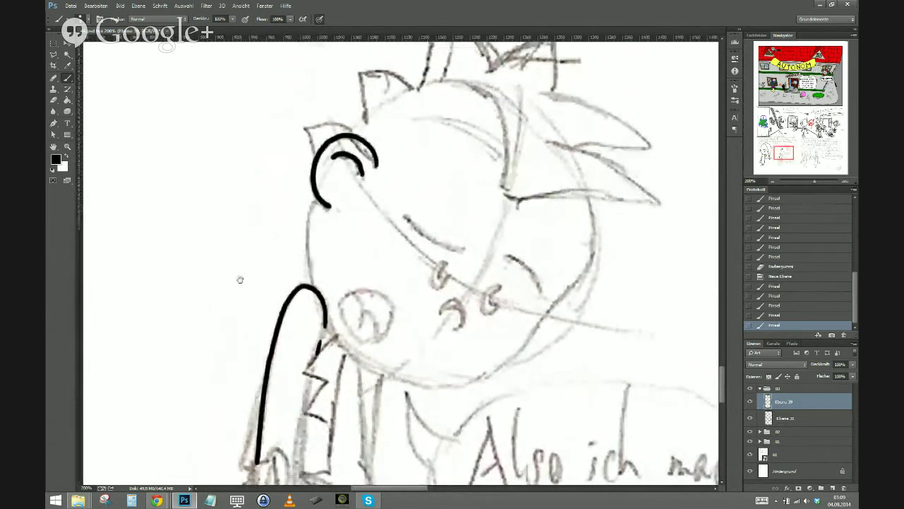
{"action": "mouse_move", "coordinate": [318, 199]}
{"action": "left_mouse_down"}
{"action": "mouse_move", "coordinate": [306, 225]}
{"action": "mouse_move", "coordinate": [311, 292]}
{"action": "left_mouse_up"}
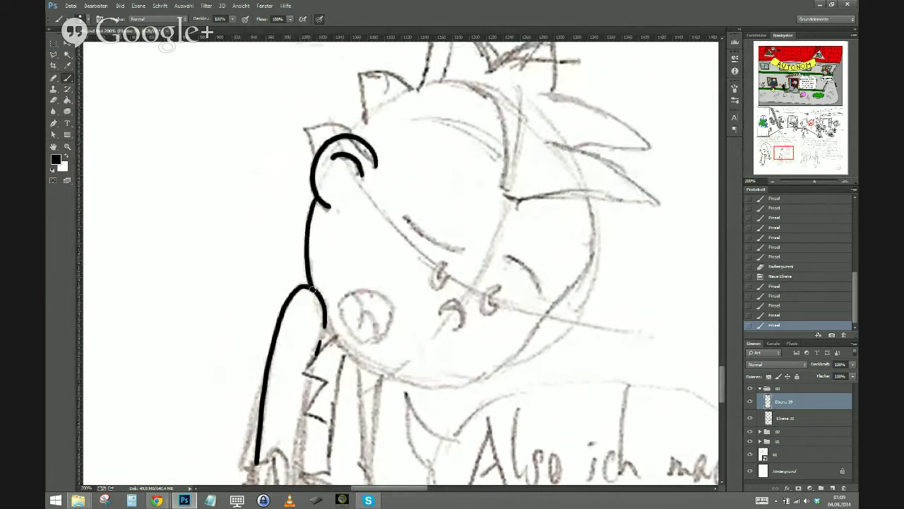
{"action": "mouse_move", "coordinate": [324, 324]}
{"action": "left_mouse_down"}
{"action": "mouse_move", "coordinate": [356, 361]}
{"action": "mouse_move", "coordinate": [399, 382]}
{"action": "mouse_move", "coordinate": [451, 387]}
{"action": "mouse_move", "coordinate": [493, 373]}
{"action": "mouse_move", "coordinate": [590, 261]}
{"action": "mouse_move", "coordinate": [586, 196]}
{"action": "left_mouse_up"}
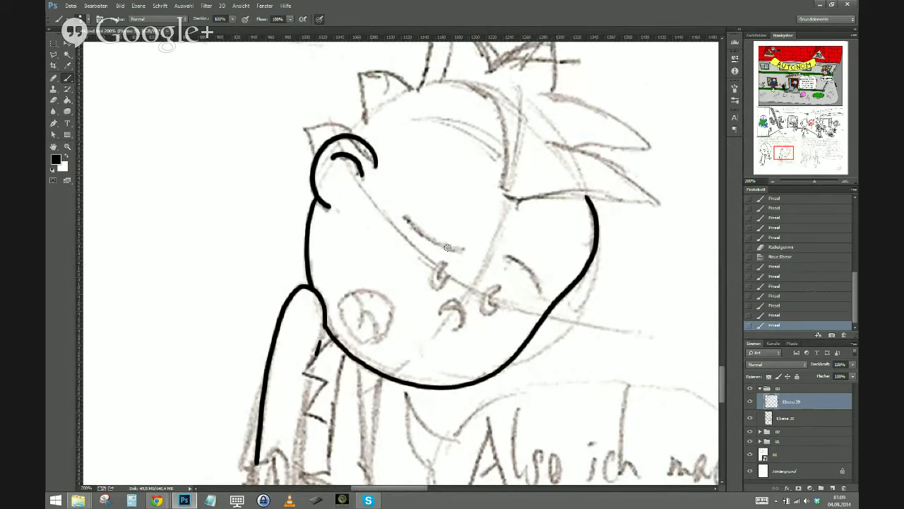
{"action": "key", "text": "ctrl+z"}
{"action": "mouse_move", "coordinate": [325, 322]}
{"action": "left_mouse_down"}
{"action": "mouse_move", "coordinate": [367, 369]}
{"action": "mouse_move", "coordinate": [403, 382]}
{"action": "mouse_move", "coordinate": [460, 385]}
{"action": "mouse_move", "coordinate": [487, 374]}
{"action": "mouse_move", "coordinate": [582, 273]}
{"action": "mouse_move", "coordinate": [582, 196]}
{"action": "left_mouse_up"}
{"action": "key", "text": "ctrl+z"}
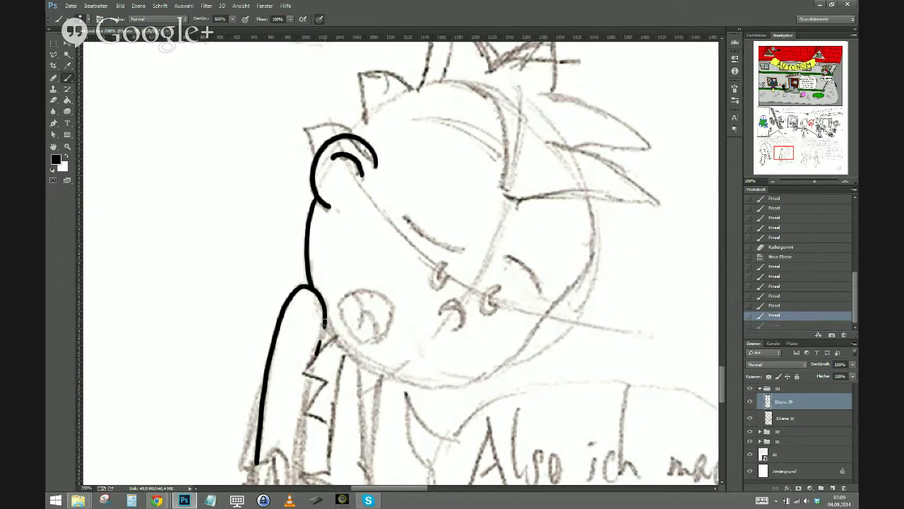
{"action": "left_click_drag", "start_coordinate": [324, 321], "coordinate": [338, 343]}
{"action": "mouse_move", "coordinate": [369, 366]}
{"action": "left_mouse_down"}
{"action": "mouse_move", "coordinate": [427, 383]}
{"action": "mouse_move", "coordinate": [501, 365]}
{"action": "mouse_move", "coordinate": [583, 272]}
{"action": "mouse_move", "coordinate": [595, 233]}
{"action": "mouse_move", "coordinate": [586, 195]}
{"action": "left_mouse_up"}
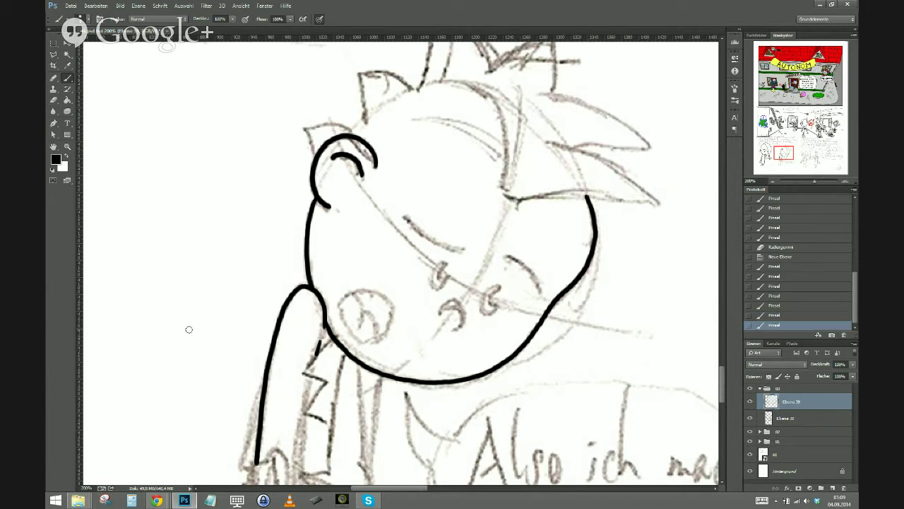
{"action": "key", "text": "ctrl+z"}
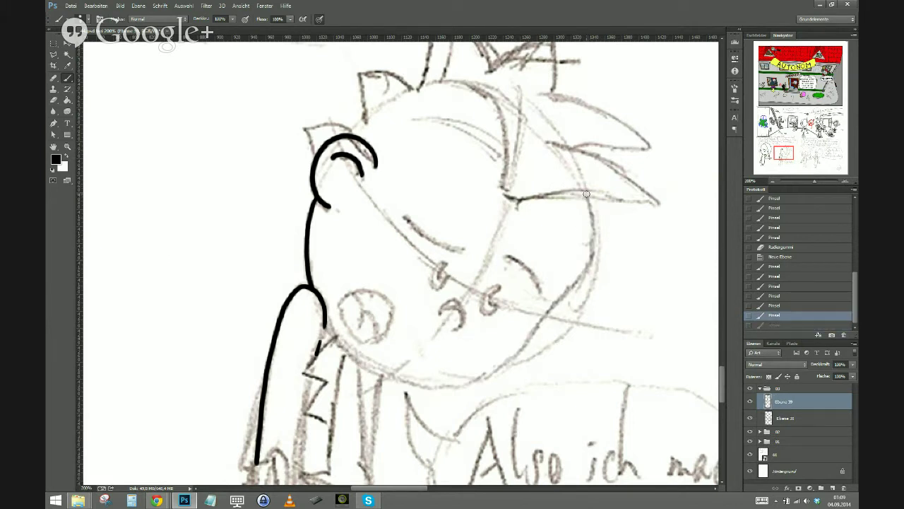
Ink the jaw in two strokes, from the hair spike down to the chin and from the shoulder to meet it
{"action": "mouse_move", "coordinate": [587, 197]}
{"action": "left_mouse_down"}
{"action": "mouse_move", "coordinate": [590, 227]}
{"action": "mouse_move", "coordinate": [577, 279]}
{"action": "mouse_move", "coordinate": [514, 359]}
{"action": "mouse_move", "coordinate": [449, 389]}
{"action": "left_mouse_up"}
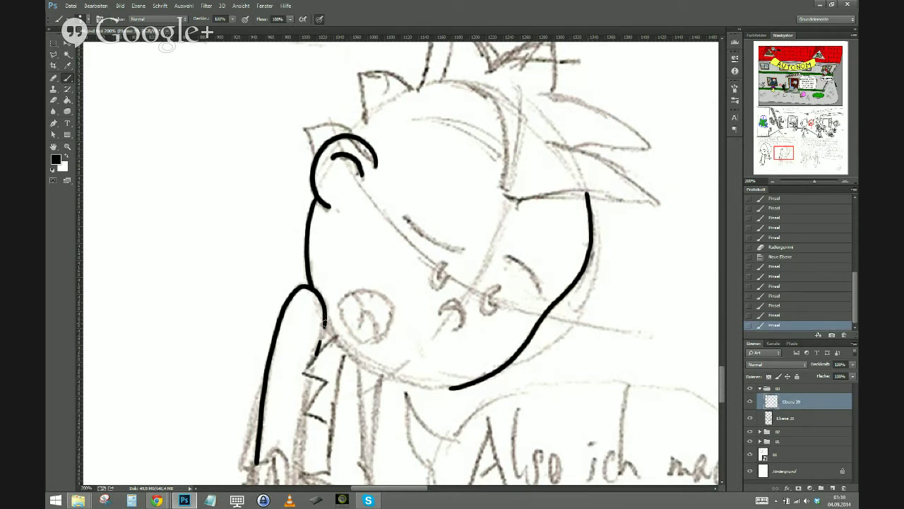
{"action": "mouse_move", "coordinate": [324, 324]}
{"action": "left_mouse_down"}
{"action": "mouse_move", "coordinate": [366, 368]}
{"action": "mouse_move", "coordinate": [458, 390]}
{"action": "left_mouse_up"}
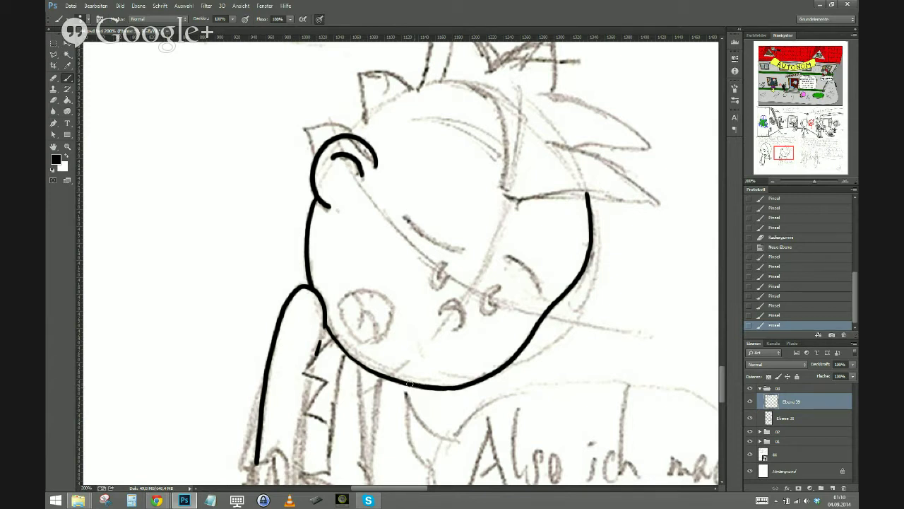
{"action": "left_click", "coordinate": [402, 382]}
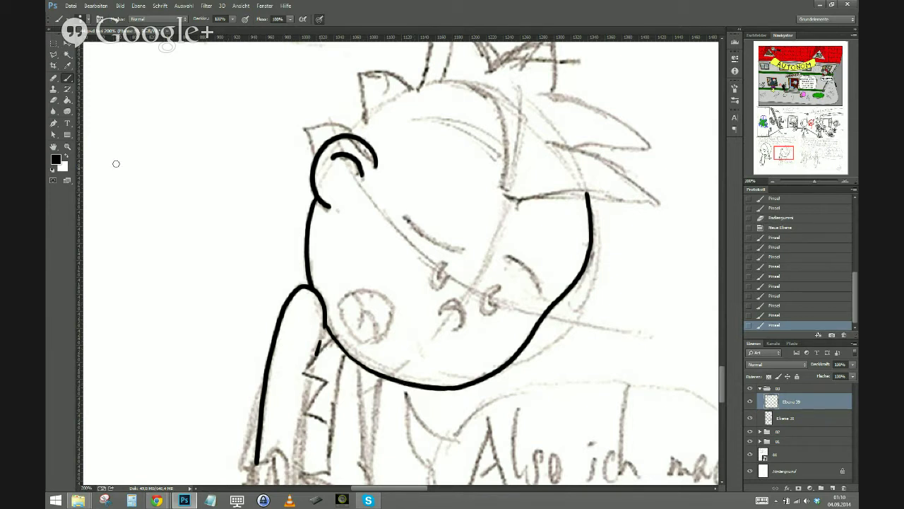
Smooth the chin and jaw outline with a brush touch-up and erase its uneven outer edge, returning to the Brush tool
{"action": "left_click_drag", "start_coordinate": [451, 388], "coordinate": [433, 388]}
{"action": "left_click", "coordinate": [53, 102]}
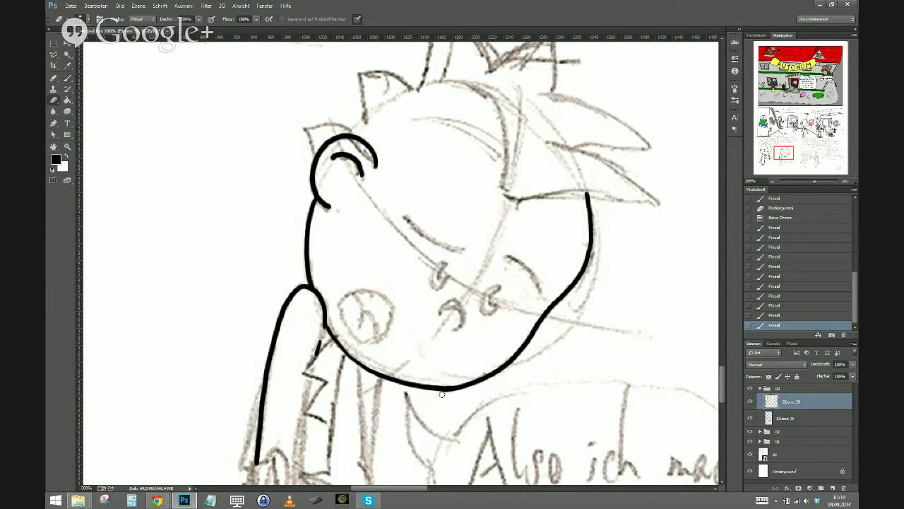
{"action": "mouse_move", "coordinate": [461, 391]}
{"action": "left_mouse_down"}
{"action": "mouse_move", "coordinate": [426, 395]}
{"action": "mouse_move", "coordinate": [460, 395]}
{"action": "left_mouse_up"}
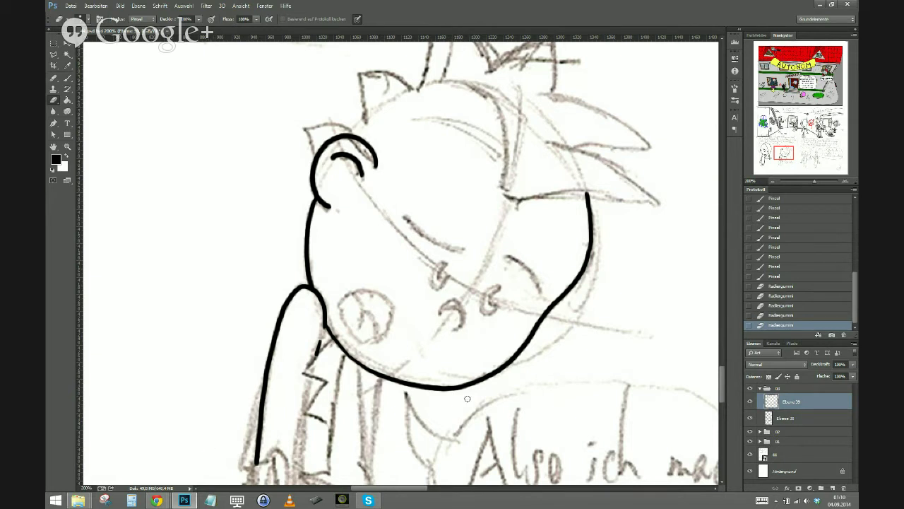
{"action": "mouse_move", "coordinate": [464, 390]}
{"action": "left_mouse_down"}
{"action": "mouse_move", "coordinate": [431, 394]}
{"action": "mouse_move", "coordinate": [373, 378]}
{"action": "left_mouse_up"}
{"action": "left_click", "coordinate": [67, 78]}
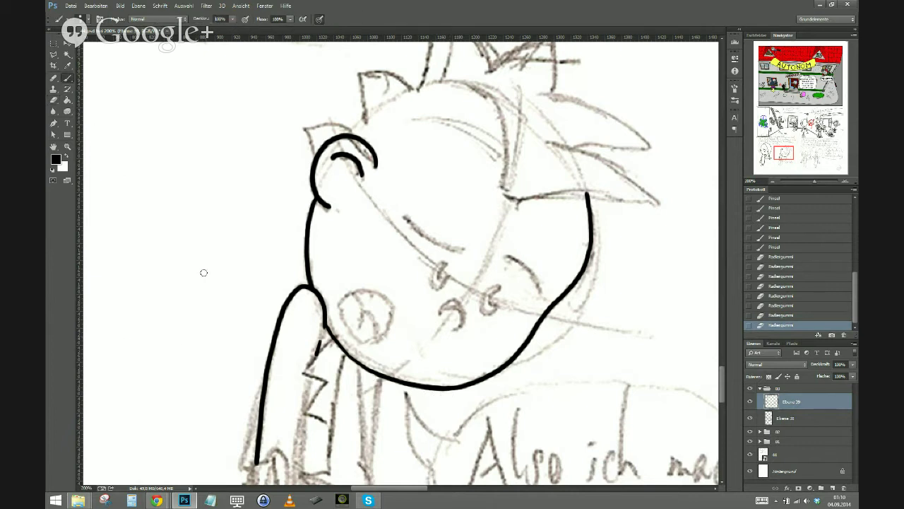
Ink the jagged jacket edge running down from below the jaw, beside the arm
{"action": "left_click_drag", "start_coordinate": [276, 396], "coordinate": [360, 235]}
{"action": "mouse_move", "coordinate": [406, 209]}
{"action": "left_mouse_down"}
{"action": "mouse_move", "coordinate": [378, 243]}
{"action": "mouse_move", "coordinate": [399, 251]}
{"action": "mouse_move", "coordinate": [378, 245]}
{"action": "left_mouse_up"}
{"action": "key", "text": "ctrl+z"}
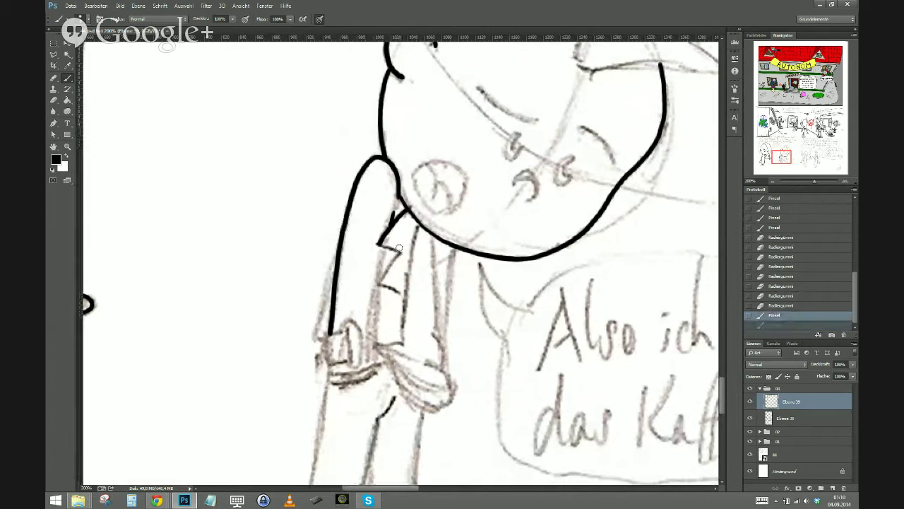
{"action": "mouse_move", "coordinate": [379, 245]}
{"action": "left_mouse_down"}
{"action": "mouse_move", "coordinate": [387, 268]}
{"action": "mouse_move", "coordinate": [376, 286]}
{"action": "mouse_move", "coordinate": [400, 294]}
{"action": "mouse_move", "coordinate": [377, 284]}
{"action": "left_mouse_up"}
Ink the curved band, square cuff and oval loop at the wrist, plus the inner arm line down from the jagged edge
{"action": "left_click_drag", "start_coordinate": [283, 417], "coordinate": [325, 337]}
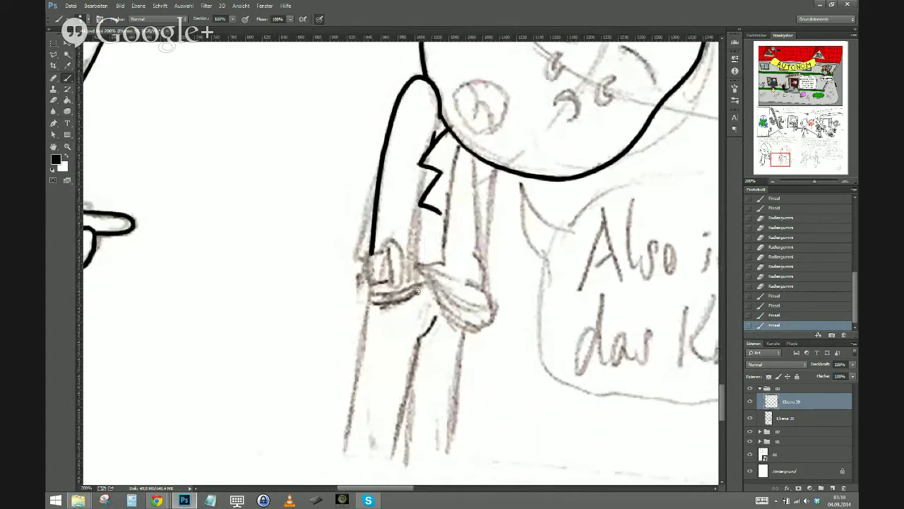
{"action": "left_click_drag", "start_coordinate": [419, 290], "coordinate": [372, 304]}
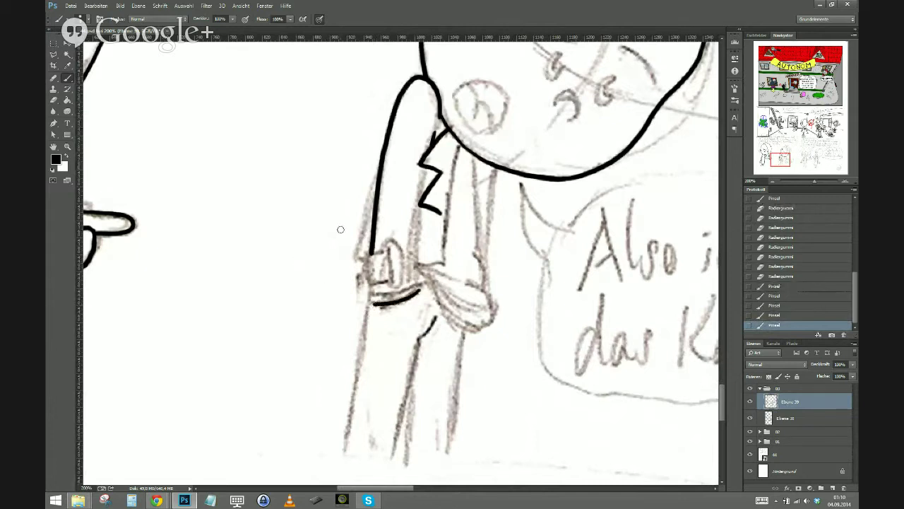
{"action": "mouse_move", "coordinate": [386, 251]}
{"action": "left_mouse_down"}
{"action": "mouse_move", "coordinate": [371, 253]}
{"action": "mouse_move", "coordinate": [368, 276]}
{"action": "mouse_move", "coordinate": [383, 283]}
{"action": "mouse_move", "coordinate": [388, 253]}
{"action": "mouse_move", "coordinate": [391, 283]}
{"action": "left_mouse_up"}
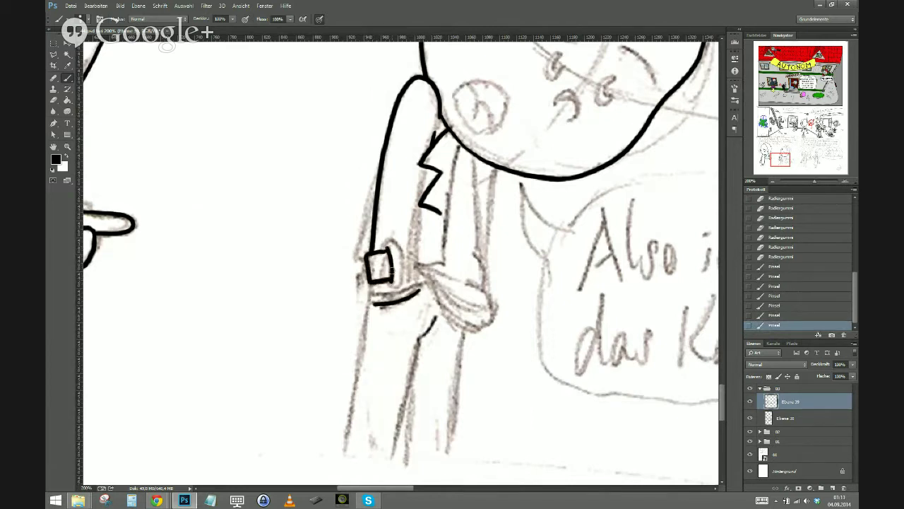
{"action": "mouse_move", "coordinate": [385, 282]}
{"action": "left_mouse_down"}
{"action": "mouse_move", "coordinate": [400, 283]}
{"action": "mouse_move", "coordinate": [394, 244]}
{"action": "mouse_move", "coordinate": [383, 240]}
{"action": "mouse_move", "coordinate": [380, 258]}
{"action": "left_mouse_up"}
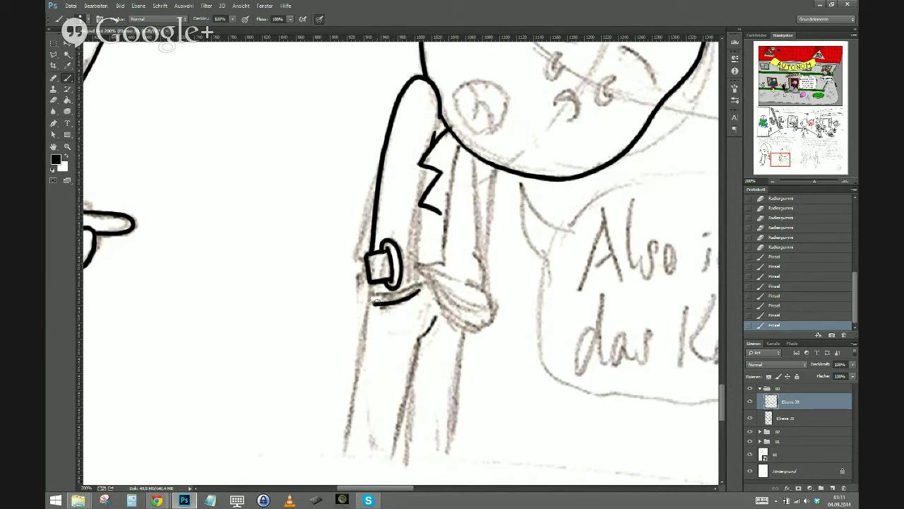
{"action": "left_click_drag", "start_coordinate": [371, 281], "coordinate": [372, 297]}
{"action": "mouse_move", "coordinate": [425, 164]}
{"action": "left_mouse_down"}
{"action": "mouse_move", "coordinate": [415, 281]}
{"action": "mouse_move", "coordinate": [375, 293]}
{"action": "mouse_move", "coordinate": [408, 277]}
{"action": "left_mouse_up"}
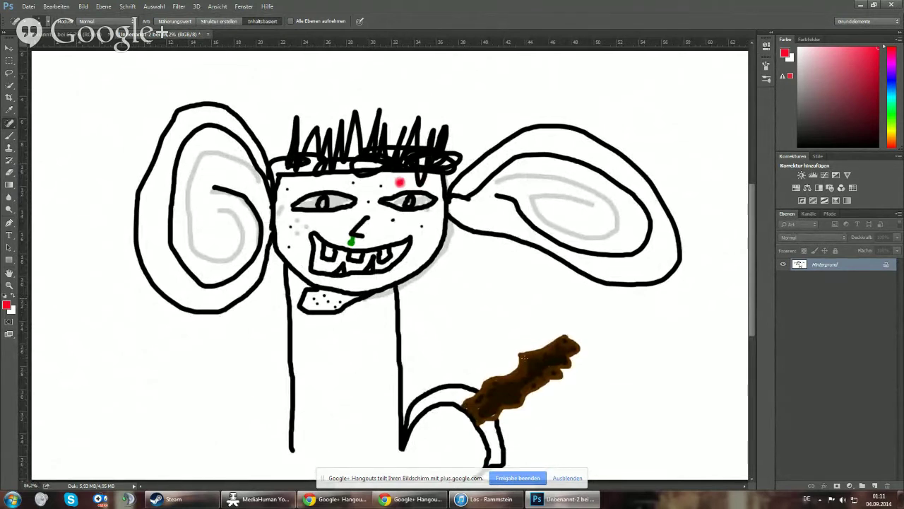
{"action": "scroll", "coordinate": [336, 382], "scroll_direction": "up", "scroll_amount": 5}
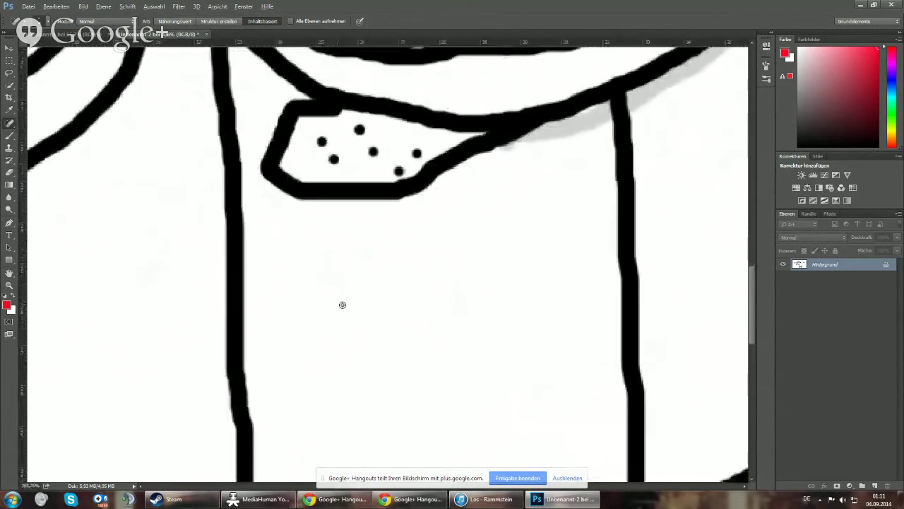
{"action": "scroll", "coordinate": [341, 305], "scroll_direction": "down", "scroll_amount": 2}
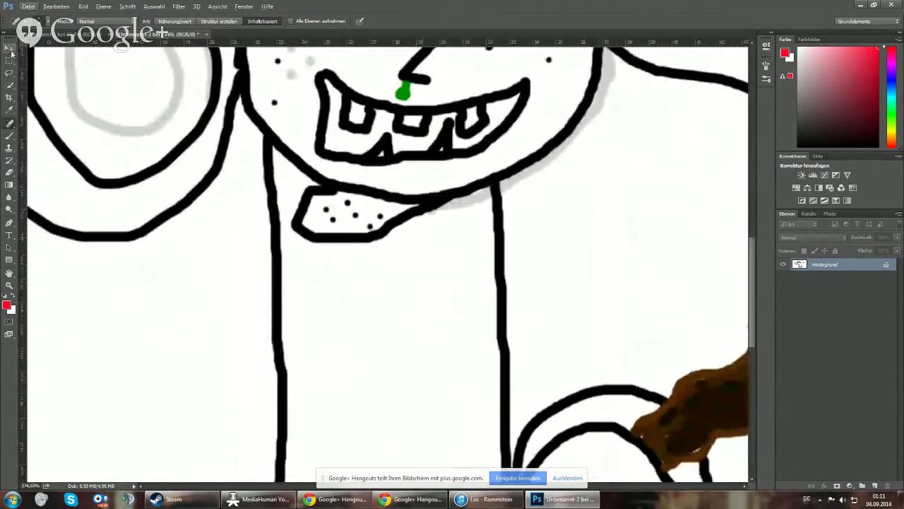
{"action": "left_click", "coordinate": [9, 135]}
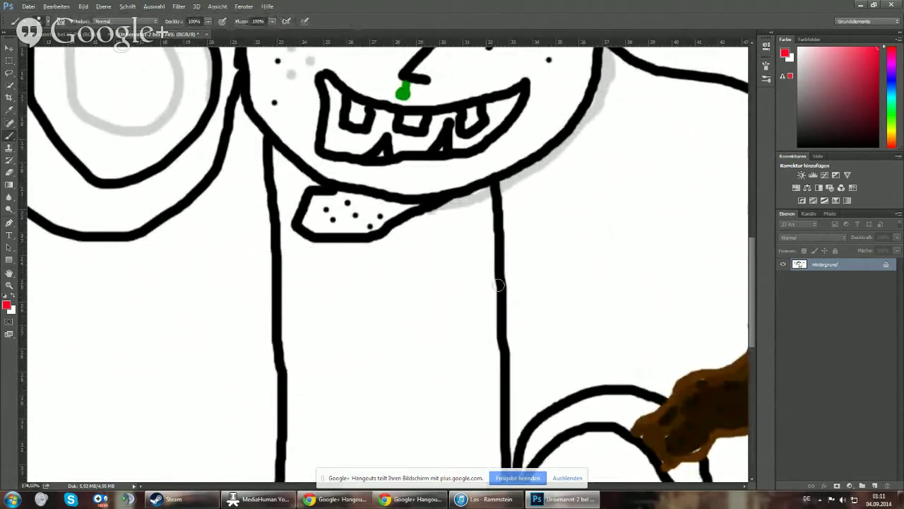
{"action": "scroll", "coordinate": [498, 283], "scroll_direction": "up", "scroll_amount": 1}
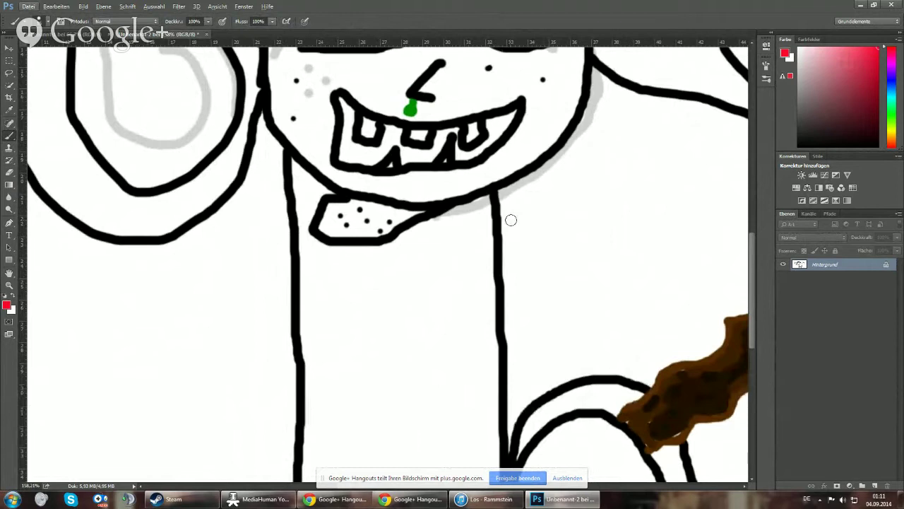
{"action": "scroll", "coordinate": [502, 226], "scroll_direction": "down", "scroll_amount": 3}
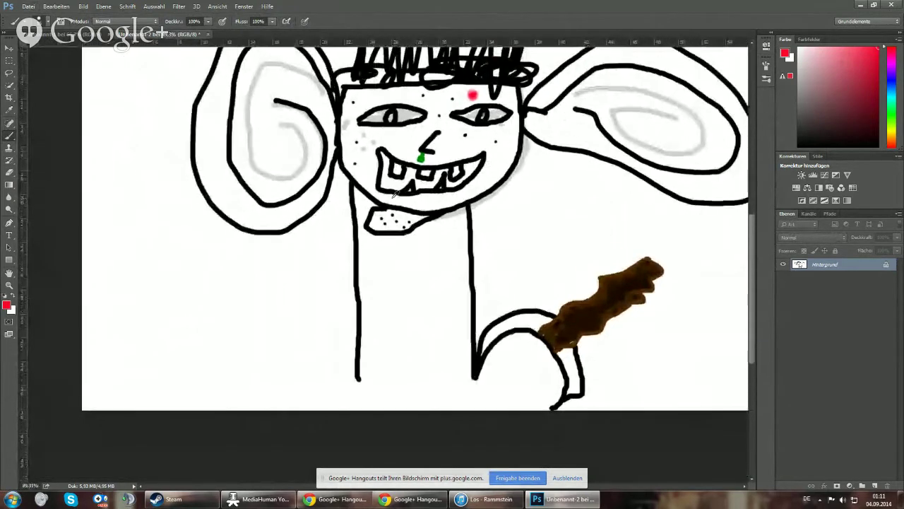
{"action": "scroll", "coordinate": [419, 247], "scroll_direction": "down", "scroll_amount": 1}
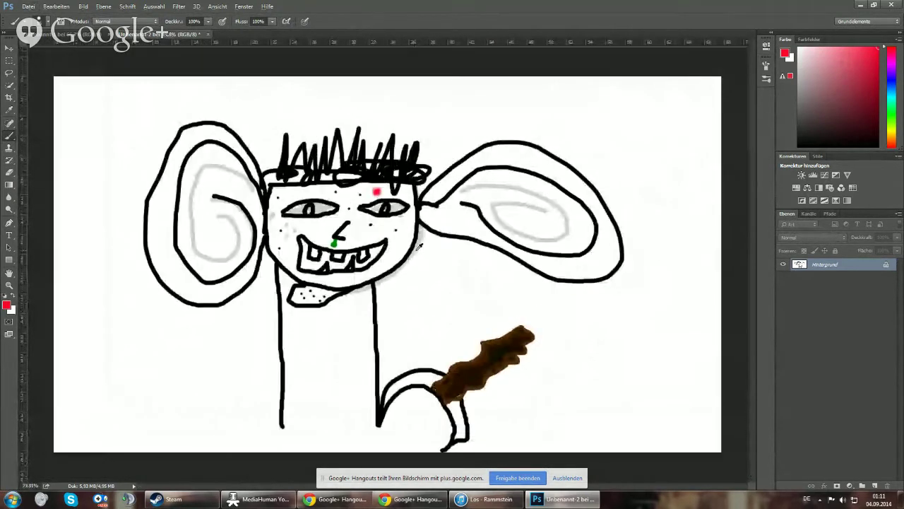
{"action": "scroll", "coordinate": [304, 380], "scroll_direction": "up", "scroll_amount": 3}
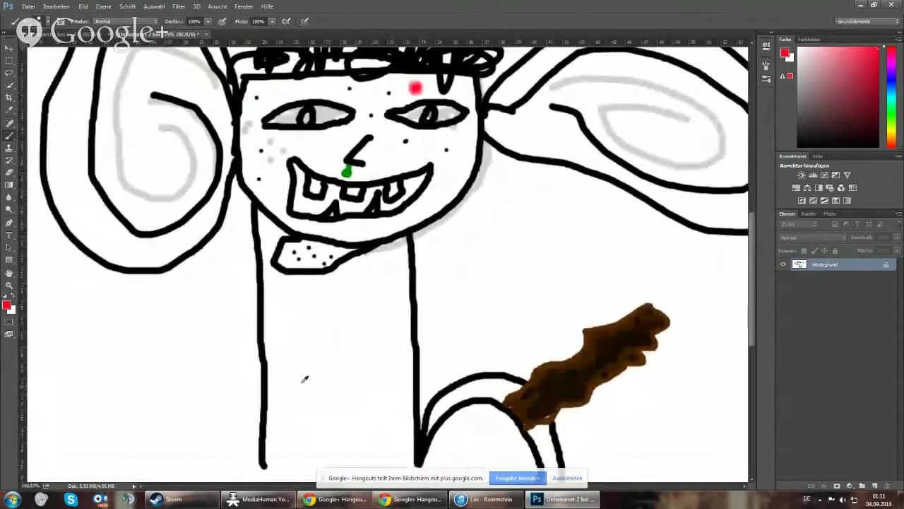
{"action": "scroll", "coordinate": [307, 375], "scroll_direction": "up", "scroll_amount": 2}
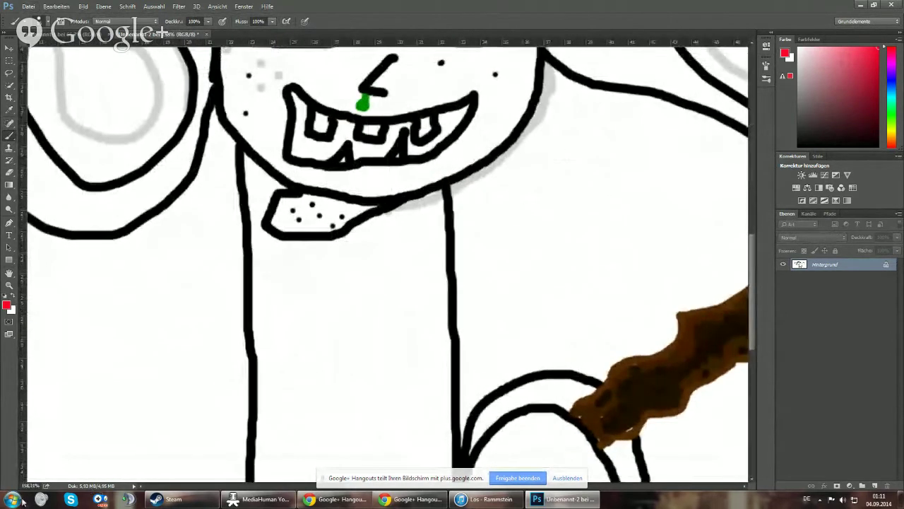
Open the Computer window in Windows
{"action": "left_click", "coordinate": [21, 500]}
{"action": "left_click", "coordinate": [147, 293]}
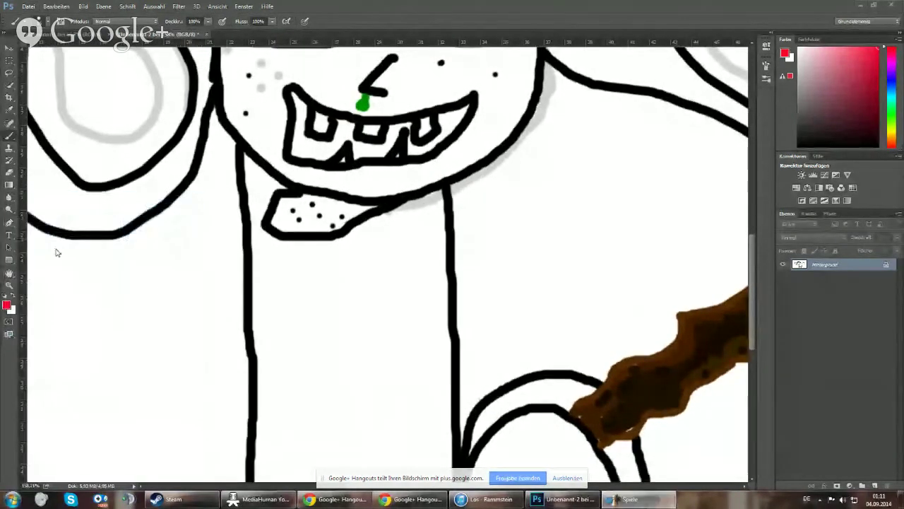
{"action": "left_click", "coordinate": [12, 499]}
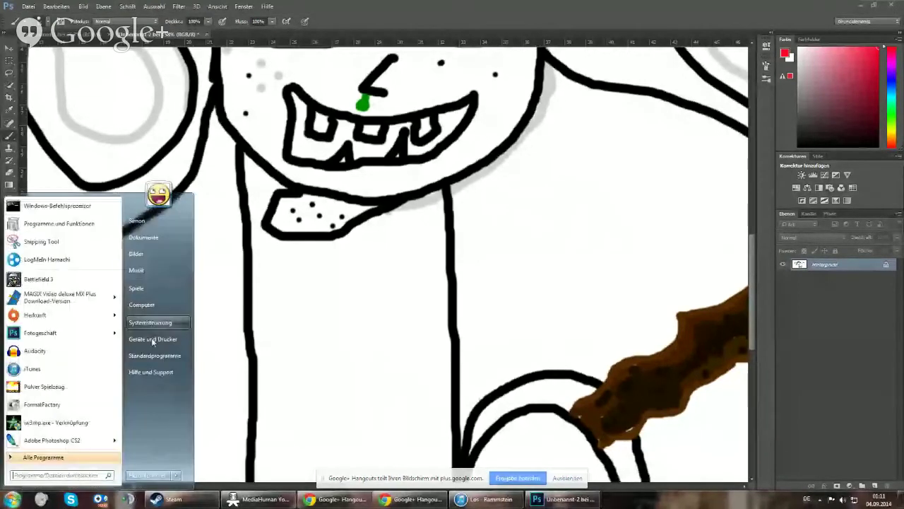
{"action": "left_click", "coordinate": [141, 305]}
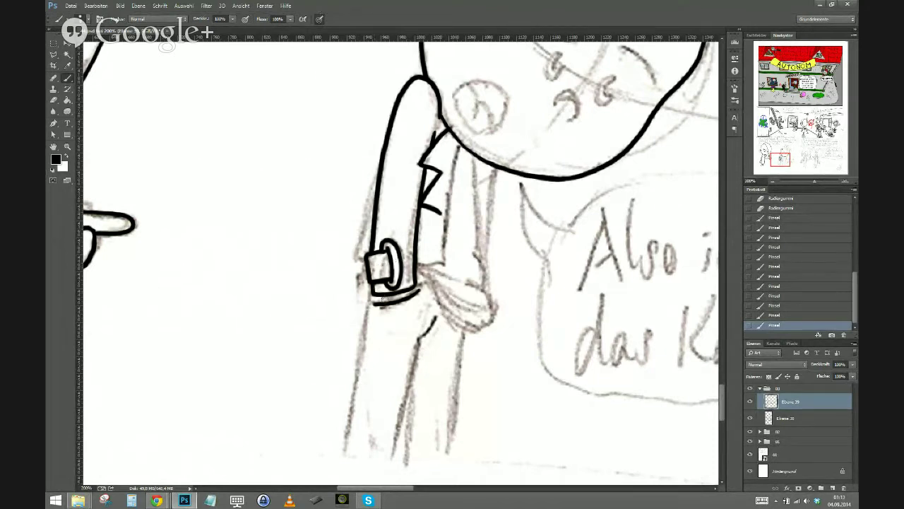
Finish the band below the wrist and ink the inner torso line from the chin down to the waist
{"action": "left_click_drag", "start_coordinate": [380, 302], "coordinate": [409, 297]}
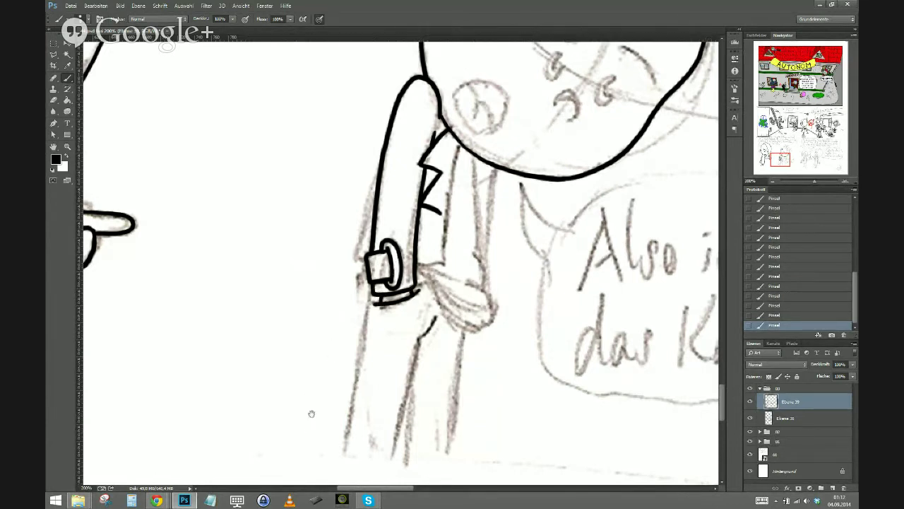
{"action": "left_click_drag", "start_coordinate": [310, 414], "coordinate": [314, 392]}
{"action": "mouse_move", "coordinate": [464, 106]}
{"action": "left_mouse_down"}
{"action": "mouse_move", "coordinate": [448, 226]}
{"action": "mouse_move", "coordinate": [419, 229]}
{"action": "left_mouse_up"}
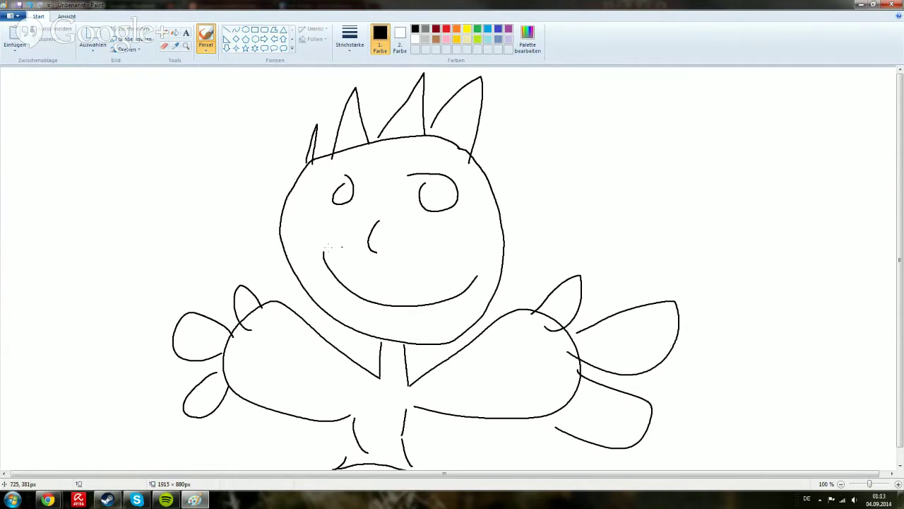
In Paint, draw a large speech bubble coming from the figure's mouth and handwrite "Ich bin cool" inside it
{"action": "mouse_move", "coordinate": [503, 211]}
{"action": "left_mouse_down"}
{"action": "mouse_move", "coordinate": [823, 91]}
{"action": "mouse_move", "coordinate": [739, 213]}
{"action": "mouse_move", "coordinate": [528, 274]}
{"action": "mouse_move", "coordinate": [479, 268]}
{"action": "left_mouse_up"}
{"action": "mouse_move", "coordinate": [594, 108]}
{"action": "left_mouse_down"}
{"action": "mouse_move", "coordinate": [619, 111]}
{"action": "mouse_move", "coordinate": [599, 139]}
{"action": "left_mouse_up"}
{"action": "left_click_drag", "start_coordinate": [644, 121], "coordinate": [649, 147]}
{"action": "left_click_drag", "start_coordinate": [689, 84], "coordinate": [672, 130]}
{"action": "left_click_drag", "start_coordinate": [708, 122], "coordinate": [731, 159]}
{"action": "mouse_move", "coordinate": [662, 122]}
{"action": "left_mouse_down"}
{"action": "mouse_move", "coordinate": [685, 115]}
{"action": "mouse_move", "coordinate": [732, 125]}
{"action": "mouse_move", "coordinate": [736, 177]}
{"action": "left_mouse_up"}
{"action": "mouse_move", "coordinate": [777, 97]}
{"action": "left_mouse_down"}
{"action": "mouse_move", "coordinate": [791, 112]}
{"action": "mouse_move", "coordinate": [775, 128]}
{"action": "left_mouse_up"}
{"action": "left_click_drag", "start_coordinate": [834, 125], "coordinate": [851, 145]}
{"action": "left_click_drag", "start_coordinate": [604, 166], "coordinate": [614, 217]}
{"action": "left_click_drag", "start_coordinate": [644, 187], "coordinate": [678, 209]}
{"action": "mouse_move", "coordinate": [722, 188]}
{"action": "left_mouse_down"}
{"action": "mouse_move", "coordinate": [717, 213]}
{"action": "mouse_move", "coordinate": [739, 191]}
{"action": "left_mouse_up"}
{"action": "mouse_move", "coordinate": [789, 153]}
{"action": "left_mouse_down"}
{"action": "mouse_move", "coordinate": [765, 179]}
{"action": "mouse_move", "coordinate": [811, 185]}
{"action": "left_mouse_up"}
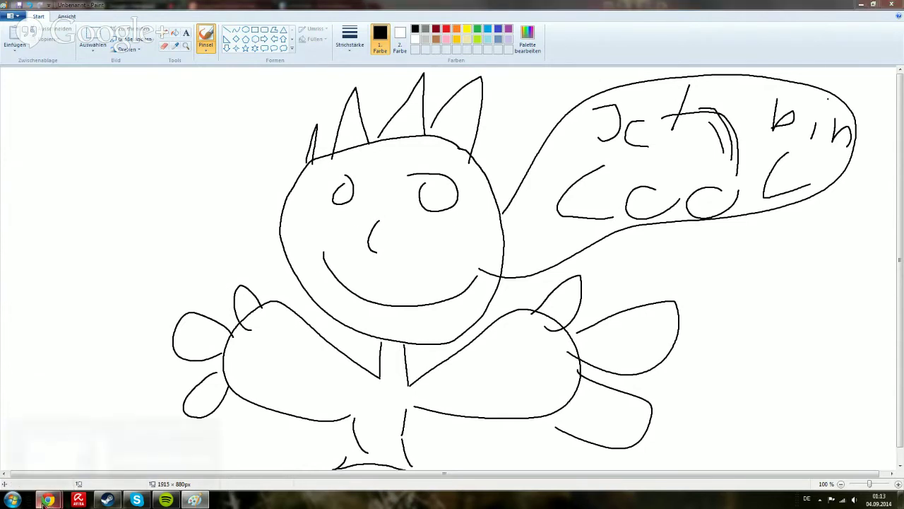
Switch to the Google+ Hangouts window in Chrome and view another participant's shared drawing of the big-eared figure
{"action": "mouse_move", "coordinate": [47, 499]}
{"action": "left_click", "coordinate": [32, 466]}
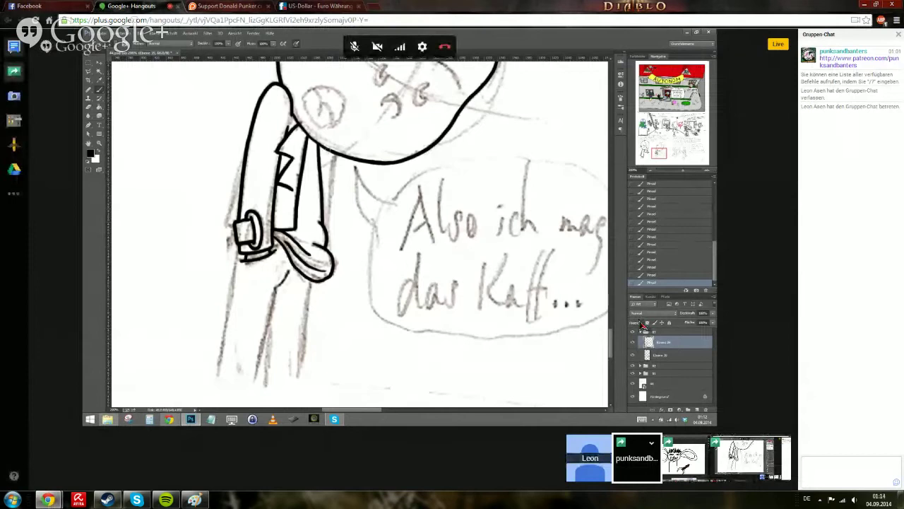
{"action": "left_click", "coordinate": [689, 462]}
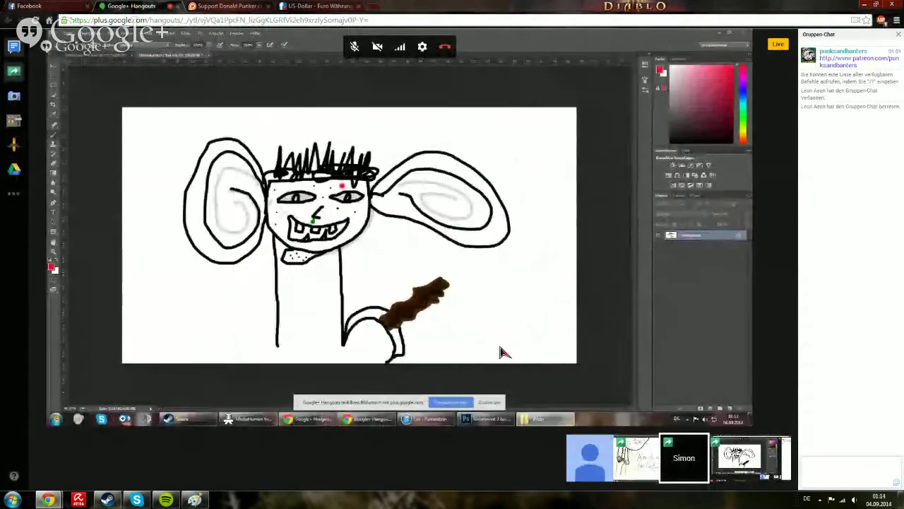
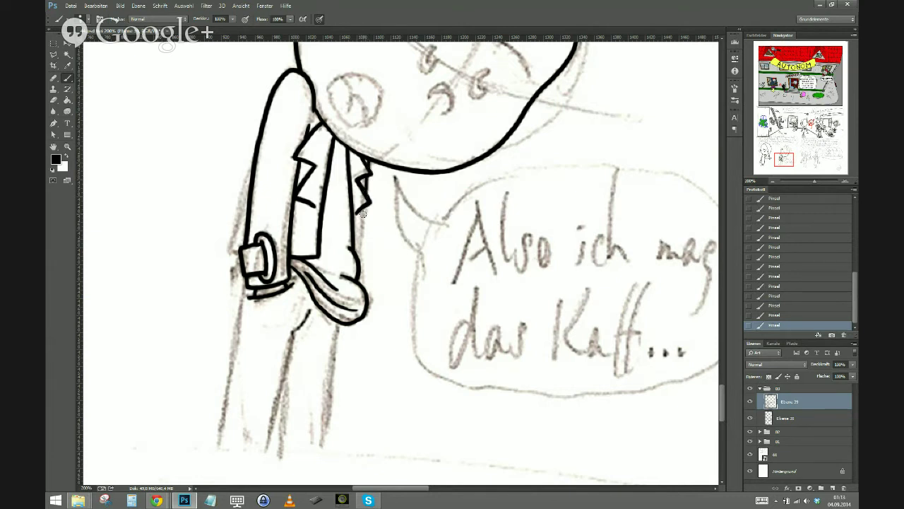
Ink the far jacket edge from below the jagged trim down to the hand, and touch up the trim's inner edge
{"action": "left_click_drag", "start_coordinate": [363, 210], "coordinate": [359, 277]}
{"action": "key", "text": "ctrl+z"}
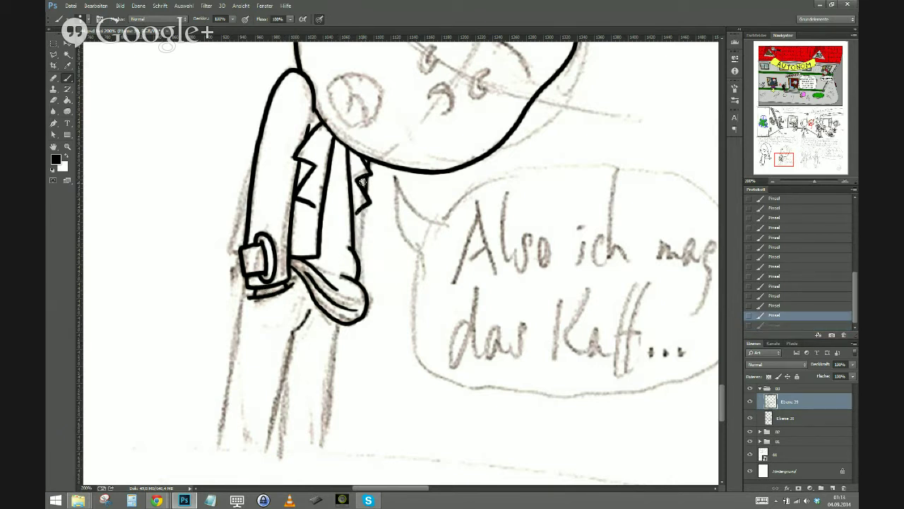
{"action": "left_click_drag", "start_coordinate": [359, 210], "coordinate": [366, 281]}
{"action": "key", "text": "ctrl+z"}
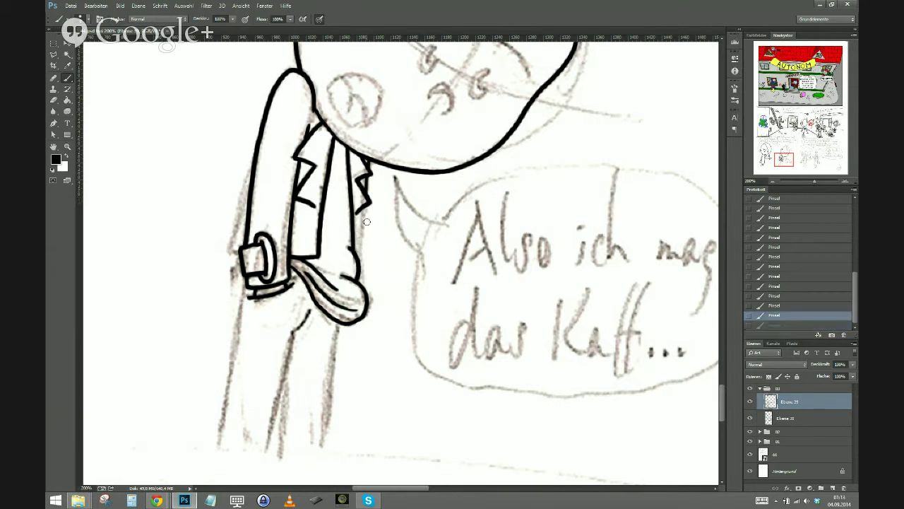
{"action": "mouse_move", "coordinate": [359, 207]}
{"action": "left_mouse_down"}
{"action": "mouse_move", "coordinate": [366, 267]}
{"action": "mouse_move", "coordinate": [356, 271]}
{"action": "left_mouse_up"}
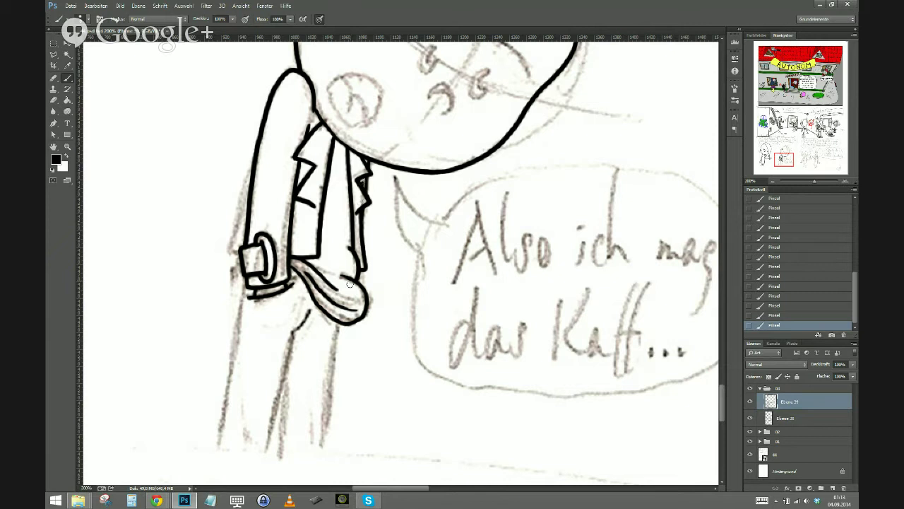
{"action": "left_click_drag", "start_coordinate": [362, 176], "coordinate": [363, 192]}
Ink the jacket's back edge from the outer arm line down to a corner beside the wrist cuff
{"action": "left_click_drag", "start_coordinate": [241, 447], "coordinate": [294, 425]}
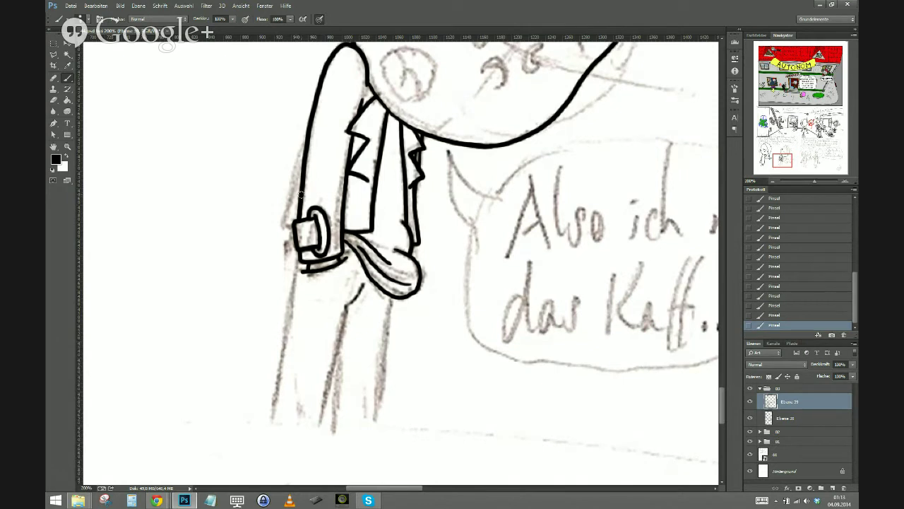
{"action": "left_click_drag", "start_coordinate": [308, 136], "coordinate": [284, 224]}
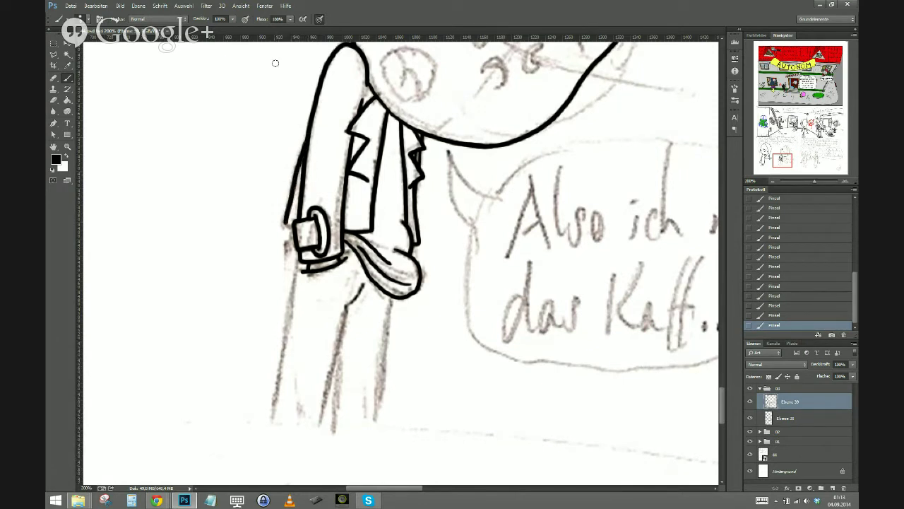
{"action": "key", "text": "ctrl+z"}
{"action": "key", "text": "ctrl+z"}
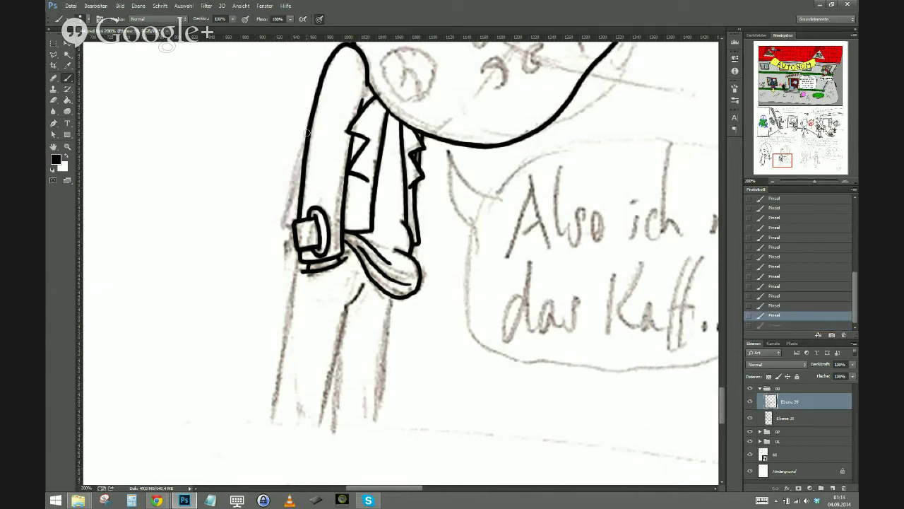
{"action": "left_click_drag", "start_coordinate": [307, 139], "coordinate": [281, 227]}
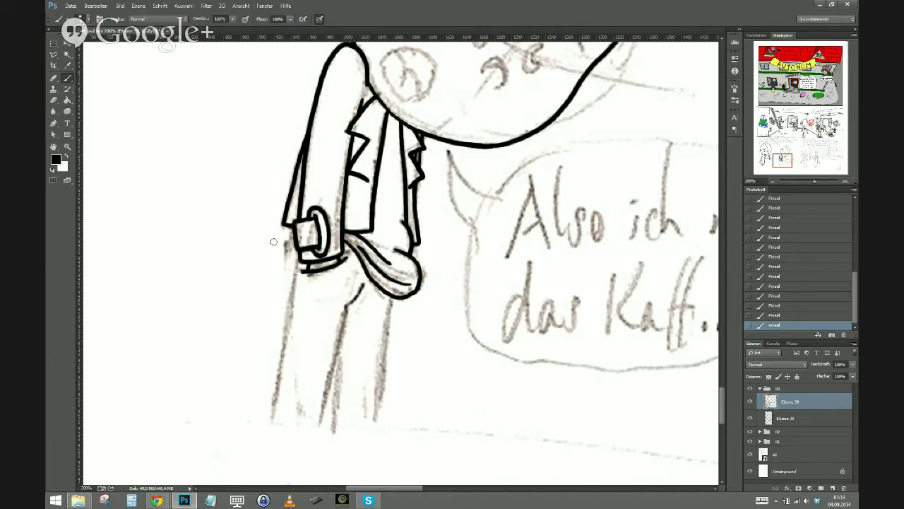
Ink the outer trouser leg line from below the wrist cuff down to the ground
{"action": "mouse_move", "coordinate": [255, 368]}
{"action": "left_mouse_down"}
{"action": "mouse_move", "coordinate": [239, 414]}
{"action": "mouse_move", "coordinate": [285, 377]}
{"action": "left_mouse_up"}
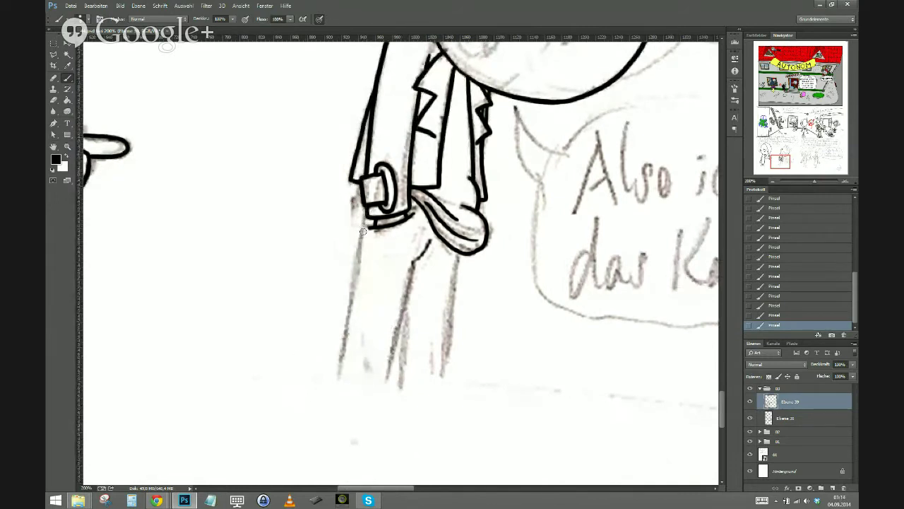
{"action": "left_click_drag", "start_coordinate": [366, 204], "coordinate": [332, 391]}
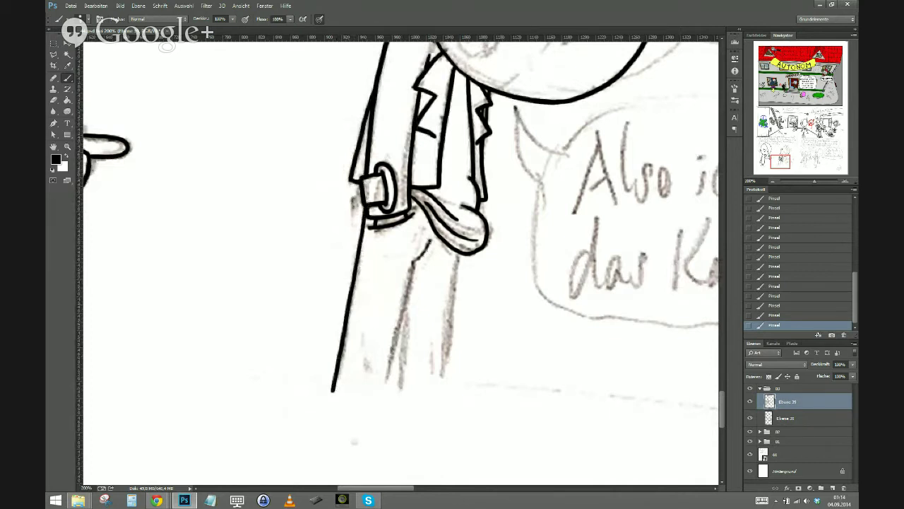
Ink the inner line of the near trouser leg from the crotch fold down to the ground, and trim its lower end with the eraser
{"action": "mouse_move", "coordinate": [430, 241]}
{"action": "left_mouse_down"}
{"action": "mouse_move", "coordinate": [406, 281]}
{"action": "mouse_move", "coordinate": [375, 397]}
{"action": "left_mouse_up"}
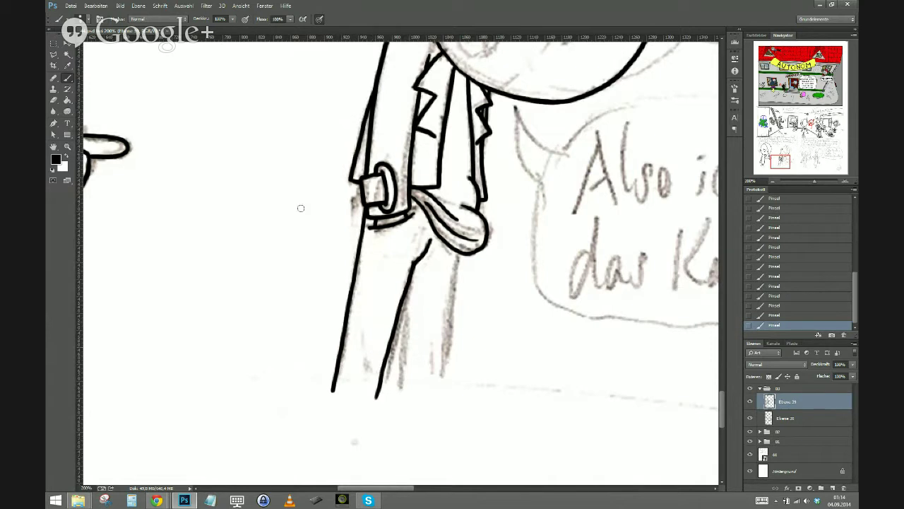
{"action": "key", "text": "ctrl+z"}
{"action": "mouse_move", "coordinate": [429, 240]}
{"action": "left_mouse_down"}
{"action": "mouse_move", "coordinate": [402, 272]}
{"action": "mouse_move", "coordinate": [409, 284]}
{"action": "mouse_move", "coordinate": [414, 263]}
{"action": "mouse_move", "coordinate": [382, 398]}
{"action": "left_mouse_up"}
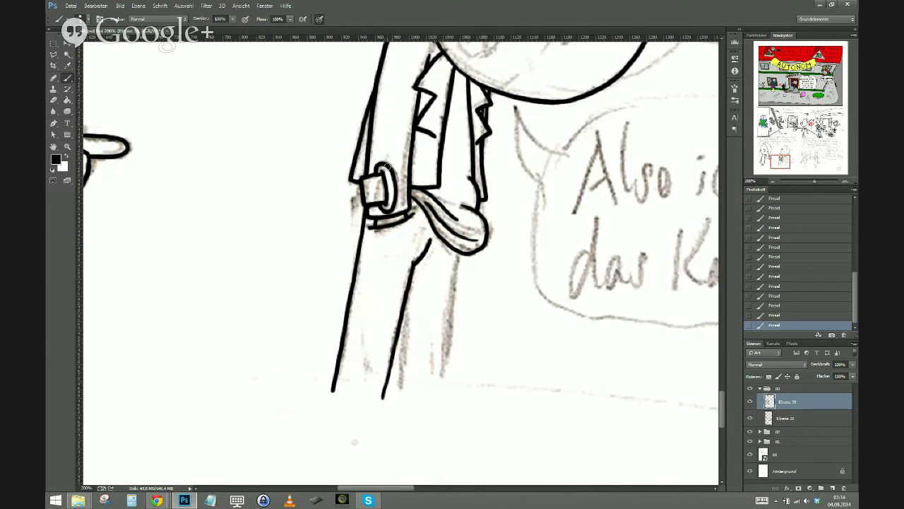
{"action": "key", "text": "e"}
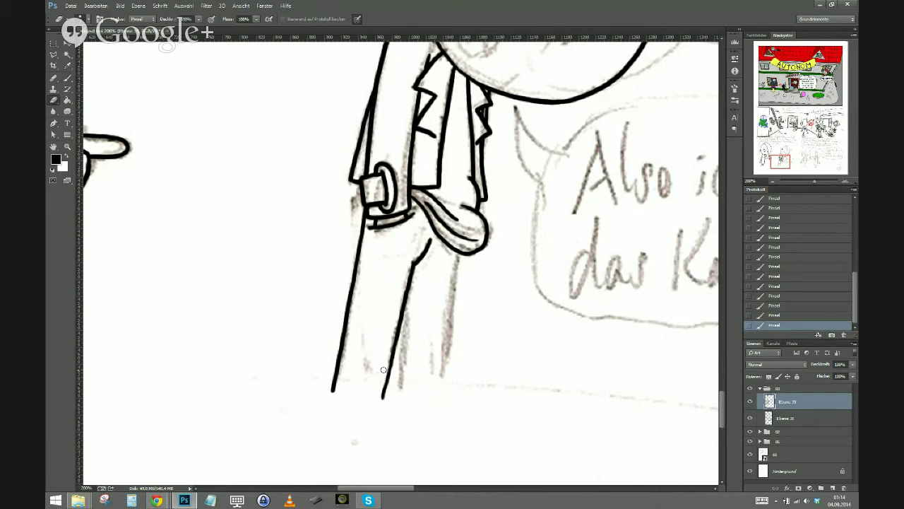
{"action": "left_click_drag", "start_coordinate": [381, 393], "coordinate": [369, 367]}
{"action": "key", "text": "b"}
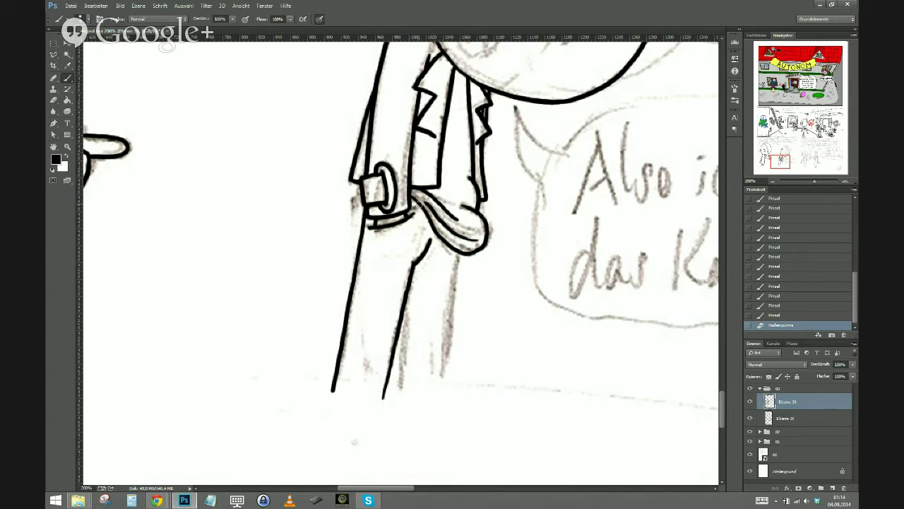
Touch up the ink at the waist between the wrist cuff and the hanging cloth
{"action": "left_click_drag", "start_coordinate": [419, 203], "coordinate": [410, 206]}
{"action": "key", "text": "ctrl+z"}
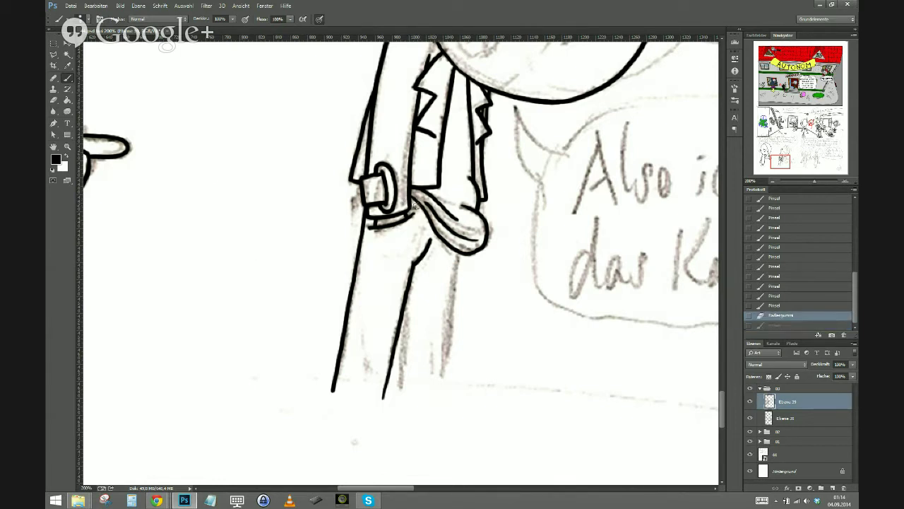
{"action": "left_click_drag", "start_coordinate": [417, 202], "coordinate": [387, 191]}
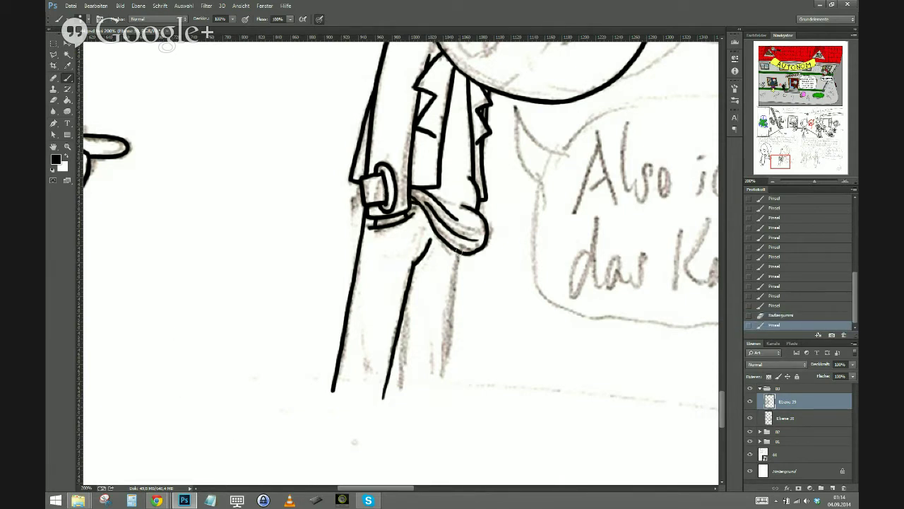
Ink the far trouser leg's outer line from the hanging cloth to the ground, and its inner line branching from the near leg
{"action": "left_click_drag", "start_coordinate": [458, 251], "coordinate": [436, 402]}
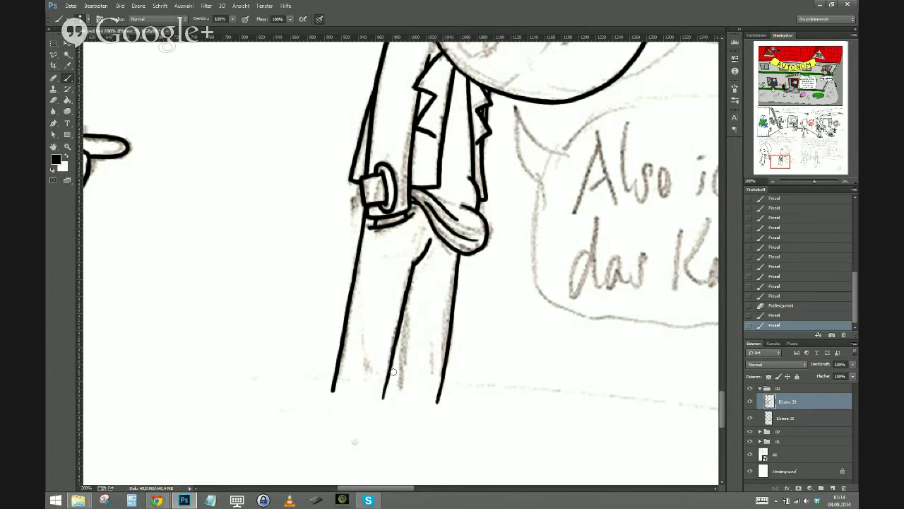
{"action": "key", "text": "ctrl+z"}
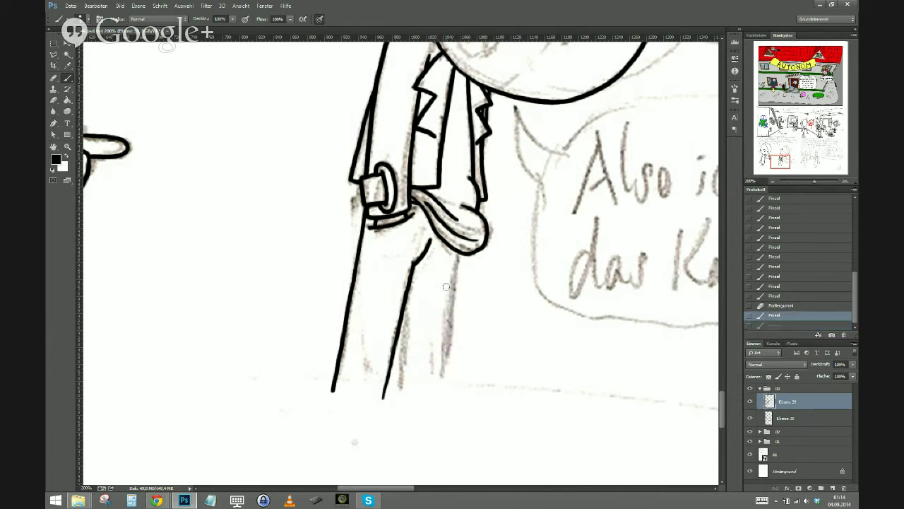
{"action": "left_click_drag", "start_coordinate": [458, 252], "coordinate": [444, 395]}
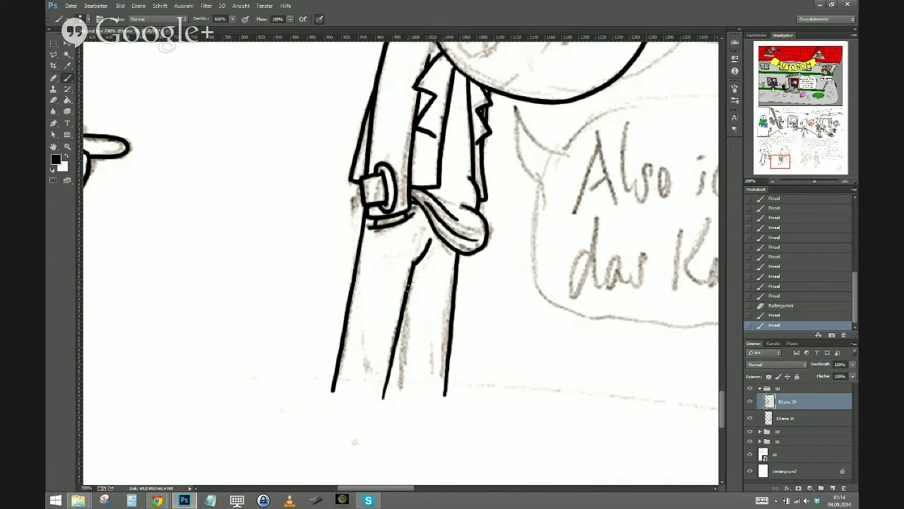
{"action": "left_click_drag", "start_coordinate": [407, 289], "coordinate": [401, 397]}
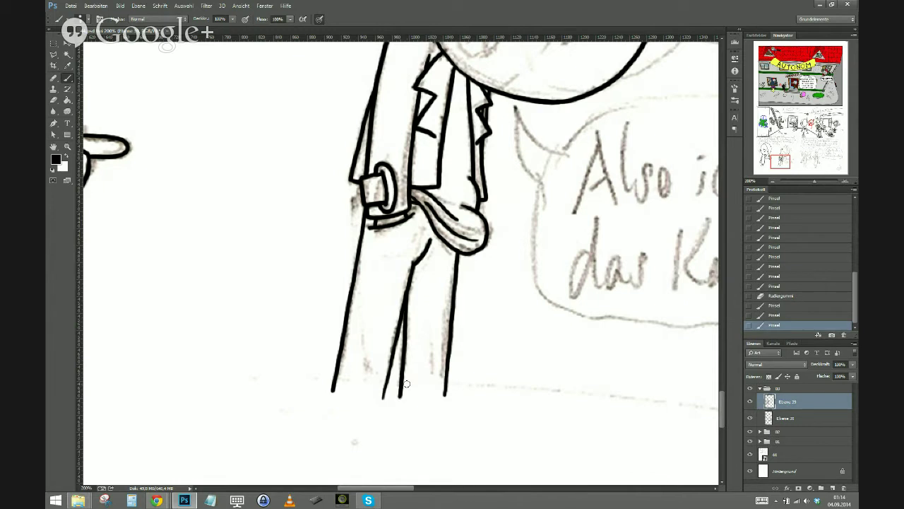
Ink the lowest front hair spike and the hairline running from the ear over the head down to that spike
{"action": "key", "text": "ctrl+minus"}
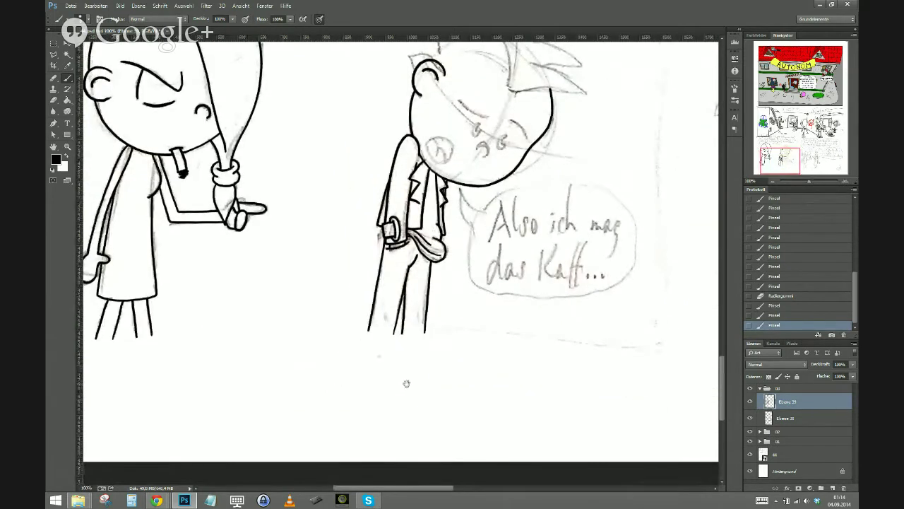
{"action": "left_click_drag", "start_coordinate": [379, 138], "coordinate": [175, 314]}
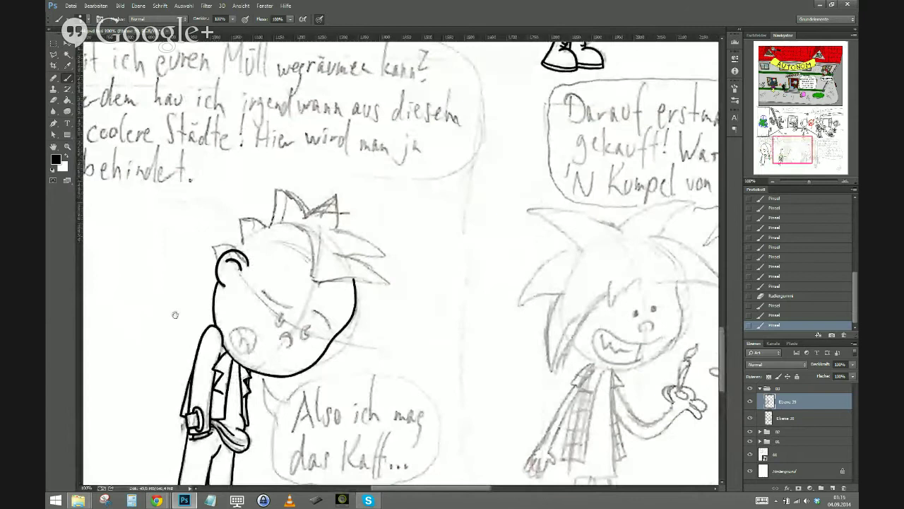
{"action": "key", "text": "ctrl+plus"}
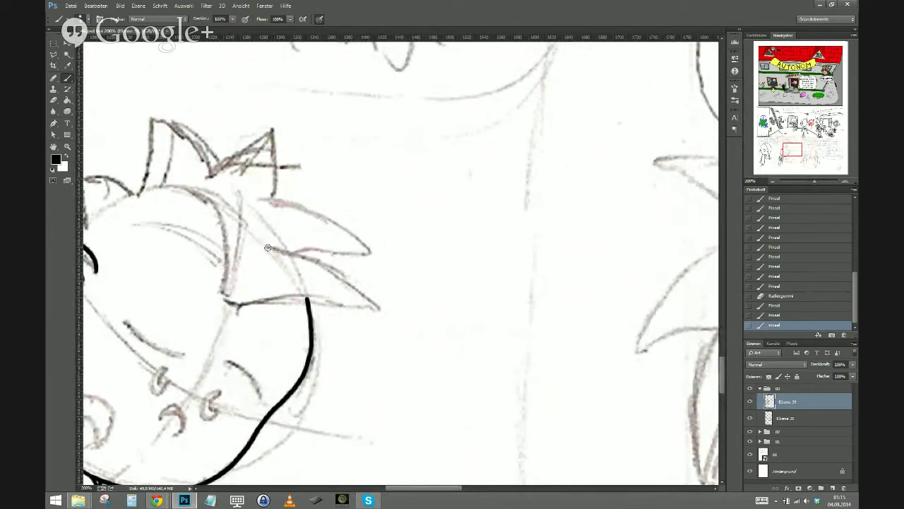
{"action": "mouse_move", "coordinate": [265, 247]}
{"action": "left_mouse_down"}
{"action": "mouse_move", "coordinate": [305, 258]}
{"action": "mouse_move", "coordinate": [372, 304]}
{"action": "mouse_move", "coordinate": [308, 296]}
{"action": "mouse_move", "coordinate": [224, 299]}
{"action": "left_mouse_up"}
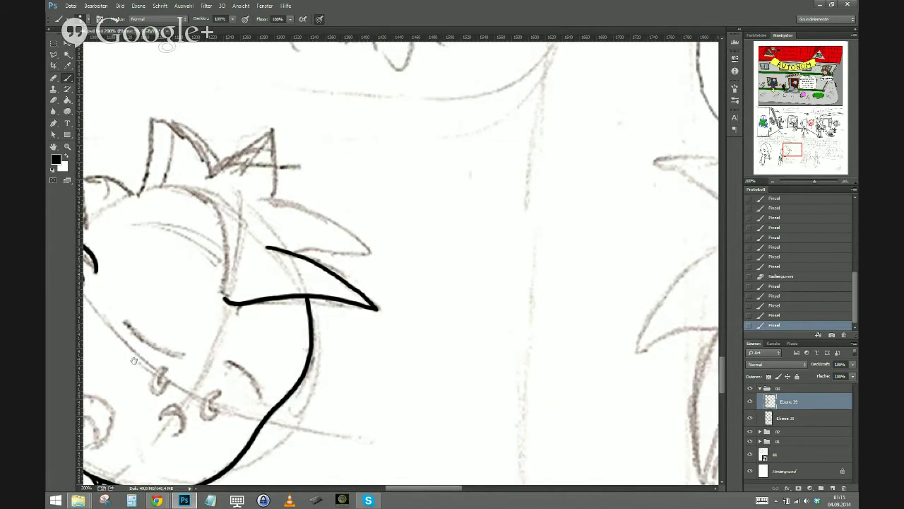
{"action": "mouse_move", "coordinate": [133, 361]}
{"action": "left_mouse_down"}
{"action": "mouse_move", "coordinate": [311, 346]}
{"action": "mouse_move", "coordinate": [319, 333]}
{"action": "left_mouse_up"}
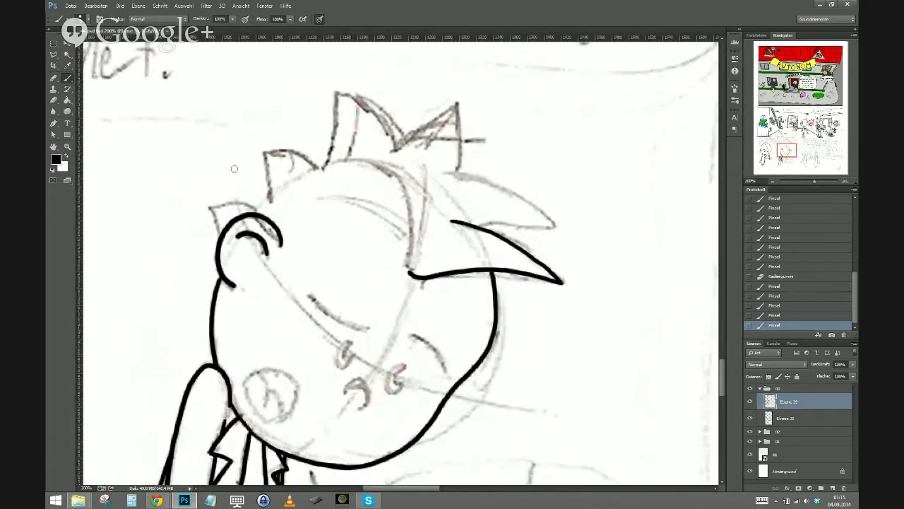
{"action": "mouse_move", "coordinate": [255, 214]}
{"action": "left_mouse_down"}
{"action": "mouse_move", "coordinate": [295, 180]}
{"action": "mouse_move", "coordinate": [355, 161]}
{"action": "mouse_move", "coordinate": [388, 175]}
{"action": "mouse_move", "coordinate": [404, 202]}
{"action": "mouse_move", "coordinate": [409, 274]}
{"action": "left_mouse_up"}
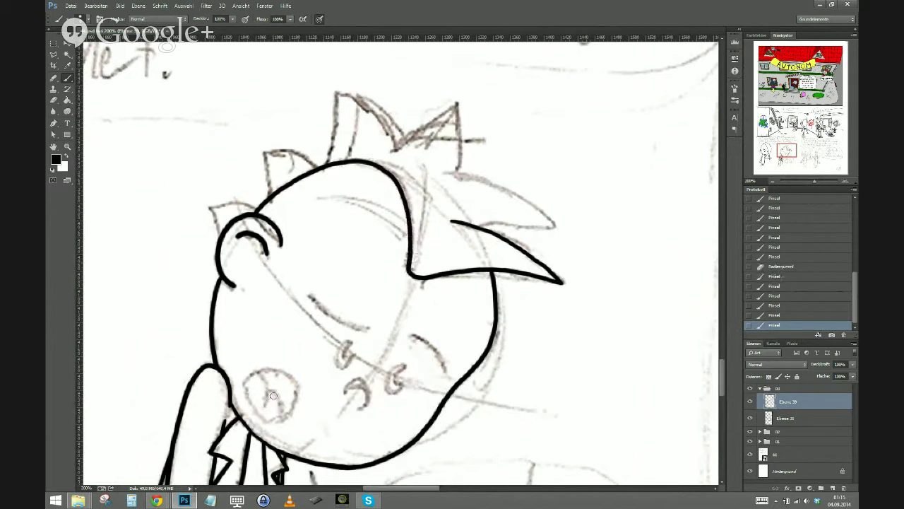
Ink the two small hair spikes at the back of the head, behind and above the ear
{"action": "left_click_drag", "start_coordinate": [219, 227], "coordinate": [209, 207]}
{"action": "key", "text": "ctrl+z"}
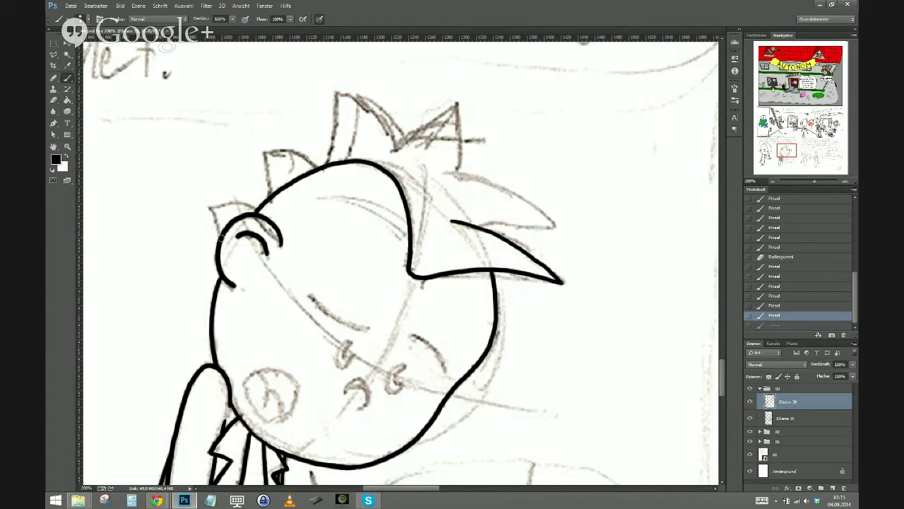
{"action": "mouse_move", "coordinate": [221, 239]}
{"action": "left_mouse_down"}
{"action": "mouse_move", "coordinate": [213, 216]}
{"action": "mouse_move", "coordinate": [214, 228]}
{"action": "left_mouse_up"}
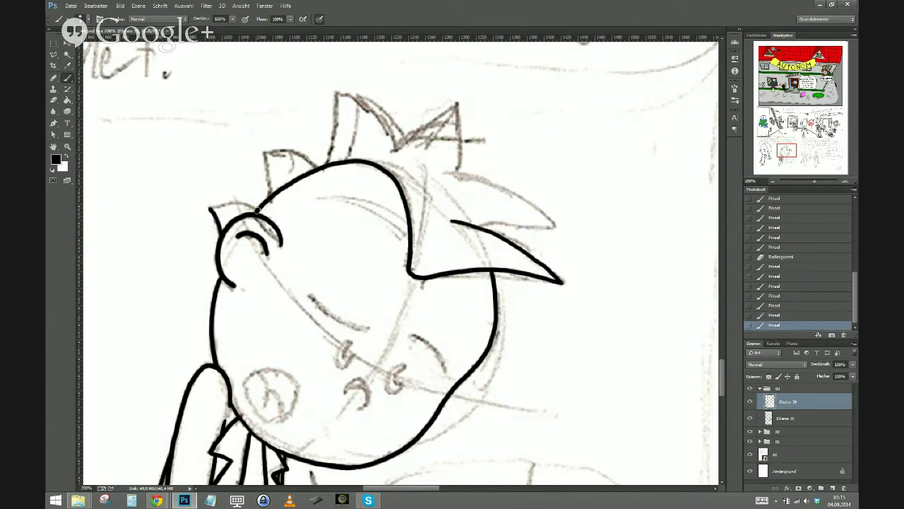
{"action": "left_click_drag", "start_coordinate": [257, 210], "coordinate": [208, 205]}
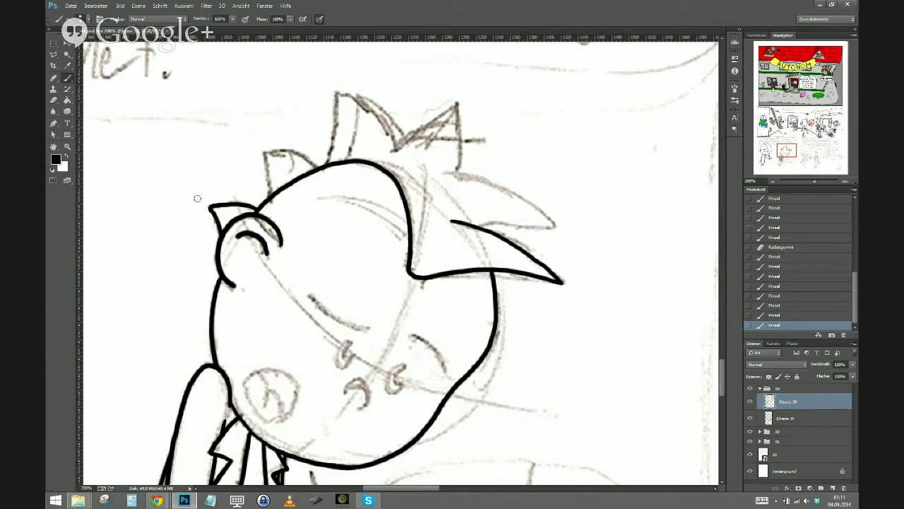
{"action": "left_click_drag", "start_coordinate": [263, 154], "coordinate": [269, 199]}
{"action": "left_click_drag", "start_coordinate": [318, 168], "coordinate": [264, 151]}
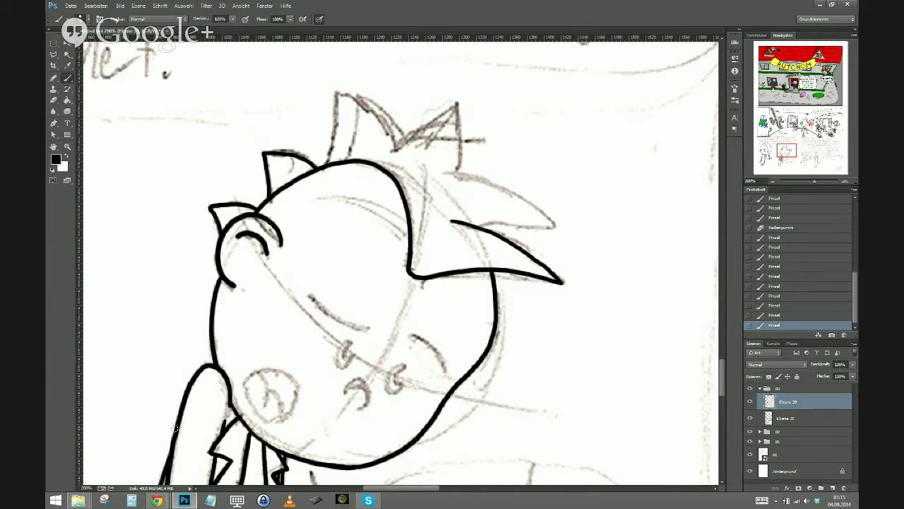
Ink the tall hair spike on top of the head and the rising back edge of the spike in front of it
{"action": "left_click_drag", "start_coordinate": [276, 217], "coordinate": [238, 324]}
{"action": "left_click_drag", "start_coordinate": [299, 195], "coordinate": [289, 265]}
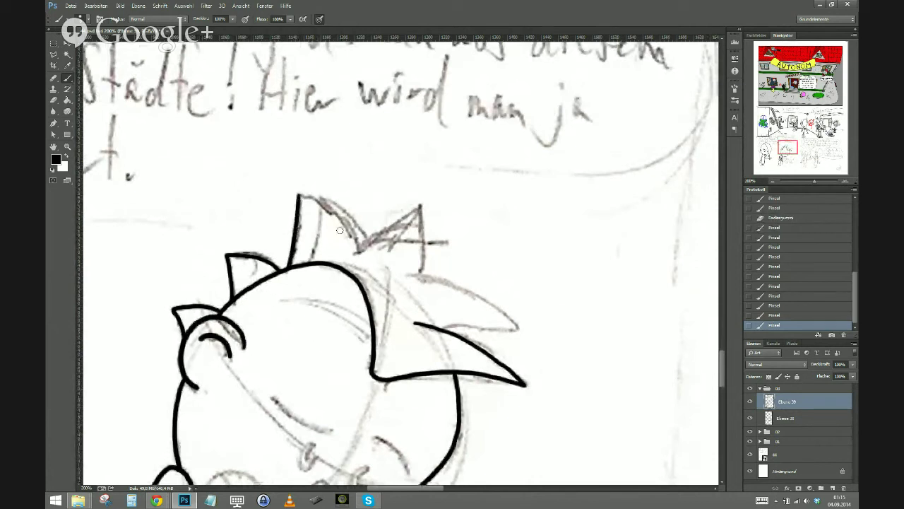
{"action": "left_click_drag", "start_coordinate": [421, 203], "coordinate": [351, 252]}
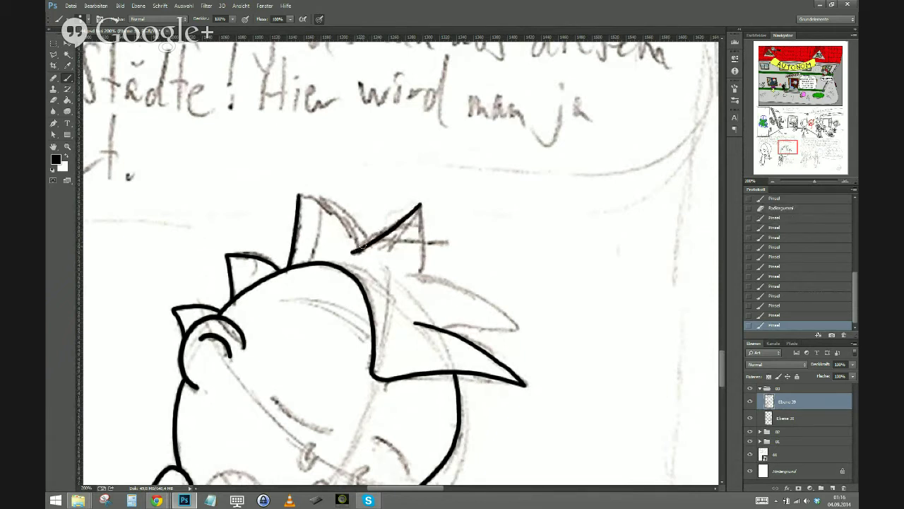
{"action": "mouse_move", "coordinate": [361, 247]}
{"action": "left_mouse_down"}
{"action": "mouse_move", "coordinate": [333, 207]}
{"action": "mouse_move", "coordinate": [291, 191]}
{"action": "left_mouse_up"}
{"action": "key", "text": "ctrl+z"}
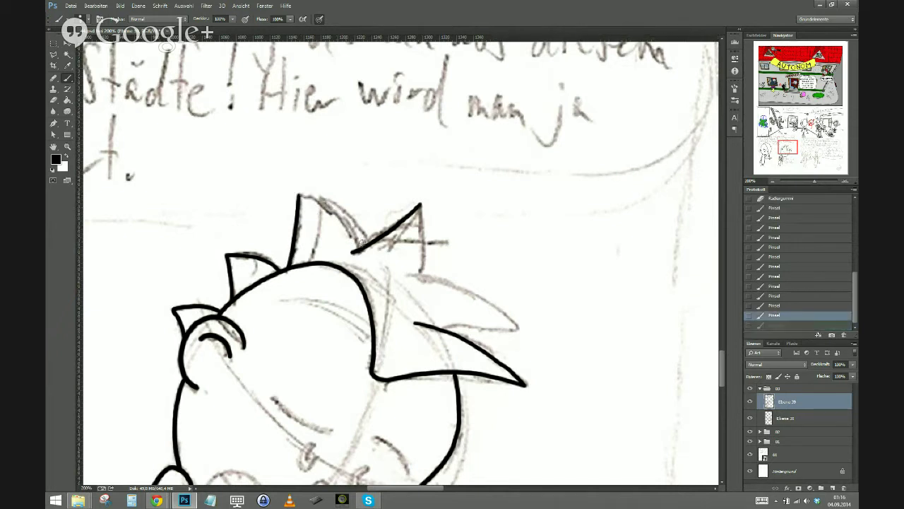
{"action": "mouse_move", "coordinate": [356, 243]}
{"action": "left_mouse_down"}
{"action": "mouse_move", "coordinate": [343, 214]}
{"action": "mouse_move", "coordinate": [297, 195]}
{"action": "left_mouse_up"}
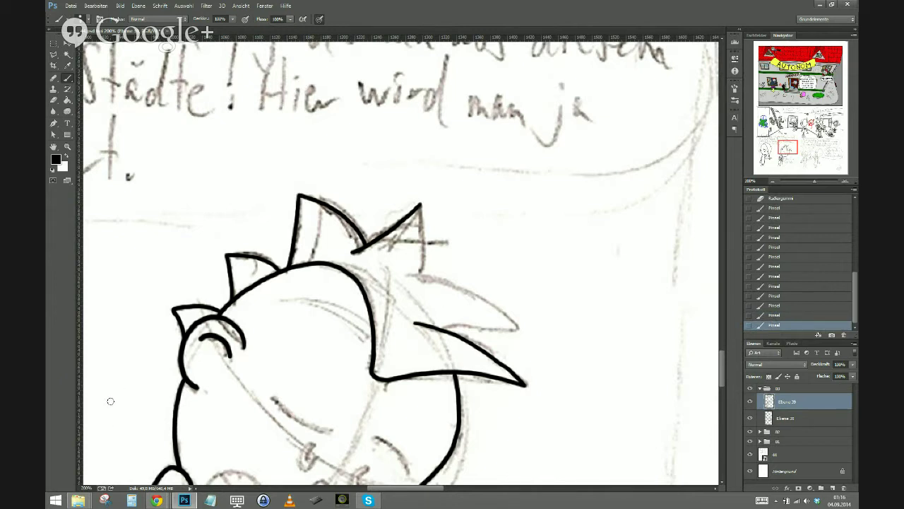
{"action": "mouse_move", "coordinate": [156, 501]}
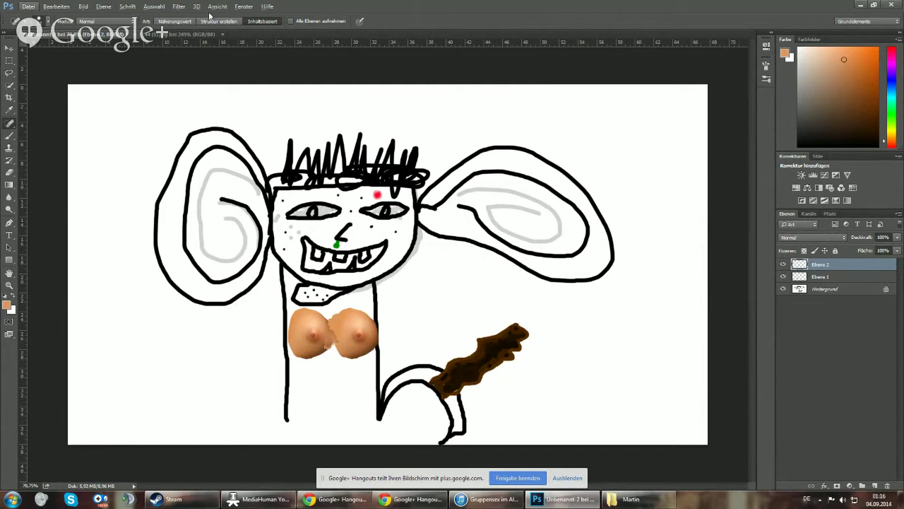
{"action": "left_click", "coordinate": [176, 7]}
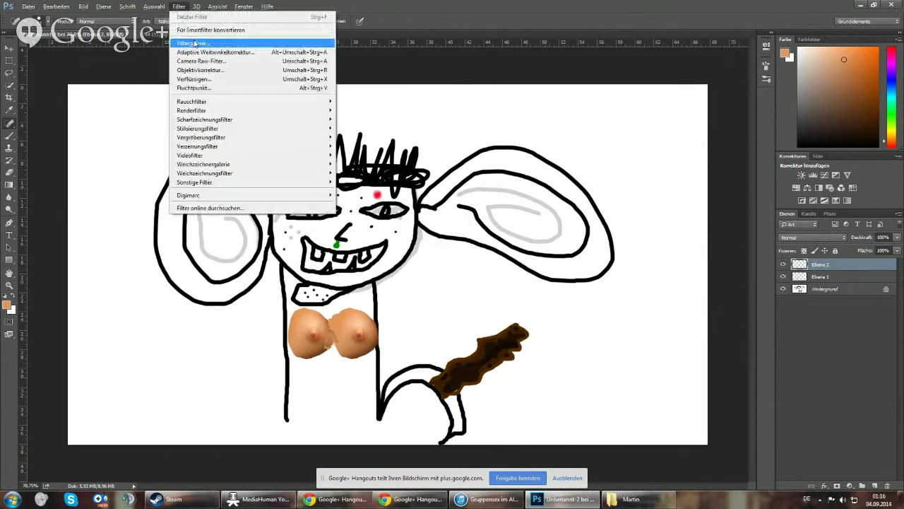
{"action": "key", "text": "Escape"}
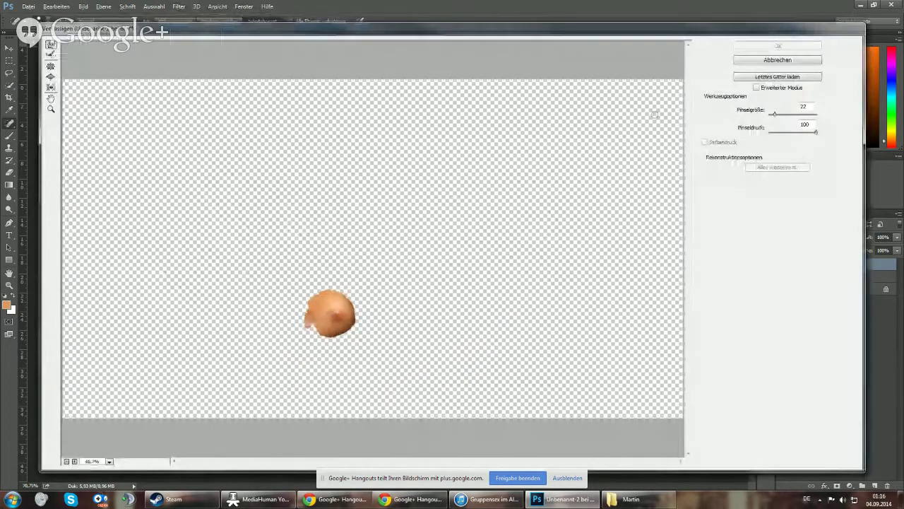
{"action": "left_click", "coordinate": [789, 61]}
Convert the locked background layer of the big-eared figure drawing into a regular layer
{"action": "left_click", "coordinate": [844, 286]}
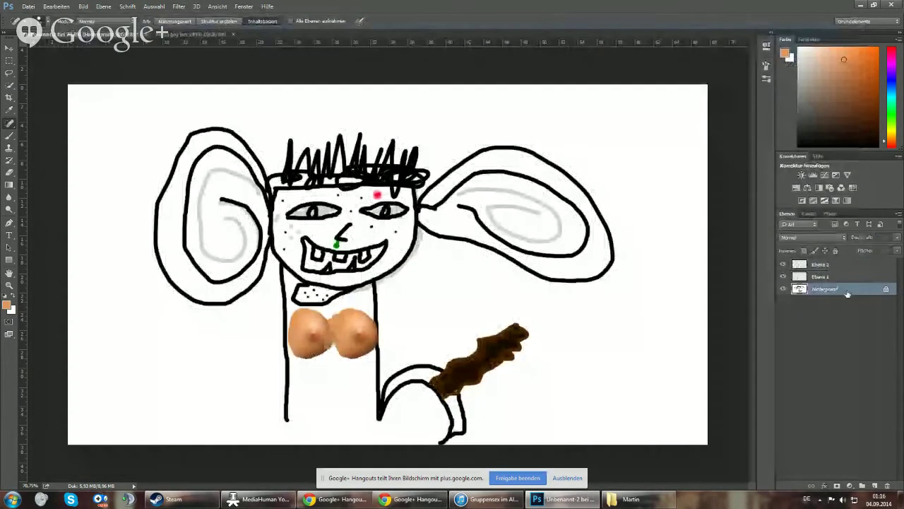
{"action": "right_click", "coordinate": [837, 289]}
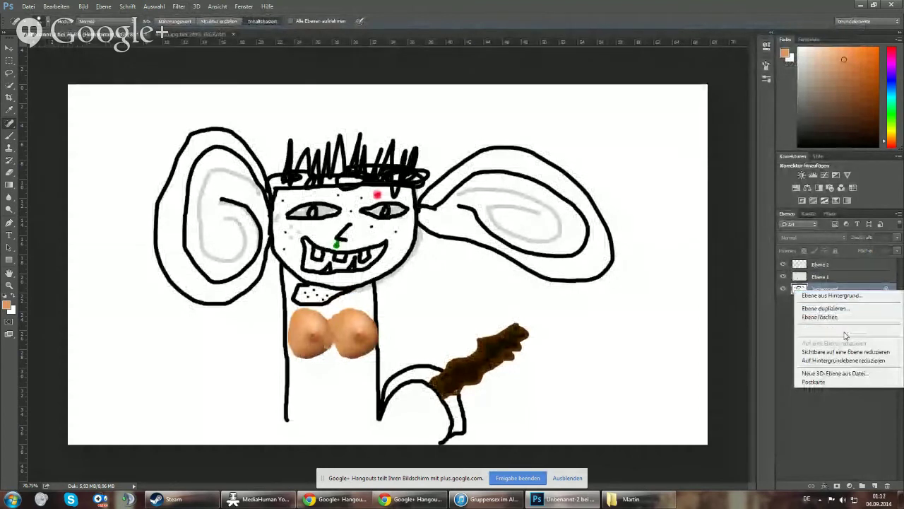
{"action": "left_click", "coordinate": [830, 297]}
Merge the topmost layer down into the layer Ebene 1
{"action": "left_click", "coordinate": [841, 265]}
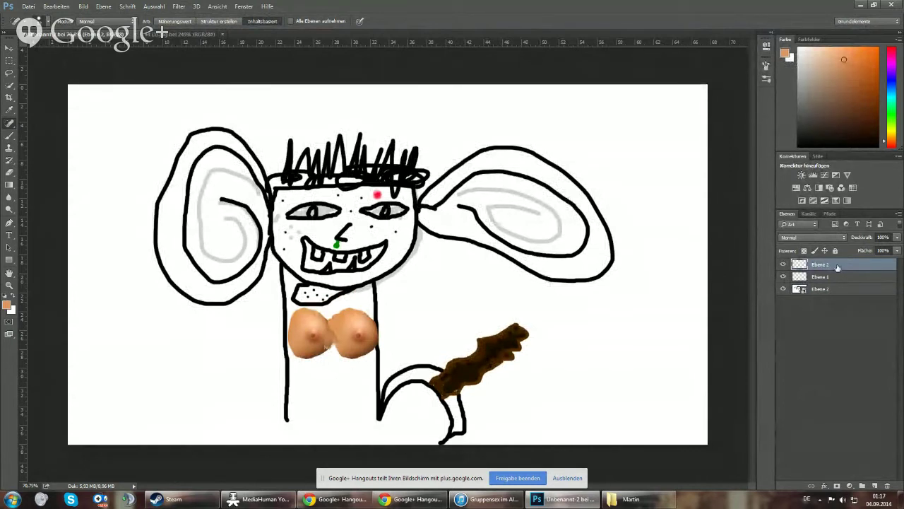
{"action": "right_click", "coordinate": [836, 265]}
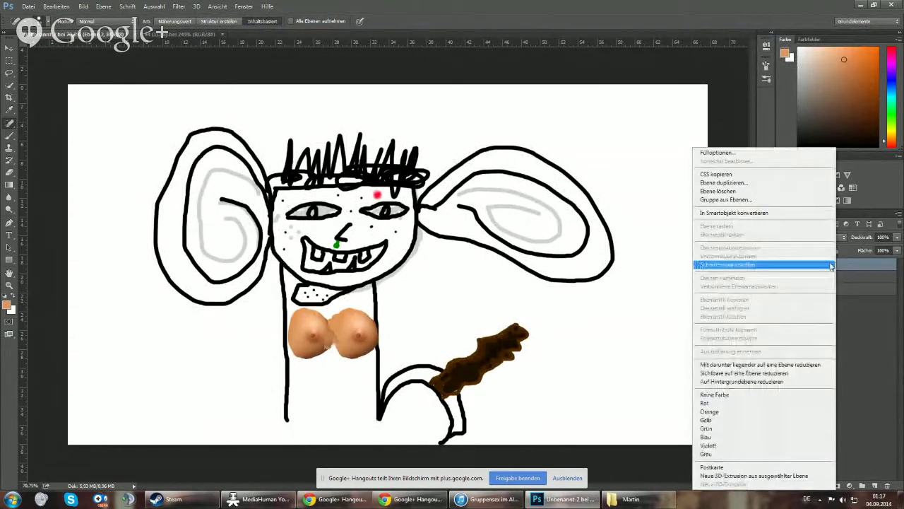
{"action": "left_click", "coordinate": [864, 286]}
{"action": "left_click", "coordinate": [850, 275]}
{"action": "left_click", "coordinate": [847, 265]}
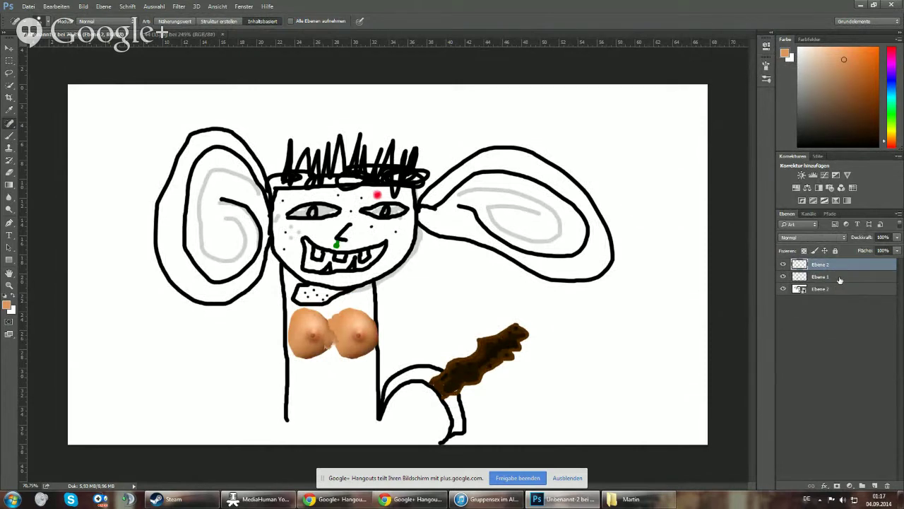
{"action": "left_click", "coordinate": [845, 298]}
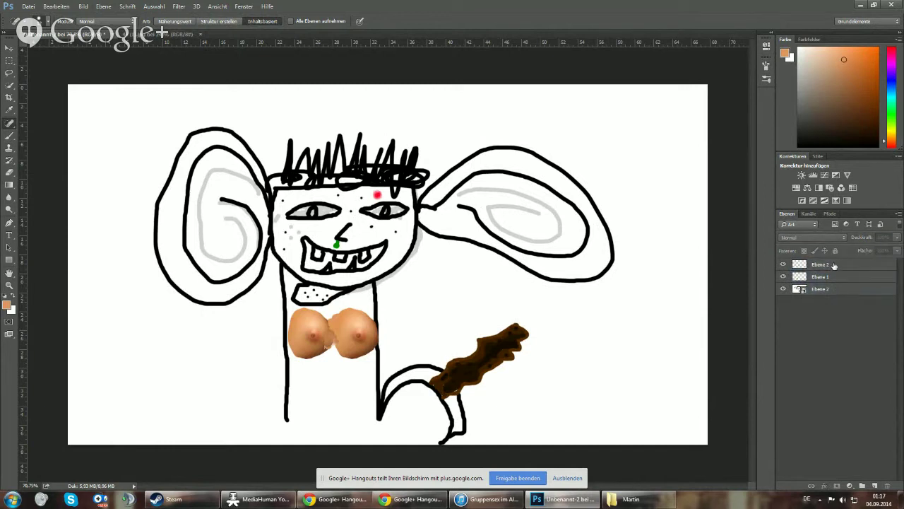
{"action": "left_click", "coordinate": [834, 265]}
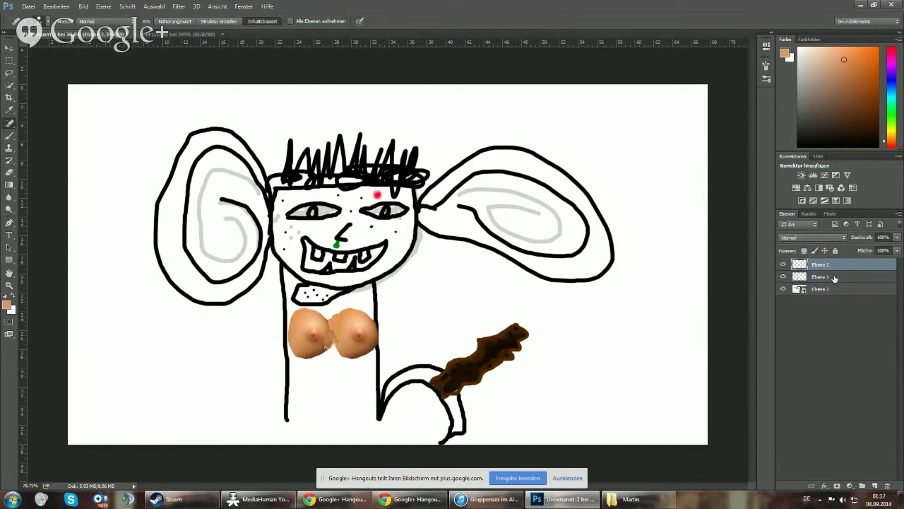
{"action": "key", "text": "ctrl+e"}
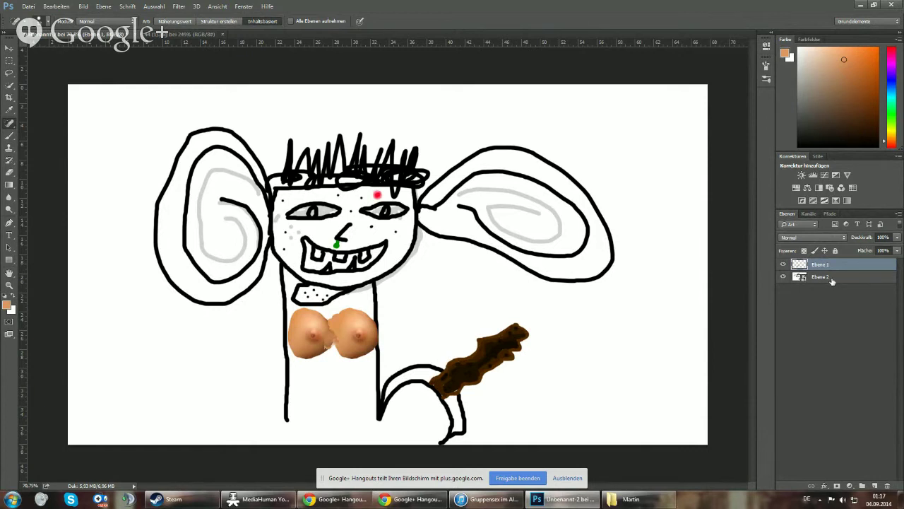
Select the layers Ebene 1 and Ebene 2 of the big-eared figure drawing and link them
{"action": "left_click", "coordinate": [825, 267], "text": "ctrl"}
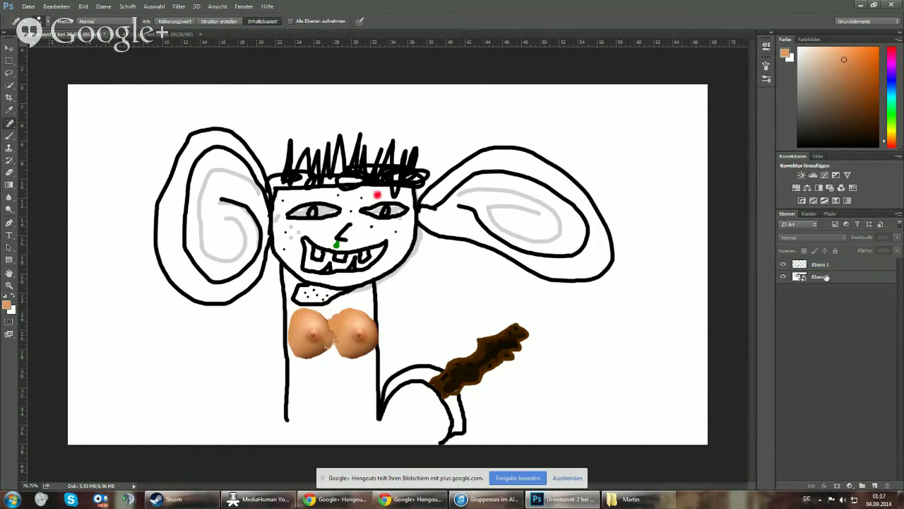
{"action": "left_click", "coordinate": [825, 266]}
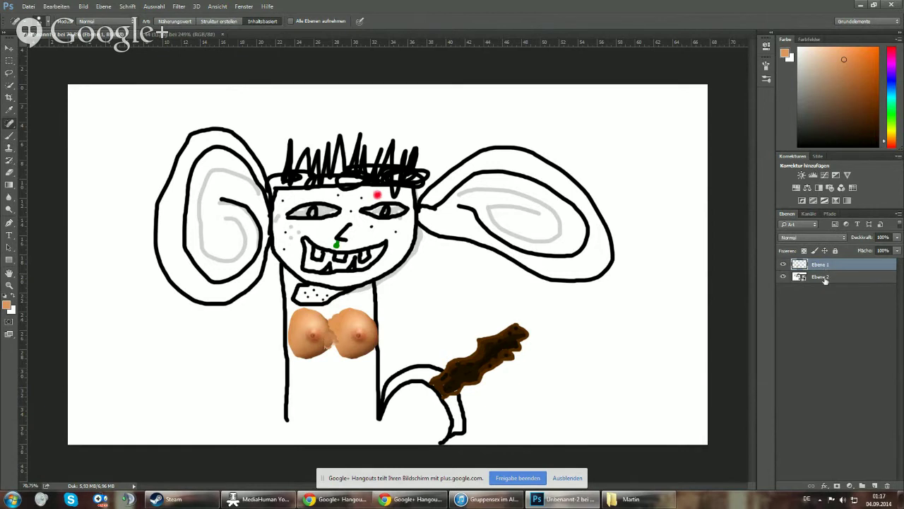
{"action": "left_click", "coordinate": [824, 279], "text": "ctrl"}
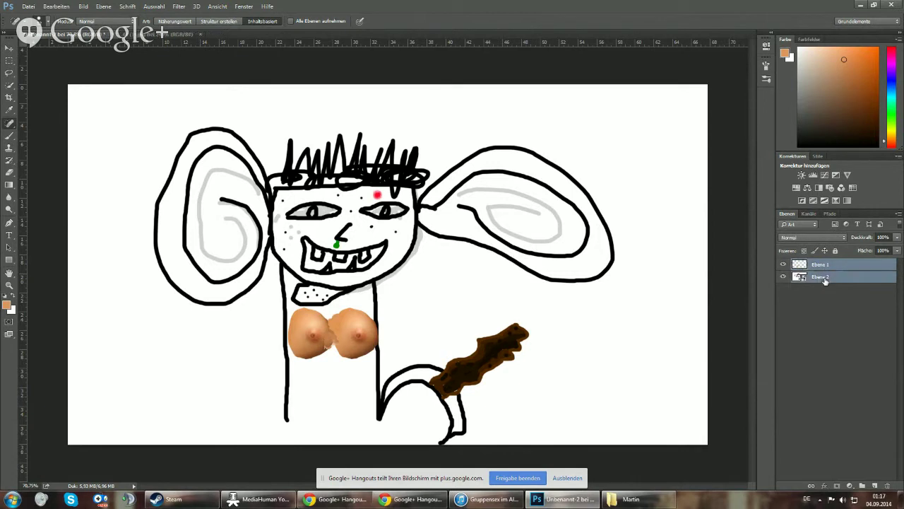
{"action": "left_click", "coordinate": [103, 7]}
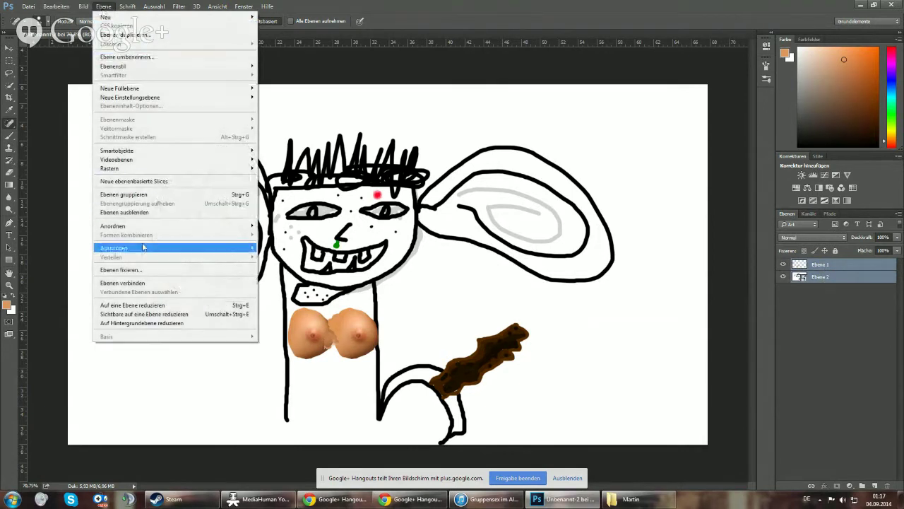
{"action": "left_click", "coordinate": [159, 283]}
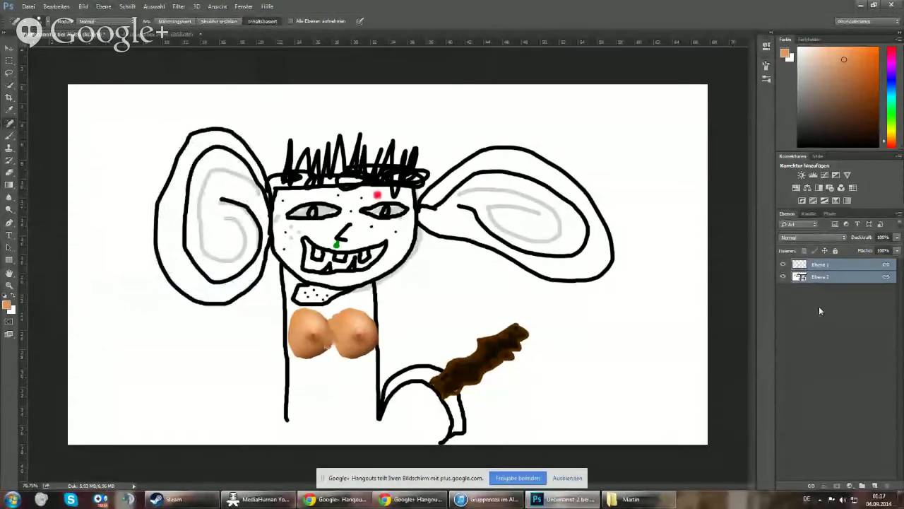
Merge the linked layers Ebene 1 and Ebene 2 into a single layer
{"action": "left_click", "coordinate": [824, 289]}
{"action": "left_click", "coordinate": [848, 276]}
{"action": "left_click", "coordinate": [860, 267]}
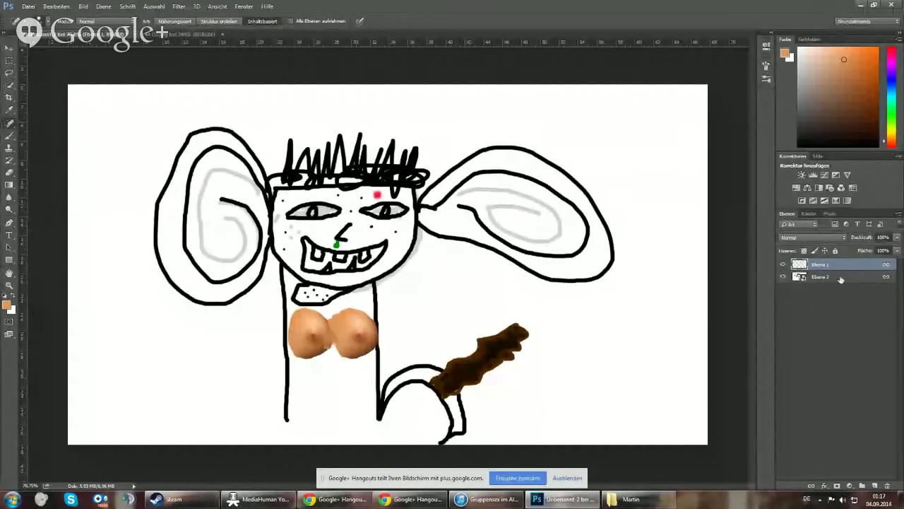
{"action": "left_click", "coordinate": [841, 277]}
{"action": "left_click", "coordinate": [841, 265]}
{"action": "key", "text": "h"}
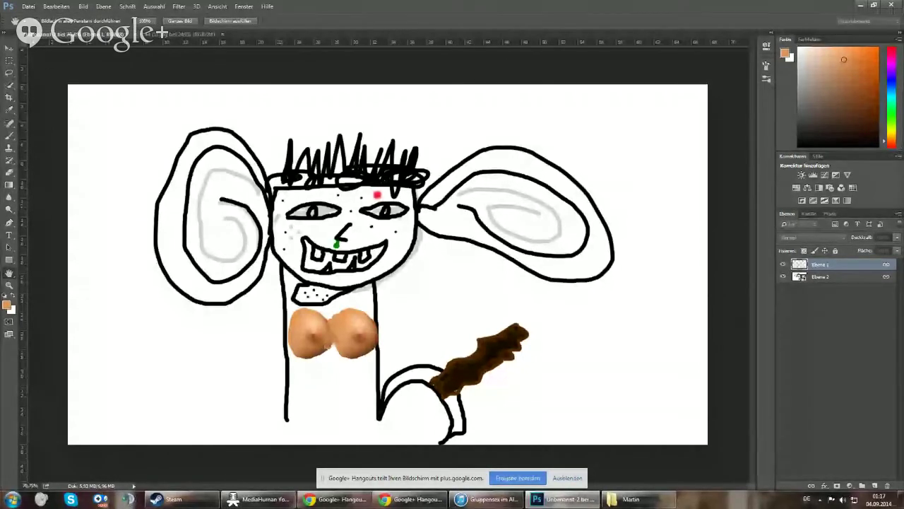
{"action": "key", "text": "j"}
{"action": "left_click", "coordinate": [837, 279]}
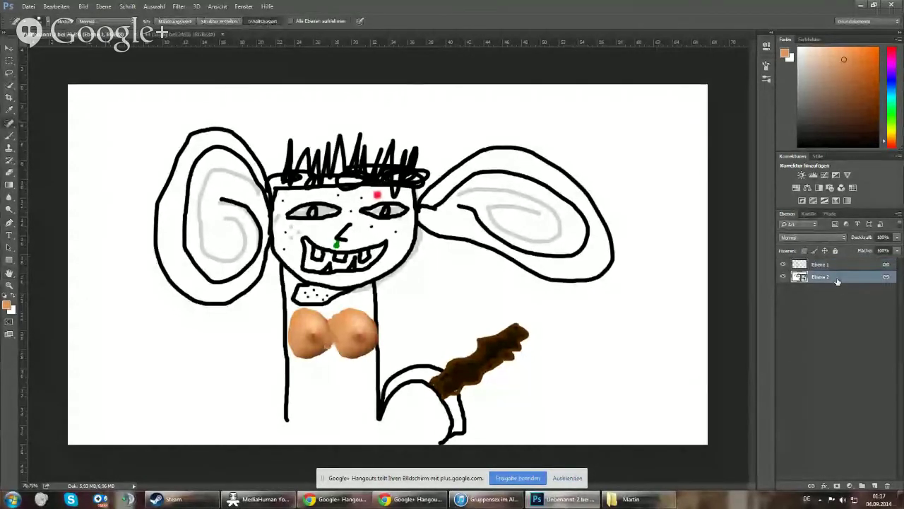
{"action": "left_click", "coordinate": [835, 266], "text": "shift"}
{"action": "key", "text": "ctrl+e"}
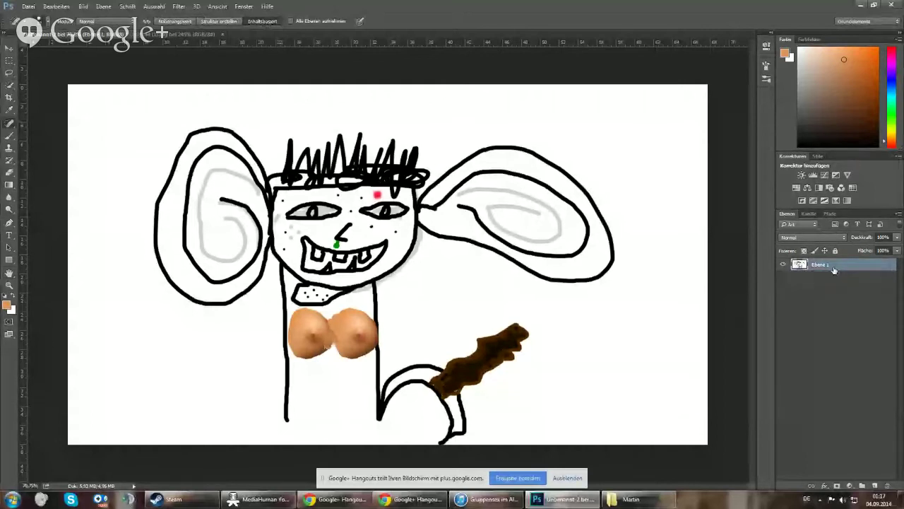
Open the Liquify filter and slightly enlarge the figure's right-hand breast using the Bloat tool at brush size 215
{"action": "left_click", "coordinate": [185, 7]}
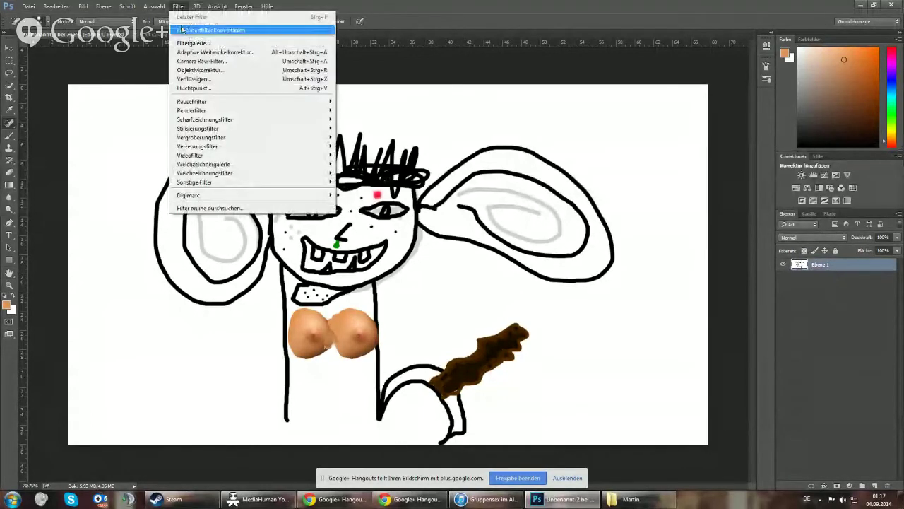
{"action": "left_click", "coordinate": [198, 79]}
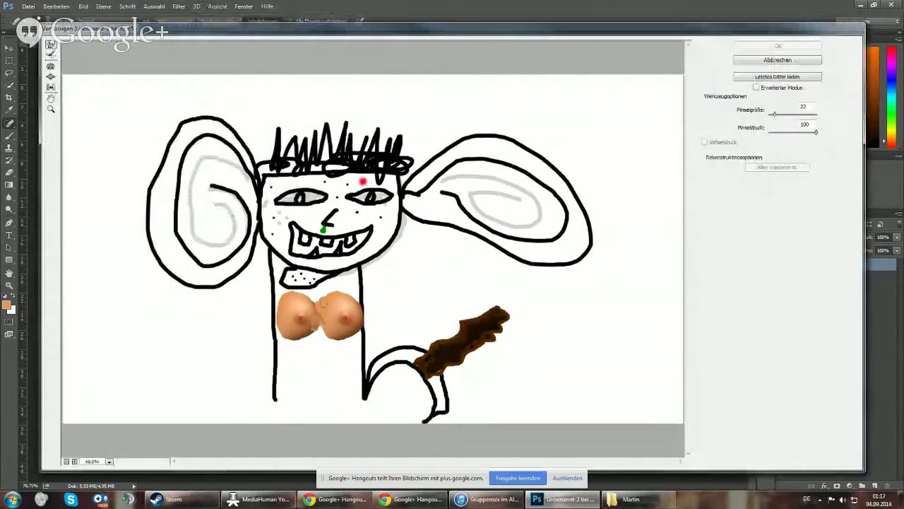
{"action": "left_click", "coordinate": [50, 77]}
{"action": "mouse_move", "coordinate": [816, 131]}
{"action": "left_mouse_down"}
{"action": "mouse_move", "coordinate": [769, 129]}
{"action": "mouse_move", "coordinate": [781, 114]}
{"action": "left_mouse_up"}
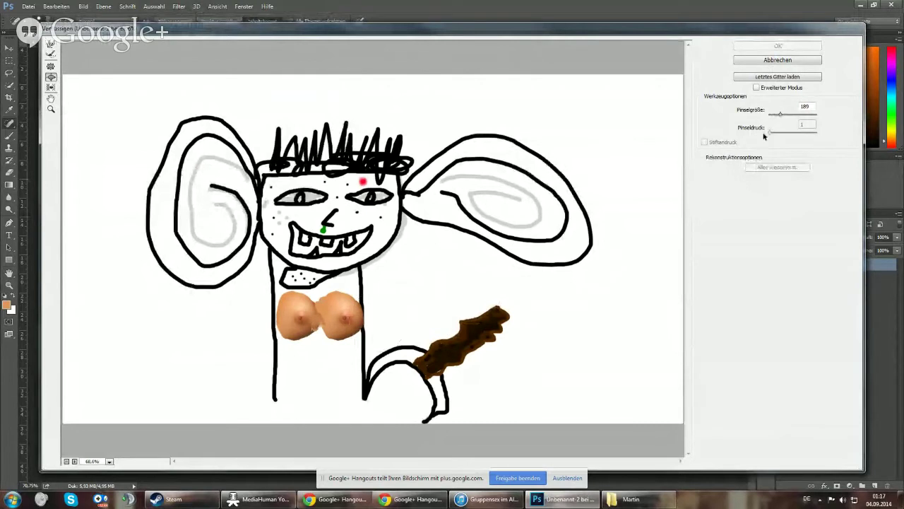
{"action": "left_click_drag", "start_coordinate": [783, 118], "coordinate": [782, 113]}
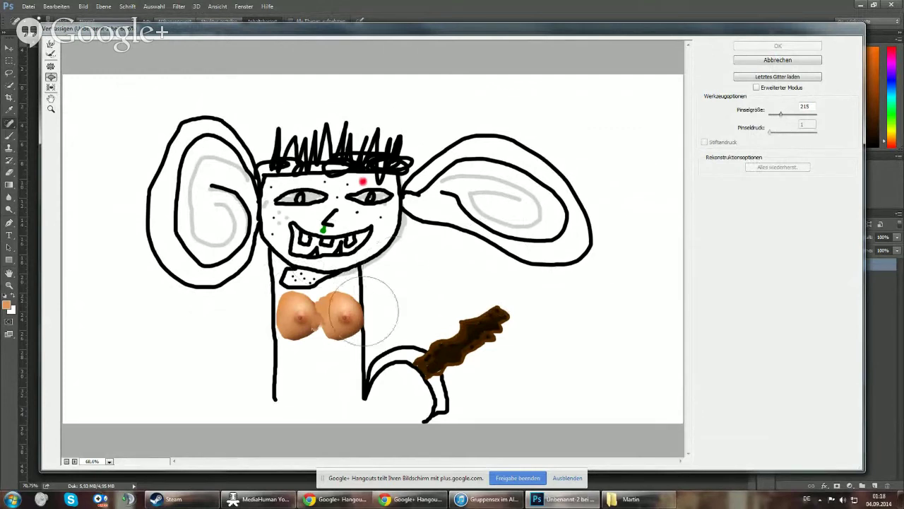
{"action": "left_click_drag", "start_coordinate": [344, 315], "coordinate": [344, 314]}
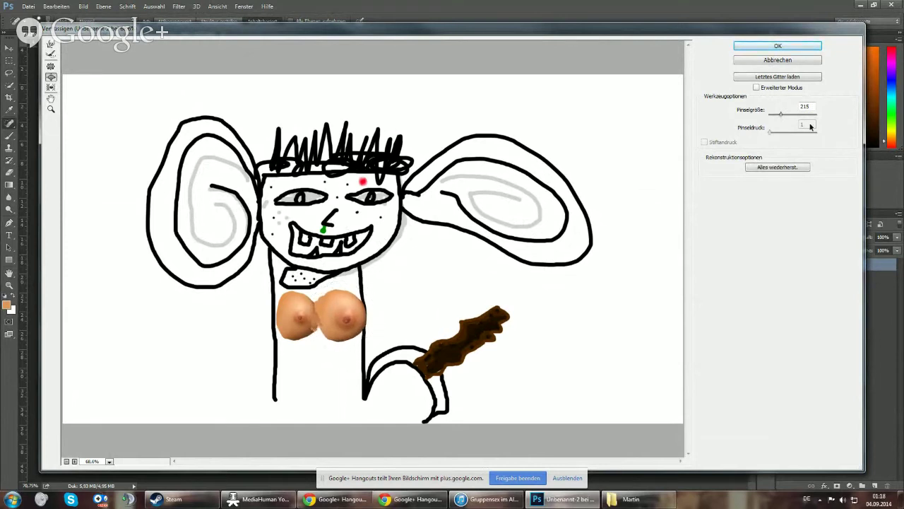
Enlarge both of the figure's breasts with the Bloat tool at brush size 305
{"action": "left_click_drag", "start_coordinate": [784, 115], "coordinate": [786, 115]}
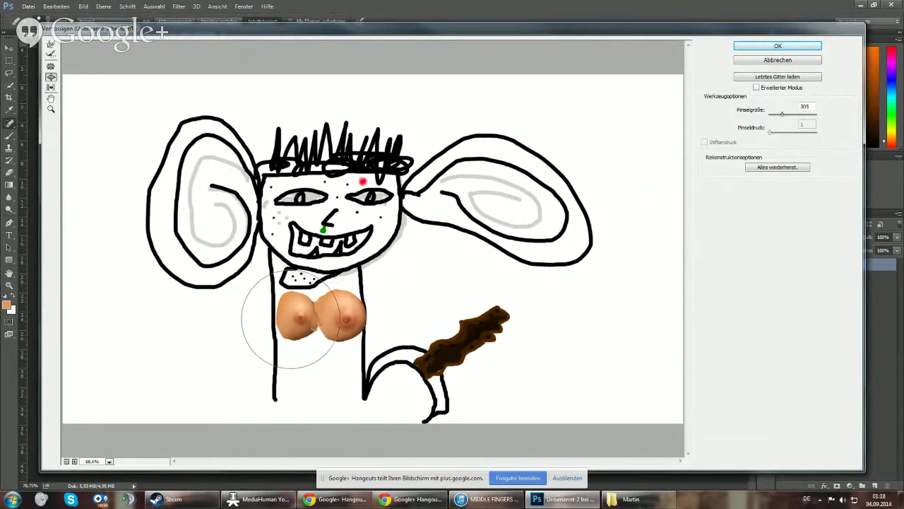
{"action": "mouse_move", "coordinate": [293, 316]}
{"action": "left_mouse_down"}
{"action": "mouse_move", "coordinate": [279, 317]}
{"action": "mouse_move", "coordinate": [353, 319]}
{"action": "left_mouse_up"}
{"action": "left_click_drag", "start_coordinate": [296, 322], "coordinate": [292, 323]}
{"action": "left_click_drag", "start_coordinate": [350, 321], "coordinate": [360, 321]}
{"action": "left_click_drag", "start_coordinate": [297, 319], "coordinate": [288, 322]}
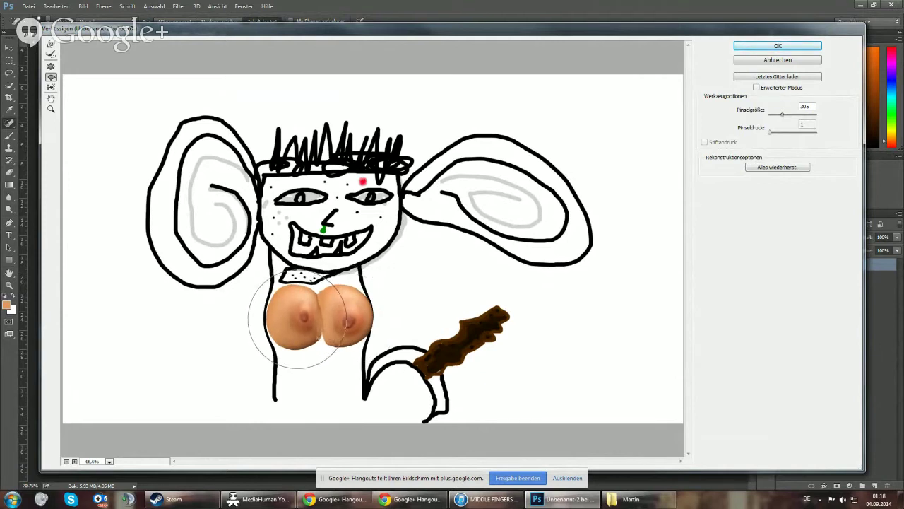
Reshape both nipples on the figure's chest with the Forward Warp tool at brush size 22 and pressure 100
{"action": "left_click", "coordinate": [51, 44]}
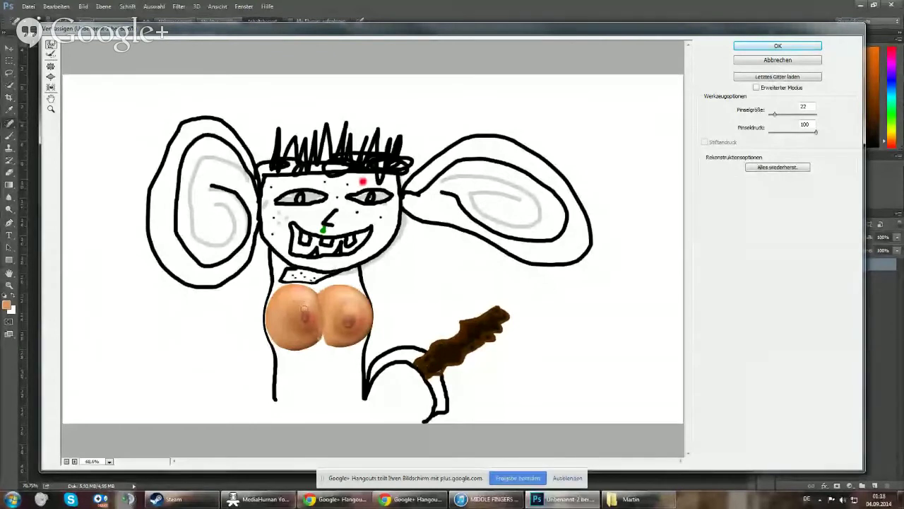
{"action": "left_click_drag", "start_coordinate": [309, 309], "coordinate": [304, 315]}
{"action": "key", "text": "ctrl+plus"}
{"action": "key", "text": "ctrl+plus"}
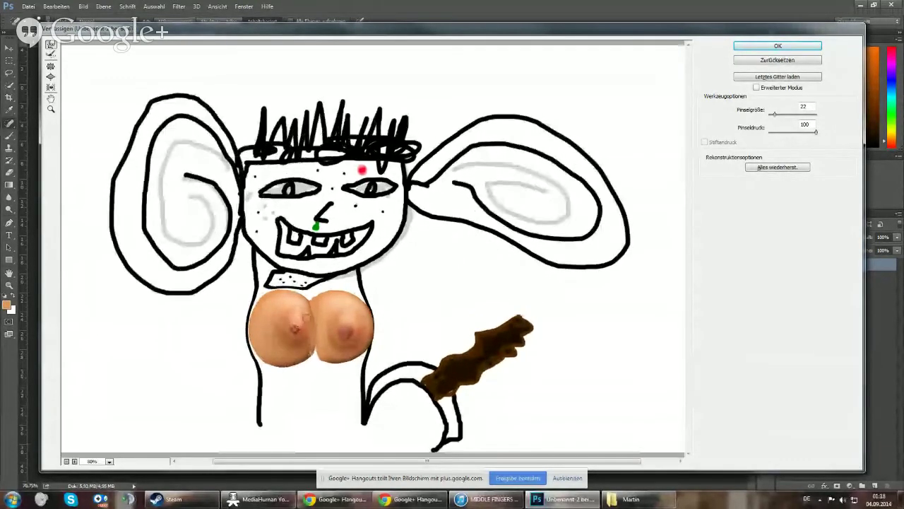
{"action": "scroll", "coordinate": [267, 373], "scroll_direction": "down", "scroll_amount": 5}
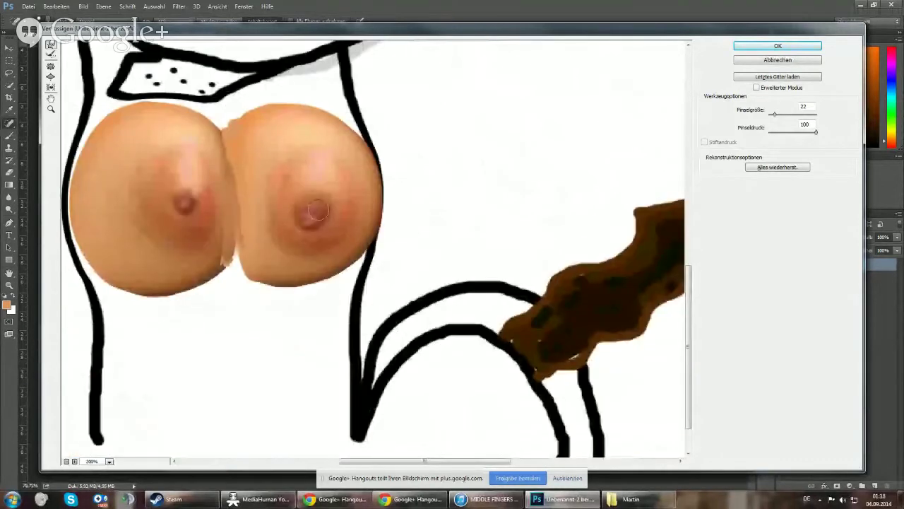
{"action": "mouse_move", "coordinate": [317, 234]}
{"action": "left_mouse_down"}
{"action": "mouse_move", "coordinate": [336, 192]}
{"action": "mouse_move", "coordinate": [305, 190]}
{"action": "mouse_move", "coordinate": [303, 226]}
{"action": "left_mouse_up"}
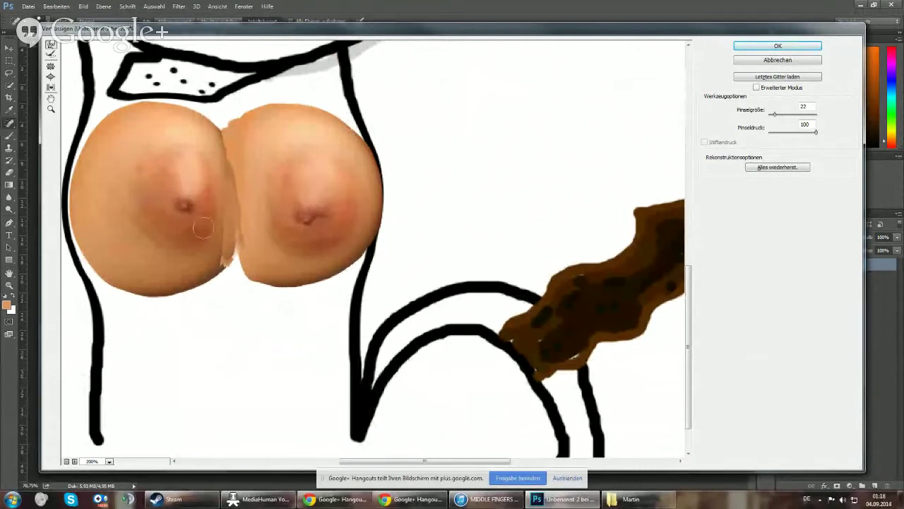
{"action": "scroll", "coordinate": [309, 221], "scroll_direction": "down", "scroll_amount": 1}
{"action": "scroll", "coordinate": [309, 221], "scroll_direction": "down", "scroll_amount": 5}
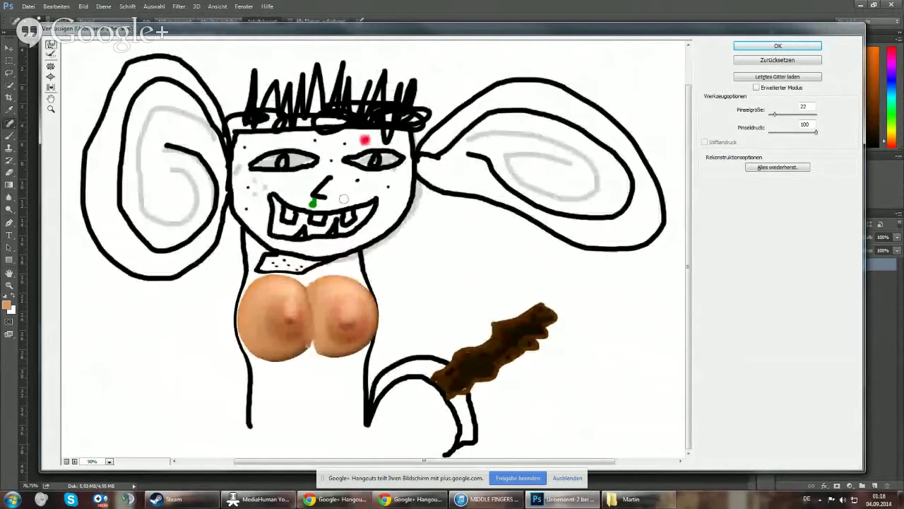
Bloat the whole chest area with brush size 722 and apply the Liquify filter
{"action": "key", "text": "b"}
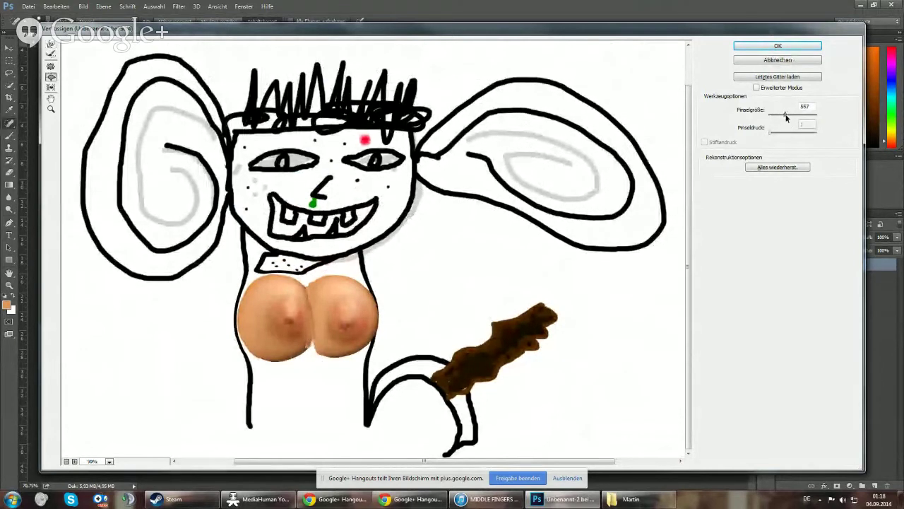
{"action": "left_click_drag", "start_coordinate": [782, 114], "coordinate": [786, 114]}
{"action": "mouse_move", "coordinate": [361, 310]}
{"action": "left_mouse_down"}
{"action": "mouse_move", "coordinate": [314, 346]}
{"action": "mouse_move", "coordinate": [250, 357]}
{"action": "left_mouse_up"}
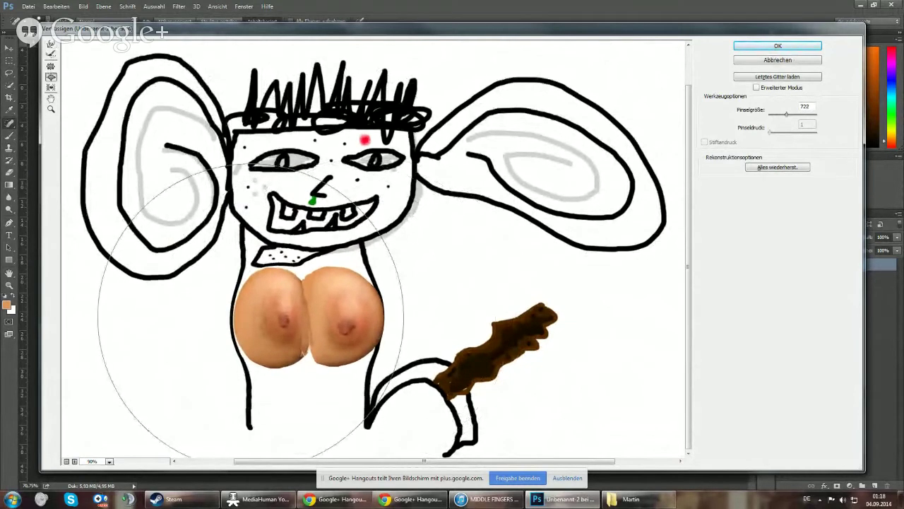
{"action": "left_click", "coordinate": [763, 46]}
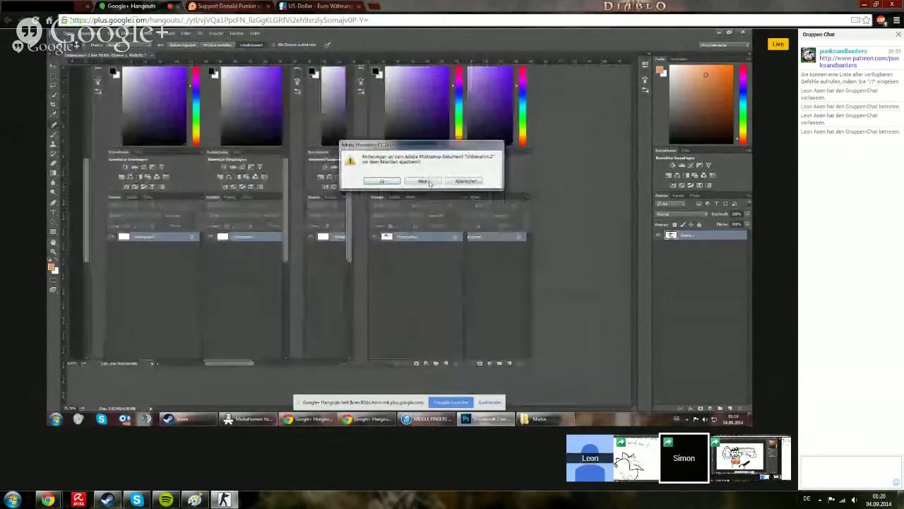
View the edited and original portrait photos in Windows photo viewer, closing the viewer after each
{"action": "key", "text": "super"}
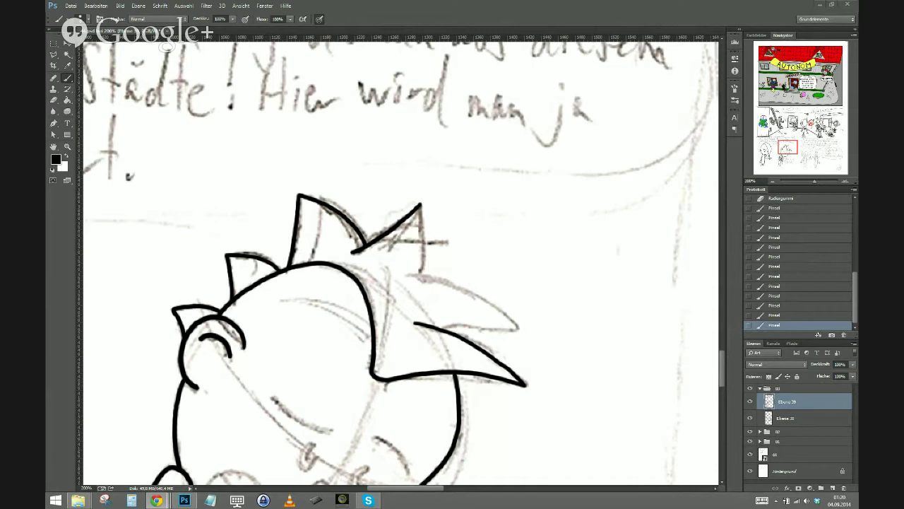
{"action": "left_click", "coordinate": [335, 12]}
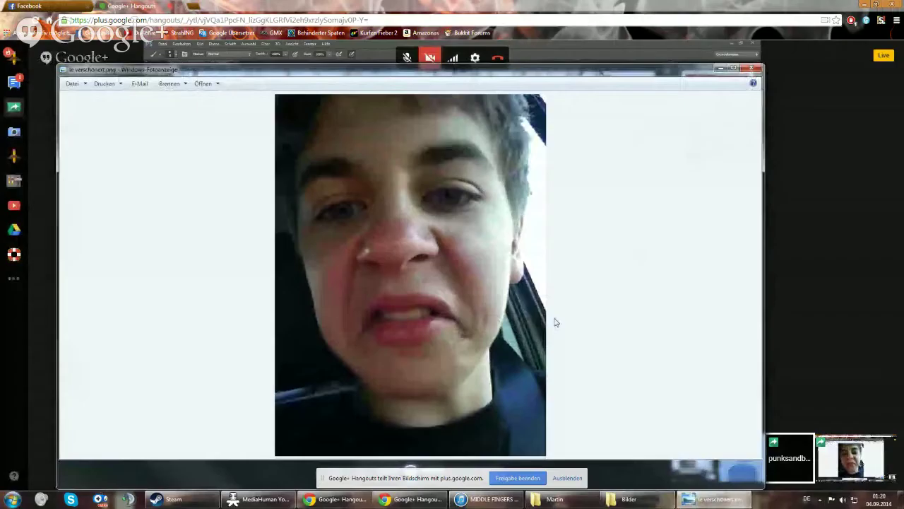
{"action": "left_click", "coordinate": [753, 68]}
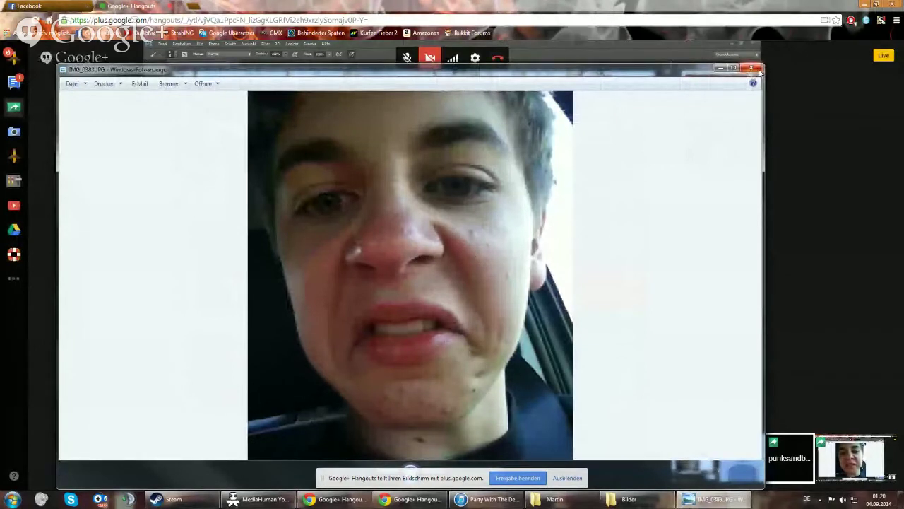
{"action": "left_click", "coordinate": [751, 69]}
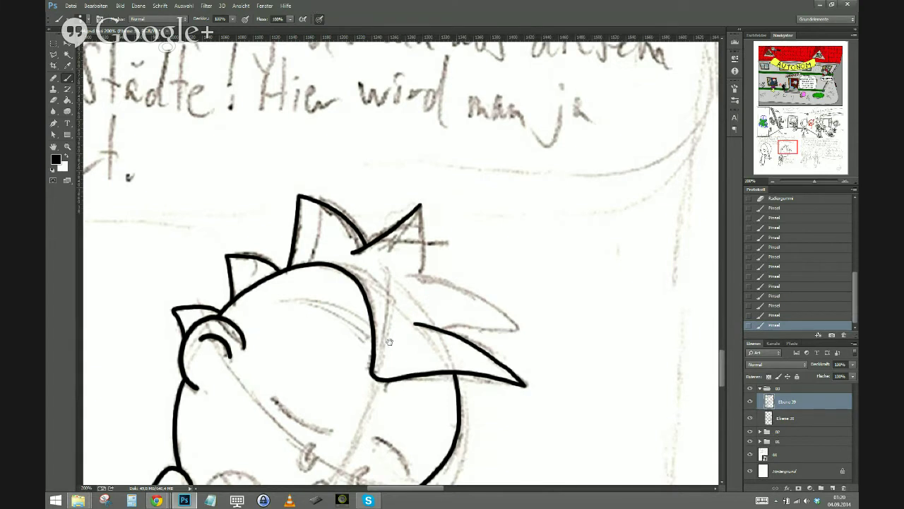
Ink the upper forward-pointing hair spike on the comic character and the front edge of the spike above it
{"action": "left_click_drag", "start_coordinate": [389, 342], "coordinate": [230, 344]}
{"action": "mouse_move", "coordinate": [250, 279]}
{"action": "left_mouse_down"}
{"action": "mouse_move", "coordinate": [306, 294]}
{"action": "mouse_move", "coordinate": [360, 330]}
{"action": "mouse_move", "coordinate": [275, 329]}
{"action": "left_mouse_up"}
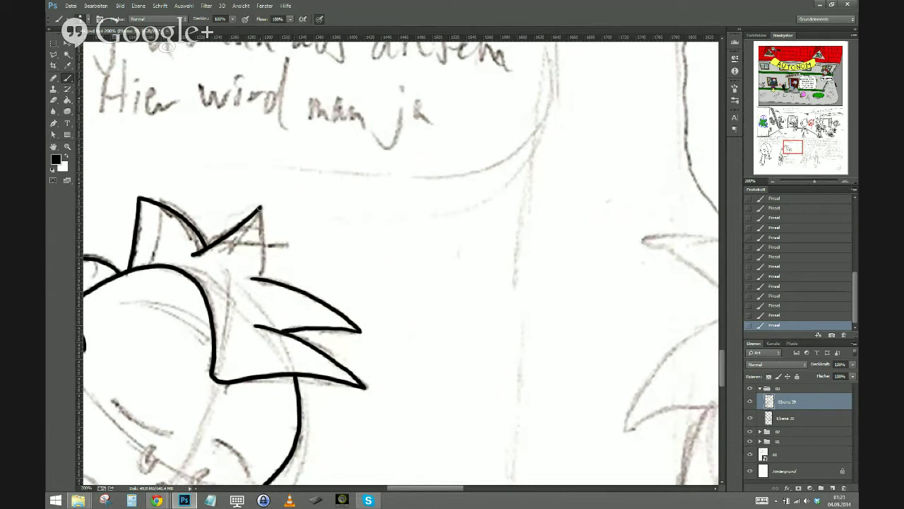
{"action": "left_click_drag", "start_coordinate": [260, 207], "coordinate": [261, 279]}
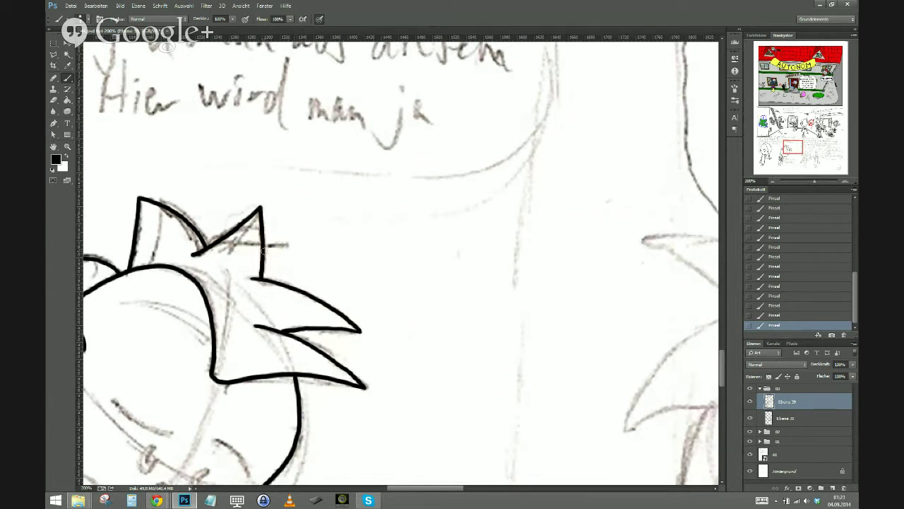
Ink the two slanted eyebrow curves on the character's face over the pencil sketch
{"action": "left_click_drag", "start_coordinate": [162, 444], "coordinate": [326, 315]}
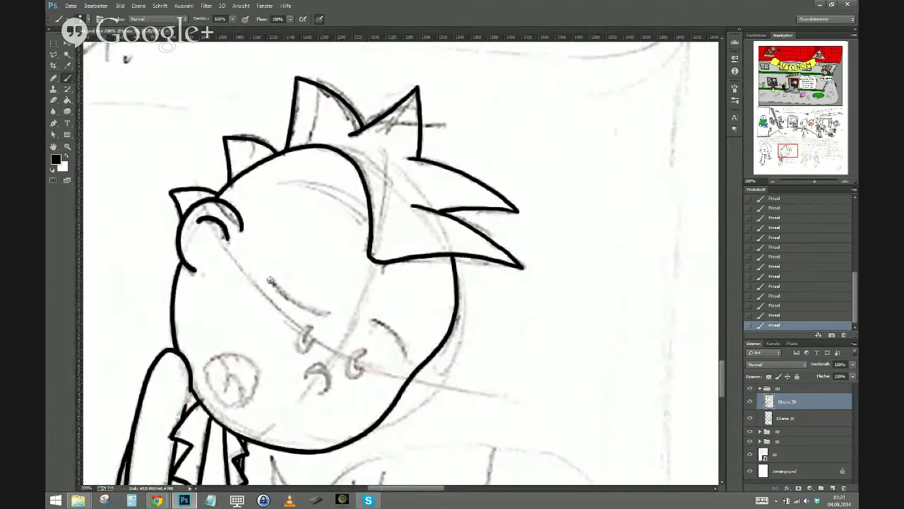
{"action": "left_click_drag", "start_coordinate": [272, 283], "coordinate": [331, 313]}
{"action": "left_click_drag", "start_coordinate": [406, 361], "coordinate": [387, 327]}
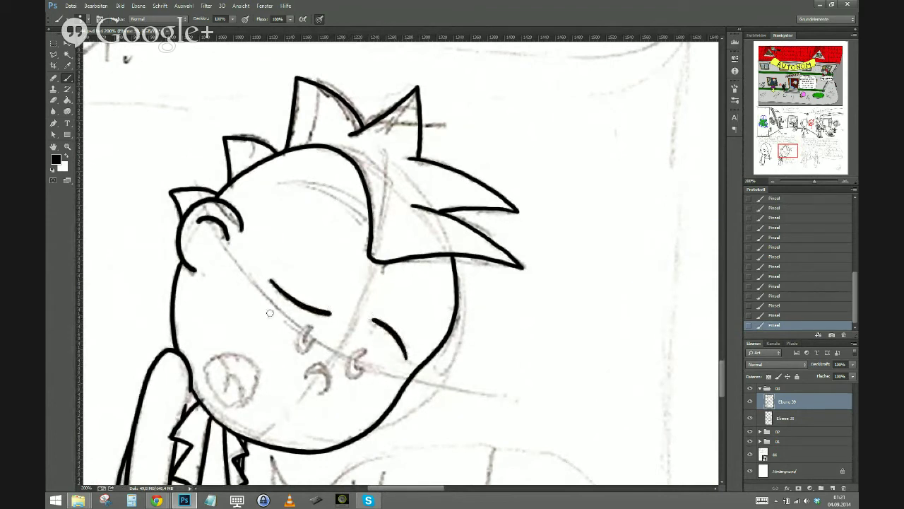
Ink the small rounded eye below the longer eyebrow and undo the last brush stroke
{"action": "left_click_drag", "start_coordinate": [214, 404], "coordinate": [299, 338]}
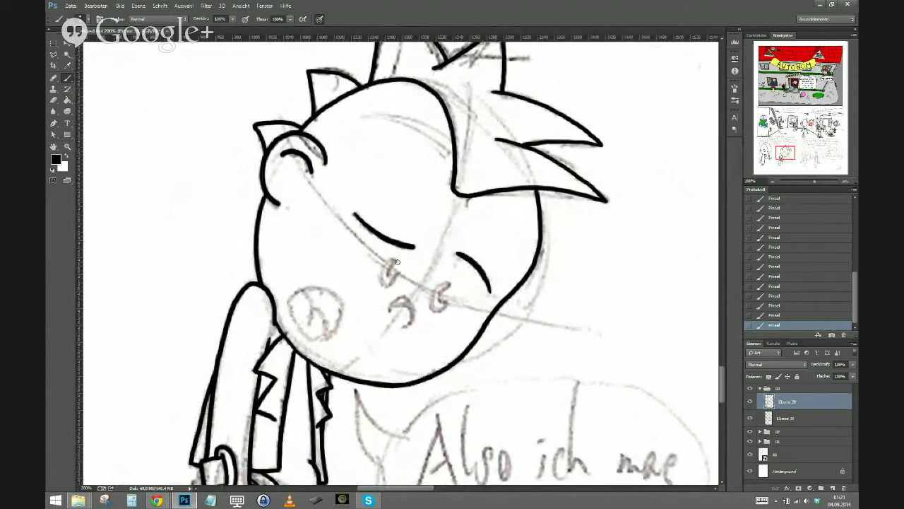
{"action": "mouse_move", "coordinate": [397, 260]}
{"action": "left_mouse_down"}
{"action": "mouse_move", "coordinate": [382, 281]}
{"action": "mouse_move", "coordinate": [396, 266]}
{"action": "left_mouse_up"}
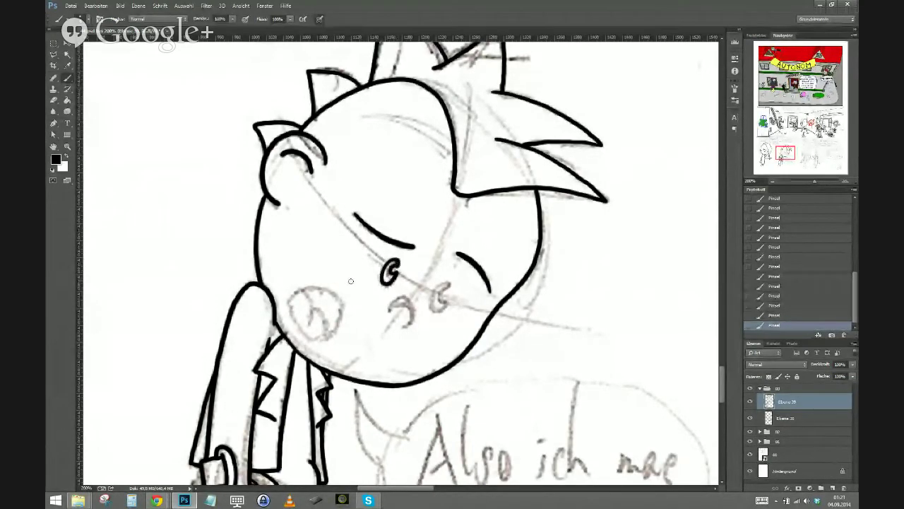
{"action": "key", "text": "ctrl+z"}
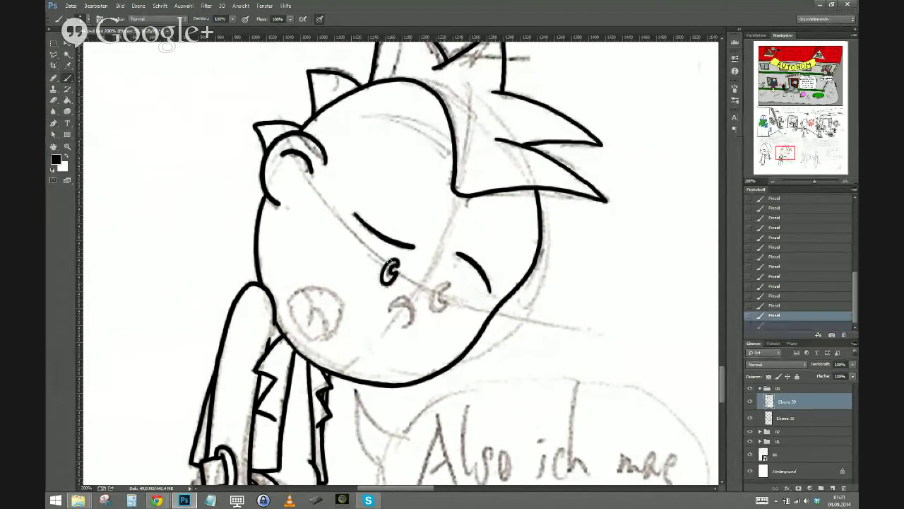
Ink the second small rounded eye and the short curved nose on the character's face
{"action": "mouse_move", "coordinate": [450, 289]}
{"action": "left_mouse_down"}
{"action": "mouse_move", "coordinate": [438, 284]}
{"action": "mouse_move", "coordinate": [436, 309]}
{"action": "mouse_move", "coordinate": [445, 311]}
{"action": "mouse_move", "coordinate": [450, 300]}
{"action": "mouse_move", "coordinate": [439, 292]}
{"action": "mouse_move", "coordinate": [452, 288]}
{"action": "left_mouse_up"}
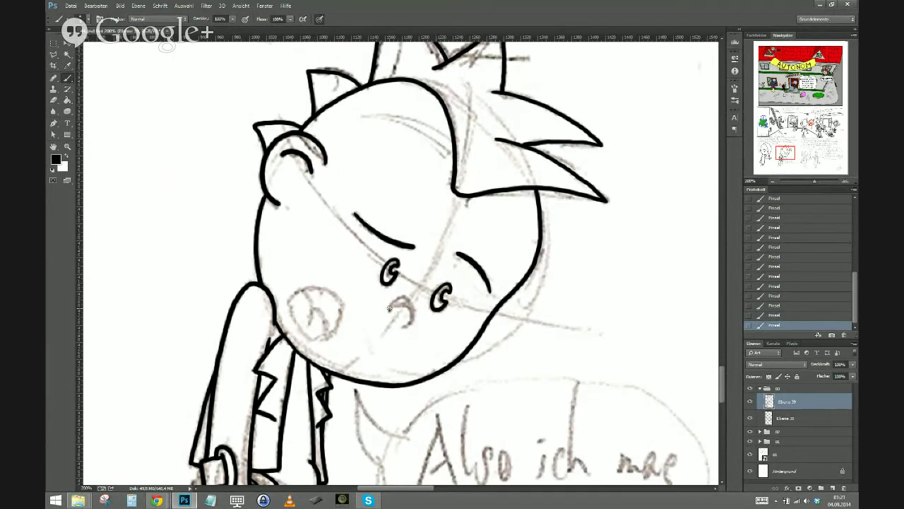
{"action": "left_click_drag", "start_coordinate": [392, 305], "coordinate": [410, 308]}
Ink the round shape on the lower cheek with its inner lines, undoing and redrawing its outline until it follows the sketch
{"action": "left_click_drag", "start_coordinate": [252, 388], "coordinate": [294, 363]}
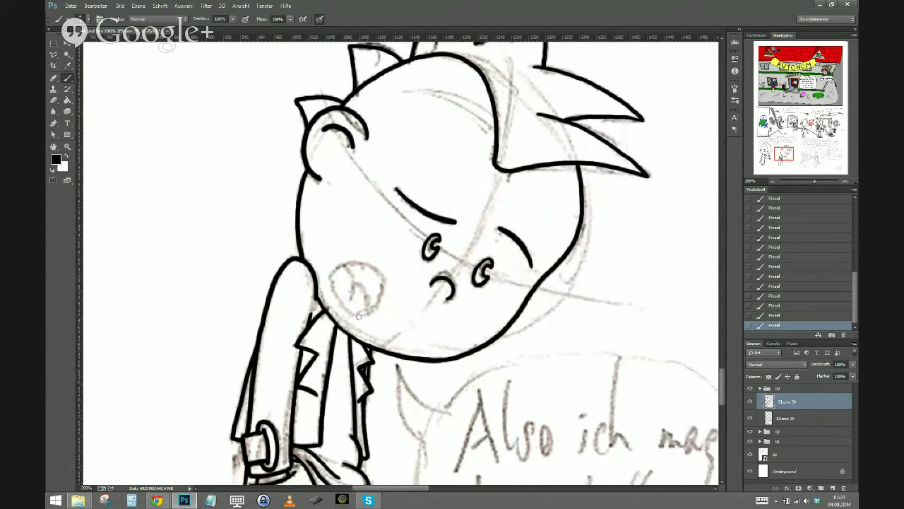
{"action": "mouse_move", "coordinate": [352, 314]}
{"action": "left_mouse_down"}
{"action": "mouse_move", "coordinate": [330, 280]}
{"action": "mouse_move", "coordinate": [350, 285]}
{"action": "mouse_move", "coordinate": [330, 275]}
{"action": "mouse_move", "coordinate": [349, 264]}
{"action": "mouse_move", "coordinate": [378, 277]}
{"action": "mouse_move", "coordinate": [358, 315]}
{"action": "left_mouse_up"}
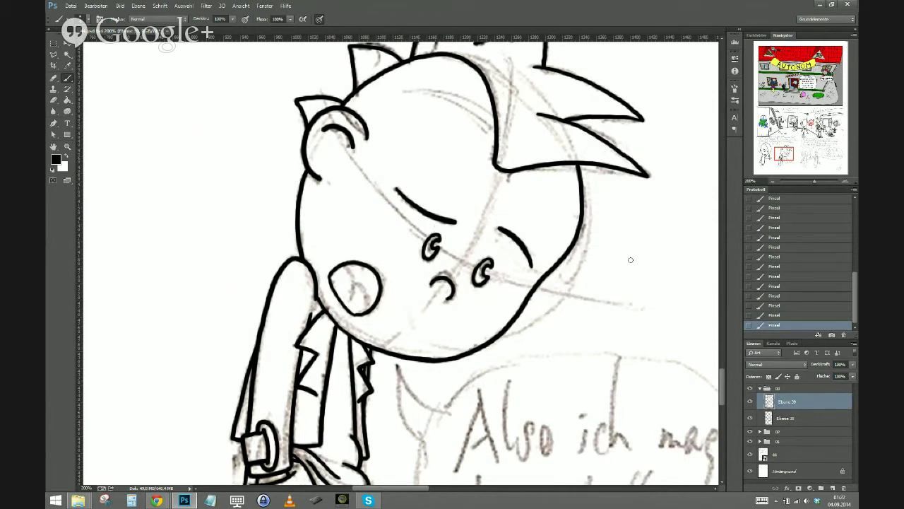
{"action": "key", "text": "ctrl+z"}
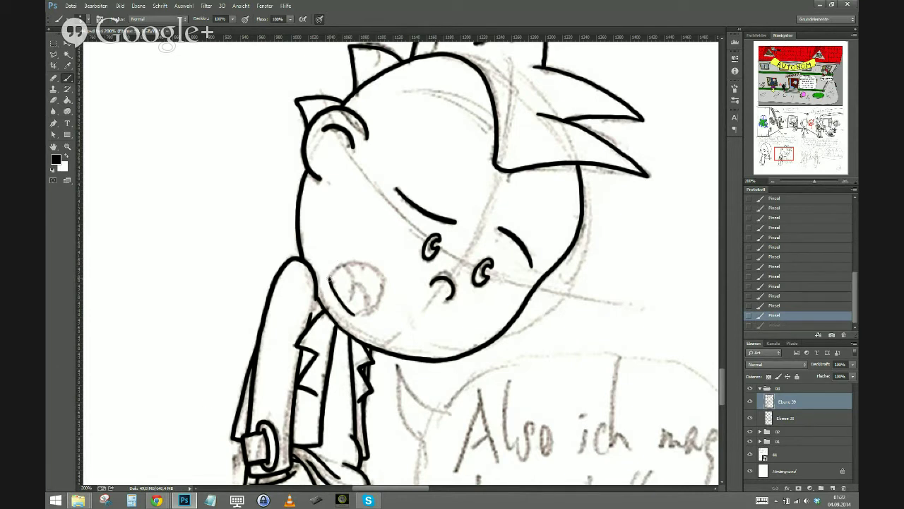
{"action": "mouse_move", "coordinate": [329, 277]}
{"action": "left_mouse_down"}
{"action": "mouse_move", "coordinate": [350, 261]}
{"action": "mouse_move", "coordinate": [383, 283]}
{"action": "mouse_move", "coordinate": [357, 316]}
{"action": "mouse_move", "coordinate": [344, 306]}
{"action": "left_mouse_up"}
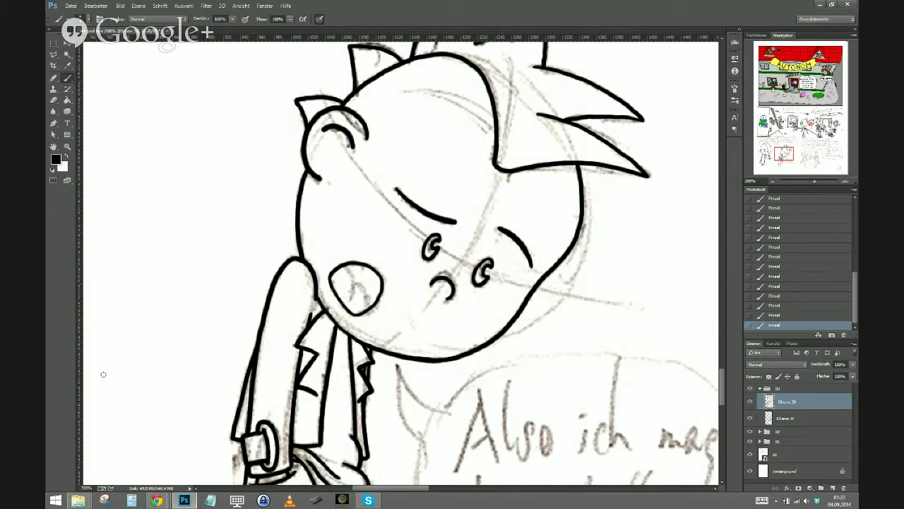
{"action": "key", "text": "ctrl+z"}
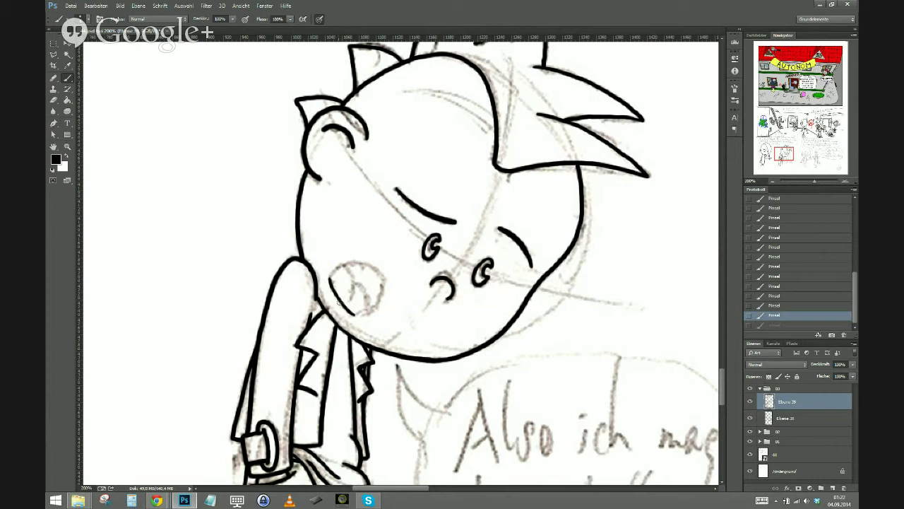
{"action": "mouse_move", "coordinate": [330, 274]}
{"action": "left_mouse_down"}
{"action": "mouse_move", "coordinate": [349, 260]}
{"action": "mouse_move", "coordinate": [369, 262]}
{"action": "mouse_move", "coordinate": [383, 279]}
{"action": "mouse_move", "coordinate": [372, 310]}
{"action": "mouse_move", "coordinate": [358, 313]}
{"action": "mouse_move", "coordinate": [332, 295]}
{"action": "left_mouse_up"}
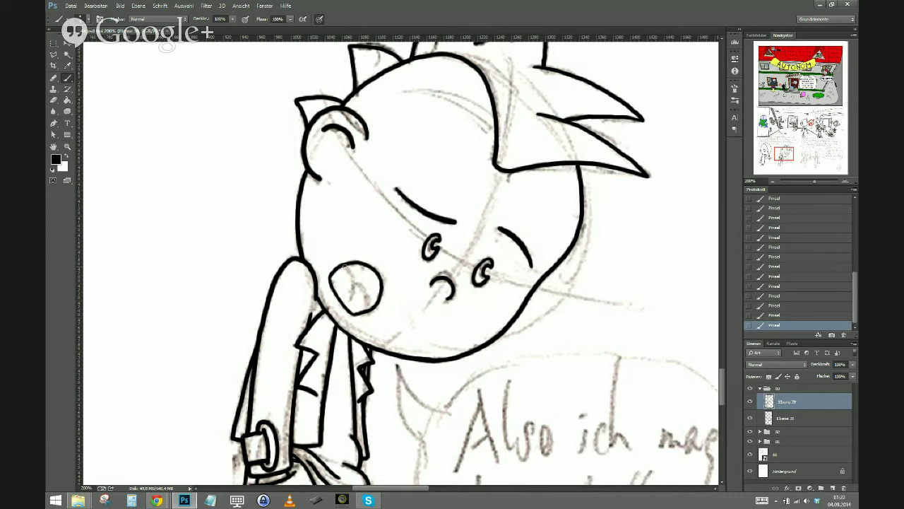
{"action": "mouse_move", "coordinate": [353, 273]}
{"action": "left_mouse_down"}
{"action": "mouse_move", "coordinate": [350, 299]}
{"action": "mouse_move", "coordinate": [362, 292]}
{"action": "mouse_move", "coordinate": [365, 309]}
{"action": "left_mouse_up"}
Collapse layer group 03, create a new layer group named 04 and add an empty layer inside it
{"action": "left_click_drag", "start_coordinate": [245, 393], "coordinate": [224, 214]}
{"action": "left_click_drag", "start_coordinate": [272, 459], "coordinate": [306, 416]}
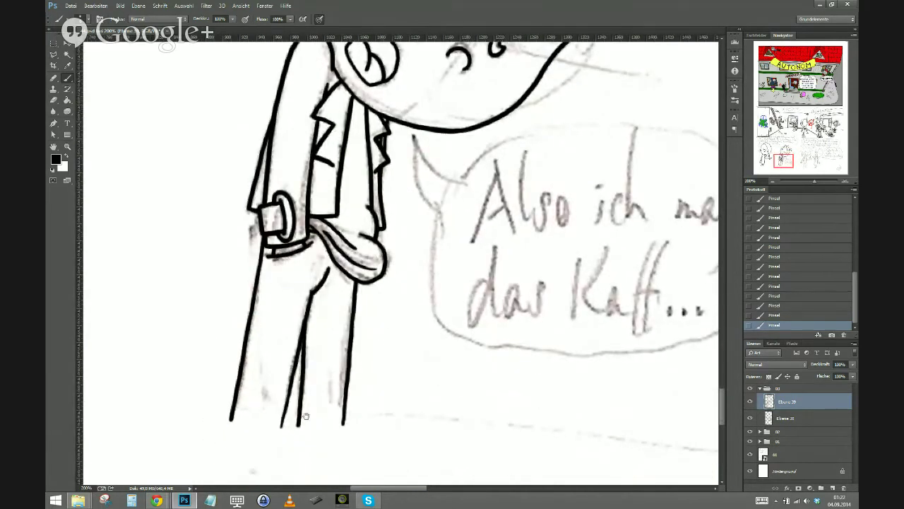
{"action": "left_click_drag", "start_coordinate": [442, 292], "coordinate": [240, 480]}
{"action": "left_click_drag", "start_coordinate": [226, 304], "coordinate": [148, 403]}
{"action": "mouse_move", "coordinate": [146, 265]}
{"action": "left_mouse_down"}
{"action": "mouse_move", "coordinate": [217, 417]}
{"action": "mouse_move", "coordinate": [142, 395]}
{"action": "left_mouse_up"}
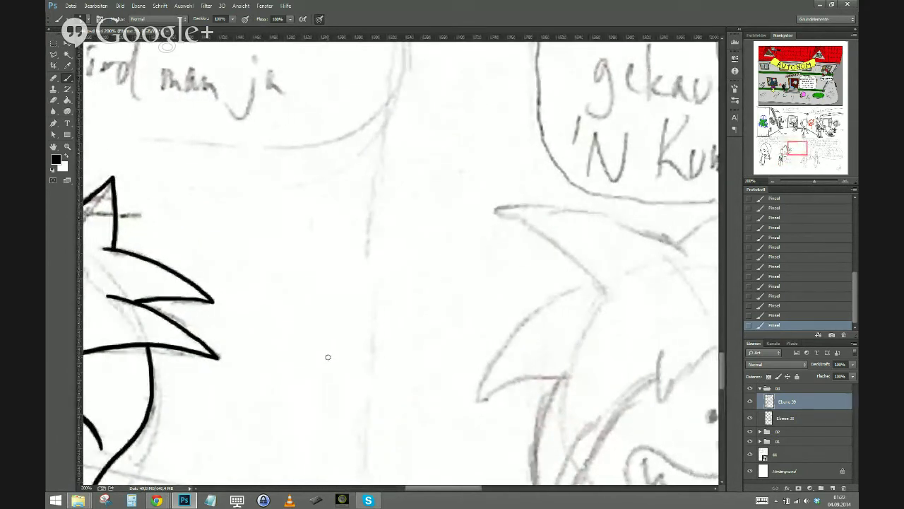
{"action": "scroll", "coordinate": [328, 357], "scroll_direction": "down", "scroll_amount": 4}
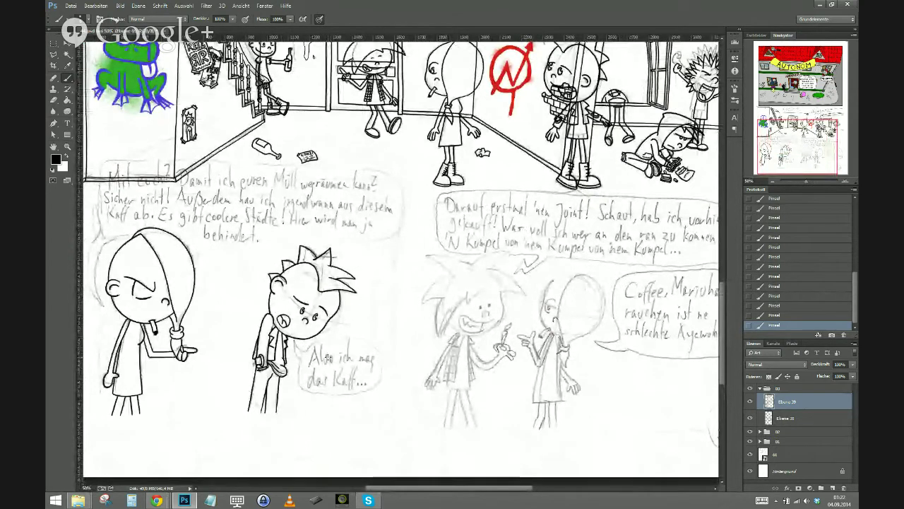
{"action": "left_click_drag", "start_coordinate": [328, 357], "coordinate": [286, 337]}
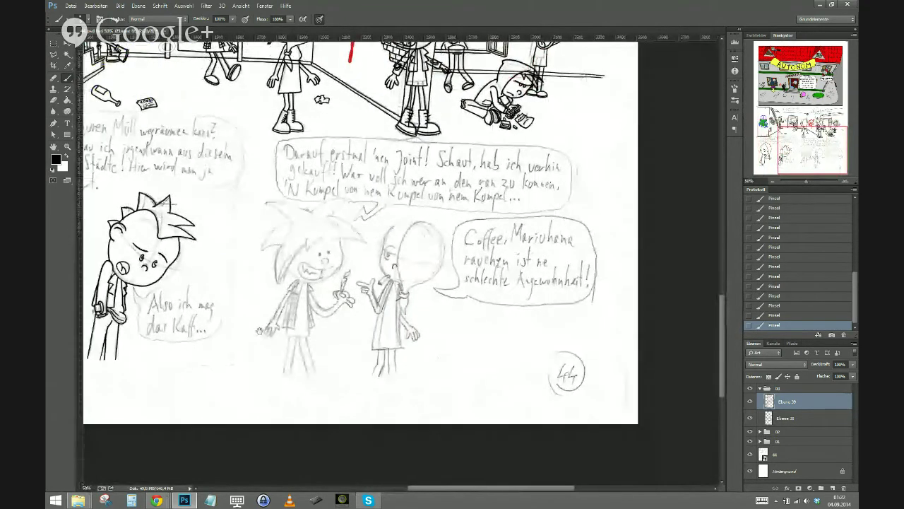
{"action": "left_click", "coordinate": [760, 390]}
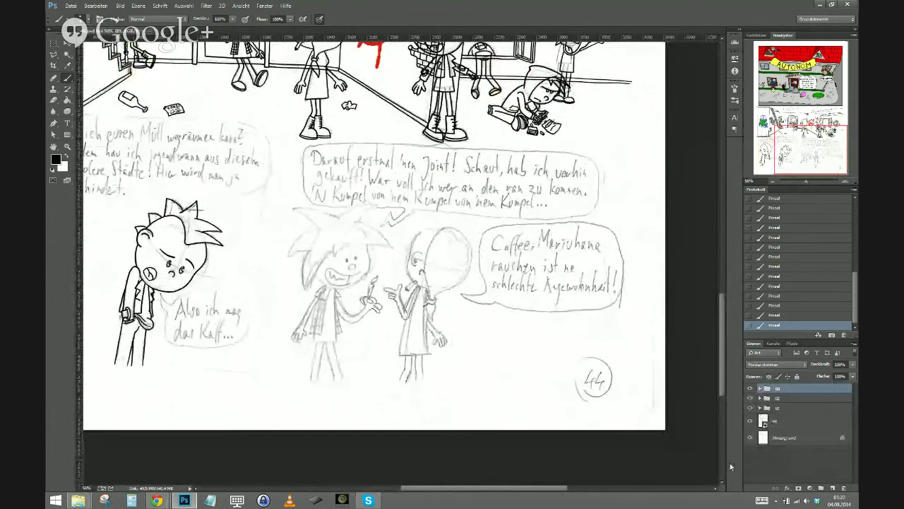
{"action": "left_click", "coordinate": [821, 487]}
{"action": "double_click", "coordinate": [783, 389]}
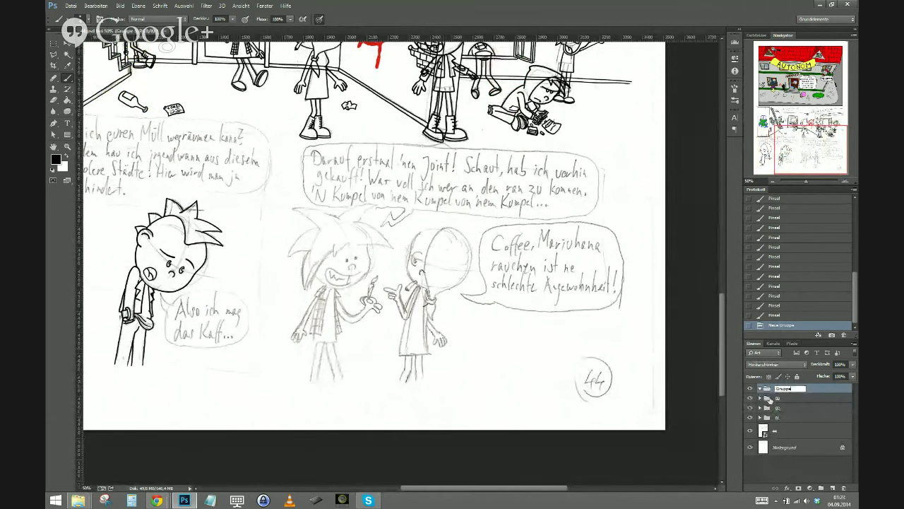
{"action": "key", "text": "Return"}
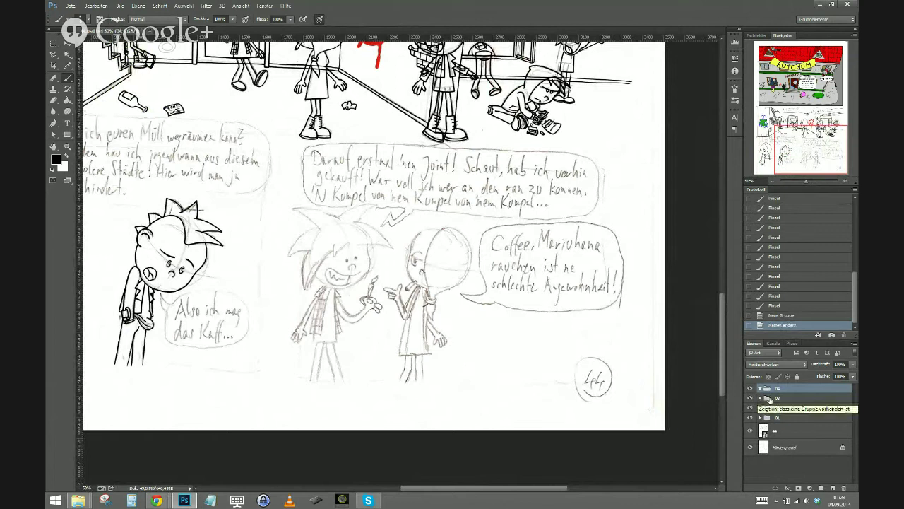
{"action": "left_click", "coordinate": [832, 488]}
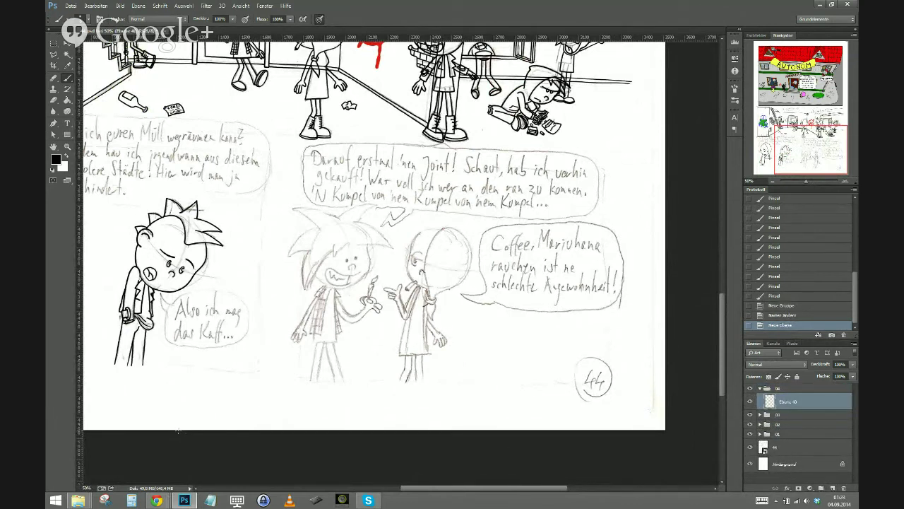
Ink the grinning spiky-haired character's fringe, including the V-shaped notch and both edges of the long pointed strand beside the face
{"action": "key", "text": "ctrl+plus"}
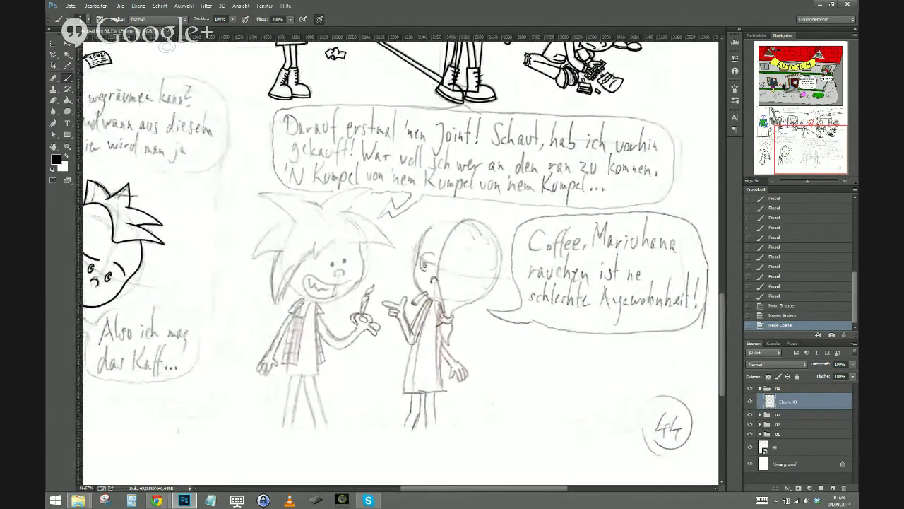
{"action": "key", "text": "ctrl+plus"}
{"action": "key", "text": "ctrl+plus"}
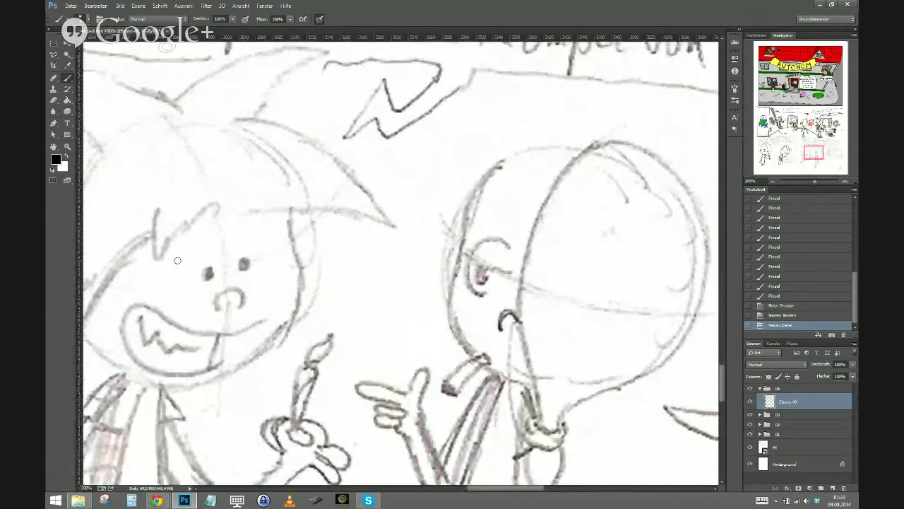
{"action": "left_click_drag", "start_coordinate": [140, 416], "coordinate": [299, 372]}
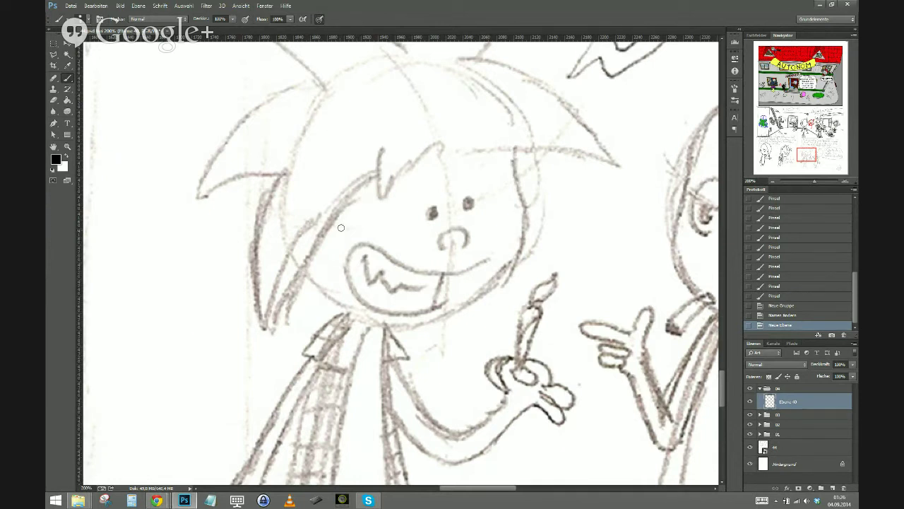
{"action": "left_click_drag", "start_coordinate": [439, 144], "coordinate": [386, 197]}
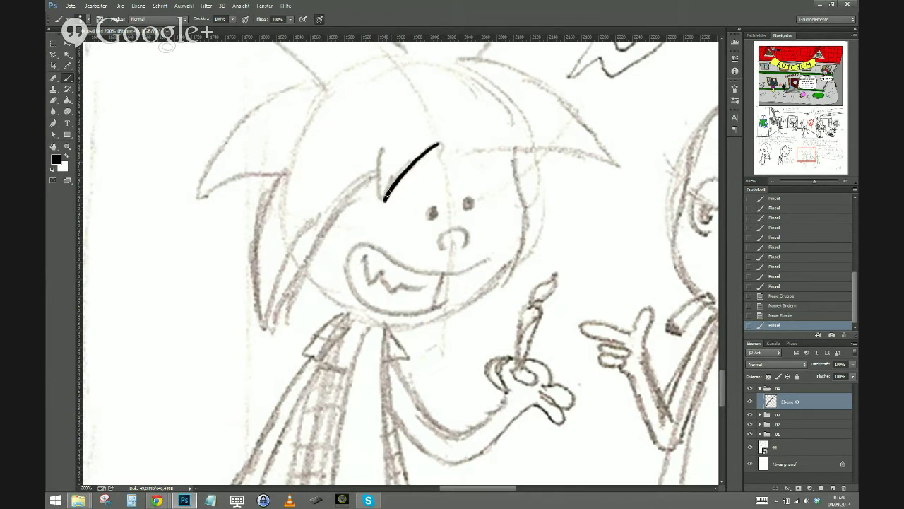
{"action": "left_click_drag", "start_coordinate": [383, 145], "coordinate": [384, 200]}
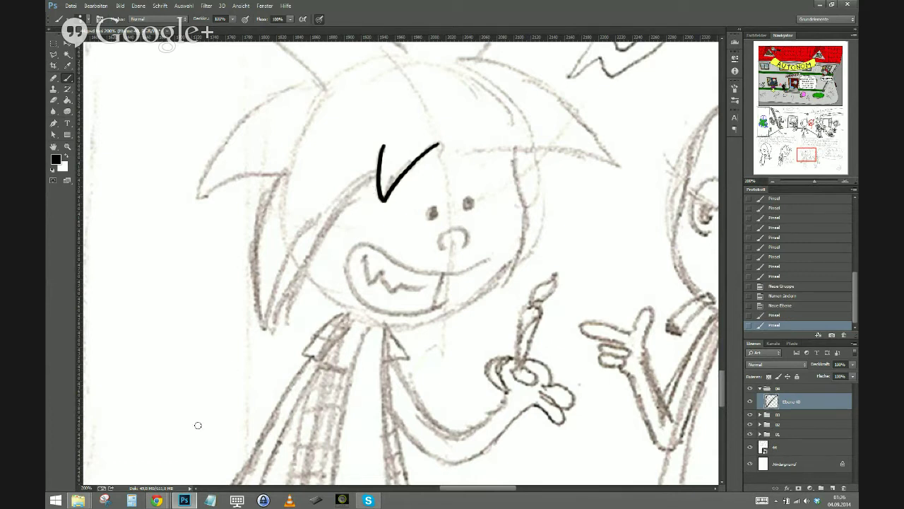
{"action": "left_click_drag", "start_coordinate": [170, 417], "coordinate": [214, 394]}
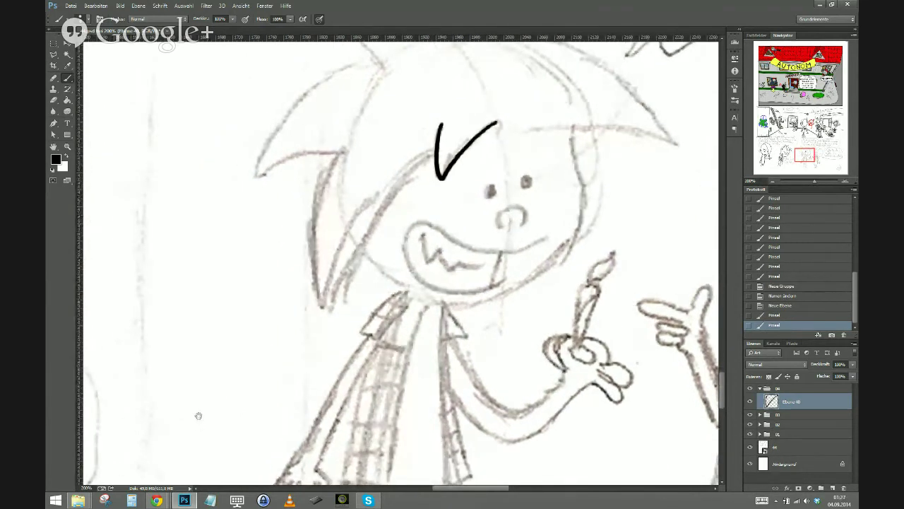
{"action": "mouse_move", "coordinate": [419, 167]}
{"action": "left_mouse_down"}
{"action": "mouse_move", "coordinate": [440, 150]}
{"action": "mouse_move", "coordinate": [364, 234]}
{"action": "mouse_move", "coordinate": [325, 307]}
{"action": "left_mouse_up"}
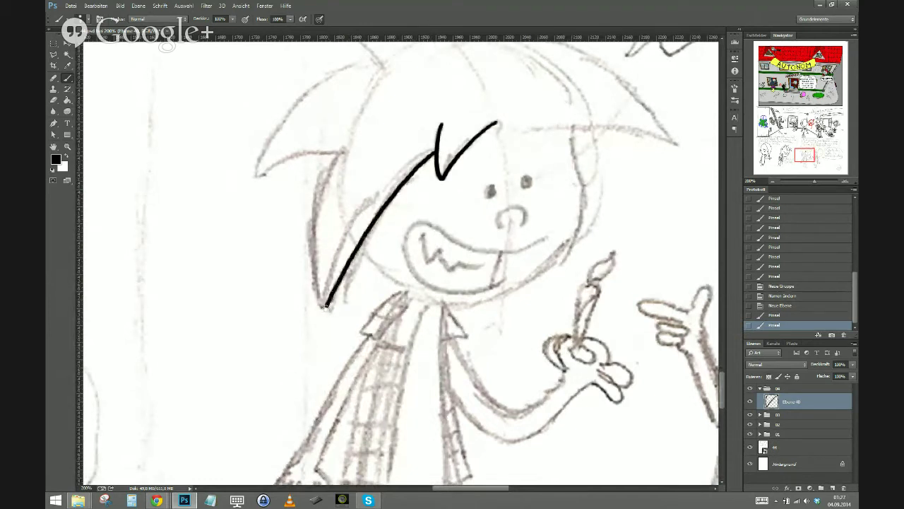
{"action": "mouse_move", "coordinate": [346, 144]}
{"action": "left_mouse_down"}
{"action": "mouse_move", "coordinate": [316, 236]}
{"action": "mouse_move", "coordinate": [327, 309]}
{"action": "left_mouse_up"}
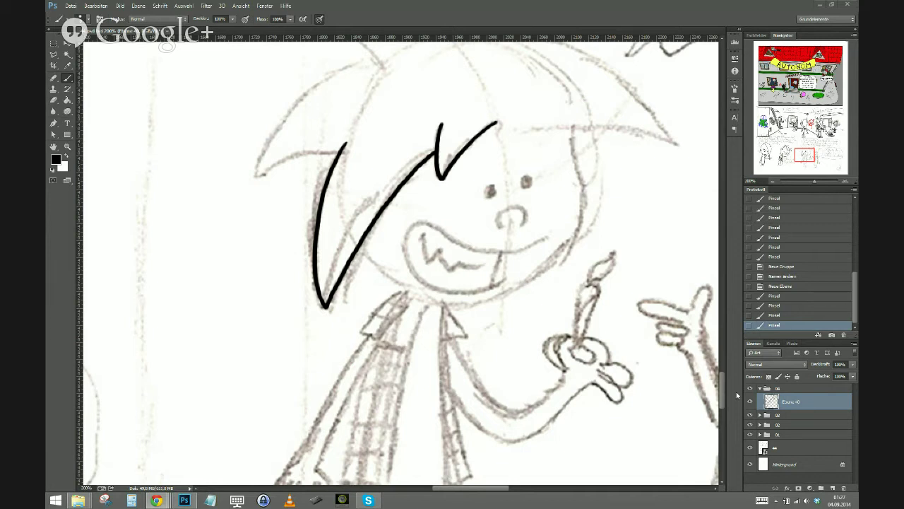
Ink the two backward-pointing hair spikes above the long strand on the grinning character's head
{"action": "left_click", "coordinate": [328, 24]}
{"action": "mouse_move", "coordinate": [262, 257]}
{"action": "left_mouse_down"}
{"action": "mouse_move", "coordinate": [264, 431]}
{"action": "mouse_move", "coordinate": [264, 424]}
{"action": "left_mouse_up"}
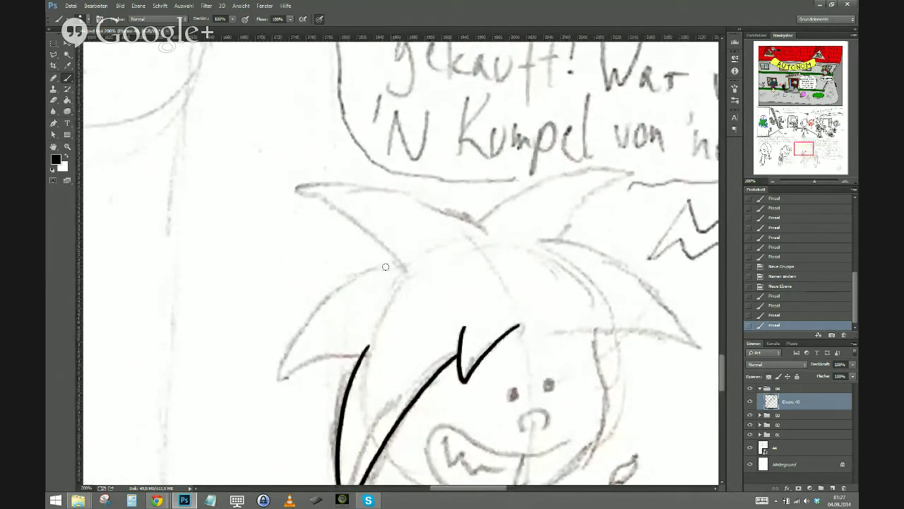
{"action": "mouse_move", "coordinate": [408, 273]}
{"action": "left_mouse_down"}
{"action": "mouse_move", "coordinate": [363, 225]}
{"action": "mouse_move", "coordinate": [296, 189]}
{"action": "left_mouse_up"}
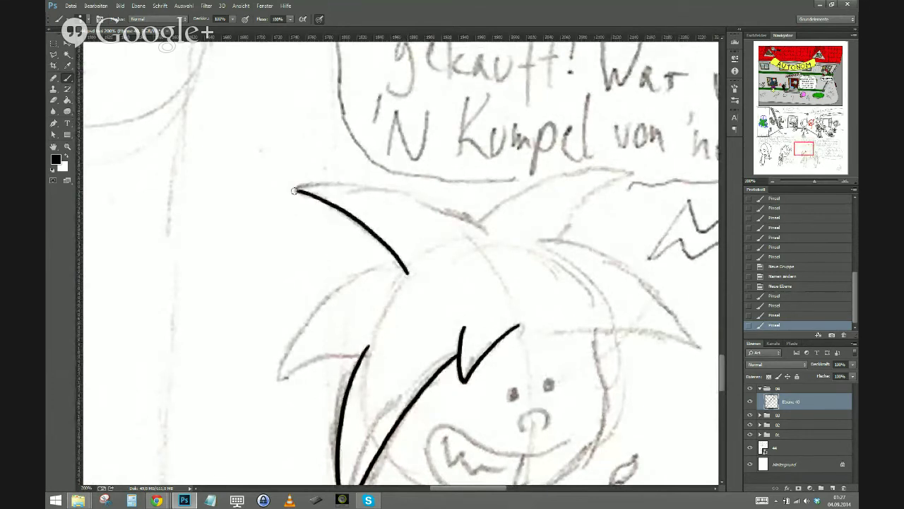
{"action": "left_click_drag", "start_coordinate": [317, 249], "coordinate": [187, 364]}
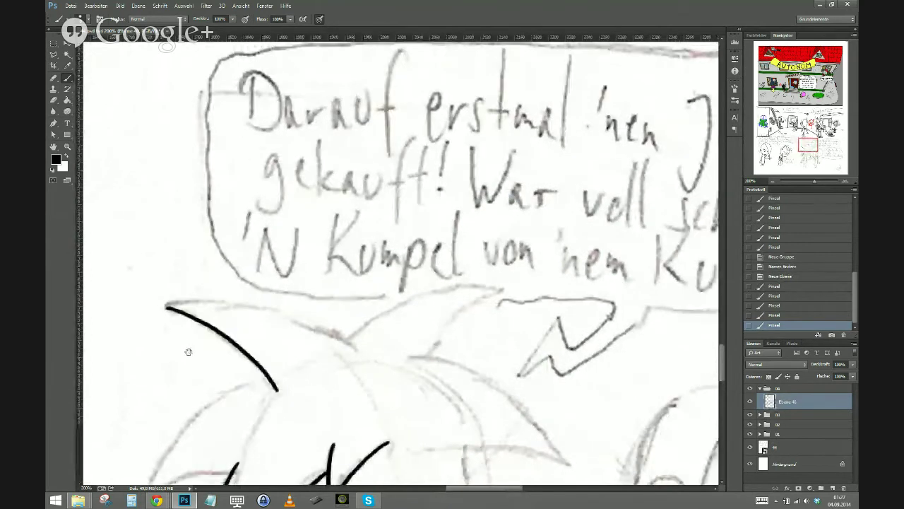
{"action": "mouse_move", "coordinate": [164, 307]}
{"action": "left_mouse_down"}
{"action": "mouse_move", "coordinate": [277, 312]}
{"action": "mouse_move", "coordinate": [360, 350]}
{"action": "left_mouse_up"}
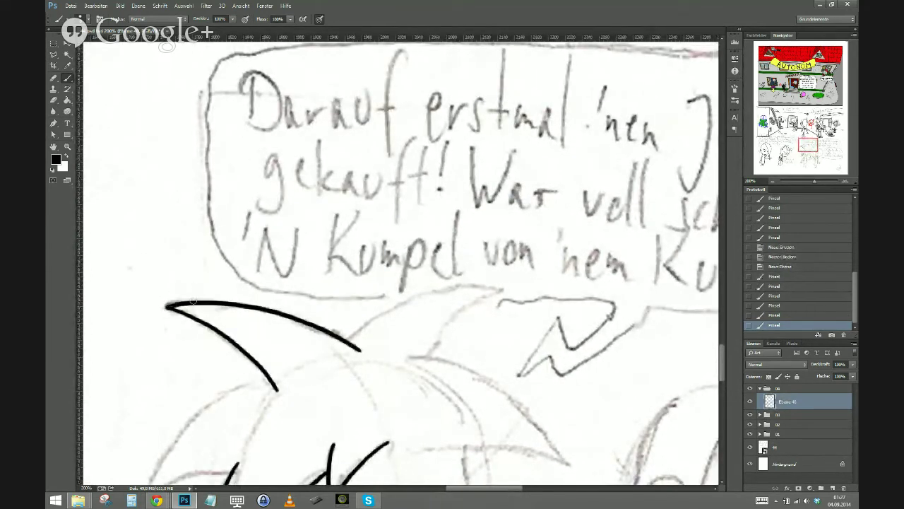
{"action": "left_click_drag", "start_coordinate": [179, 443], "coordinate": [344, 291]}
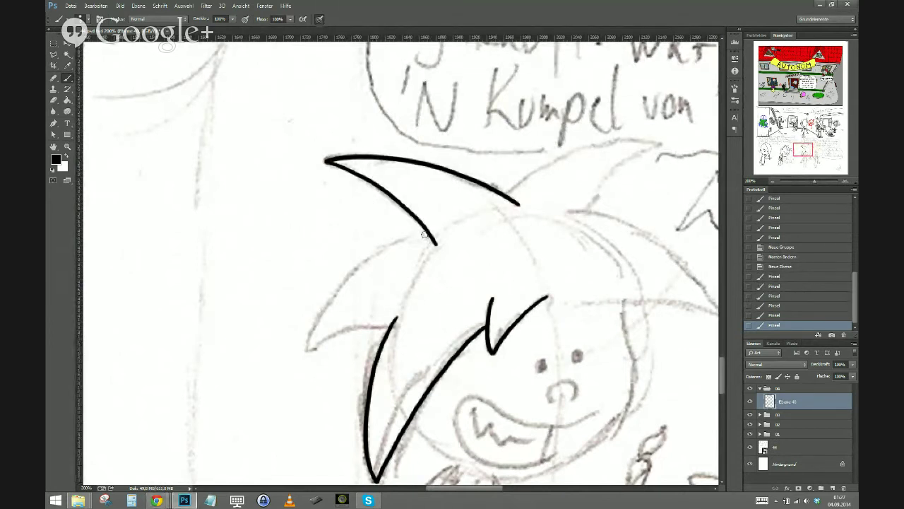
{"action": "mouse_move", "coordinate": [428, 233]}
{"action": "left_mouse_down"}
{"action": "mouse_move", "coordinate": [373, 256]}
{"action": "mouse_move", "coordinate": [334, 292]}
{"action": "mouse_move", "coordinate": [309, 349]}
{"action": "left_mouse_up"}
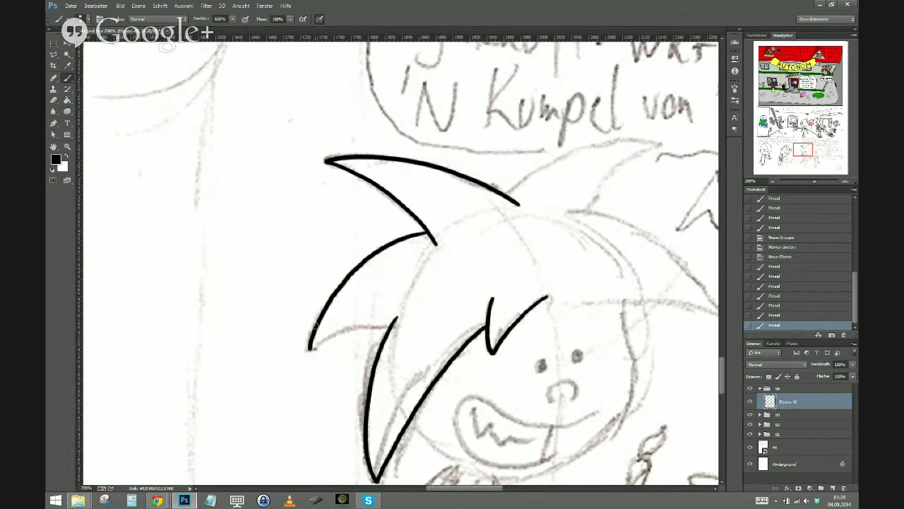
{"action": "left_click_drag", "start_coordinate": [387, 325], "coordinate": [310, 348]}
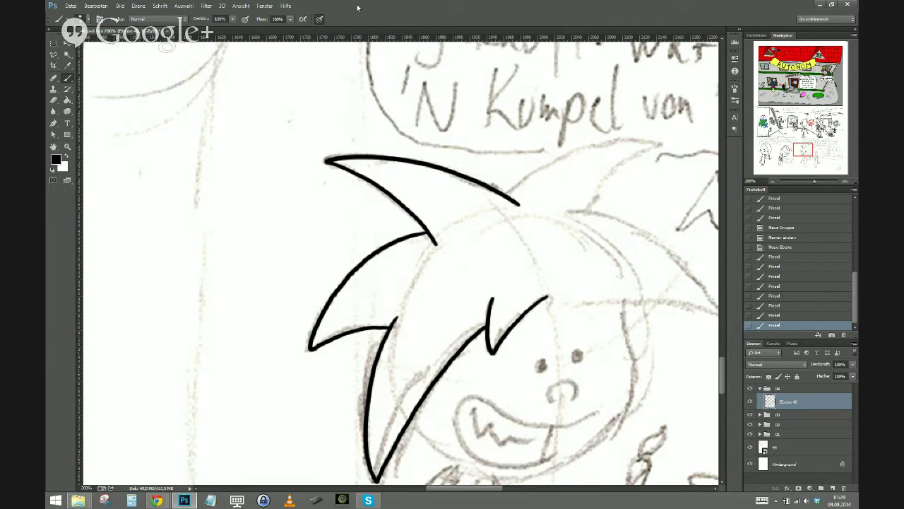
Ink the lower and upper edges of the hair spike pointing toward the second character
{"action": "mouse_move", "coordinate": [379, 241]}
{"action": "left_mouse_down"}
{"action": "mouse_move", "coordinate": [259, 210]}
{"action": "mouse_move", "coordinate": [141, 241]}
{"action": "left_mouse_up"}
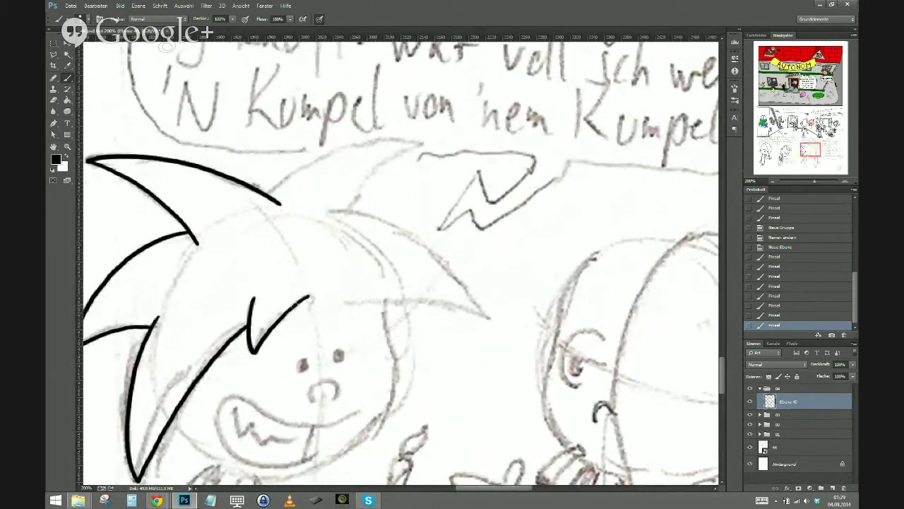
{"action": "mouse_move", "coordinate": [295, 305]}
{"action": "left_mouse_down"}
{"action": "mouse_move", "coordinate": [391, 299]}
{"action": "mouse_move", "coordinate": [486, 319]}
{"action": "left_mouse_up"}
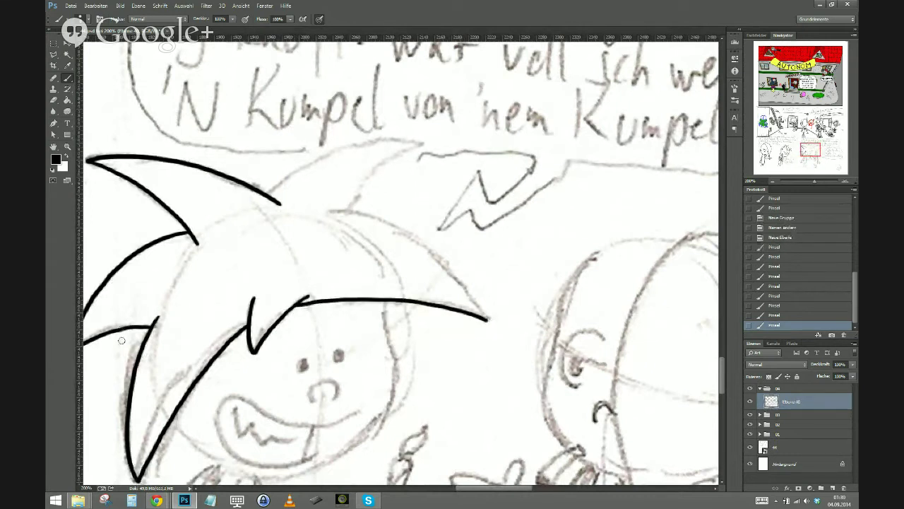
{"action": "mouse_move", "coordinate": [486, 317]}
{"action": "left_mouse_down"}
{"action": "mouse_move", "coordinate": [466, 285]}
{"action": "mouse_move", "coordinate": [392, 221]}
{"action": "mouse_move", "coordinate": [326, 210]}
{"action": "left_mouse_up"}
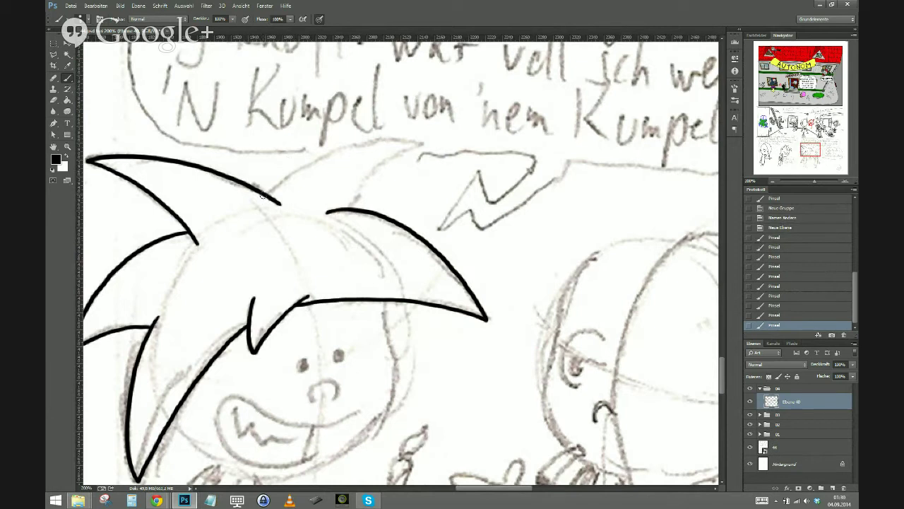
Ink both curved edges of the upward-pointing hair spike on top of the grinning character's head
{"action": "left_click_drag", "start_coordinate": [265, 193], "coordinate": [364, 146]}
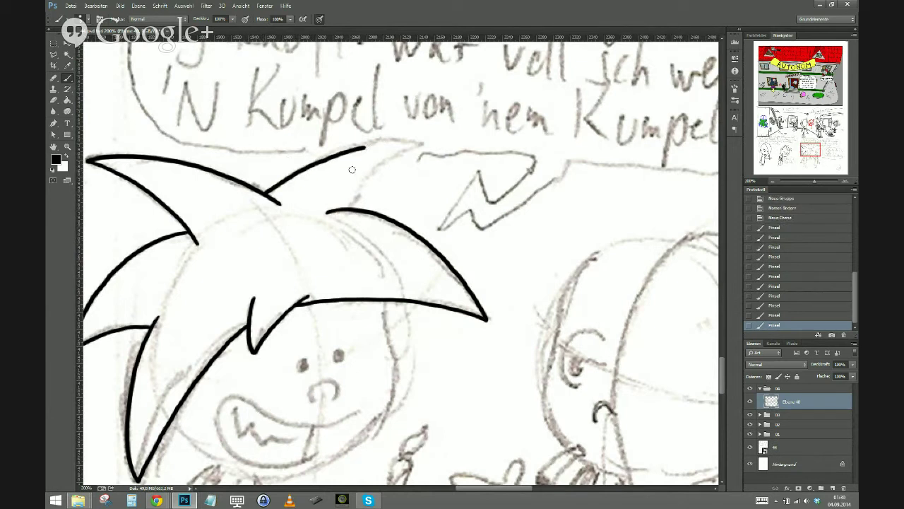
{"action": "key", "text": "ctrl+z"}
{"action": "mouse_move", "coordinate": [264, 193]}
{"action": "left_mouse_down"}
{"action": "mouse_move", "coordinate": [342, 147]}
{"action": "mouse_move", "coordinate": [420, 144]}
{"action": "mouse_move", "coordinate": [396, 156]}
{"action": "left_mouse_up"}
{"action": "key", "text": "ctrl+z"}
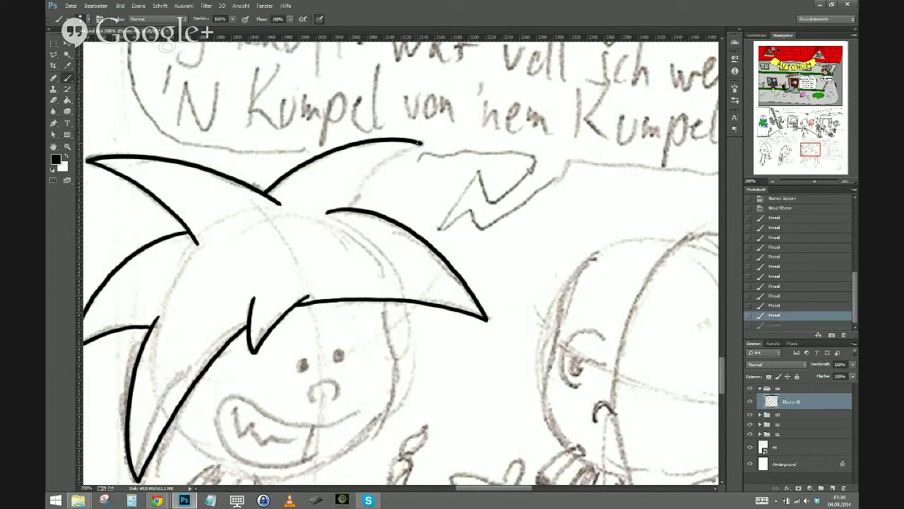
{"action": "mouse_move", "coordinate": [419, 145]}
{"action": "left_mouse_down"}
{"action": "mouse_move", "coordinate": [363, 183]}
{"action": "mouse_move", "coordinate": [351, 207]}
{"action": "left_mouse_up"}
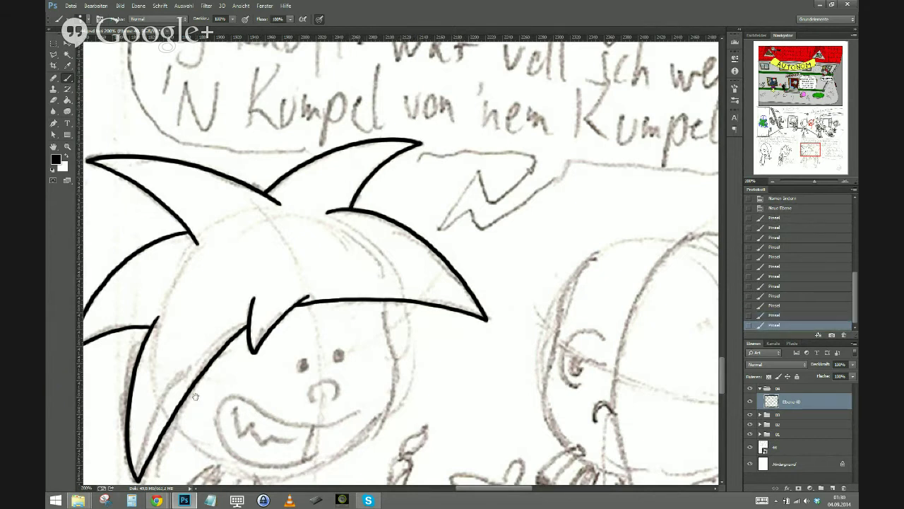
Ink the grinning character's wide open mouth, including the jagged teeth and the gap line near its corner
{"action": "left_click_drag", "start_coordinate": [203, 444], "coordinate": [227, 335]}
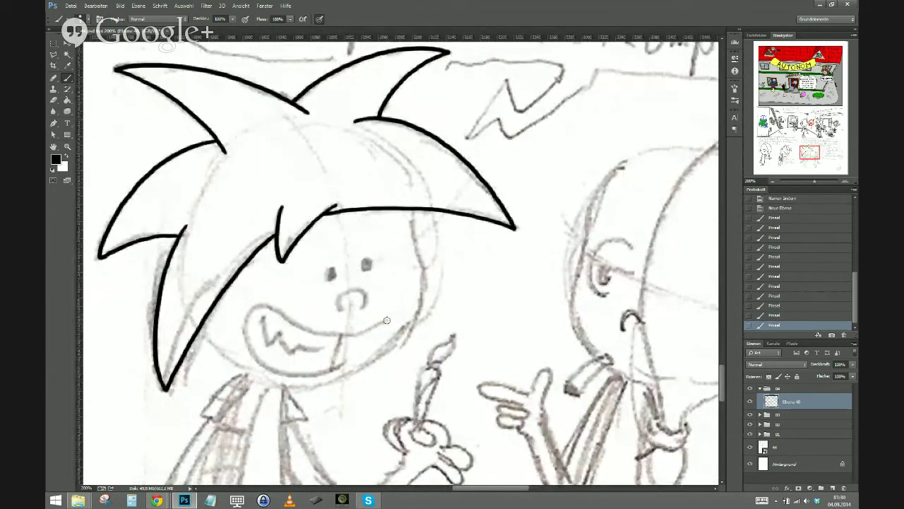
{"action": "mouse_move", "coordinate": [387, 320]}
{"action": "left_mouse_down"}
{"action": "mouse_move", "coordinate": [343, 337]}
{"action": "mouse_move", "coordinate": [267, 305]}
{"action": "mouse_move", "coordinate": [245, 319]}
{"action": "mouse_move", "coordinate": [267, 366]}
{"action": "mouse_move", "coordinate": [293, 374]}
{"action": "mouse_move", "coordinate": [346, 364]}
{"action": "left_mouse_up"}
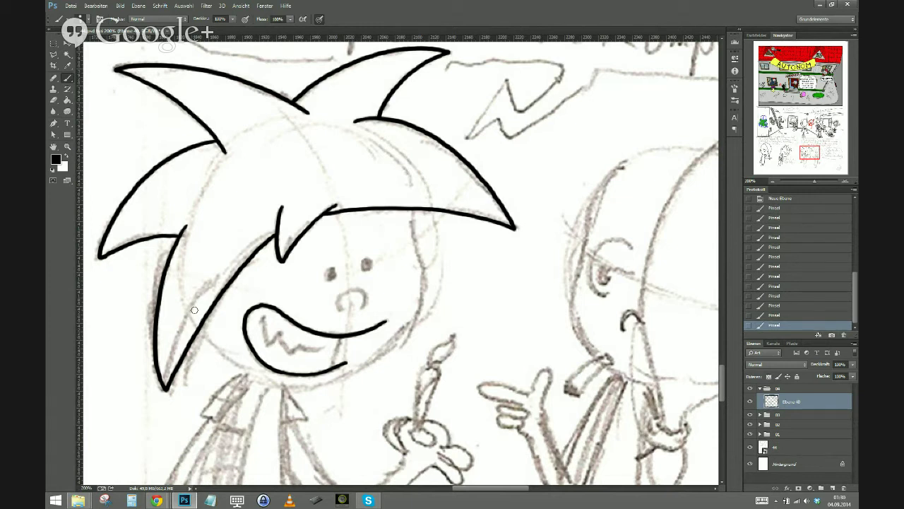
{"action": "mouse_move", "coordinate": [260, 316]}
{"action": "left_mouse_down"}
{"action": "mouse_move", "coordinate": [262, 345]}
{"action": "mouse_move", "coordinate": [276, 333]}
{"action": "mouse_move", "coordinate": [286, 353]}
{"action": "mouse_move", "coordinate": [322, 351]}
{"action": "mouse_move", "coordinate": [341, 336]}
{"action": "mouse_move", "coordinate": [334, 368]}
{"action": "left_mouse_up"}
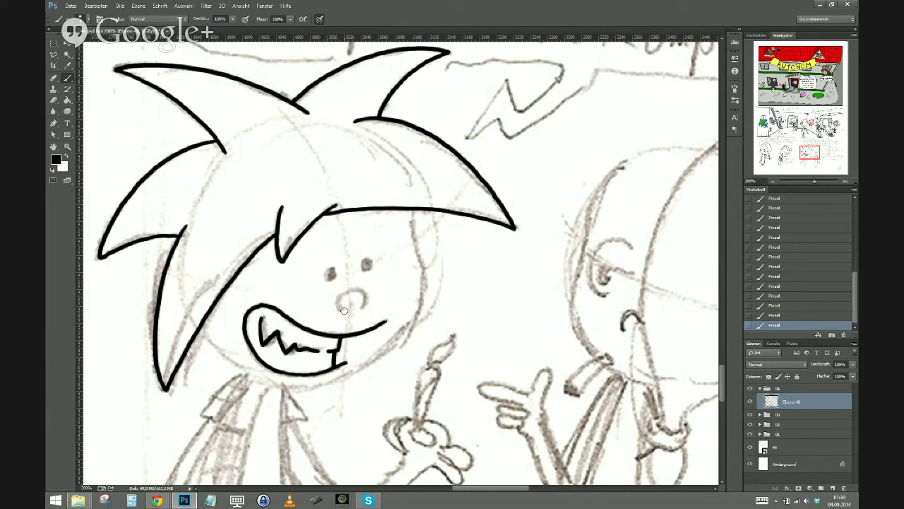
Ink the grinning character's small arched nose and fill in the two round eyes
{"action": "mouse_move", "coordinate": [339, 305]}
{"action": "left_mouse_down"}
{"action": "mouse_move", "coordinate": [349, 289]}
{"action": "mouse_move", "coordinate": [367, 295]}
{"action": "mouse_move", "coordinate": [365, 309]}
{"action": "left_mouse_up"}
{"action": "key", "text": "ctrl+z"}
{"action": "mouse_move", "coordinate": [343, 309]}
{"action": "left_mouse_down"}
{"action": "mouse_move", "coordinate": [340, 295]}
{"action": "mouse_move", "coordinate": [366, 296]}
{"action": "mouse_move", "coordinate": [356, 307]}
{"action": "left_mouse_up"}
{"action": "left_click_drag", "start_coordinate": [330, 273], "coordinate": [366, 265]}
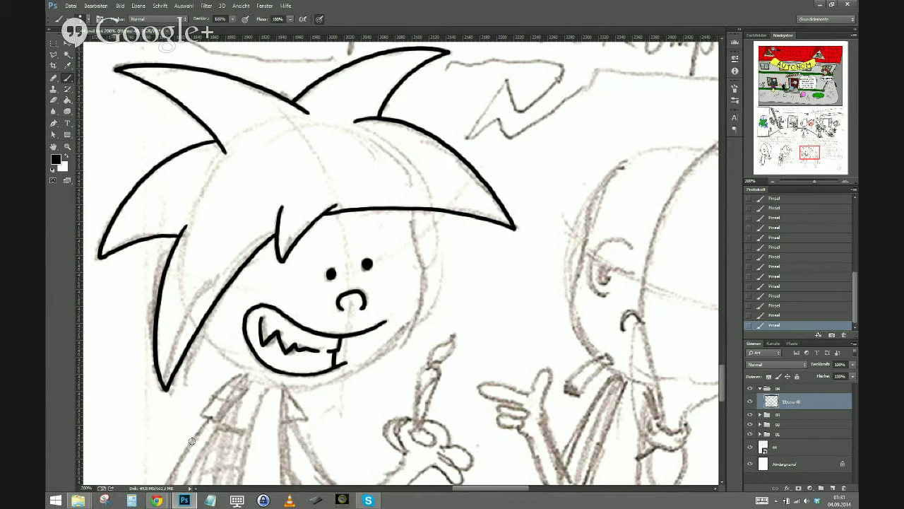
Ink the face outline from the long strand around the chin up to the fringe, and erase the overshoot at the hair
{"action": "left_click_drag", "start_coordinate": [236, 442], "coordinate": [301, 382]}
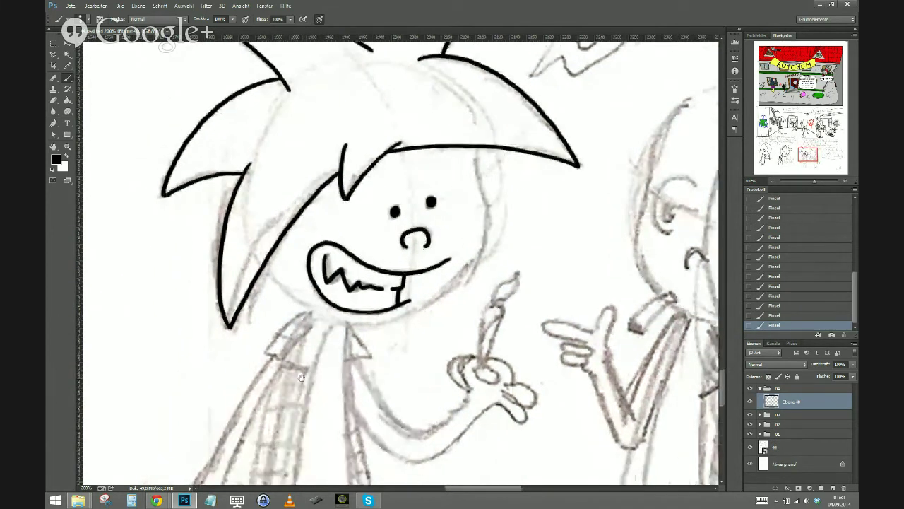
{"action": "mouse_move", "coordinate": [263, 265]}
{"action": "left_mouse_down"}
{"action": "mouse_move", "coordinate": [298, 303]}
{"action": "mouse_move", "coordinate": [338, 318]}
{"action": "mouse_move", "coordinate": [405, 319]}
{"action": "mouse_move", "coordinate": [422, 309]}
{"action": "mouse_move", "coordinate": [460, 281]}
{"action": "mouse_move", "coordinate": [484, 245]}
{"action": "mouse_move", "coordinate": [479, 144]}
{"action": "left_mouse_up"}
{"action": "key", "text": "e"}
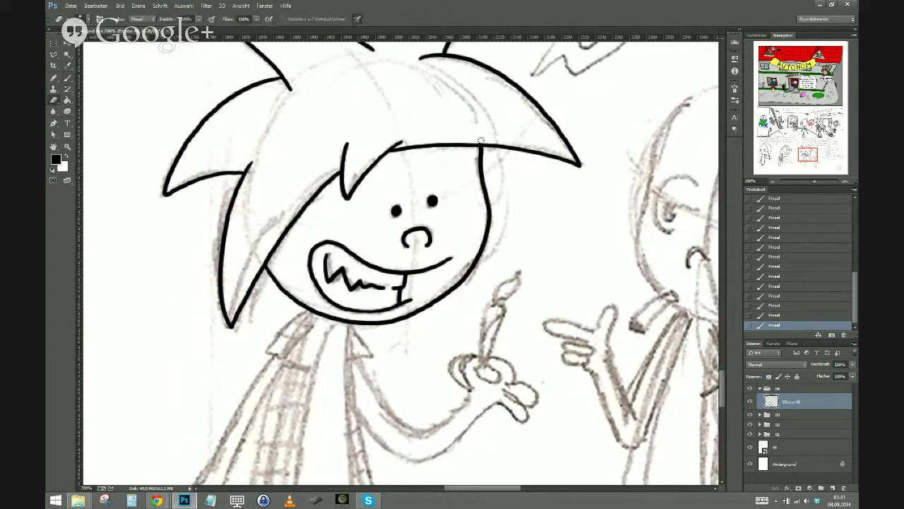
{"action": "left_click_drag", "start_coordinate": [477, 140], "coordinate": [480, 141]}
{"action": "left_click", "coordinate": [489, 138]}
{"action": "key", "text": "b"}
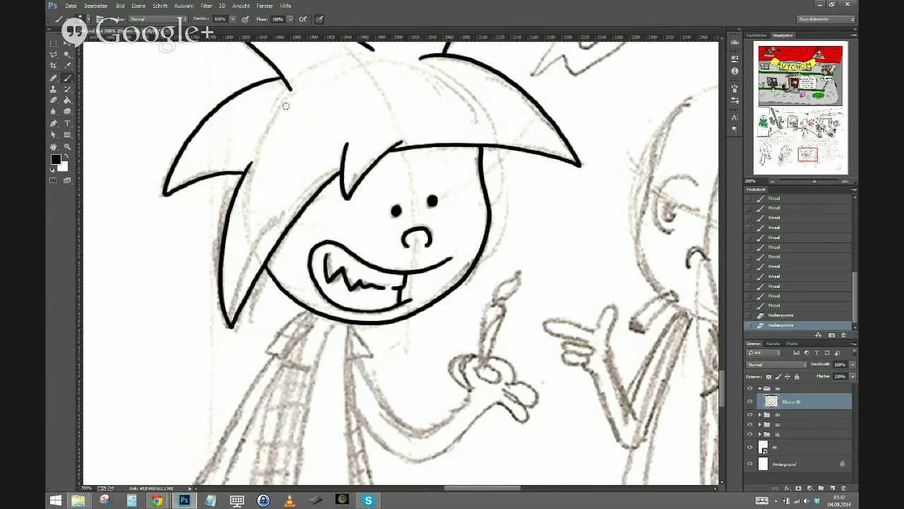
Ink the open shirt's front edge and bottom hem, plus the short sleeve's inner and outer edges on the lowered-arm side
{"action": "mouse_move", "coordinate": [270, 411]}
{"action": "left_mouse_down"}
{"action": "mouse_move", "coordinate": [376, 178]}
{"action": "mouse_move", "coordinate": [389, 233]}
{"action": "left_mouse_up"}
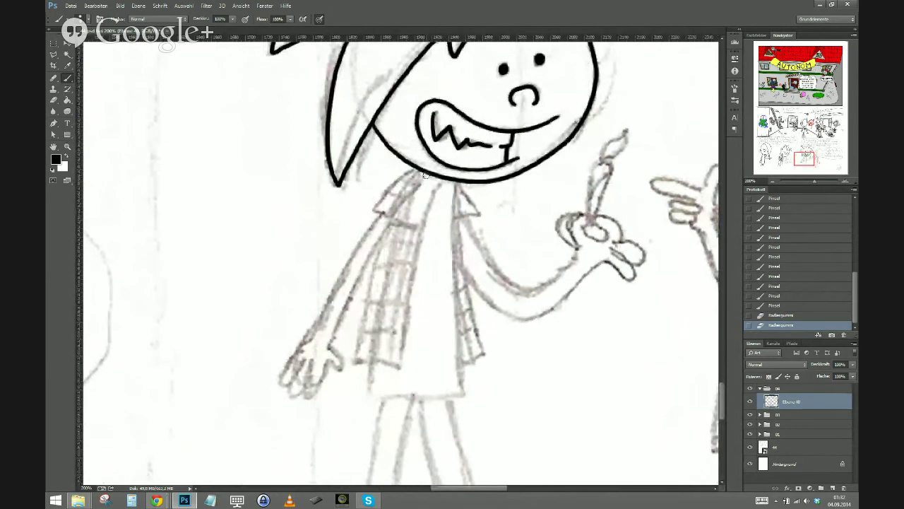
{"action": "left_click_drag", "start_coordinate": [428, 173], "coordinate": [388, 217]}
{"action": "key", "text": "ctrl+z"}
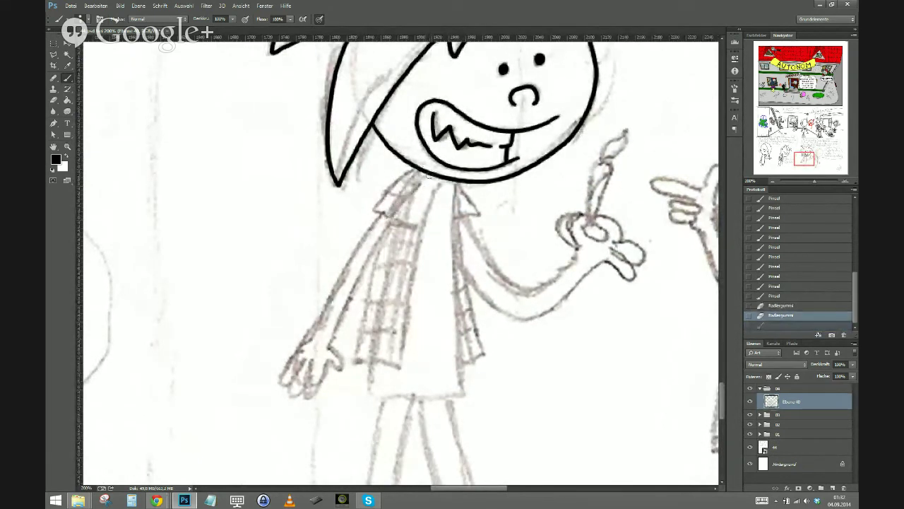
{"action": "mouse_move", "coordinate": [429, 175]}
{"action": "left_mouse_down"}
{"action": "mouse_move", "coordinate": [389, 214]}
{"action": "mouse_move", "coordinate": [415, 227]}
{"action": "mouse_move", "coordinate": [385, 218]}
{"action": "left_mouse_up"}
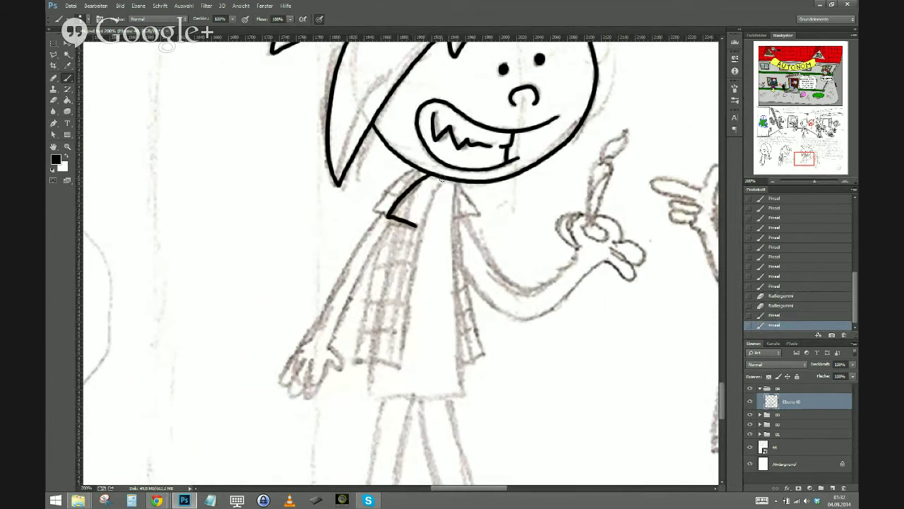
{"action": "mouse_move", "coordinate": [439, 180]}
{"action": "left_mouse_down"}
{"action": "mouse_move", "coordinate": [416, 253]}
{"action": "mouse_move", "coordinate": [400, 366]}
{"action": "left_mouse_up"}
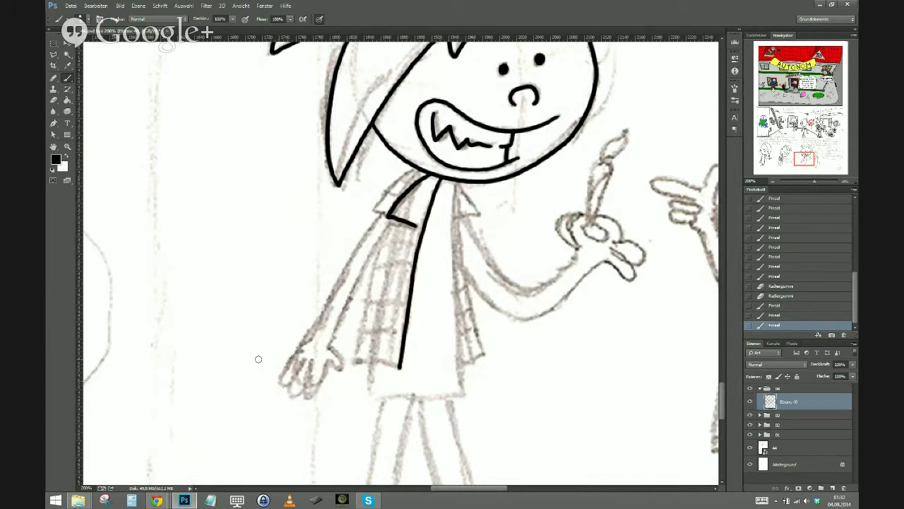
{"action": "left_click_drag", "start_coordinate": [400, 365], "coordinate": [355, 361]}
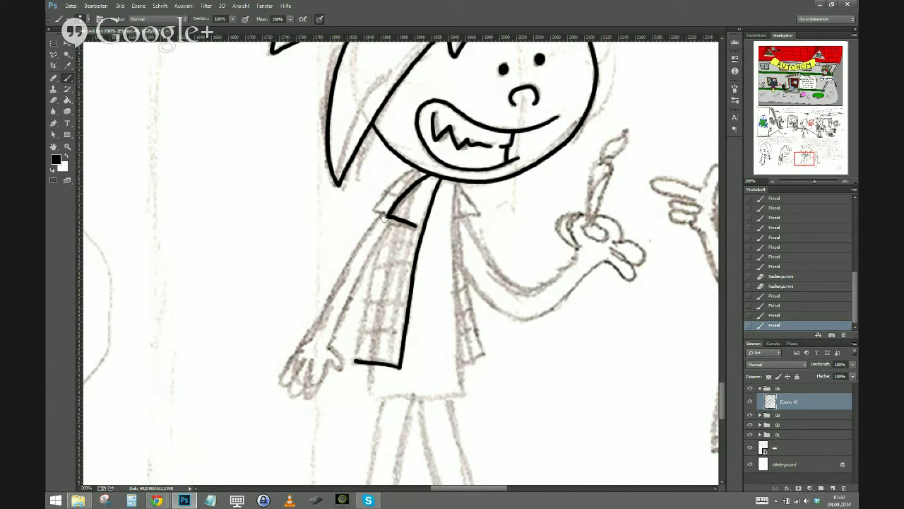
{"action": "mouse_move", "coordinate": [416, 166]}
{"action": "left_mouse_down"}
{"action": "mouse_move", "coordinate": [373, 207]}
{"action": "mouse_move", "coordinate": [392, 218]}
{"action": "left_mouse_up"}
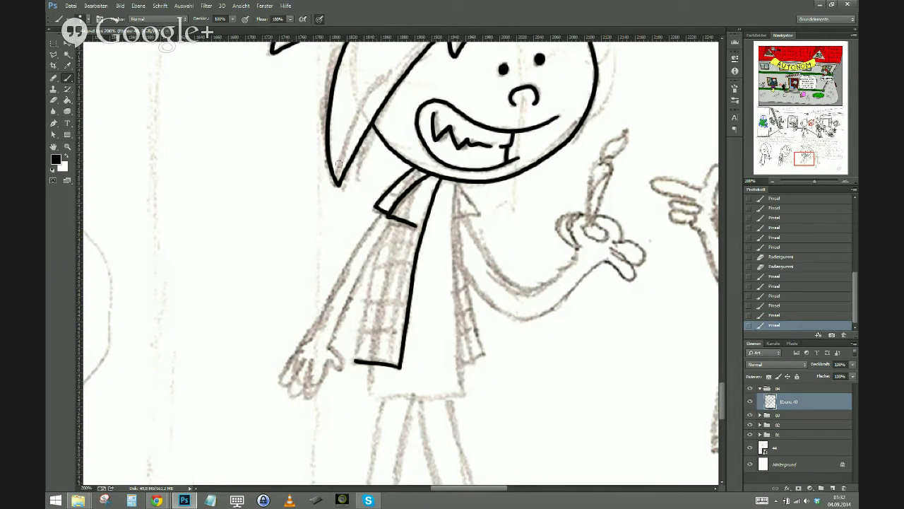
{"action": "key", "text": "ctrl+z"}
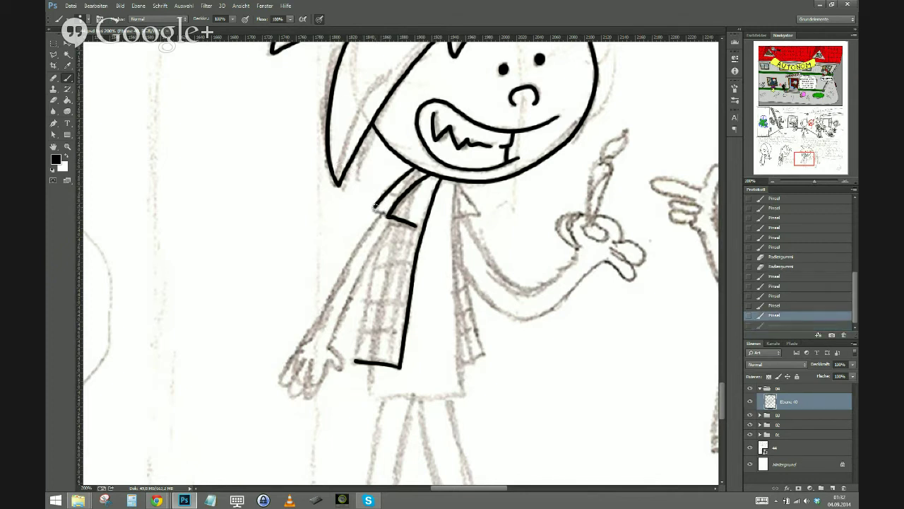
Try to close the short sleeve's cuff, trim its corner and ink a checked pattern inside the sleeve
{"action": "left_click_drag", "start_coordinate": [375, 205], "coordinate": [390, 216]}
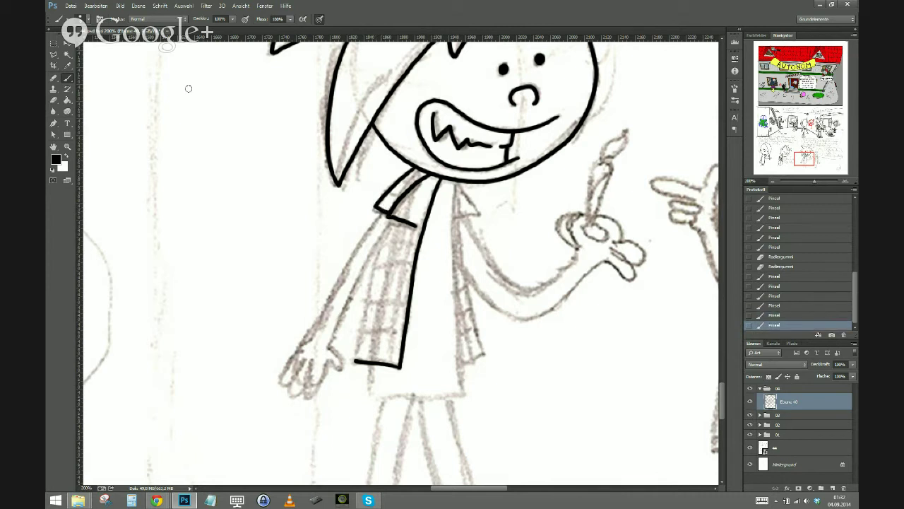
{"action": "key", "text": "e"}
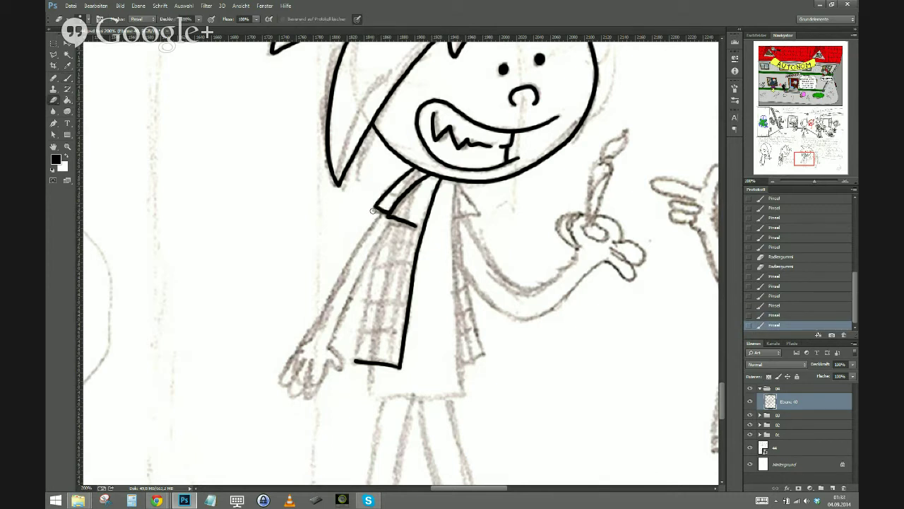
{"action": "left_click", "coordinate": [375, 210]}
{"action": "left_click", "coordinate": [67, 78]}
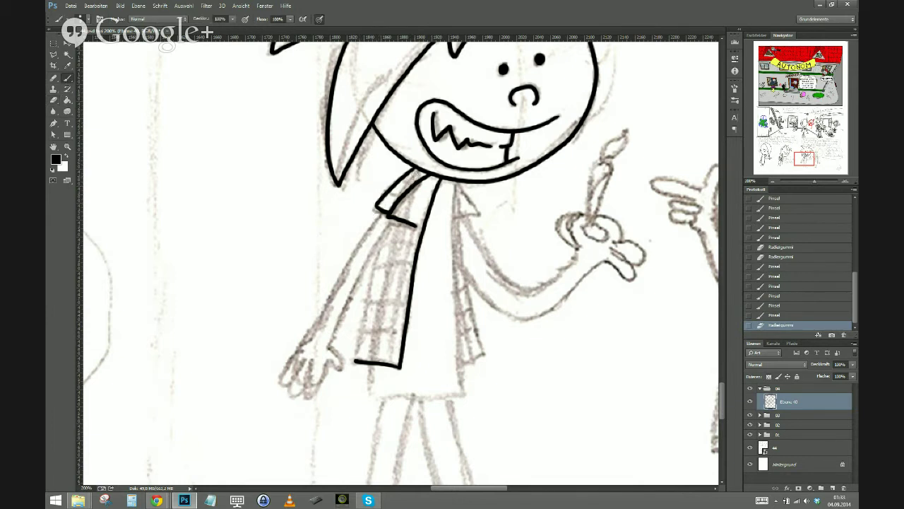
{"action": "mouse_move", "coordinate": [422, 170]}
{"action": "left_mouse_down"}
{"action": "mouse_move", "coordinate": [381, 209]}
{"action": "mouse_move", "coordinate": [392, 185]}
{"action": "mouse_move", "coordinate": [394, 206]}
{"action": "mouse_move", "coordinate": [385, 203]}
{"action": "mouse_move", "coordinate": [393, 185]}
{"action": "mouse_move", "coordinate": [417, 186]}
{"action": "left_mouse_up"}
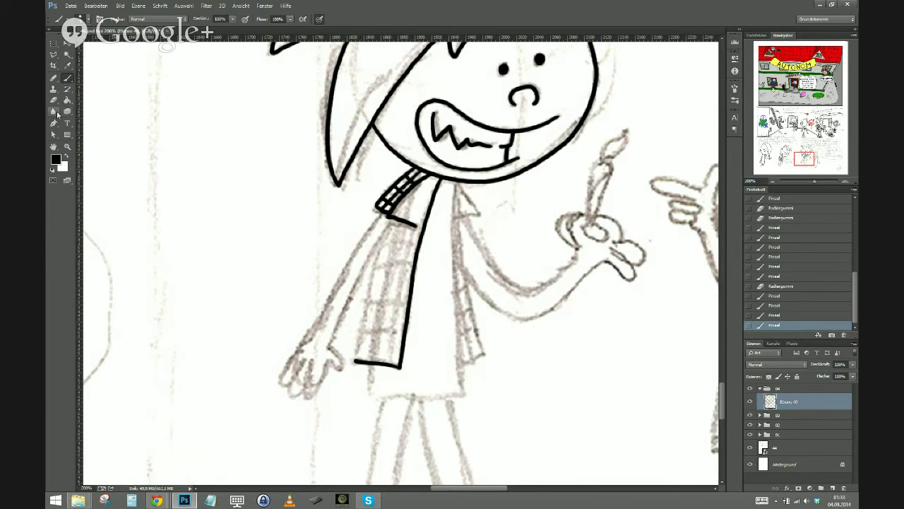
{"action": "left_click", "coordinate": [386, 209]}
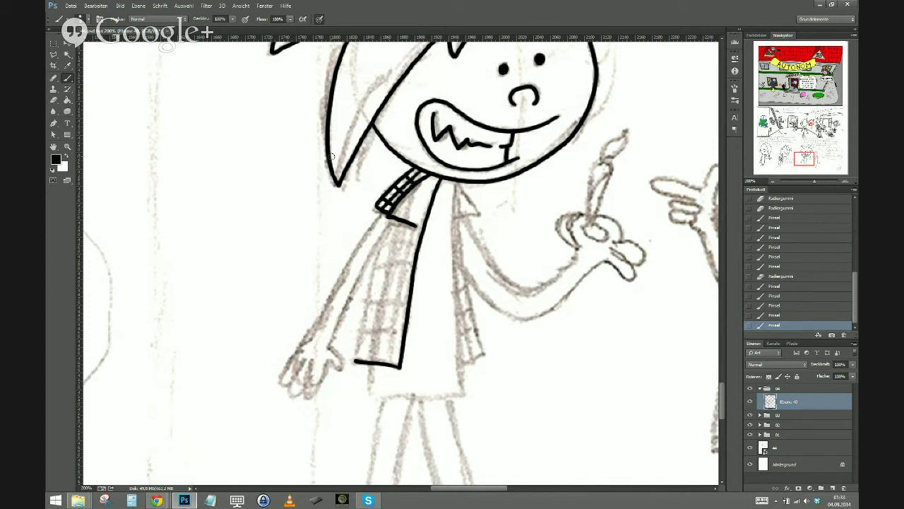
Undo the short sleeve's checked pattern, corner trimming and cuff stroke, keeping the sleeve's outer edge
{"action": "key", "text": "ctrl+alt+z"}
{"action": "key", "text": "ctrl+alt+z"}
{"action": "key", "text": "ctrl+alt+z"}
{"action": "key", "text": "ctrl+alt+z"}
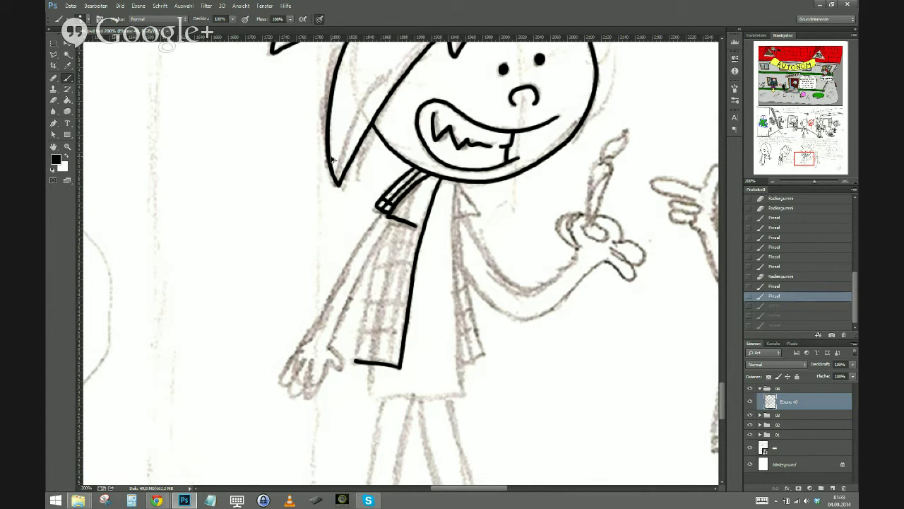
{"action": "key", "text": "ctrl+alt+z"}
{"action": "key", "text": "ctrl+alt+z"}
{"action": "key", "text": "ctrl+alt+z"}
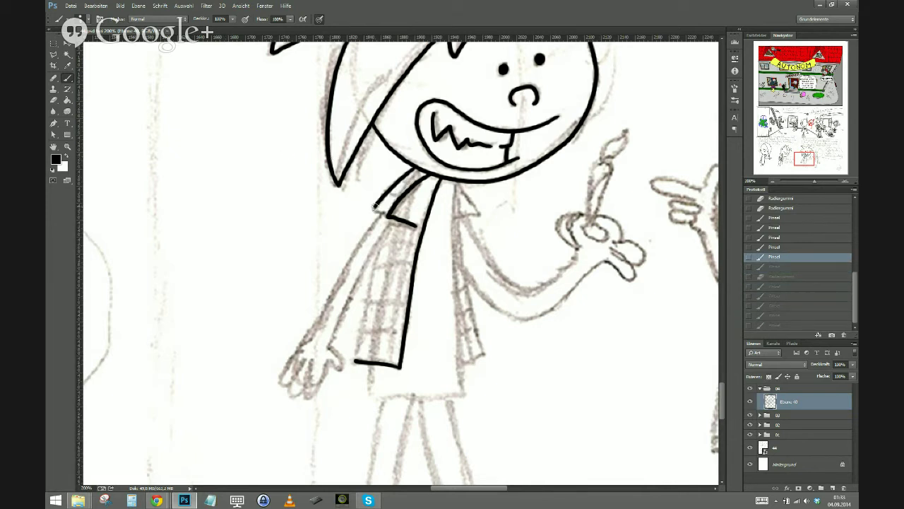
Ink the short sleeve's cuff and fill the sleeve strip with crosswise bars and a lengthwise line as a checked pattern
{"action": "left_click", "coordinate": [373, 209]}
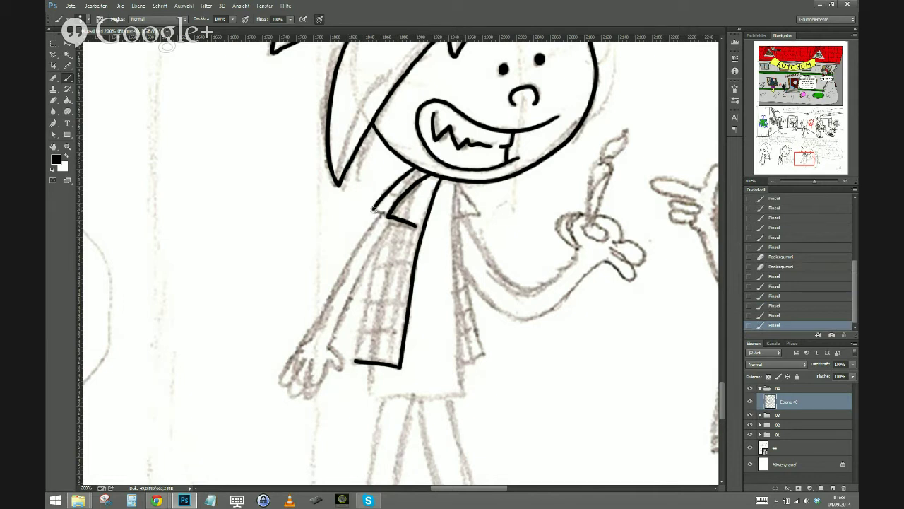
{"action": "left_click_drag", "start_coordinate": [374, 210], "coordinate": [397, 223]}
{"action": "left_click", "coordinate": [382, 200]}
{"action": "left_click_drag", "start_coordinate": [400, 197], "coordinate": [389, 190]}
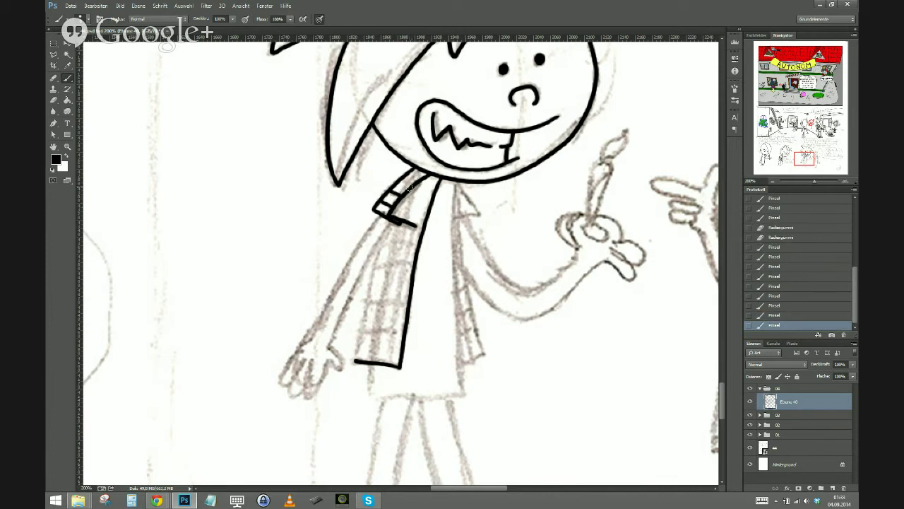
{"action": "mouse_move", "coordinate": [400, 191]}
{"action": "left_mouse_down"}
{"action": "mouse_move", "coordinate": [411, 174]}
{"action": "mouse_move", "coordinate": [404, 172]}
{"action": "left_mouse_up"}
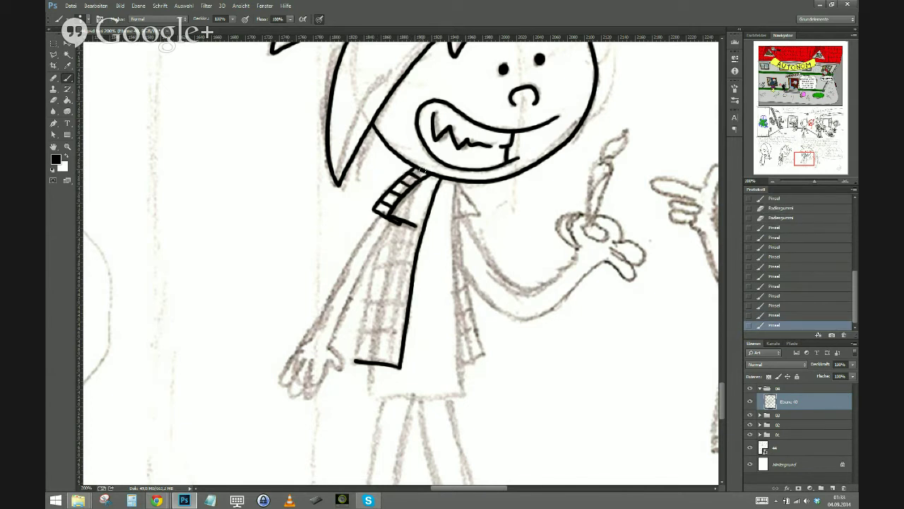
{"action": "left_click_drag", "start_coordinate": [421, 170], "coordinate": [404, 187]}
{"action": "key", "text": "ctrl+z"}
{"action": "left_click_drag", "start_coordinate": [422, 168], "coordinate": [380, 216]}
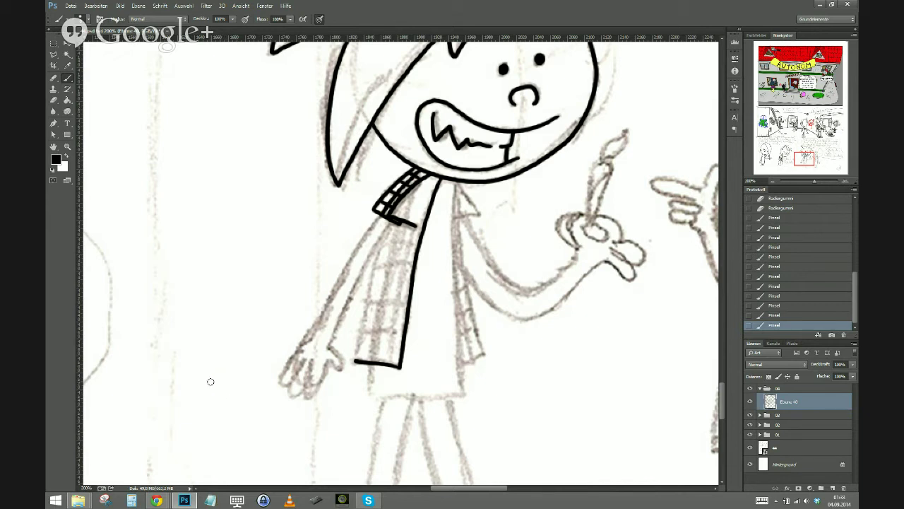
Ink the inner edge of the grinning character's lowered arm from the short sleeve down to the thumb
{"action": "mouse_move", "coordinate": [224, 426]}
{"action": "left_mouse_down"}
{"action": "mouse_move", "coordinate": [286, 400]}
{"action": "mouse_move", "coordinate": [335, 343]}
{"action": "left_mouse_up"}
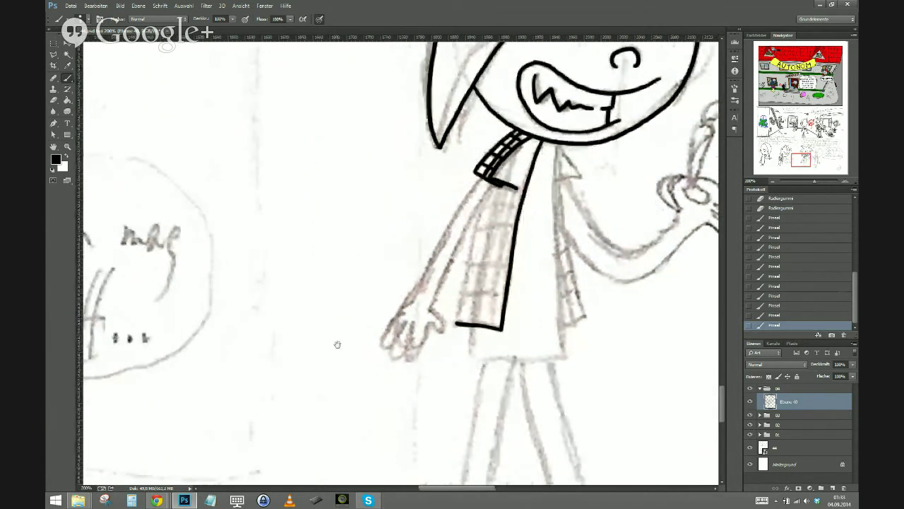
{"action": "left_click_drag", "start_coordinate": [492, 182], "coordinate": [449, 259]}
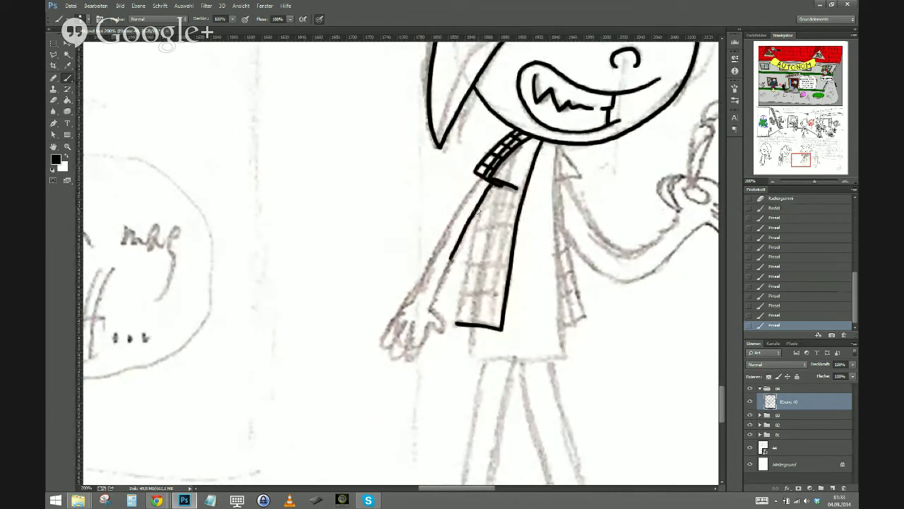
{"action": "key", "text": "ctrl+z"}
{"action": "left_click_drag", "start_coordinate": [493, 182], "coordinate": [425, 309]}
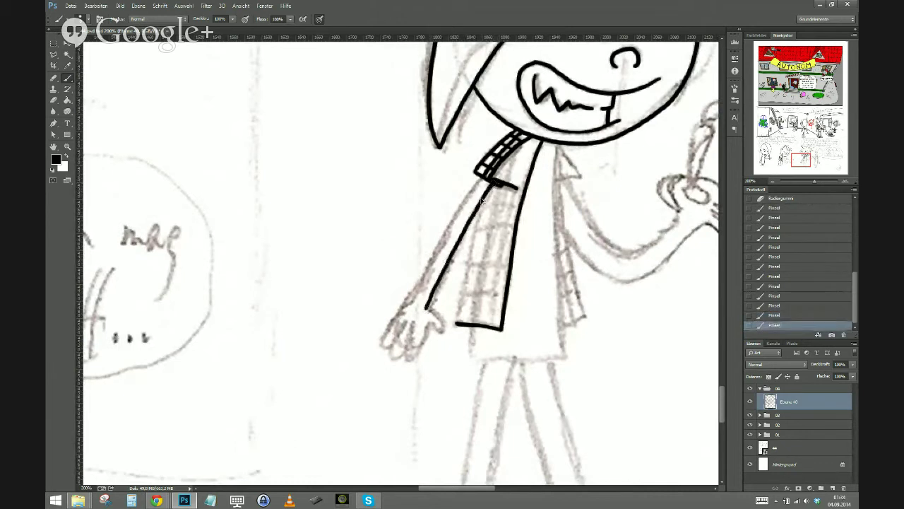
{"action": "key", "text": "ctrl+z"}
{"action": "left_click_drag", "start_coordinate": [493, 182], "coordinate": [443, 274]}
{"action": "key", "text": "ctrl+z"}
{"action": "left_click_drag", "start_coordinate": [493, 183], "coordinate": [429, 311]}
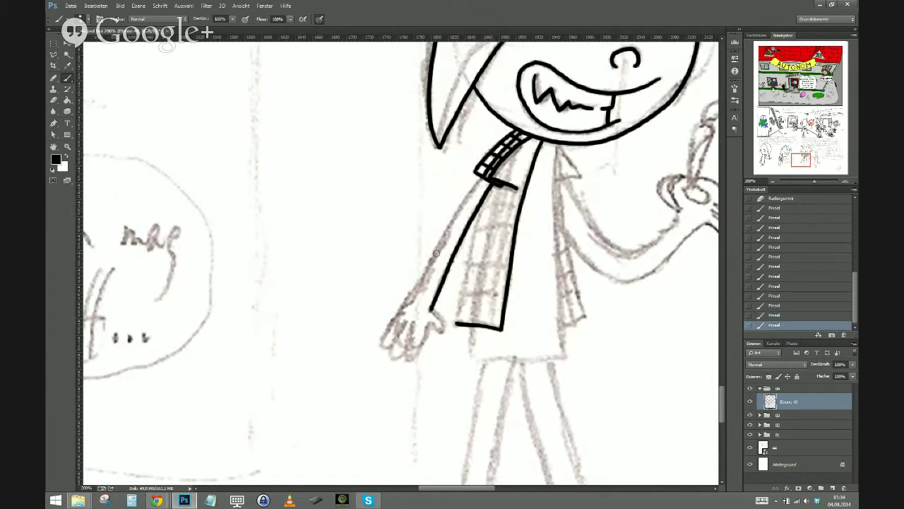
Ink the lowered hand's thumb and inner fingers, plus the arm's outer edge from the short sleeve to the wrist
{"action": "mouse_move", "coordinate": [431, 310]}
{"action": "left_mouse_down"}
{"action": "mouse_move", "coordinate": [443, 326]}
{"action": "mouse_move", "coordinate": [431, 324]}
{"action": "left_mouse_up"}
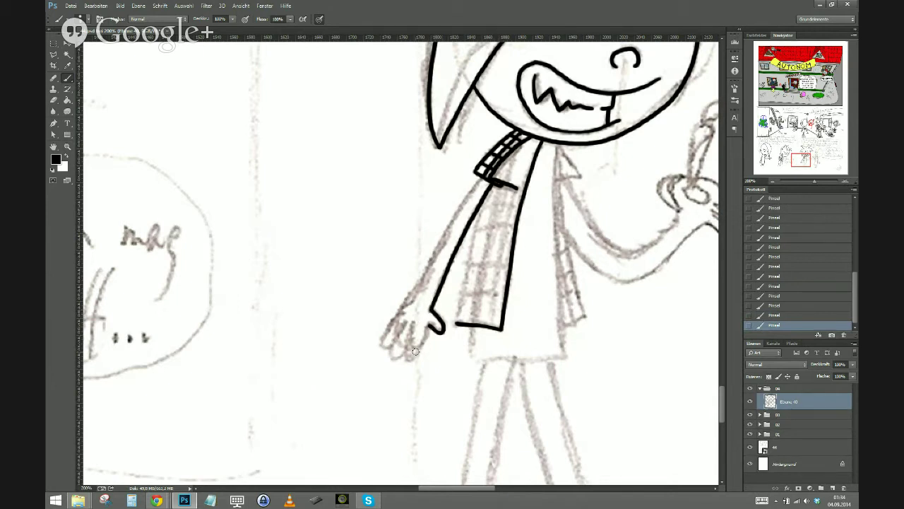
{"action": "mouse_move", "coordinate": [429, 325]}
{"action": "left_mouse_down"}
{"action": "mouse_move", "coordinate": [413, 357]}
{"action": "mouse_move", "coordinate": [413, 325]}
{"action": "mouse_move", "coordinate": [406, 351]}
{"action": "mouse_move", "coordinate": [396, 354]}
{"action": "mouse_move", "coordinate": [405, 322]}
{"action": "left_mouse_up"}
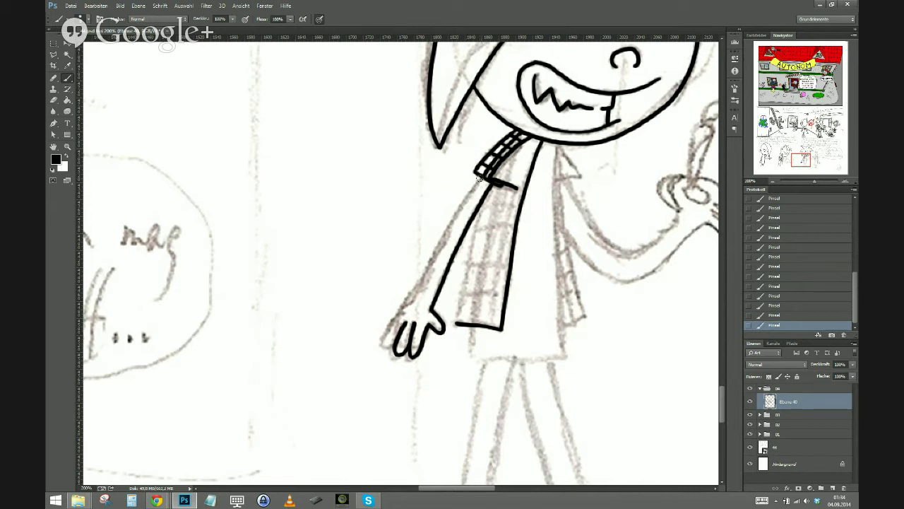
{"action": "left_click_drag", "start_coordinate": [478, 178], "coordinate": [451, 216]}
{"action": "key", "text": "ctrl+z"}
{"action": "left_click_drag", "start_coordinate": [479, 175], "coordinate": [410, 305]}
Trim the outer arm line's end at the wrist and ink the outermost finger and hand edge up to it
{"action": "left_click", "coordinate": [54, 100]}
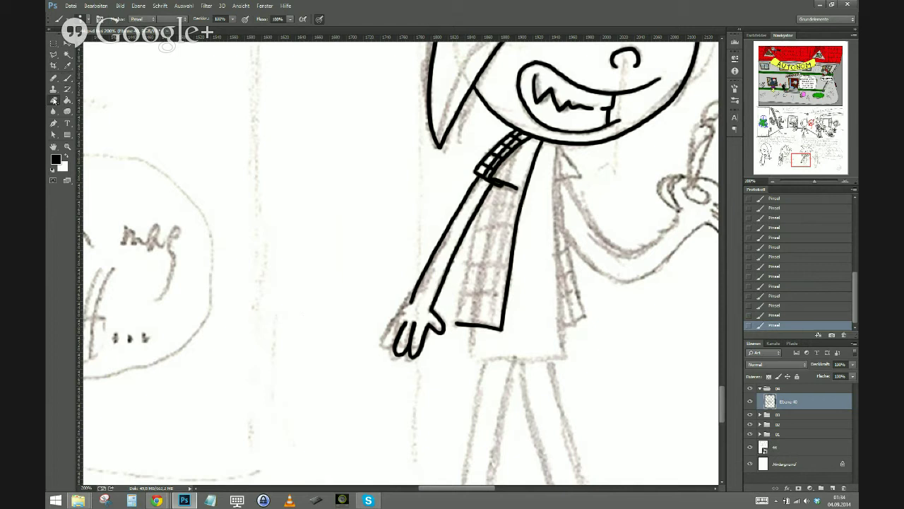
{"action": "left_click_drag", "start_coordinate": [413, 306], "coordinate": [409, 309]}
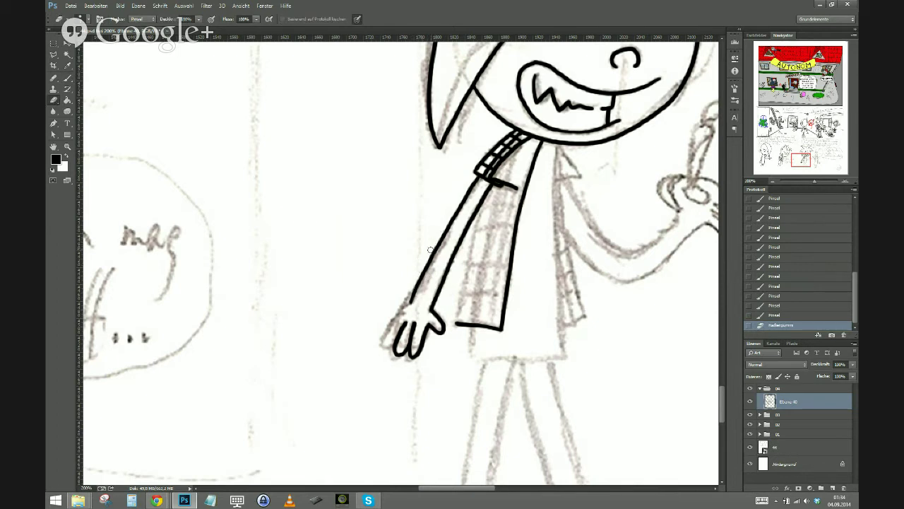
{"action": "left_click_drag", "start_coordinate": [406, 304], "coordinate": [408, 311]}
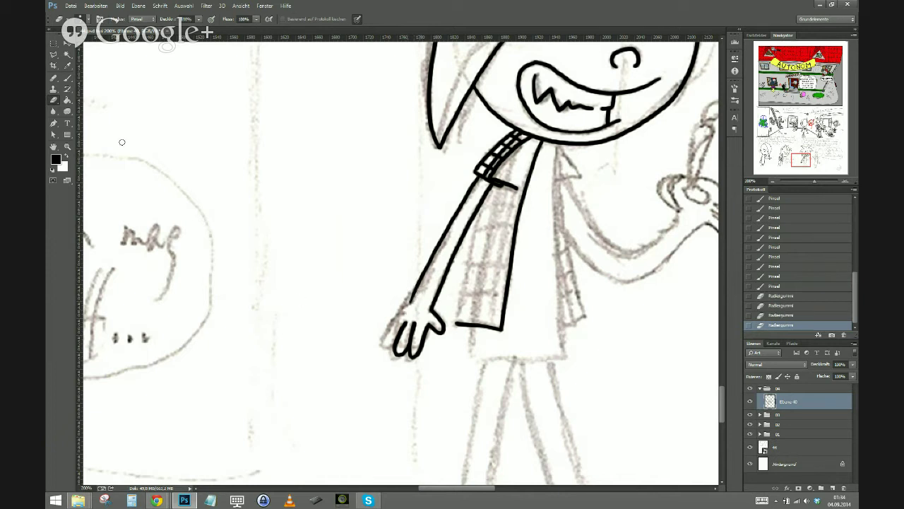
{"action": "key", "text": "b"}
{"action": "mouse_move", "coordinate": [405, 303]}
{"action": "left_mouse_down"}
{"action": "mouse_move", "coordinate": [383, 340]}
{"action": "mouse_move", "coordinate": [400, 334]}
{"action": "mouse_move", "coordinate": [406, 314]}
{"action": "left_mouse_up"}
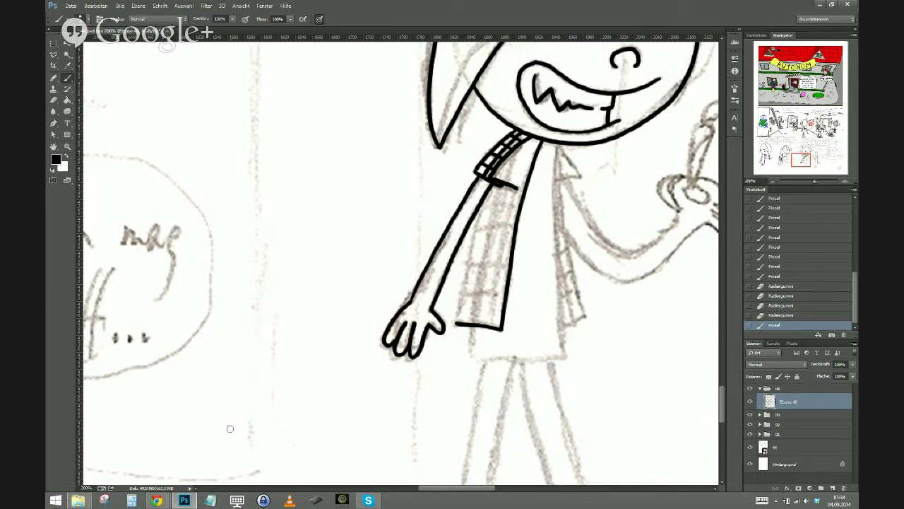
Clean up the outer arm line just above the wrist with small erasures and a short brush stroke
{"action": "left_click", "coordinate": [56, 101]}
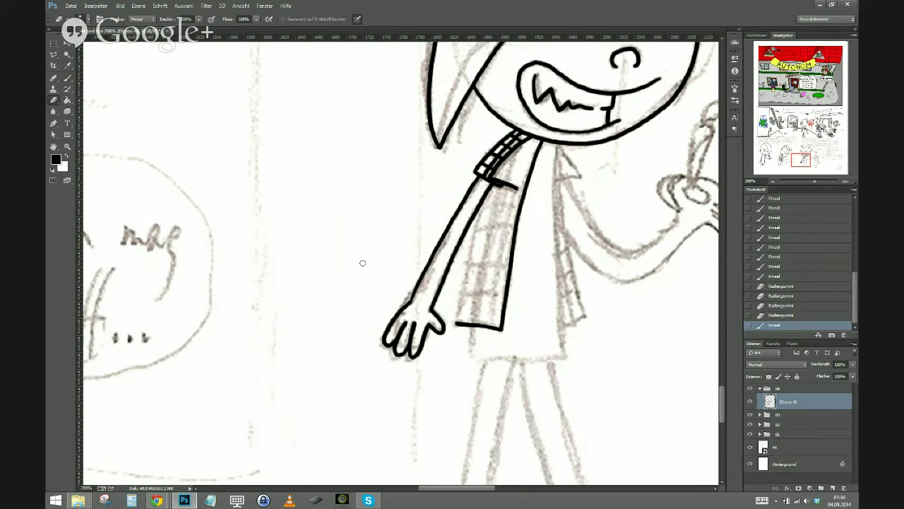
{"action": "left_click_drag", "start_coordinate": [413, 286], "coordinate": [401, 297]}
{"action": "left_click", "coordinate": [69, 79]}
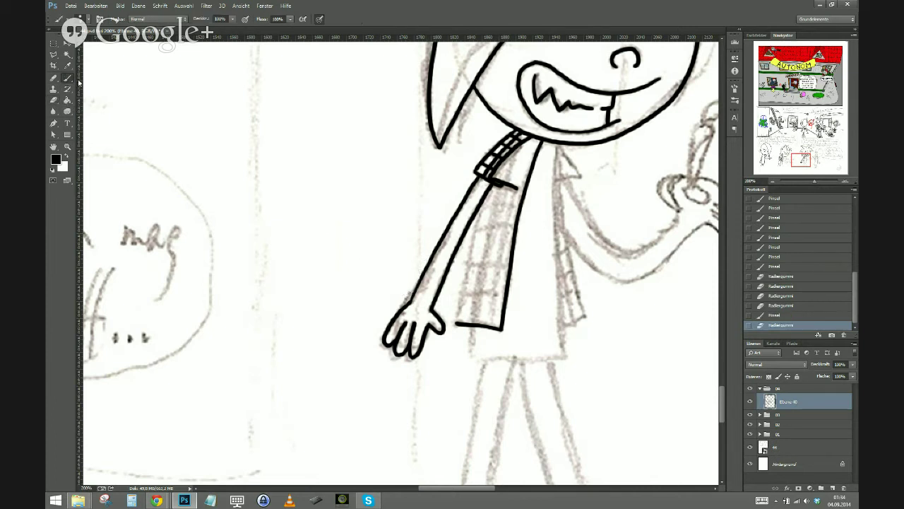
{"action": "left_click_drag", "start_coordinate": [428, 265], "coordinate": [419, 284]}
{"action": "key", "text": "ctrl+z"}
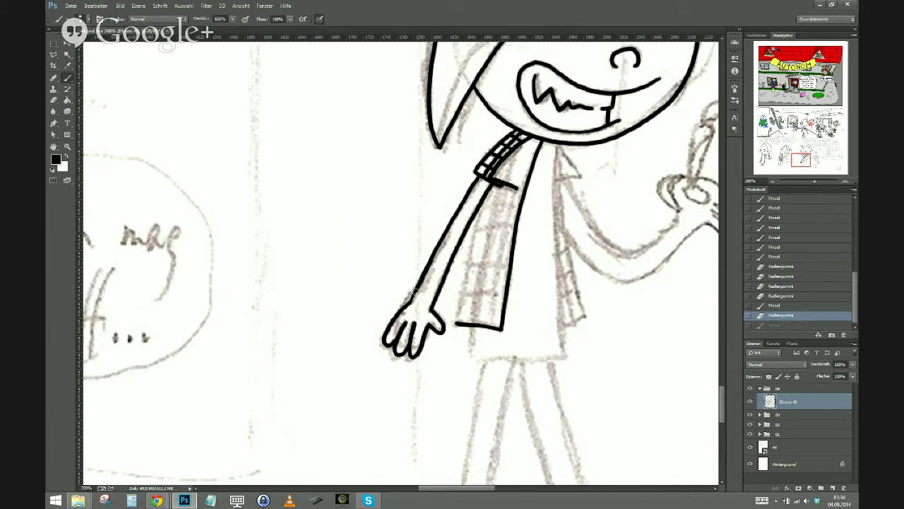
{"action": "left_click_drag", "start_coordinate": [411, 302], "coordinate": [423, 270]}
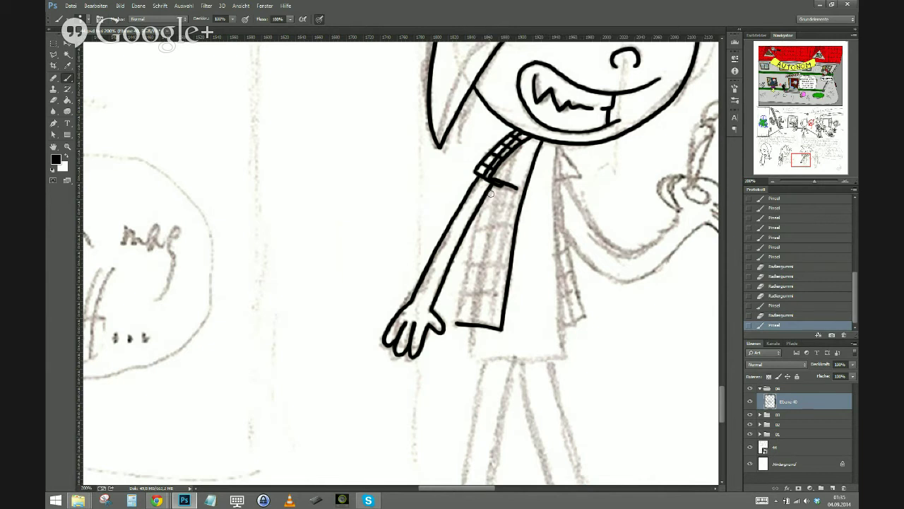
Ink the outer edge of the open shirt panel beside the lowered arm and fill it with four crosswise and two lengthwise lines
{"action": "left_click_drag", "start_coordinate": [486, 191], "coordinate": [457, 323]}
{"action": "mouse_move", "coordinate": [369, 287]}
{"action": "left_mouse_down"}
{"action": "mouse_move", "coordinate": [218, 403]}
{"action": "mouse_move", "coordinate": [222, 361]}
{"action": "left_mouse_up"}
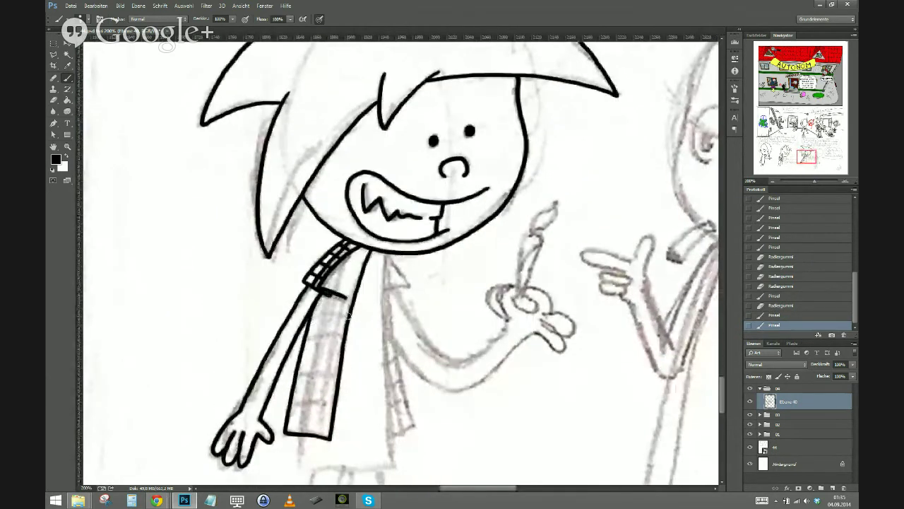
{"action": "left_click_drag", "start_coordinate": [349, 311], "coordinate": [311, 314]}
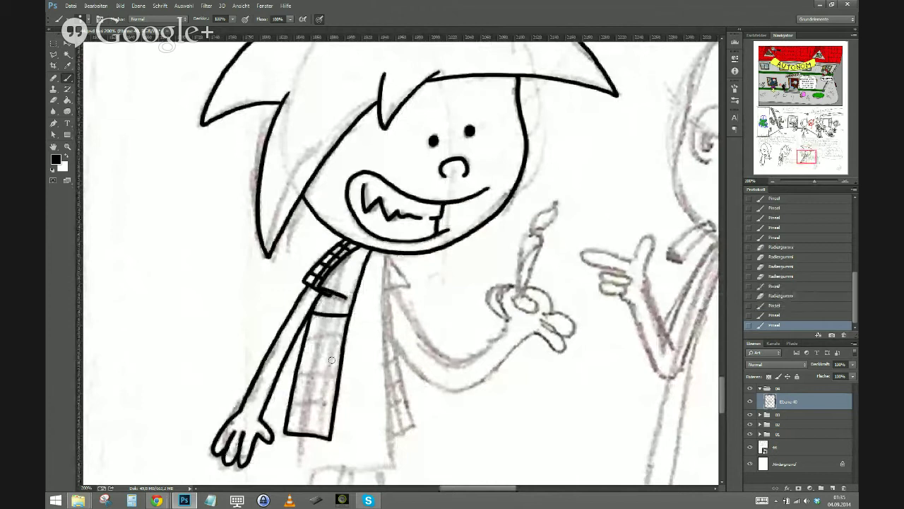
{"action": "left_click_drag", "start_coordinate": [346, 342], "coordinate": [302, 341]}
{"action": "left_click_drag", "start_coordinate": [339, 374], "coordinate": [294, 373]}
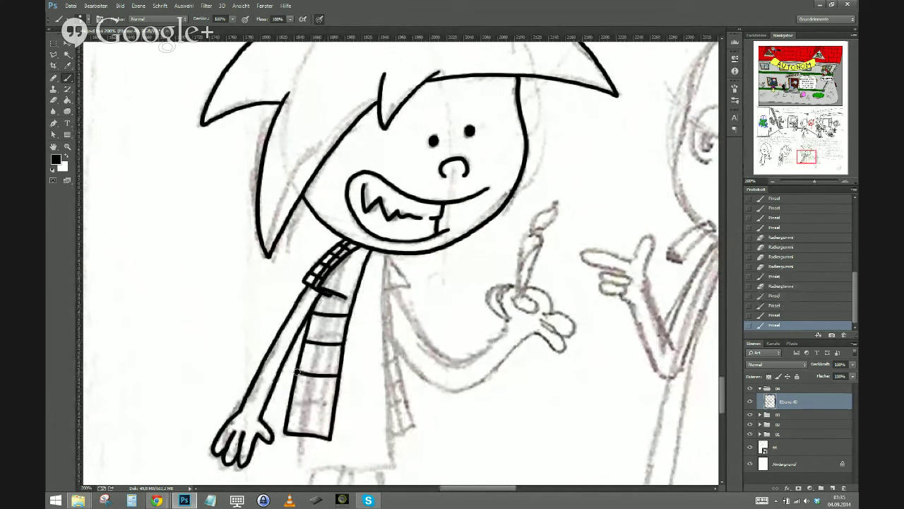
{"action": "left_click_drag", "start_coordinate": [337, 408], "coordinate": [285, 401]}
{"action": "left_click_drag", "start_coordinate": [235, 464], "coordinate": [399, 280]}
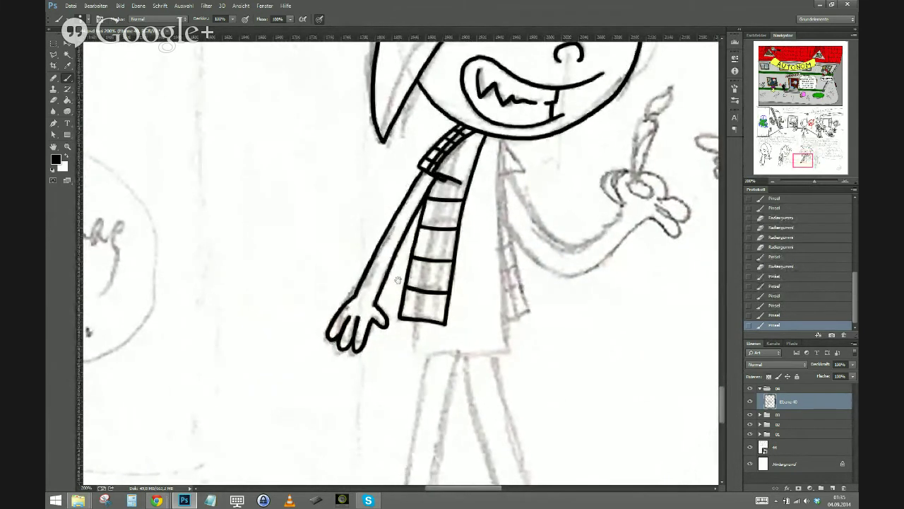
{"action": "left_click_drag", "start_coordinate": [441, 178], "coordinate": [413, 321]}
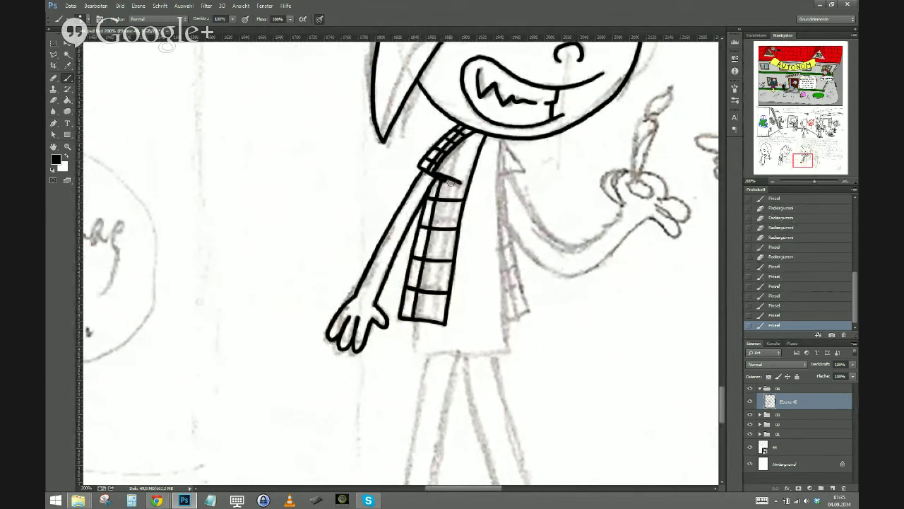
{"action": "left_click_drag", "start_coordinate": [454, 181], "coordinate": [431, 323]}
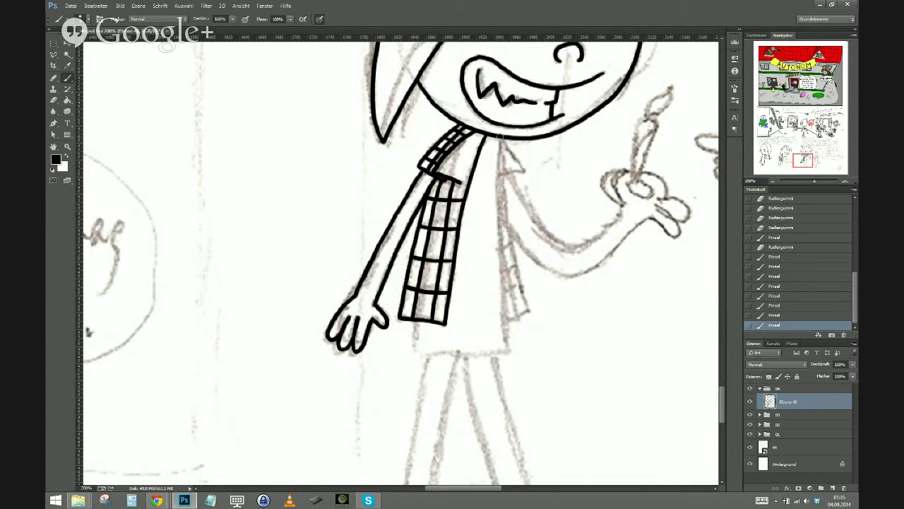
Ink the undershirt's side edges and join them with a straight bottom hem
{"action": "left_click_drag", "start_coordinate": [499, 141], "coordinate": [509, 353]}
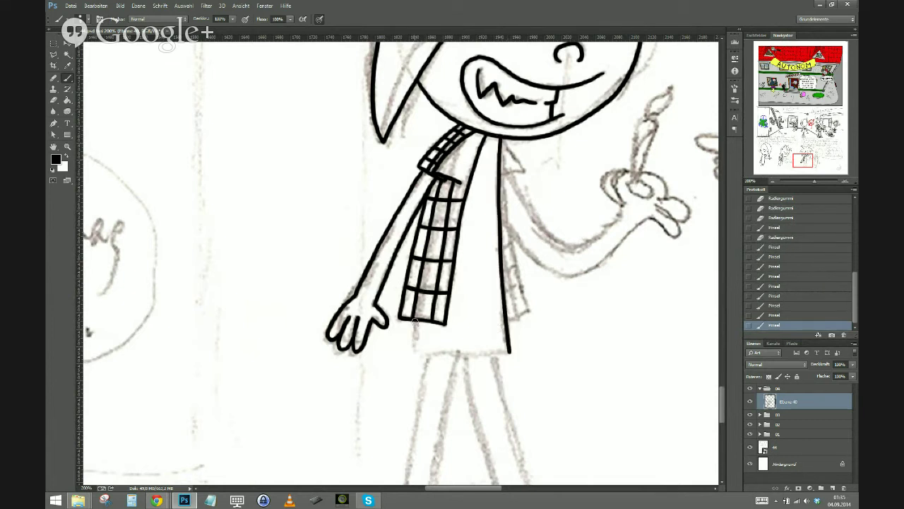
{"action": "left_click_drag", "start_coordinate": [415, 320], "coordinate": [411, 354]}
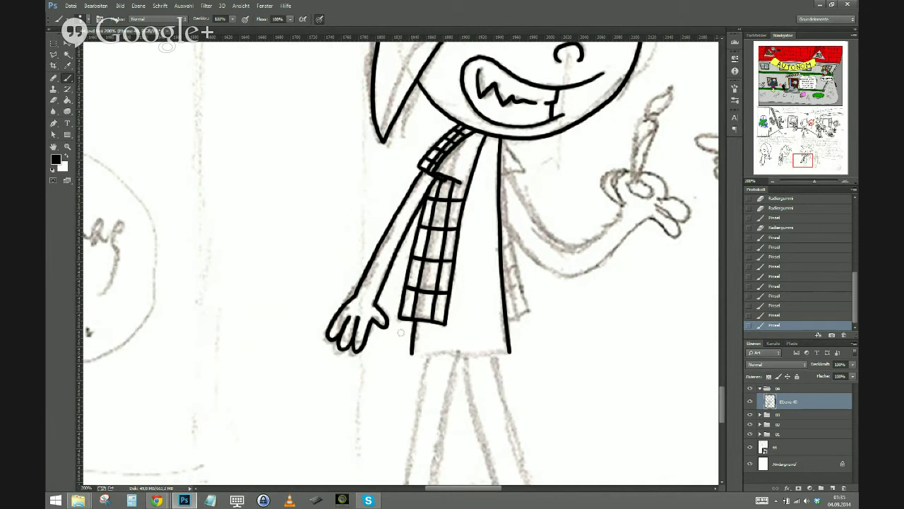
{"action": "mouse_move", "coordinate": [380, 425]}
{"action": "left_mouse_down"}
{"action": "mouse_move", "coordinate": [311, 418]}
{"action": "mouse_move", "coordinate": [204, 430]}
{"action": "left_mouse_up"}
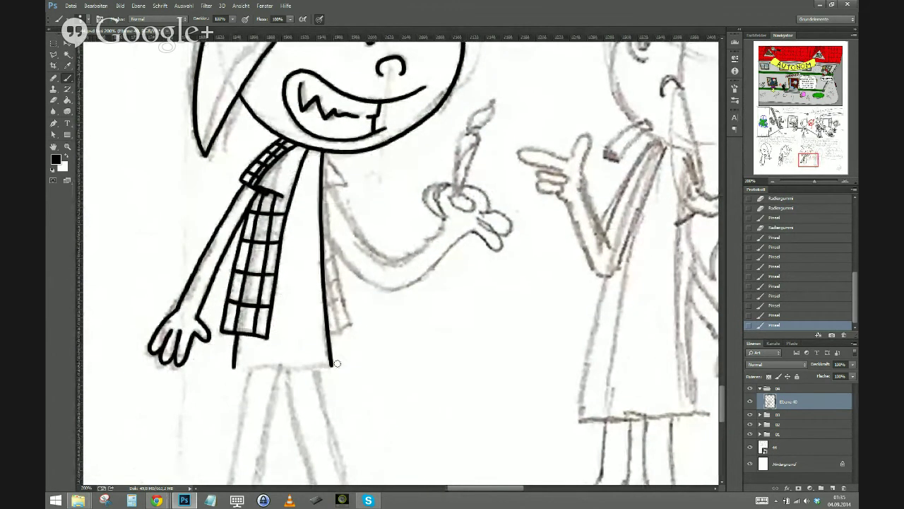
{"action": "left_click_drag", "start_coordinate": [330, 364], "coordinate": [234, 367]}
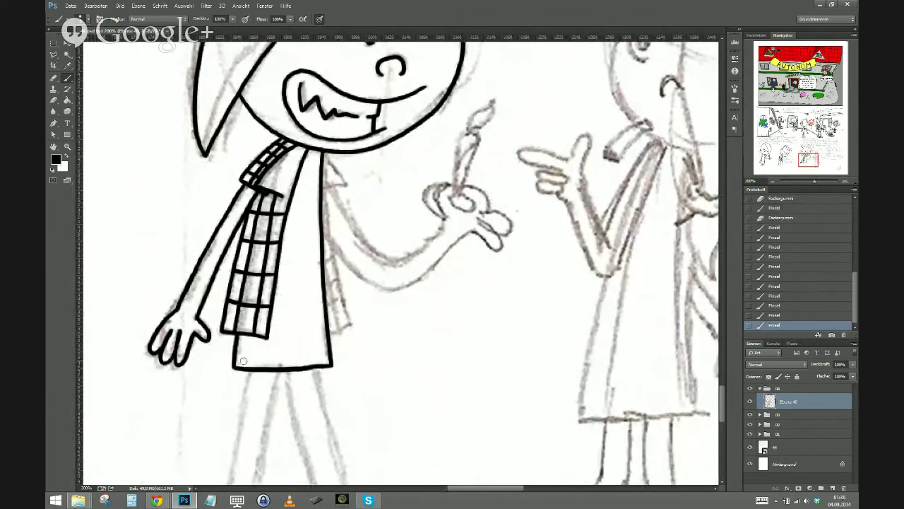
{"action": "key", "text": "ctrl+z"}
{"action": "left_click_drag", "start_coordinate": [331, 364], "coordinate": [233, 367]}
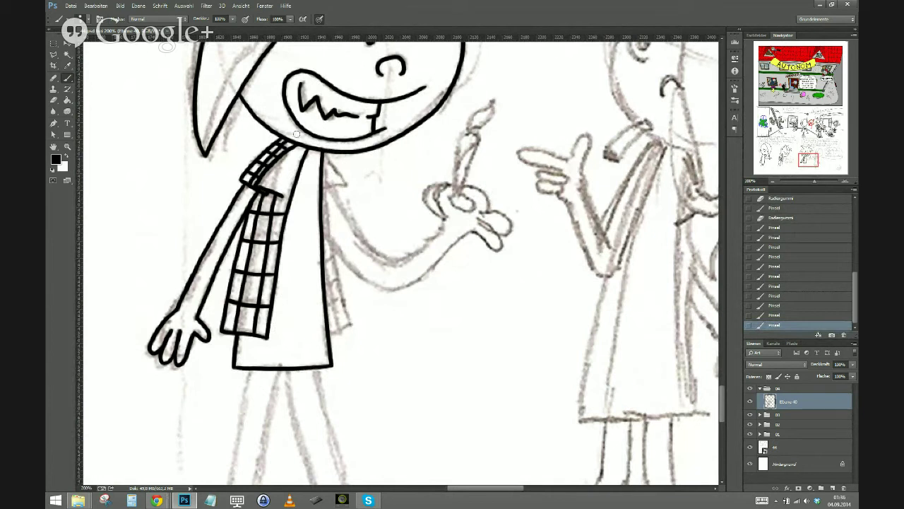
Ink the short sleeve above the raised arm and the narrow open shirt panel beneath it, with a checked pattern on the panel
{"action": "left_click_drag", "start_coordinate": [322, 151], "coordinate": [348, 185]}
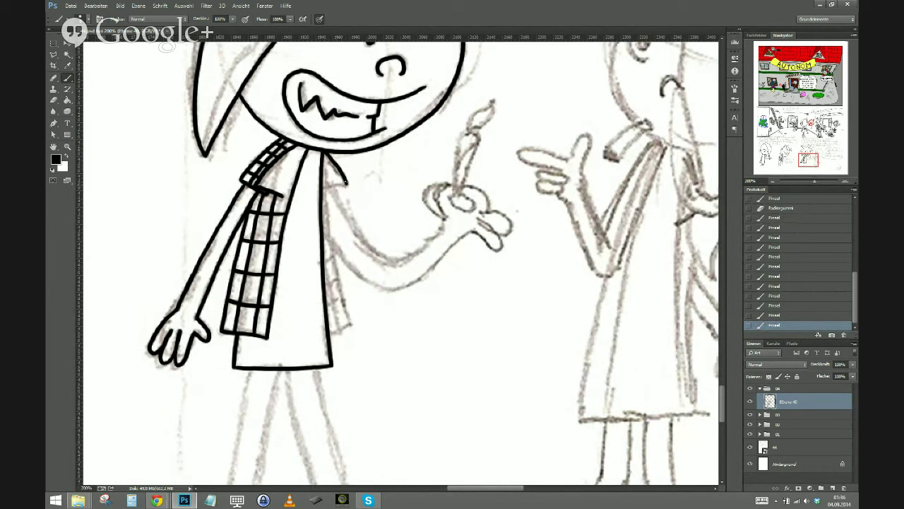
{"action": "left_click_drag", "start_coordinate": [346, 184], "coordinate": [325, 187]}
{"action": "mouse_move", "coordinate": [327, 187]}
{"action": "left_mouse_down"}
{"action": "mouse_move", "coordinate": [335, 270]}
{"action": "mouse_move", "coordinate": [354, 327]}
{"action": "left_mouse_up"}
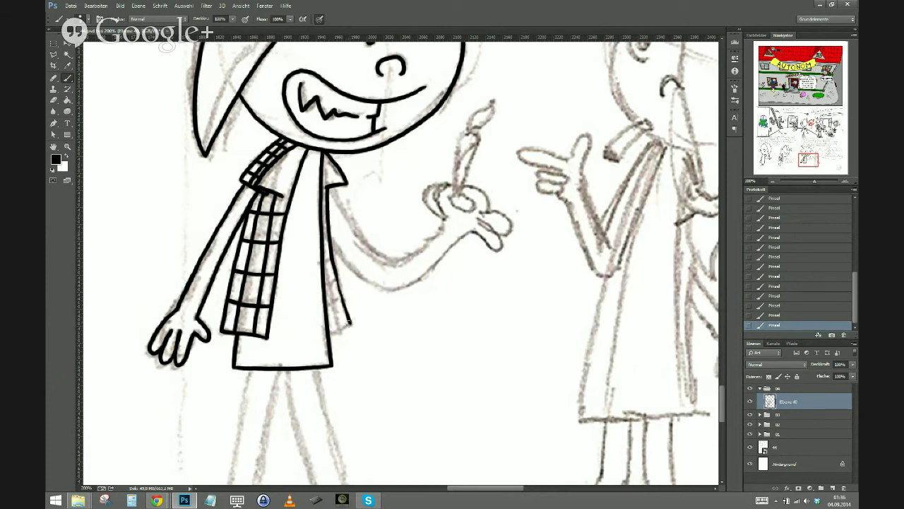
{"action": "left_click_drag", "start_coordinate": [349, 321], "coordinate": [332, 330]}
{"action": "mouse_move", "coordinate": [322, 243]}
{"action": "left_mouse_down"}
{"action": "mouse_move", "coordinate": [336, 325]}
{"action": "mouse_move", "coordinate": [340, 313]}
{"action": "left_mouse_up"}
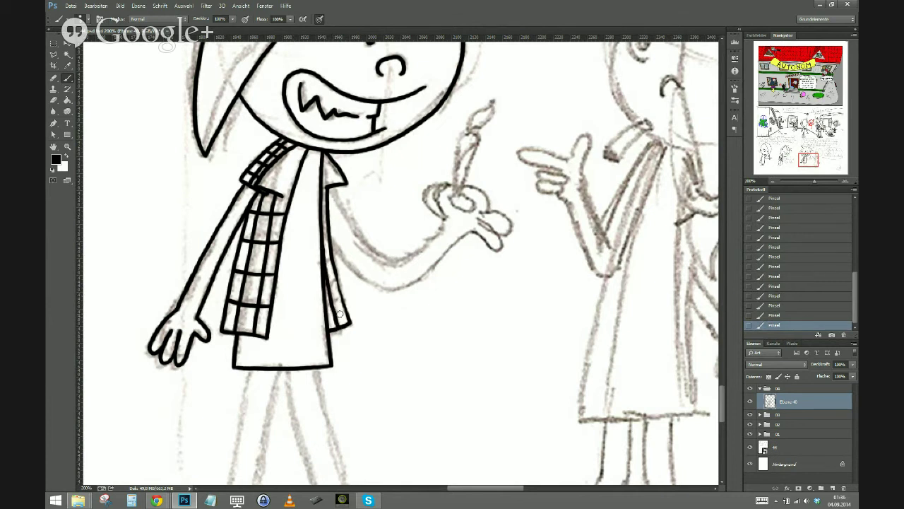
{"action": "mouse_move", "coordinate": [345, 309]}
{"action": "left_mouse_down"}
{"action": "mouse_move", "coordinate": [337, 315]}
{"action": "mouse_move", "coordinate": [324, 294]}
{"action": "mouse_move", "coordinate": [330, 274]}
{"action": "left_mouse_up"}
Try to ink the raised arm's lower and upper edges from the shirt to the wrist, redrawing the upper edge twice
{"action": "mouse_move", "coordinate": [326, 217]}
{"action": "left_mouse_down"}
{"action": "mouse_move", "coordinate": [387, 285]}
{"action": "mouse_move", "coordinate": [412, 280]}
{"action": "mouse_move", "coordinate": [467, 238]}
{"action": "left_mouse_up"}
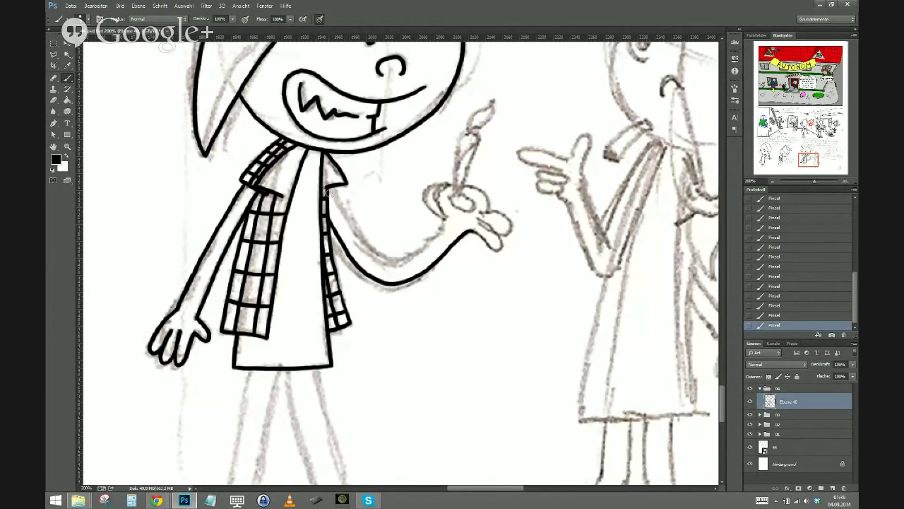
{"action": "mouse_move", "coordinate": [327, 191]}
{"action": "left_mouse_down"}
{"action": "mouse_move", "coordinate": [390, 264]}
{"action": "mouse_move", "coordinate": [404, 263]}
{"action": "mouse_move", "coordinate": [443, 227]}
{"action": "left_mouse_up"}
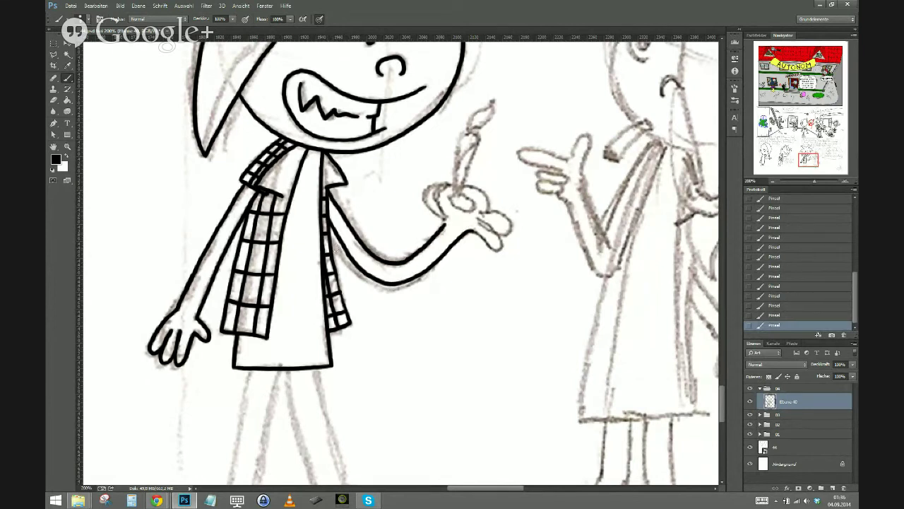
{"action": "mouse_move", "coordinate": [423, 318]}
{"action": "left_mouse_down"}
{"action": "mouse_move", "coordinate": [327, 419]}
{"action": "mouse_move", "coordinate": [314, 414]}
{"action": "left_mouse_up"}
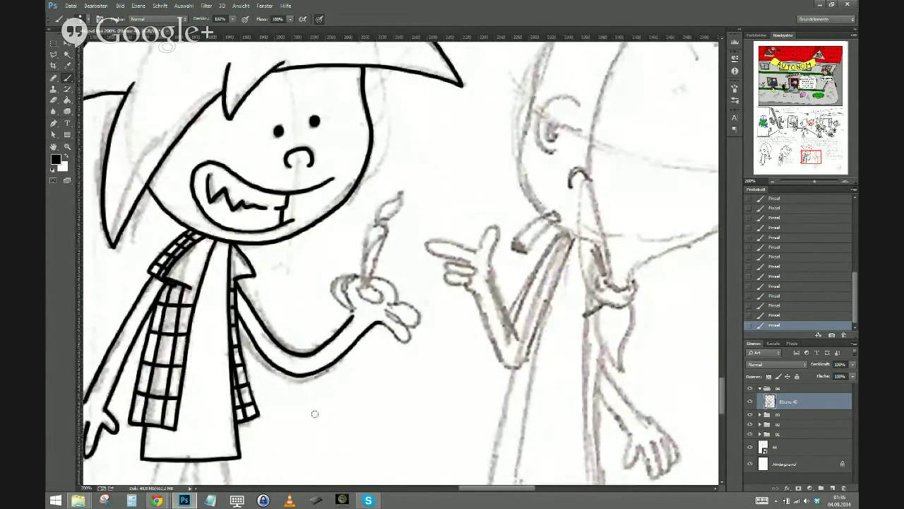
{"action": "key", "text": "ctrl+z"}
{"action": "mouse_move", "coordinate": [235, 281]}
{"action": "left_mouse_down"}
{"action": "mouse_move", "coordinate": [270, 338]}
{"action": "mouse_move", "coordinate": [299, 355]}
{"action": "mouse_move", "coordinate": [318, 349]}
{"action": "mouse_move", "coordinate": [356, 308]}
{"action": "left_mouse_up"}
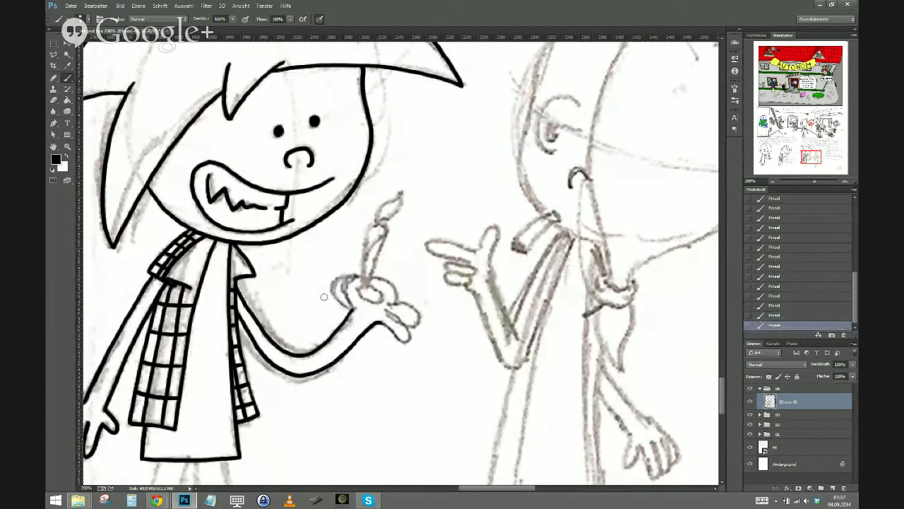
{"action": "key", "text": "ctrl+z"}
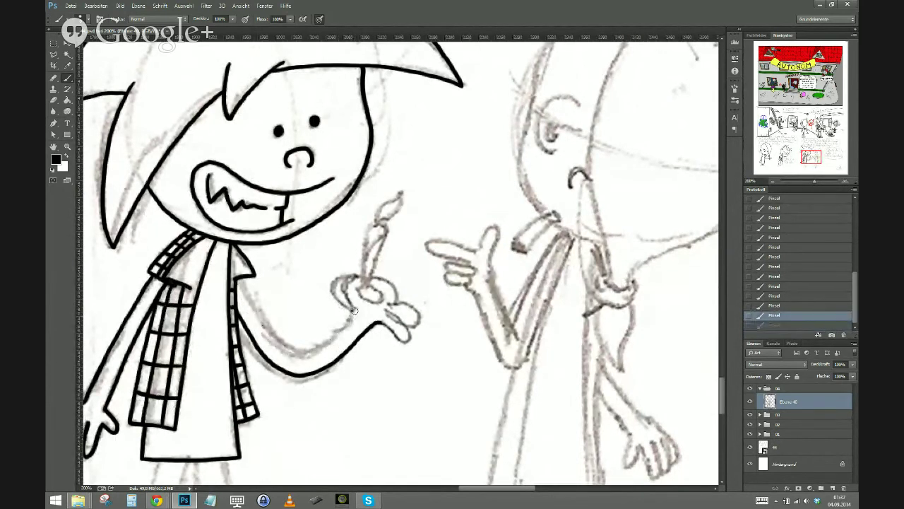
{"action": "mouse_move", "coordinate": [357, 310]}
{"action": "left_mouse_down"}
{"action": "mouse_move", "coordinate": [318, 345]}
{"action": "mouse_move", "coordinate": [290, 345]}
{"action": "mouse_move", "coordinate": [235, 279]}
{"action": "left_mouse_up"}
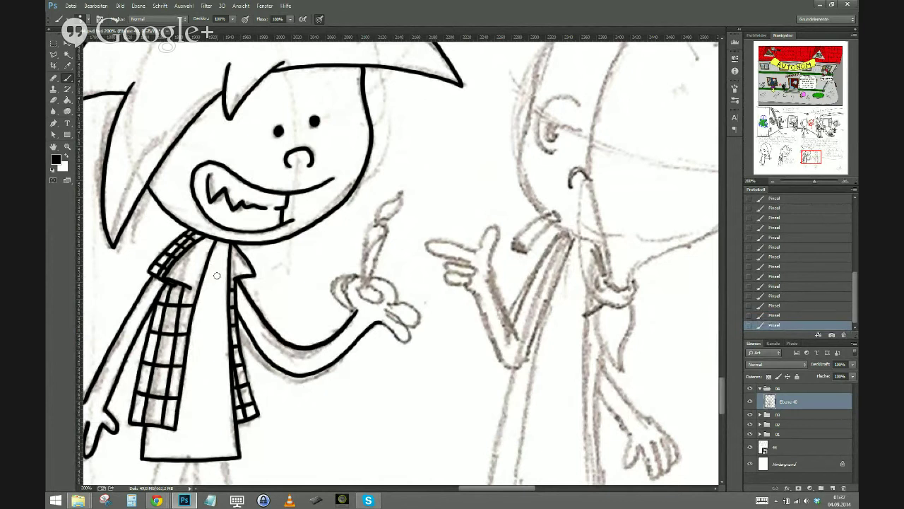
Check the line art with the sketch layer briefly hidden and undo both strokes of the raised arm
{"action": "left_click", "coordinate": [750, 447]}
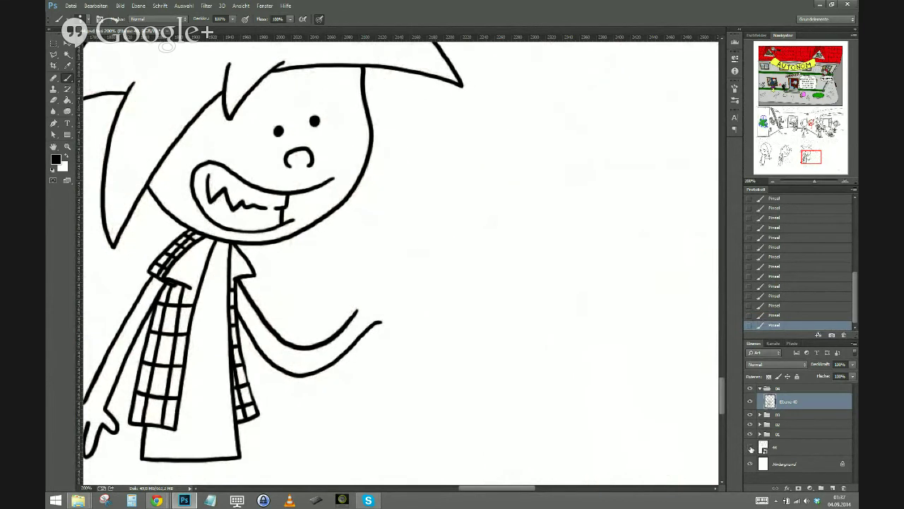
{"action": "left_click", "coordinate": [750, 448]}
{"action": "key", "text": "ctrl+z"}
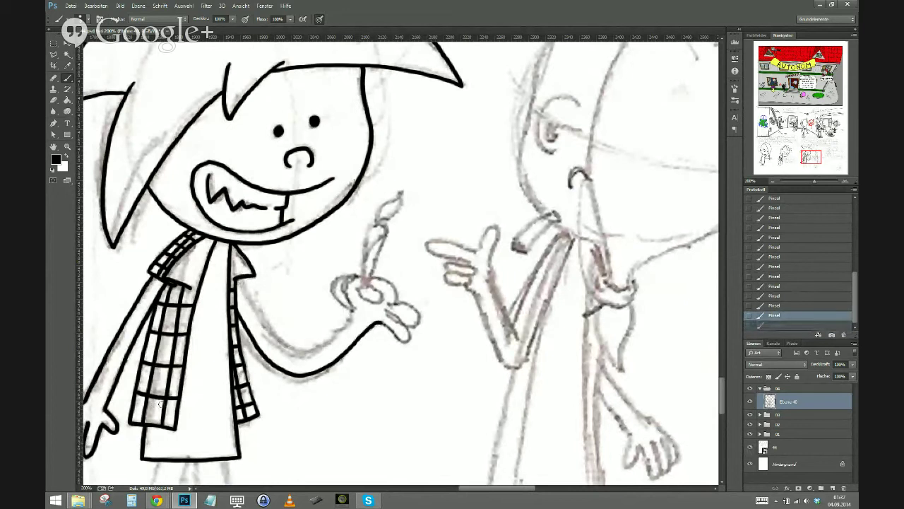
{"action": "key", "text": "ctrl+z"}
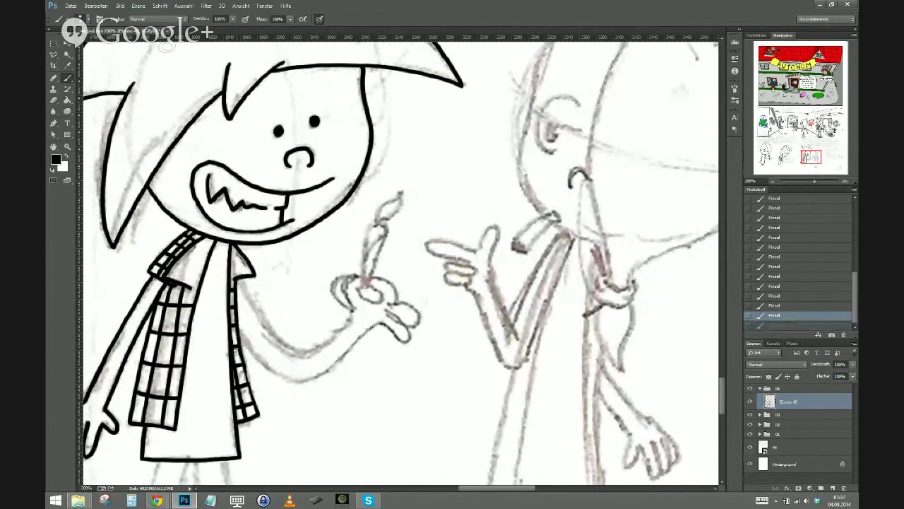
Ink the raised arm's lower and upper edges again in smooth curves from the shirt to the candle-holding hand
{"action": "mouse_move", "coordinate": [235, 320]}
{"action": "left_mouse_down"}
{"action": "mouse_move", "coordinate": [262, 361]}
{"action": "mouse_move", "coordinate": [299, 376]}
{"action": "mouse_move", "coordinate": [330, 365]}
{"action": "mouse_move", "coordinate": [378, 327]}
{"action": "left_mouse_up"}
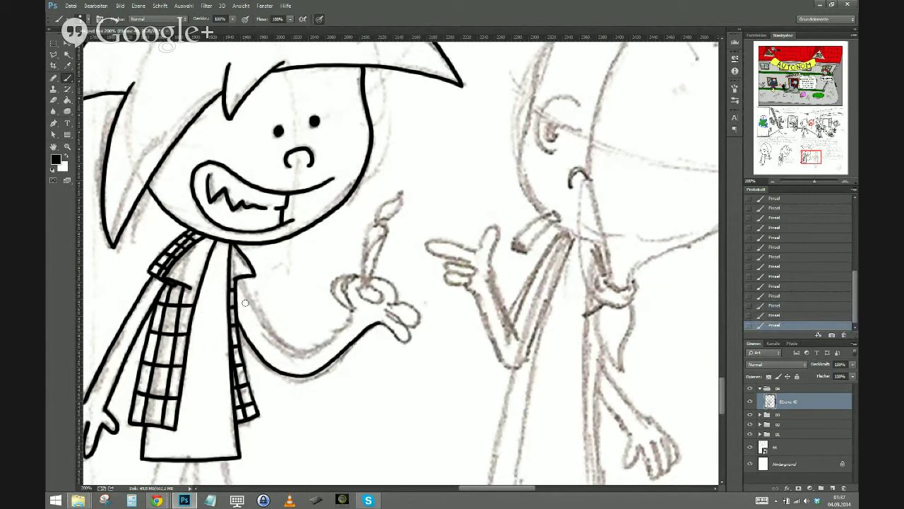
{"action": "mouse_move", "coordinate": [235, 283]}
{"action": "left_mouse_down"}
{"action": "mouse_move", "coordinate": [278, 347]}
{"action": "mouse_move", "coordinate": [295, 353]}
{"action": "mouse_move", "coordinate": [334, 337]}
{"action": "mouse_move", "coordinate": [351, 318]}
{"action": "mouse_move", "coordinate": [344, 300]}
{"action": "left_mouse_up"}
{"action": "key", "text": "e"}
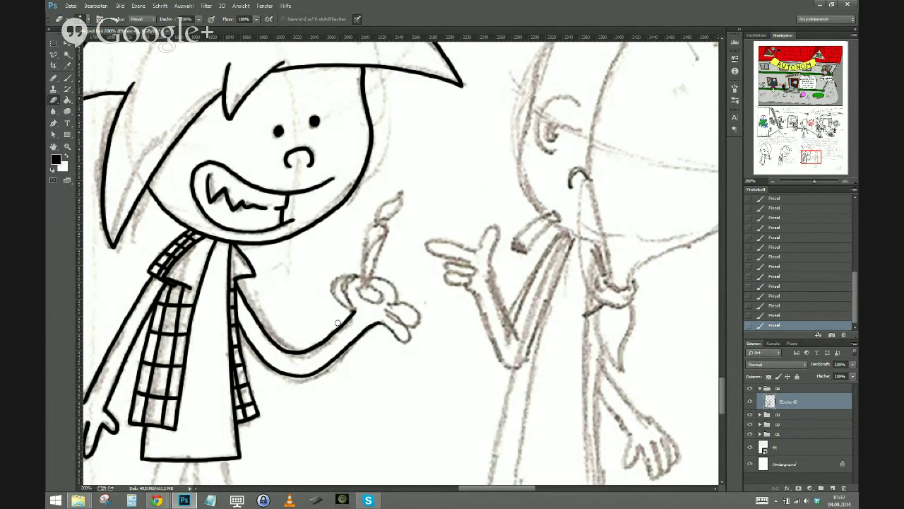
Clean up the raised arm's line with the eraser, then ink the hand's thumb, curled index finger and the candle's near edge
{"action": "left_click_drag", "start_coordinate": [316, 341], "coordinate": [238, 355]}
{"action": "key", "text": "b"}
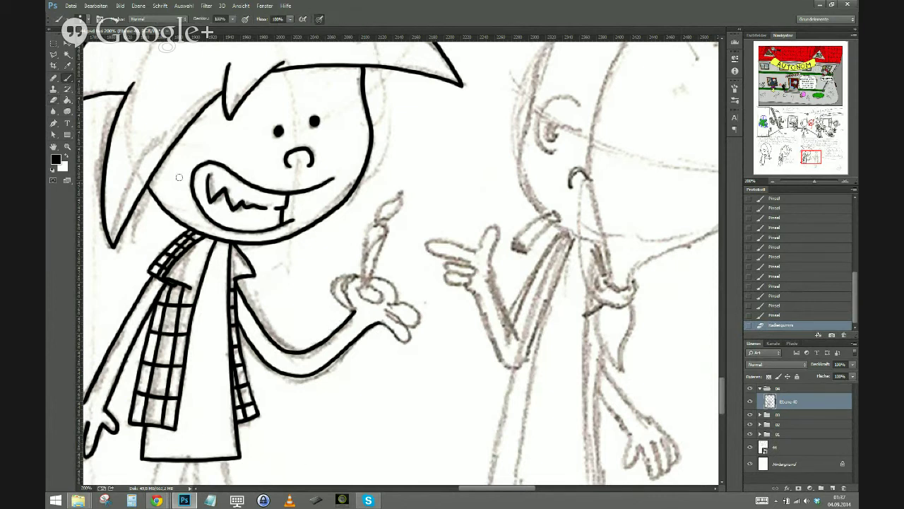
{"action": "mouse_move", "coordinate": [354, 311]}
{"action": "left_mouse_down"}
{"action": "mouse_move", "coordinate": [343, 285]}
{"action": "mouse_move", "coordinate": [360, 279]}
{"action": "left_mouse_up"}
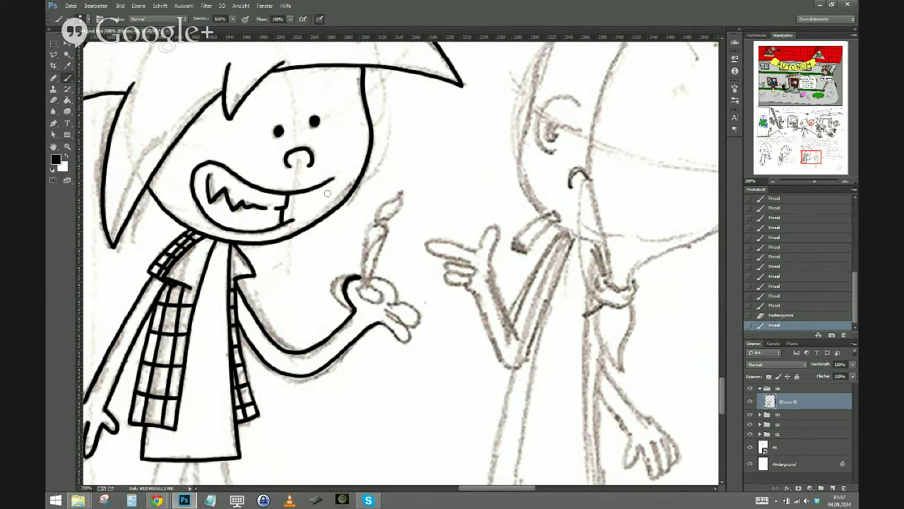
{"action": "left_click_drag", "start_coordinate": [371, 225], "coordinate": [362, 286]}
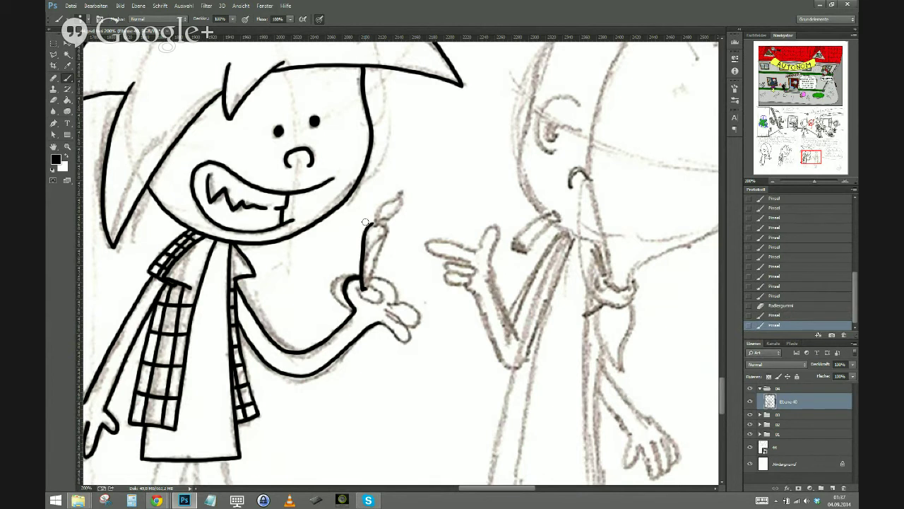
{"action": "mouse_move", "coordinate": [394, 304]}
{"action": "left_mouse_down"}
{"action": "mouse_move", "coordinate": [379, 277]}
{"action": "mouse_move", "coordinate": [370, 277]}
{"action": "mouse_move", "coordinate": [376, 304]}
{"action": "mouse_move", "coordinate": [356, 287]}
{"action": "left_mouse_up"}
{"action": "right_click", "coordinate": [356, 286]}
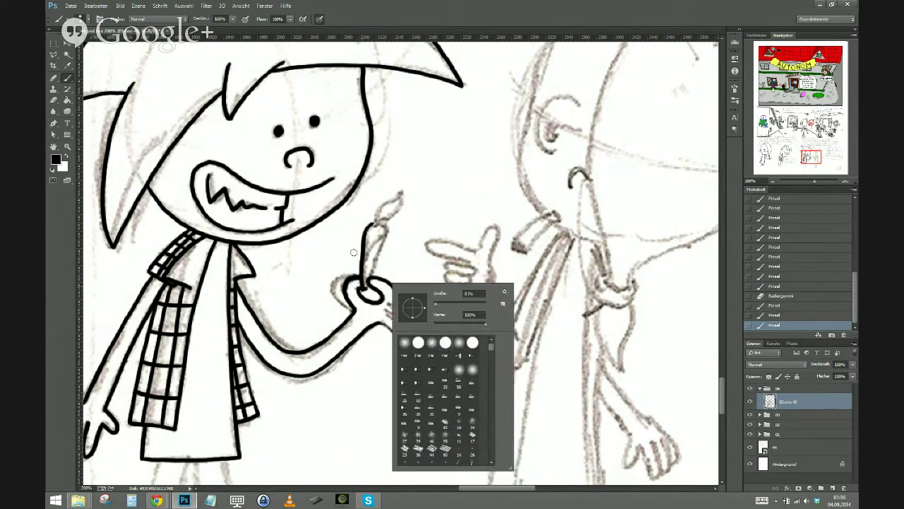
{"action": "left_click", "coordinate": [367, 282]}
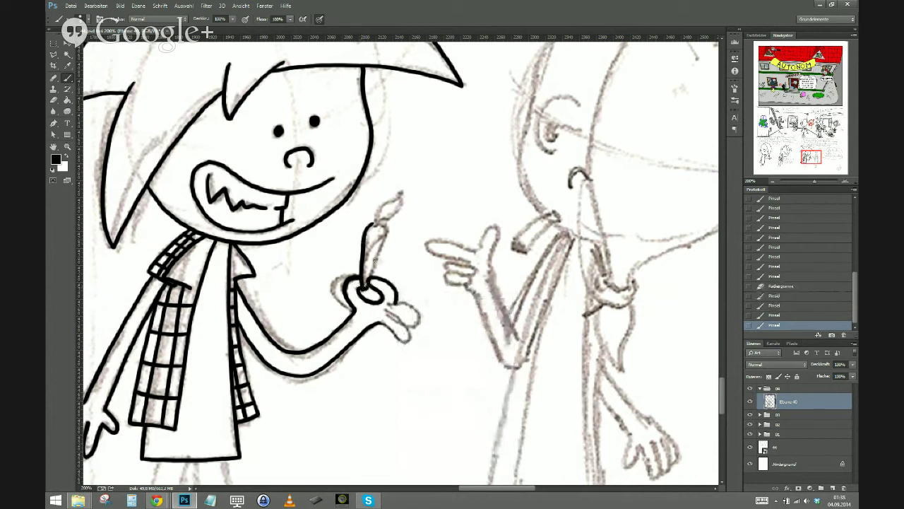
Ink the candle's far edge, stripes, wick and flame, and check the line art with the sketch layer briefly hidden
{"action": "mouse_move", "coordinate": [370, 275]}
{"action": "left_mouse_down"}
{"action": "mouse_move", "coordinate": [384, 230]}
{"action": "mouse_move", "coordinate": [363, 224]}
{"action": "mouse_move", "coordinate": [330, 184]}
{"action": "mouse_move", "coordinate": [355, 244]}
{"action": "mouse_move", "coordinate": [384, 247]}
{"action": "mouse_move", "coordinate": [384, 233]}
{"action": "mouse_move", "coordinate": [365, 259]}
{"action": "left_mouse_up"}
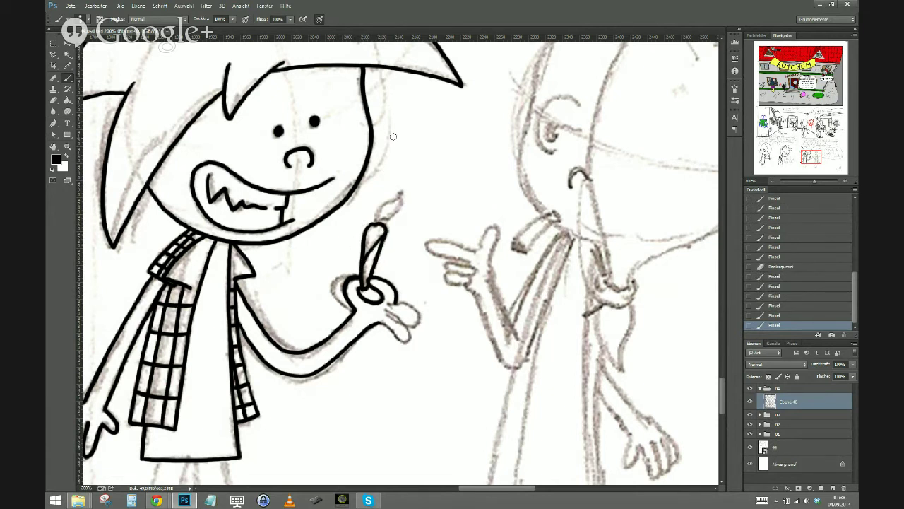
{"action": "left_click_drag", "start_coordinate": [377, 220], "coordinate": [380, 216]}
{"action": "mouse_move", "coordinate": [377, 220]}
{"action": "left_mouse_down"}
{"action": "mouse_move", "coordinate": [395, 193]}
{"action": "mouse_move", "coordinate": [391, 215]}
{"action": "mouse_move", "coordinate": [376, 216]}
{"action": "left_mouse_up"}
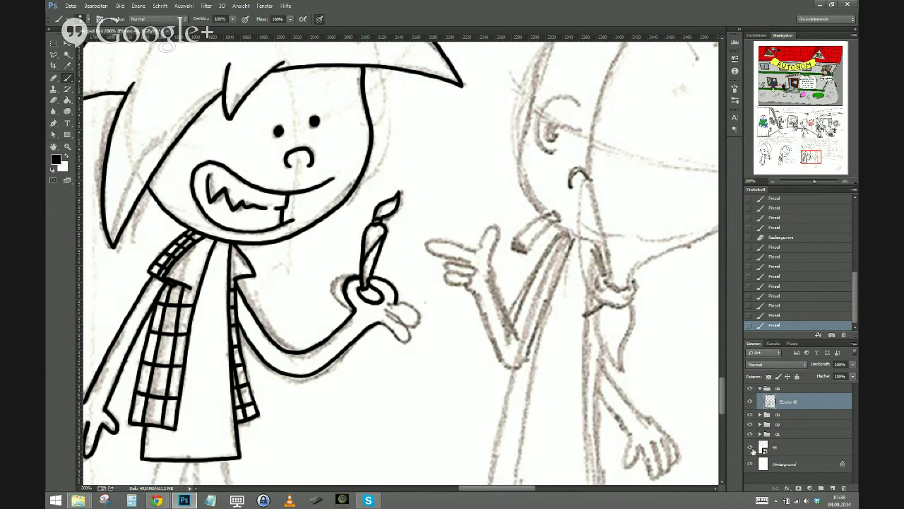
{"action": "left_click", "coordinate": [751, 447]}
{"action": "left_click", "coordinate": [750, 447]}
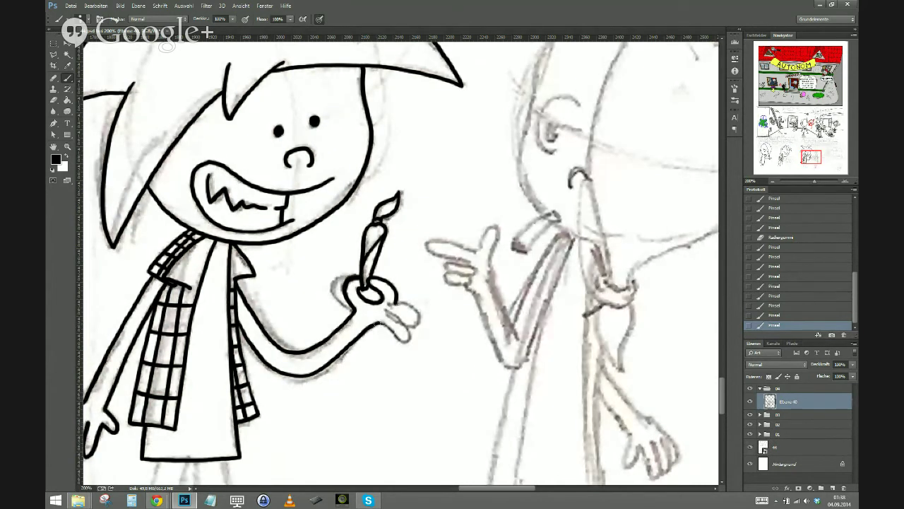
Ink the two extended fingers of the candle-holding hand, redrawing the lower finger once
{"action": "mouse_move", "coordinate": [385, 322]}
{"action": "left_mouse_down"}
{"action": "mouse_move", "coordinate": [406, 340]}
{"action": "mouse_move", "coordinate": [408, 331]}
{"action": "mouse_move", "coordinate": [381, 306]}
{"action": "left_mouse_up"}
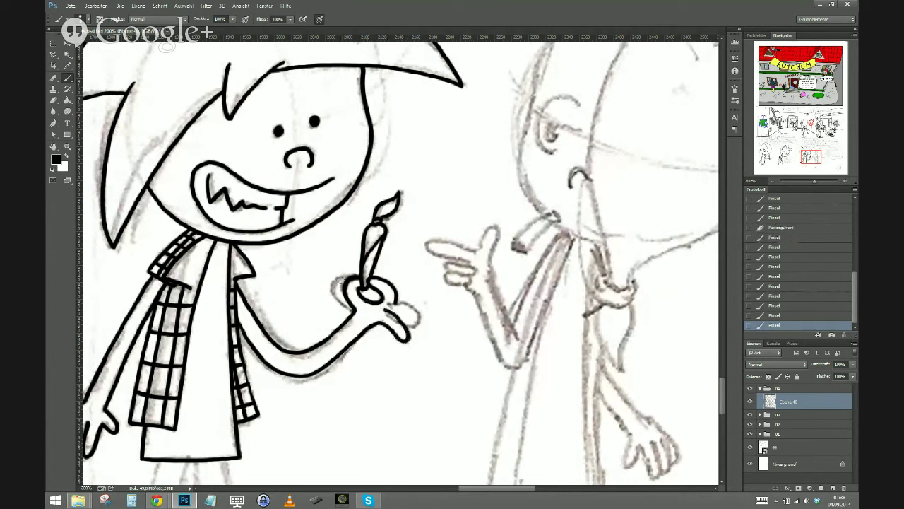
{"action": "key", "text": "ctrl+z"}
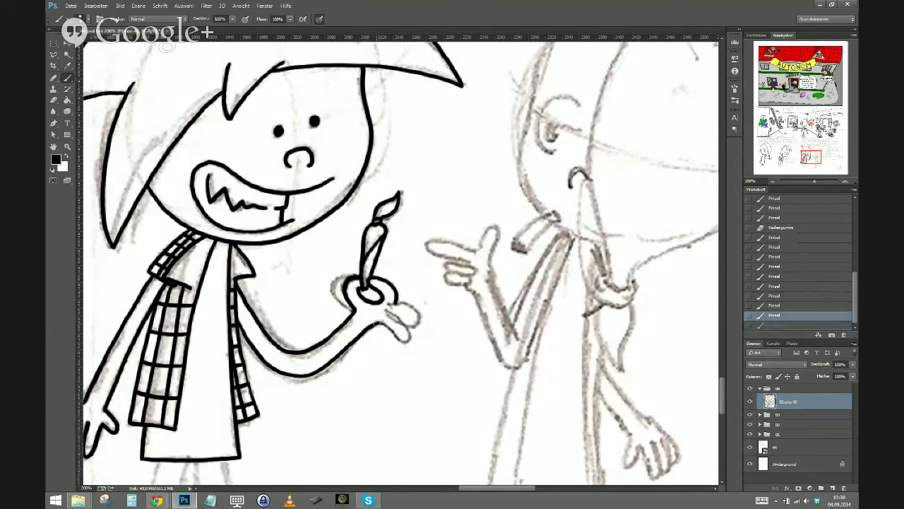
{"action": "mouse_move", "coordinate": [385, 325]}
{"action": "left_mouse_down"}
{"action": "mouse_move", "coordinate": [406, 342]}
{"action": "mouse_move", "coordinate": [408, 328]}
{"action": "mouse_move", "coordinate": [382, 307]}
{"action": "left_mouse_up"}
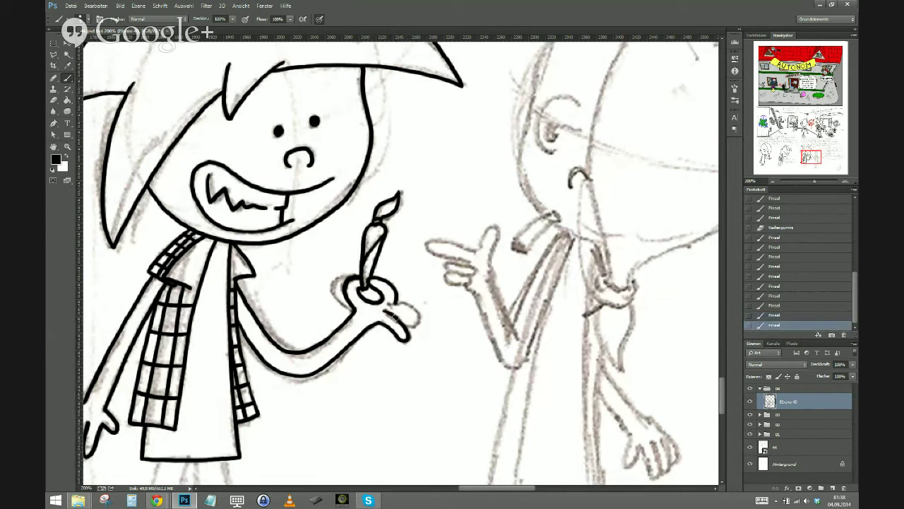
{"action": "mouse_move", "coordinate": [411, 327]}
{"action": "left_mouse_down"}
{"action": "mouse_move", "coordinate": [419, 320]}
{"action": "mouse_move", "coordinate": [385, 305]}
{"action": "left_mouse_up"}
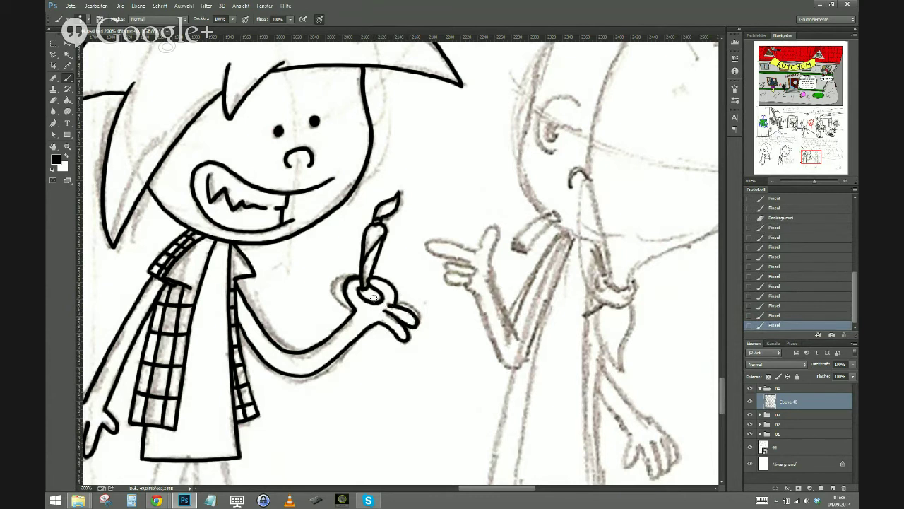
Try a short line on the palm of the candle-holding hand, undo it, and check the line art without the sketch
{"action": "left_click_drag", "start_coordinate": [367, 308], "coordinate": [362, 315]}
{"action": "key", "text": "ctrl+z"}
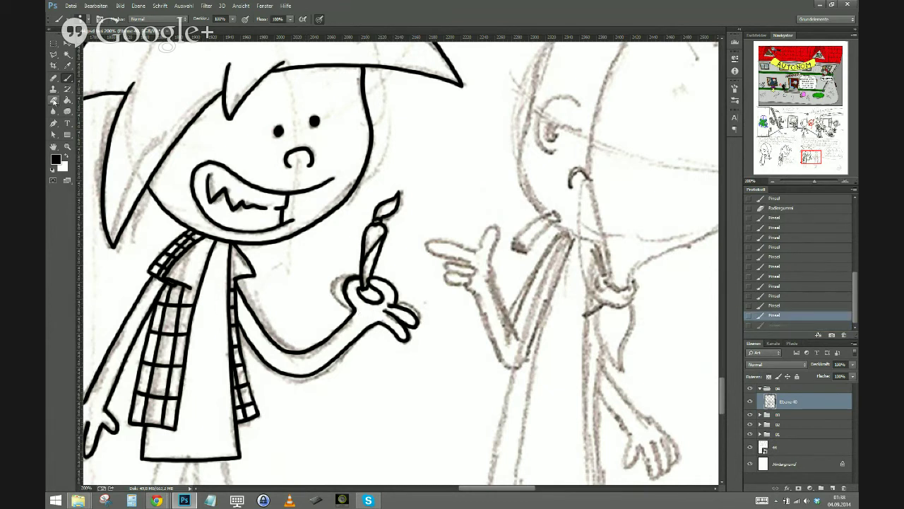
{"action": "left_click", "coordinate": [54, 101]}
{"action": "left_click", "coordinate": [750, 448]}
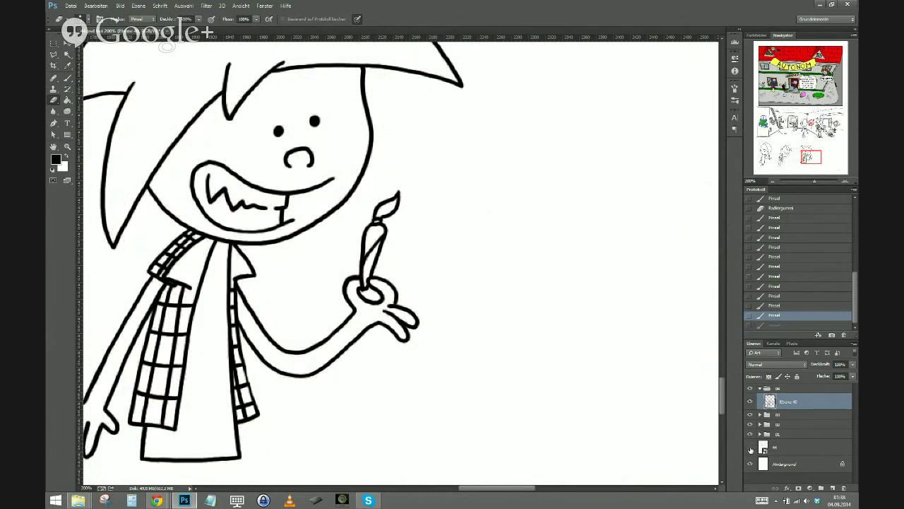
{"action": "left_click", "coordinate": [750, 448]}
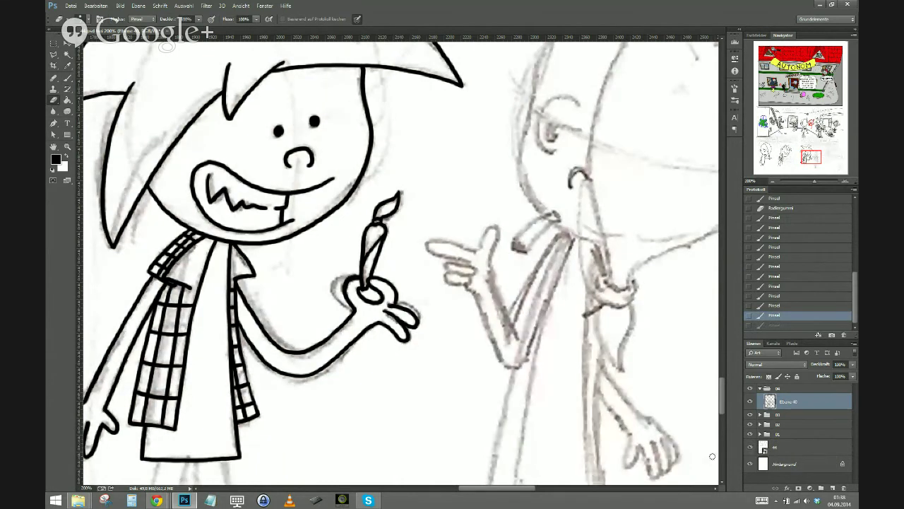
{"action": "left_click", "coordinate": [67, 80]}
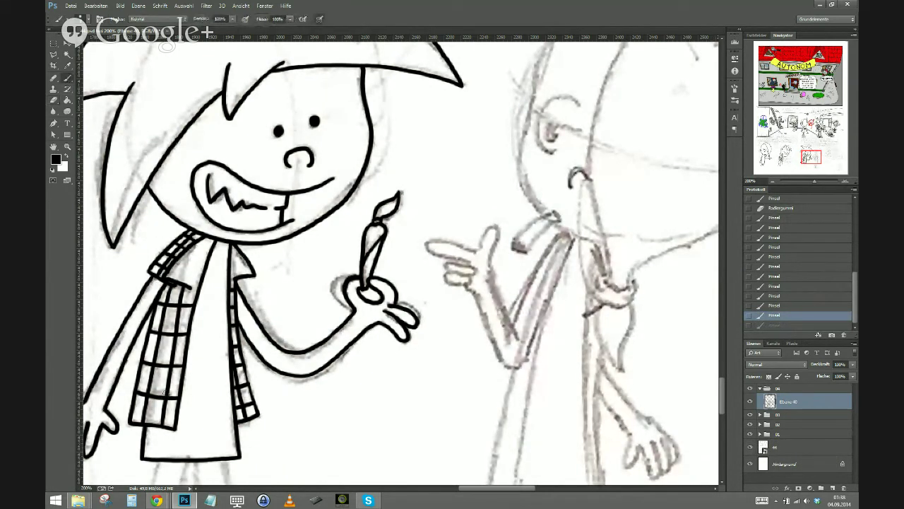
Ink both legs of the spiky-haired character with four long lines from the shirt hem down past the sketched ground line
{"action": "scroll", "coordinate": [255, 367], "scroll_direction": "down", "scroll_amount": 5}
{"action": "scroll", "coordinate": [255, 367], "scroll_direction": "left", "scroll_amount": 4}
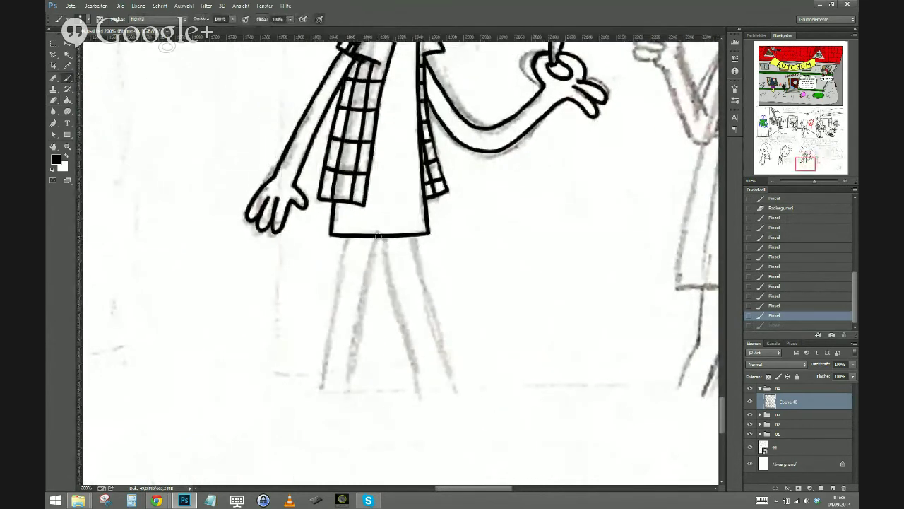
{"action": "left_click_drag", "start_coordinate": [378, 238], "coordinate": [421, 402]}
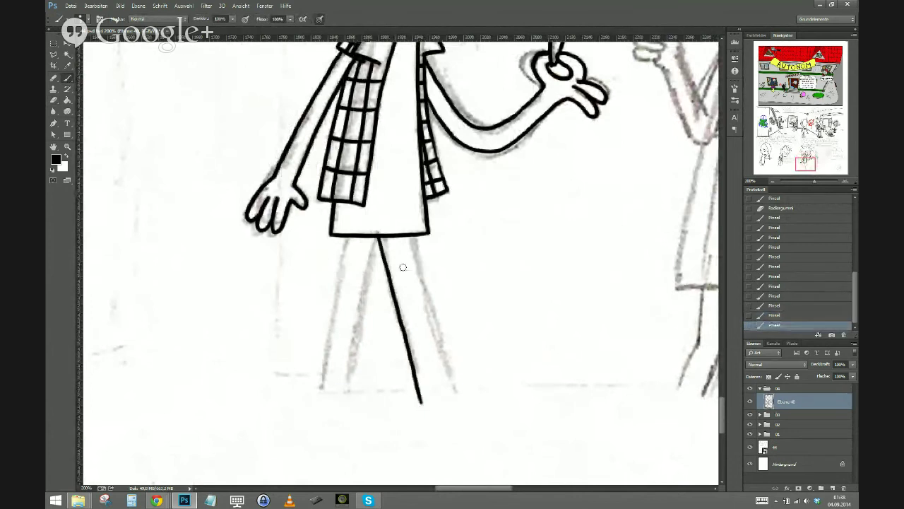
{"action": "left_click_drag", "start_coordinate": [408, 235], "coordinate": [458, 404]}
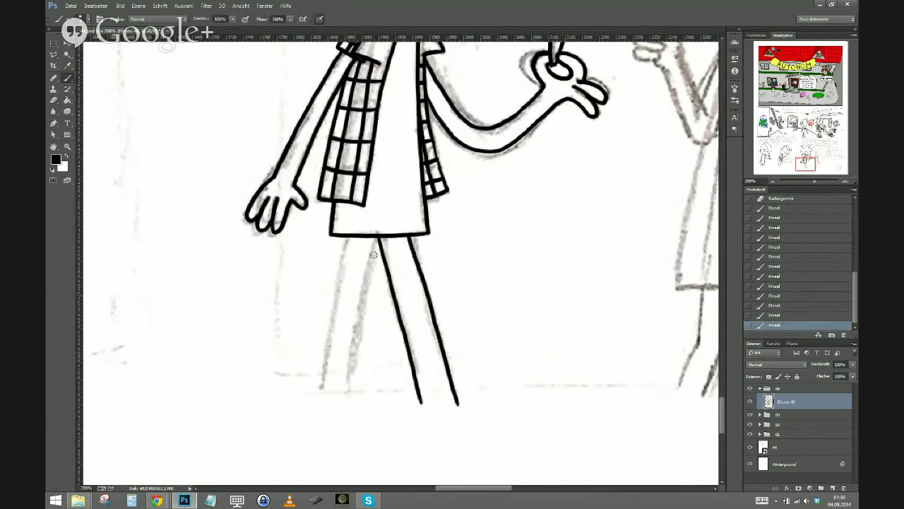
{"action": "left_click_drag", "start_coordinate": [377, 238], "coordinate": [344, 408]}
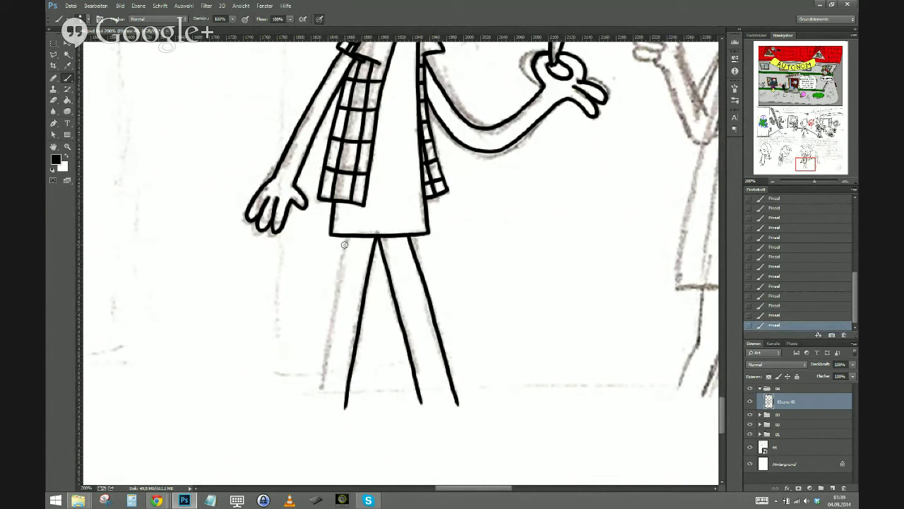
{"action": "left_click_drag", "start_coordinate": [346, 235], "coordinate": [308, 398]}
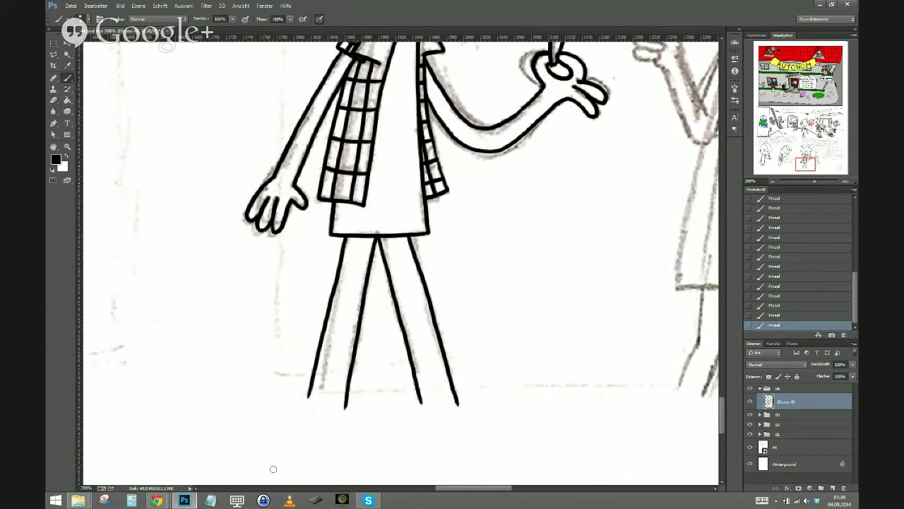
Ink the long curved front edge of the neighbouring smoking character's hair and the small hooked nose beside it
{"action": "key", "text": "ctrl+minus"}
{"action": "key", "text": "ctrl+minus"}
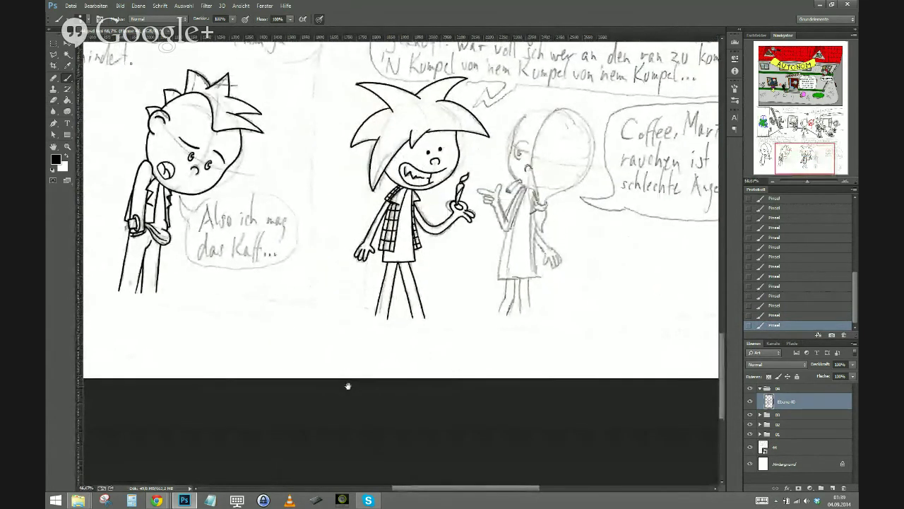
{"action": "left_click_drag", "start_coordinate": [353, 383], "coordinate": [247, 415]}
{"action": "key", "text": "ctrl+plus"}
{"action": "key", "text": "ctrl+plus"}
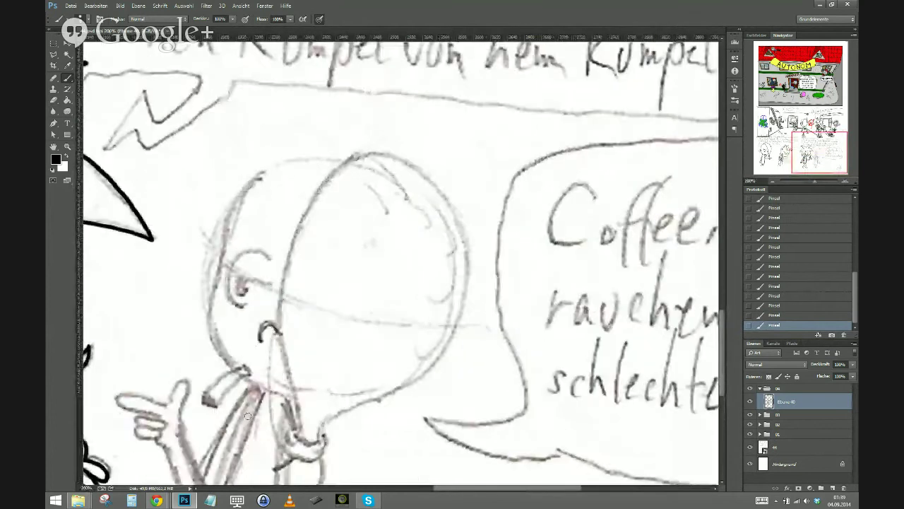
{"action": "left_click_drag", "start_coordinate": [210, 429], "coordinate": [301, 384]}
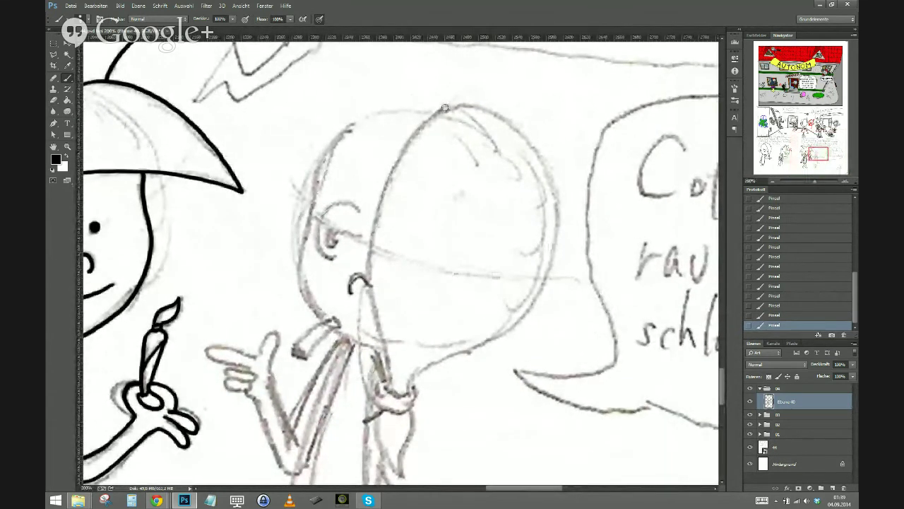
{"action": "mouse_move", "coordinate": [444, 108]}
{"action": "left_mouse_down"}
{"action": "mouse_move", "coordinate": [400, 156]}
{"action": "mouse_move", "coordinate": [375, 221]}
{"action": "mouse_move", "coordinate": [368, 285]}
{"action": "mouse_move", "coordinate": [387, 388]}
{"action": "left_mouse_up"}
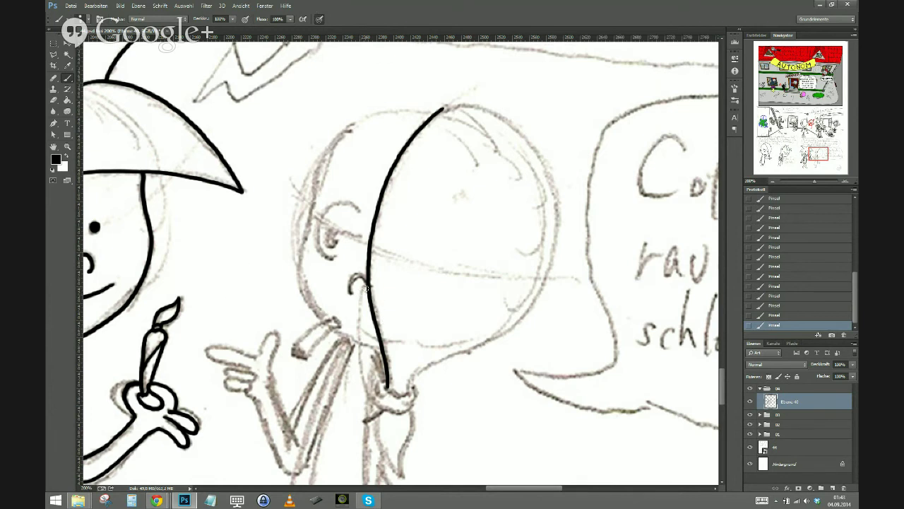
{"action": "mouse_move", "coordinate": [367, 286]}
{"action": "left_mouse_down"}
{"action": "mouse_move", "coordinate": [351, 277]}
{"action": "mouse_move", "coordinate": [351, 292]}
{"action": "left_mouse_up"}
Check the line art without the sketch, then ink the cigarette with a black tip and the jaw line behind it
{"action": "left_click", "coordinate": [750, 446]}
{"action": "left_click", "coordinate": [750, 446]}
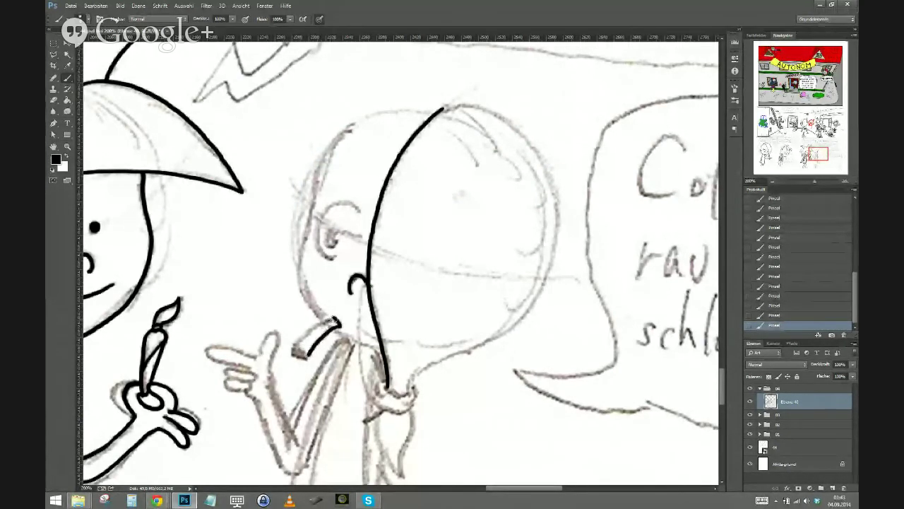
{"action": "left_click_drag", "start_coordinate": [335, 321], "coordinate": [294, 352]}
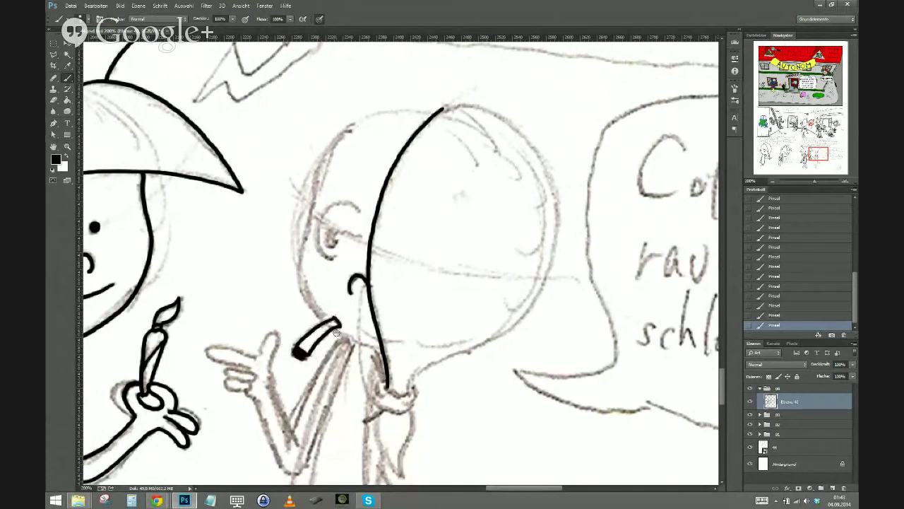
{"action": "left_click_drag", "start_coordinate": [333, 329], "coordinate": [379, 347]}
Try several versions of the smoking character's face outline between the cigarette and the top of the hair edge, undoing each
{"action": "mouse_move", "coordinate": [321, 318]}
{"action": "left_mouse_down"}
{"action": "mouse_move", "coordinate": [297, 266]}
{"action": "mouse_move", "coordinate": [330, 149]}
{"action": "mouse_move", "coordinate": [366, 117]}
{"action": "mouse_move", "coordinate": [443, 107]}
{"action": "left_mouse_up"}
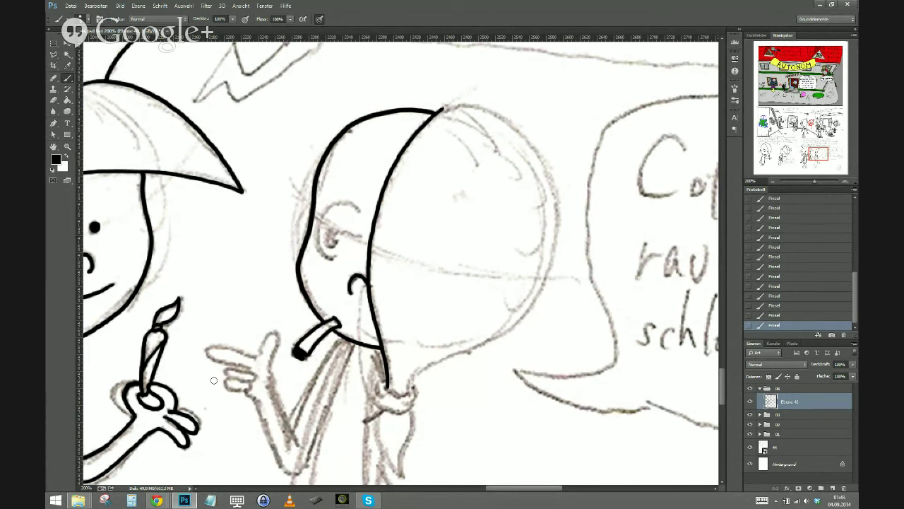
{"action": "key", "text": "ctrl+z"}
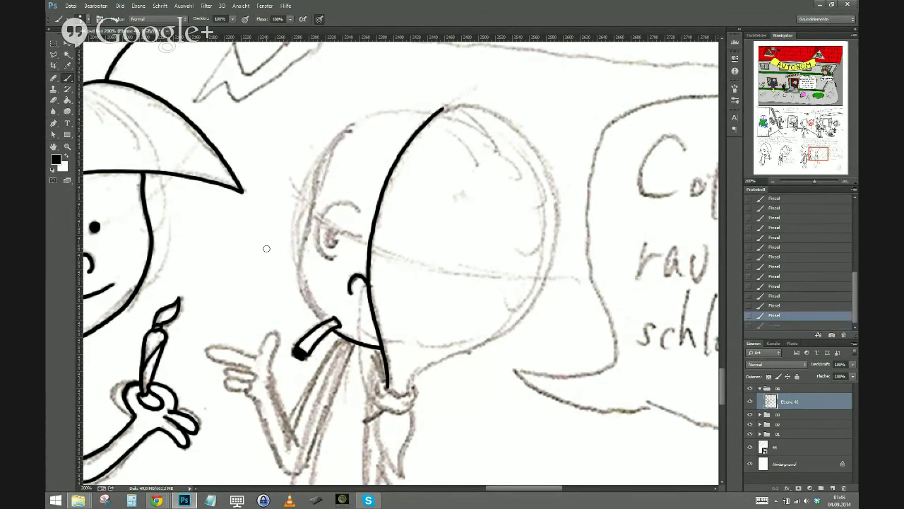
{"action": "mouse_move", "coordinate": [417, 118]}
{"action": "left_mouse_down"}
{"action": "mouse_move", "coordinate": [428, 110]}
{"action": "mouse_move", "coordinate": [378, 117]}
{"action": "mouse_move", "coordinate": [319, 169]}
{"action": "mouse_move", "coordinate": [300, 254]}
{"action": "mouse_move", "coordinate": [305, 299]}
{"action": "mouse_move", "coordinate": [324, 327]}
{"action": "left_mouse_up"}
{"action": "key", "text": "ctrl+z"}
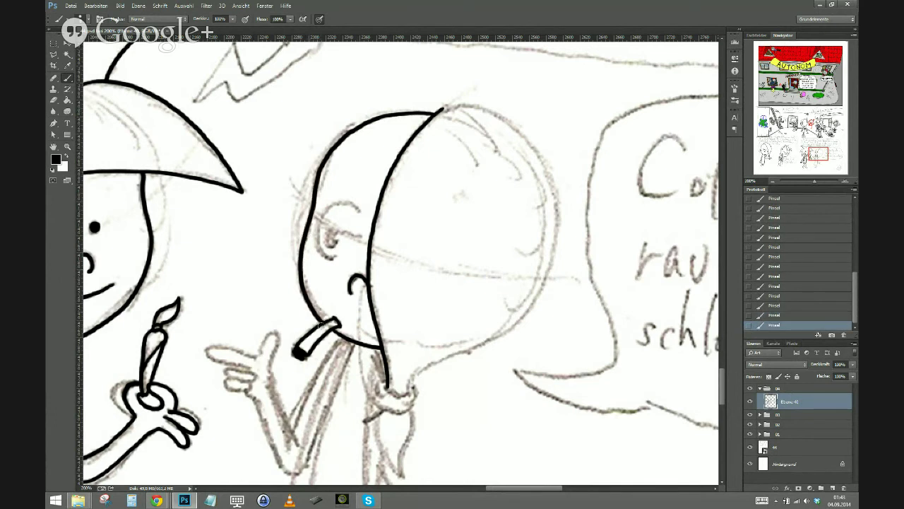
{"action": "key", "text": "ctrl+z"}
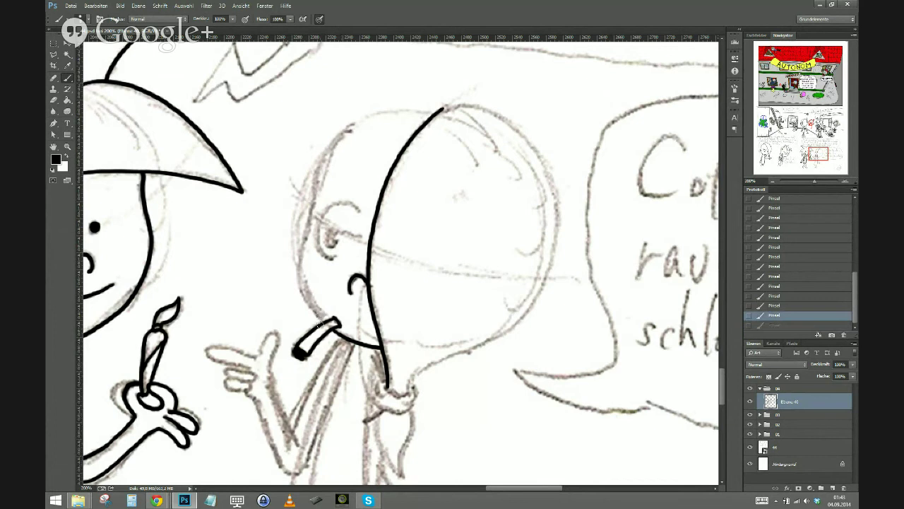
{"action": "mouse_move", "coordinate": [325, 323]}
{"action": "left_mouse_down"}
{"action": "mouse_move", "coordinate": [300, 289]}
{"action": "mouse_move", "coordinate": [302, 244]}
{"action": "left_mouse_up"}
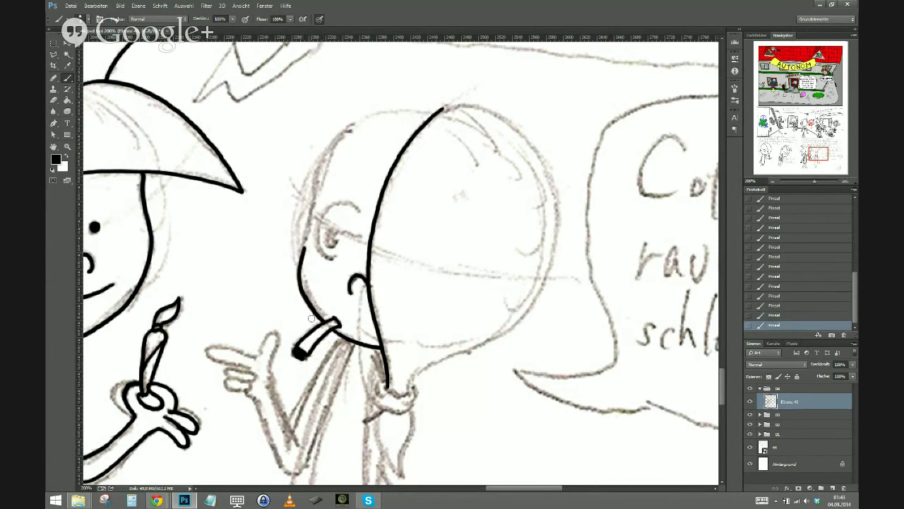
{"action": "key", "text": "ctrl+z"}
Ink the smoking character's face and forehead outline in one curve from the cigarette to the top of the hair edge
{"action": "mouse_move", "coordinate": [323, 322]}
{"action": "left_mouse_down"}
{"action": "mouse_move", "coordinate": [301, 263]}
{"action": "mouse_move", "coordinate": [329, 150]}
{"action": "mouse_move", "coordinate": [365, 119]}
{"action": "mouse_move", "coordinate": [438, 110]}
{"action": "left_mouse_up"}
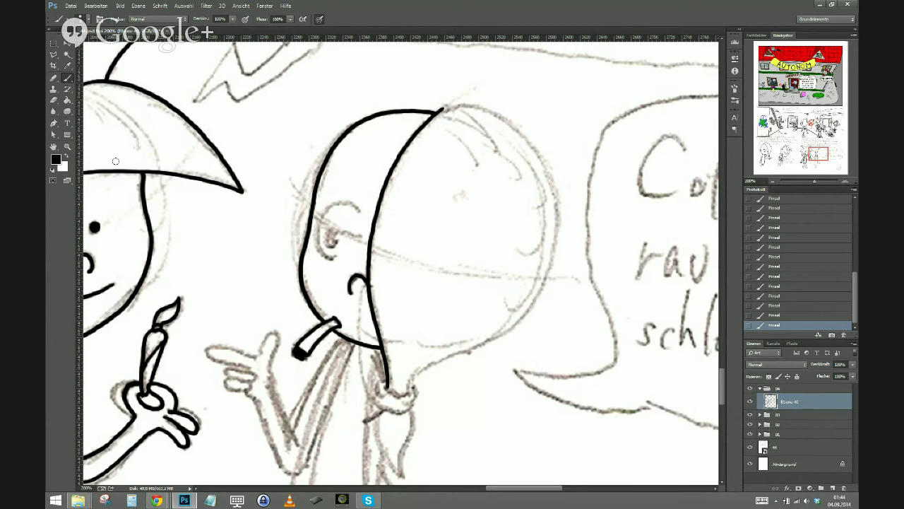
{"action": "key", "text": "ctrl+z"}
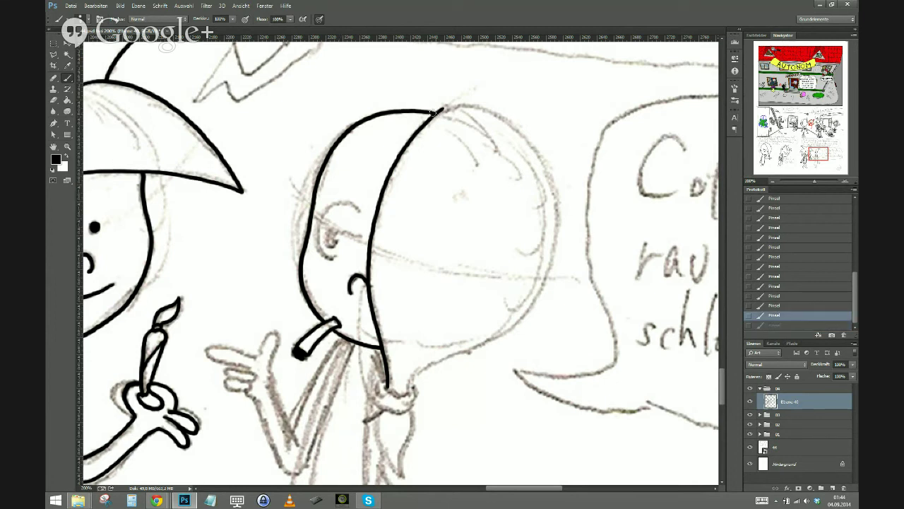
{"action": "key", "text": "ctrl+z"}
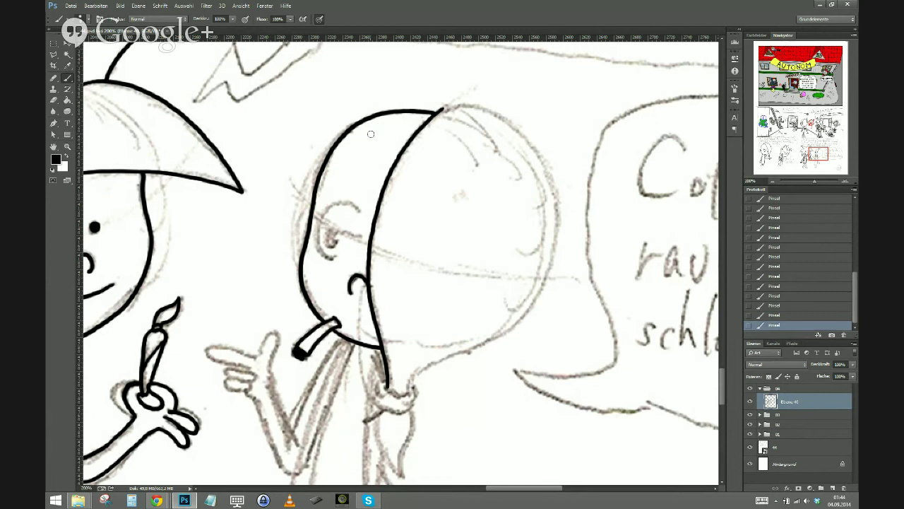
Ink the smoking character's eye with its curved brow and outline, heavy eyelid line and small dark pupil
{"action": "key", "text": "ctrl+z"}
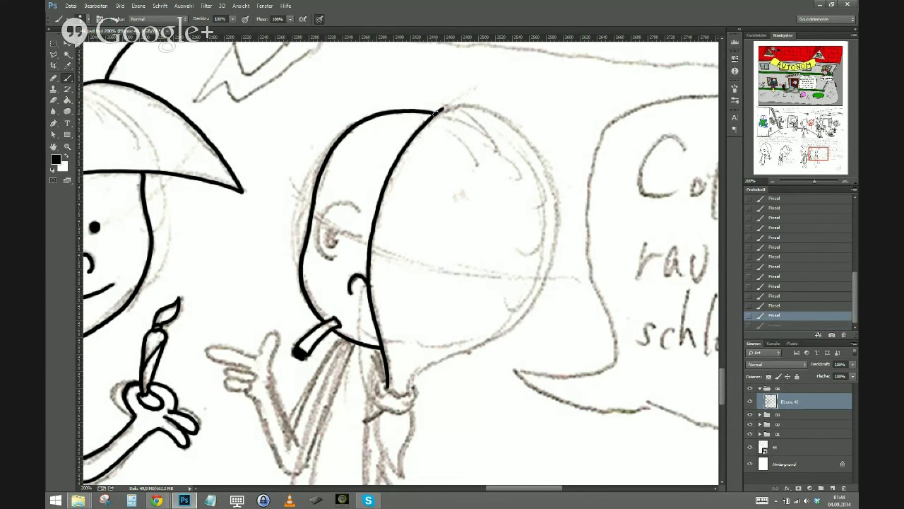
{"action": "key", "text": "ctrl+z"}
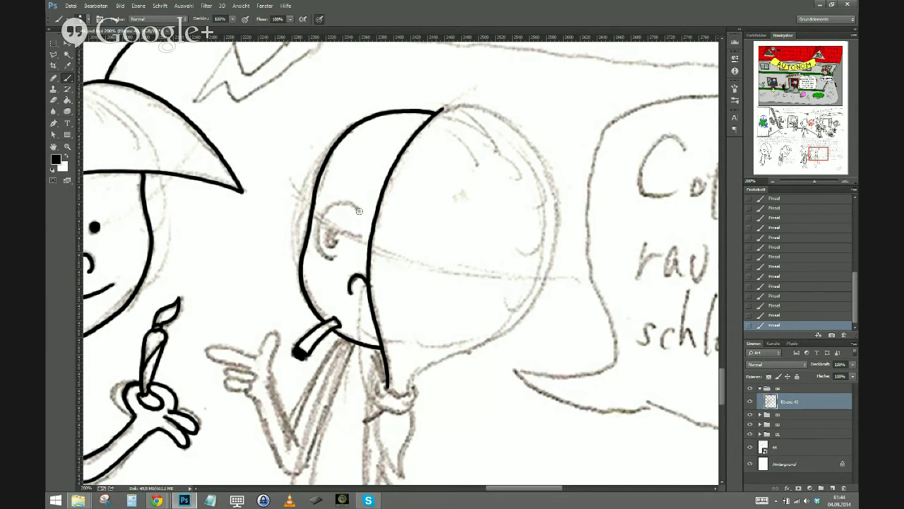
{"action": "mouse_move", "coordinate": [356, 208]}
{"action": "left_mouse_down"}
{"action": "mouse_move", "coordinate": [336, 203]}
{"action": "mouse_move", "coordinate": [320, 216]}
{"action": "mouse_move", "coordinate": [315, 240]}
{"action": "mouse_move", "coordinate": [328, 256]}
{"action": "left_mouse_up"}
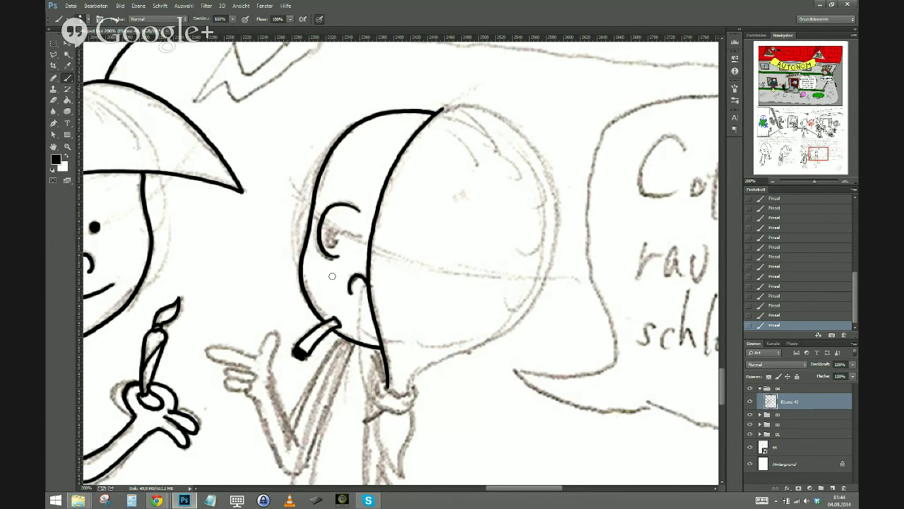
{"action": "left_click_drag", "start_coordinate": [357, 236], "coordinate": [315, 218]}
{"action": "mouse_move", "coordinate": [323, 229]}
{"action": "left_mouse_down"}
{"action": "mouse_move", "coordinate": [327, 249]}
{"action": "mouse_move", "coordinate": [338, 241]}
{"action": "left_mouse_up"}
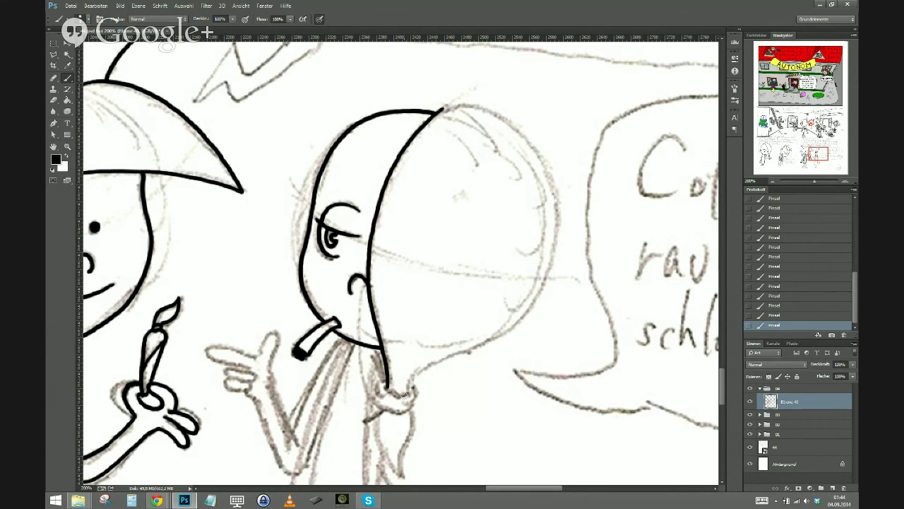
Try several versions of the smoking character's rounded hair outline between the hair tie and the top of the head, undoing each
{"action": "mouse_move", "coordinate": [405, 393]}
{"action": "left_mouse_down"}
{"action": "mouse_move", "coordinate": [434, 366]}
{"action": "mouse_move", "coordinate": [488, 346]}
{"action": "mouse_move", "coordinate": [517, 322]}
{"action": "mouse_move", "coordinate": [551, 262]}
{"action": "mouse_move", "coordinate": [565, 207]}
{"action": "mouse_move", "coordinate": [543, 149]}
{"action": "mouse_move", "coordinate": [488, 114]}
{"action": "left_mouse_up"}
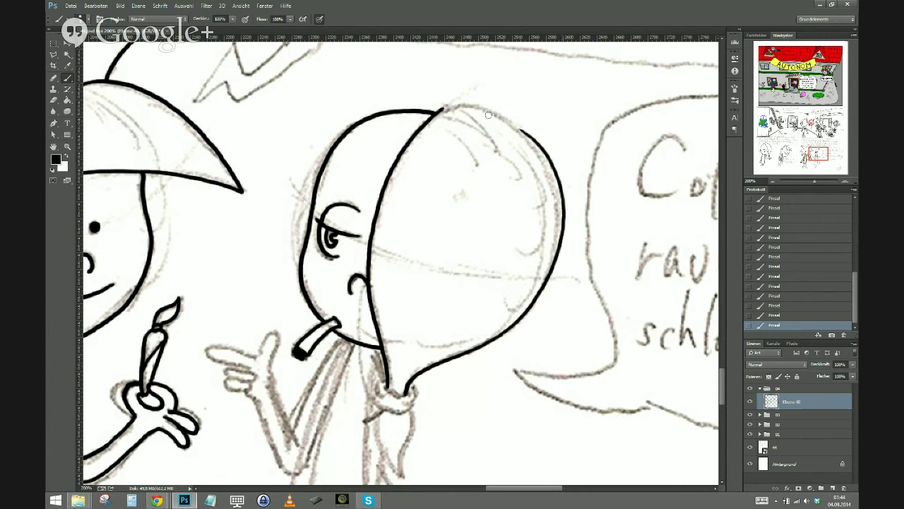
{"action": "left_click_drag", "start_coordinate": [339, 221], "coordinate": [222, 271]}
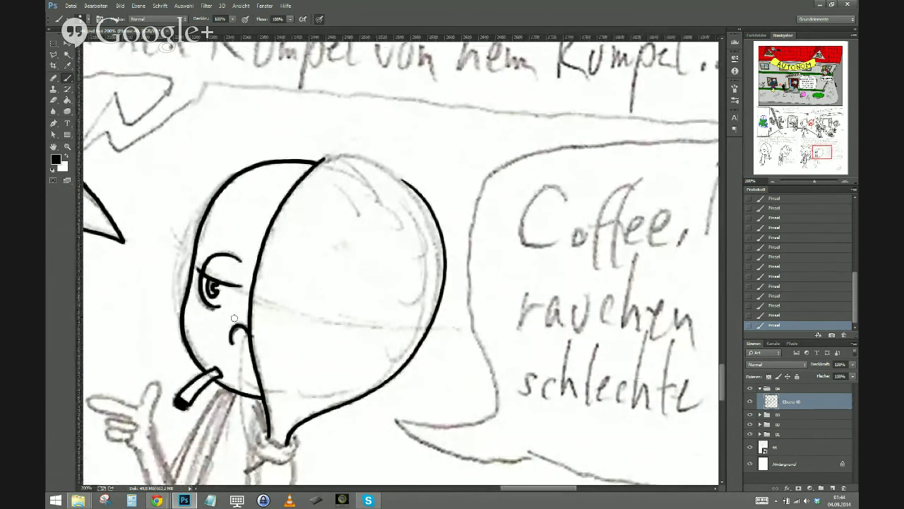
{"action": "key", "text": "ctrl+alt+z"}
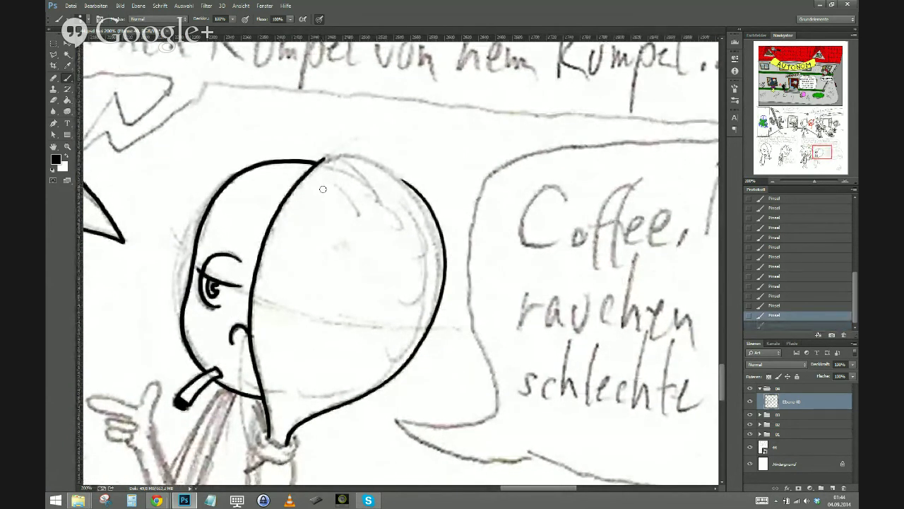
{"action": "key", "text": "ctrl+alt+z"}
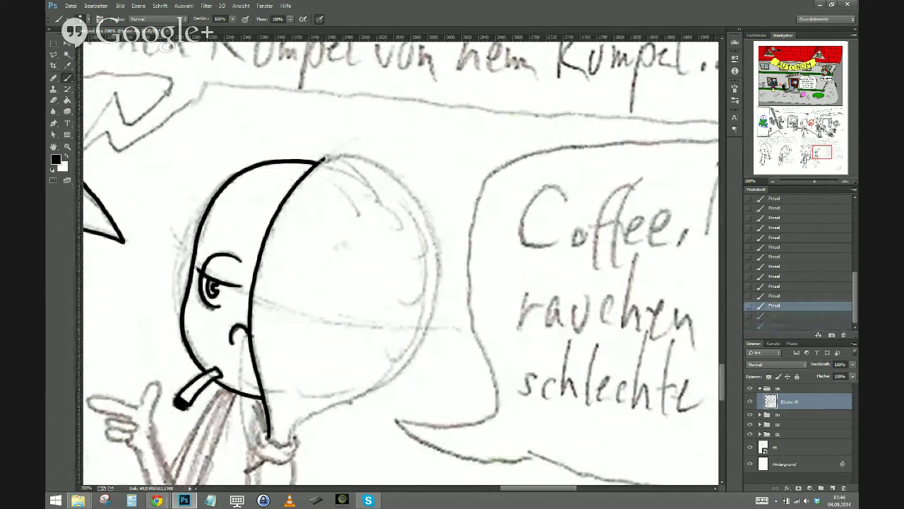
{"action": "mouse_move", "coordinate": [329, 157]}
{"action": "left_mouse_down"}
{"action": "mouse_move", "coordinate": [385, 170]}
{"action": "mouse_move", "coordinate": [410, 194]}
{"action": "mouse_move", "coordinate": [435, 255]}
{"action": "mouse_move", "coordinate": [436, 284]}
{"action": "mouse_move", "coordinate": [423, 328]}
{"action": "mouse_move", "coordinate": [390, 375]}
{"action": "mouse_move", "coordinate": [291, 434]}
{"action": "left_mouse_up"}
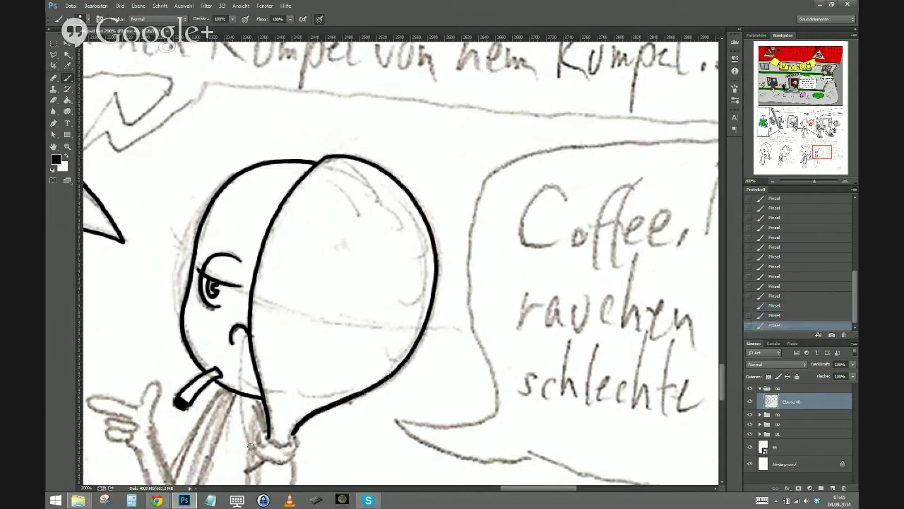
{"action": "key", "text": "ctrl+z"}
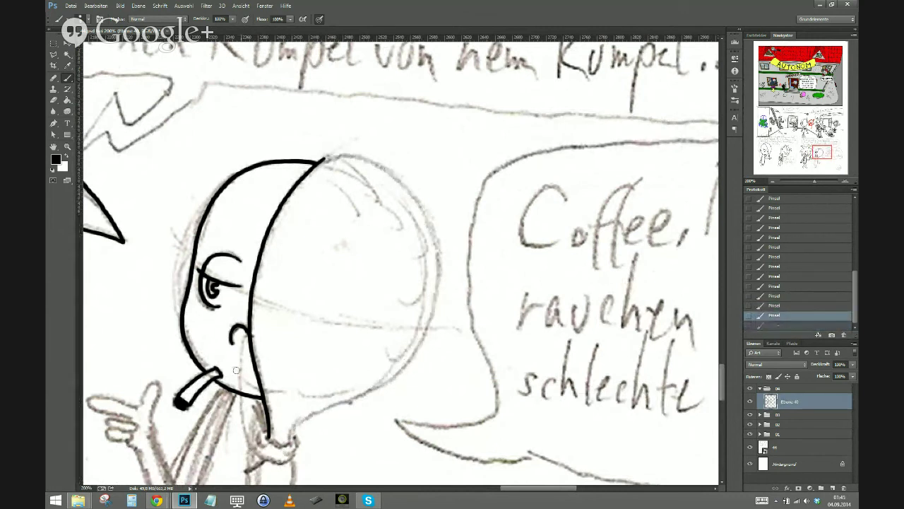
{"action": "left_click_drag", "start_coordinate": [325, 163], "coordinate": [384, 99]}
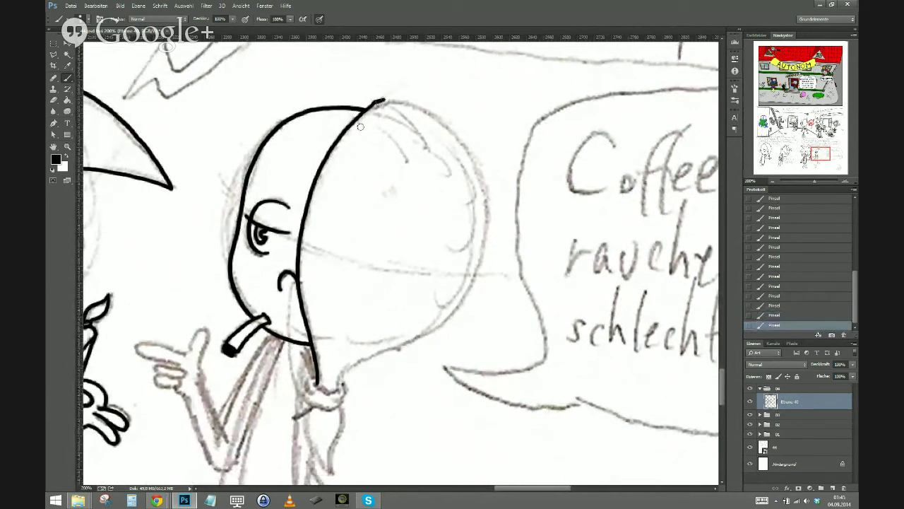
{"action": "key", "text": "ctrl+z"}
Ink the rounded back outline of the smoking character's hair from the crown to the ponytail, and the hair tie below it
{"action": "mouse_move", "coordinate": [373, 104]}
{"action": "left_mouse_down"}
{"action": "mouse_move", "coordinate": [389, 100]}
{"action": "mouse_move", "coordinate": [437, 115]}
{"action": "mouse_move", "coordinate": [477, 185]}
{"action": "mouse_move", "coordinate": [479, 228]}
{"action": "mouse_move", "coordinate": [453, 304]}
{"action": "mouse_move", "coordinate": [427, 330]}
{"action": "mouse_move", "coordinate": [354, 363]}
{"action": "mouse_move", "coordinate": [334, 389]}
{"action": "left_mouse_up"}
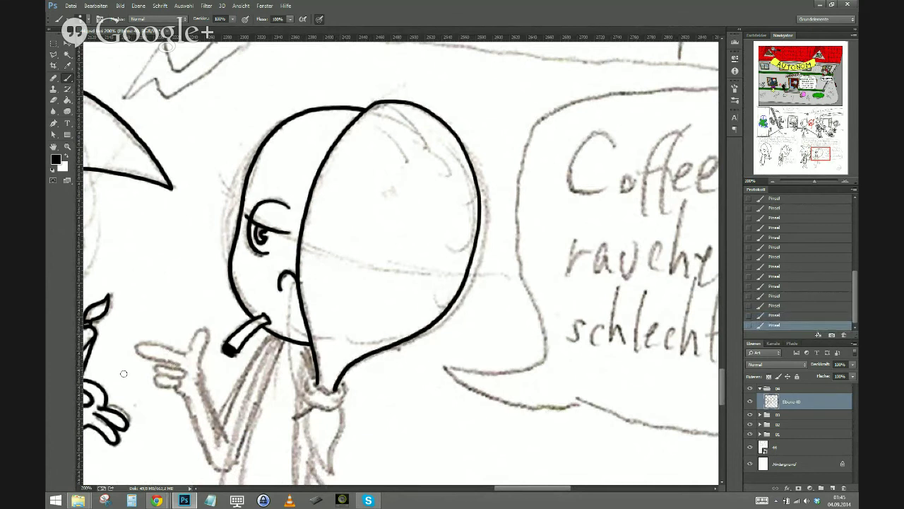
{"action": "left_click_drag", "start_coordinate": [319, 387], "coordinate": [313, 390]}
{"action": "left_click_drag", "start_coordinate": [235, 444], "coordinate": [282, 361]}
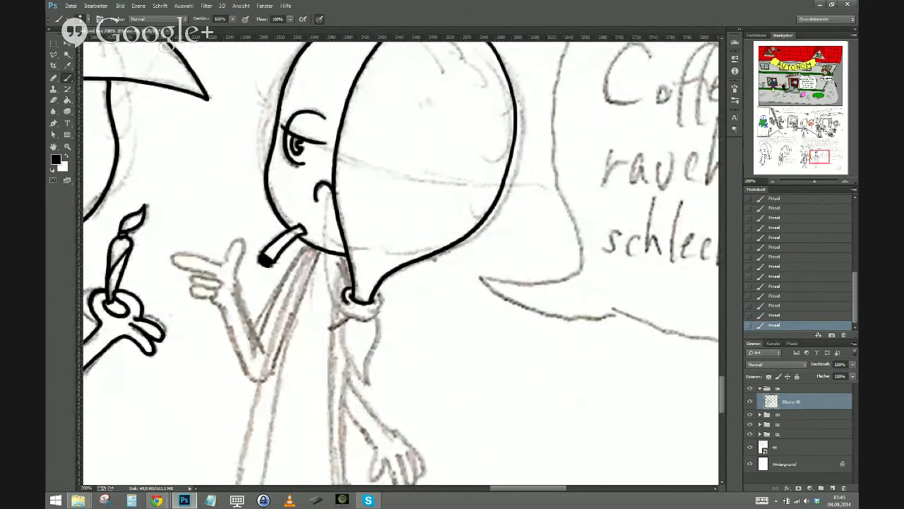
{"action": "mouse_move", "coordinate": [379, 297]}
{"action": "left_mouse_down"}
{"action": "mouse_move", "coordinate": [366, 315]}
{"action": "mouse_move", "coordinate": [379, 306]}
{"action": "mouse_move", "coordinate": [380, 315]}
{"action": "left_mouse_up"}
Examine the inked characters across the whole comic page and the lower panels
{"action": "scroll", "coordinate": [363, 338], "scroll_direction": "down", "scroll_amount": 4}
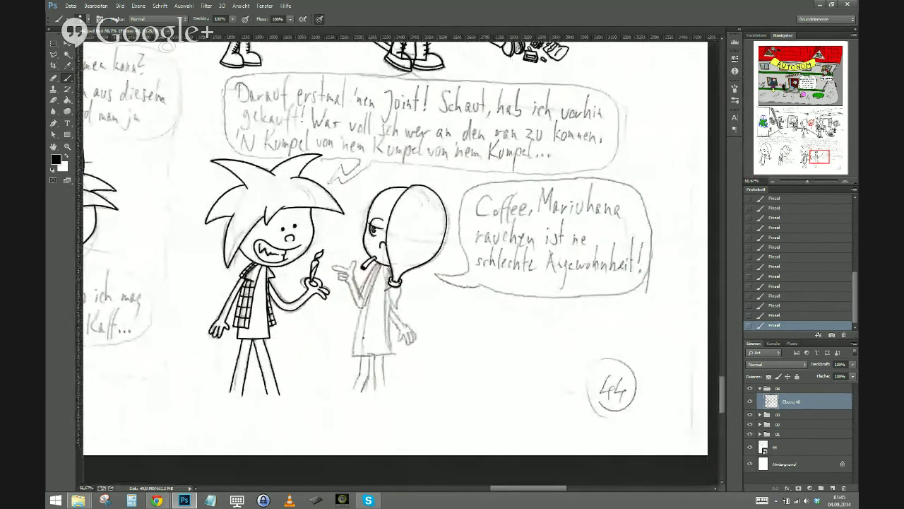
{"action": "scroll", "coordinate": [367, 343], "scroll_direction": "down", "scroll_amount": 3}
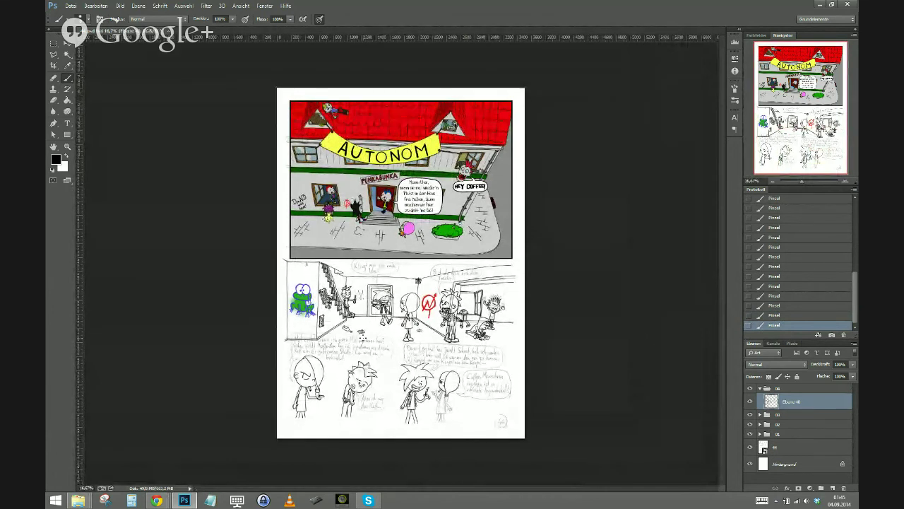
{"action": "key", "text": "ctrl+plus"}
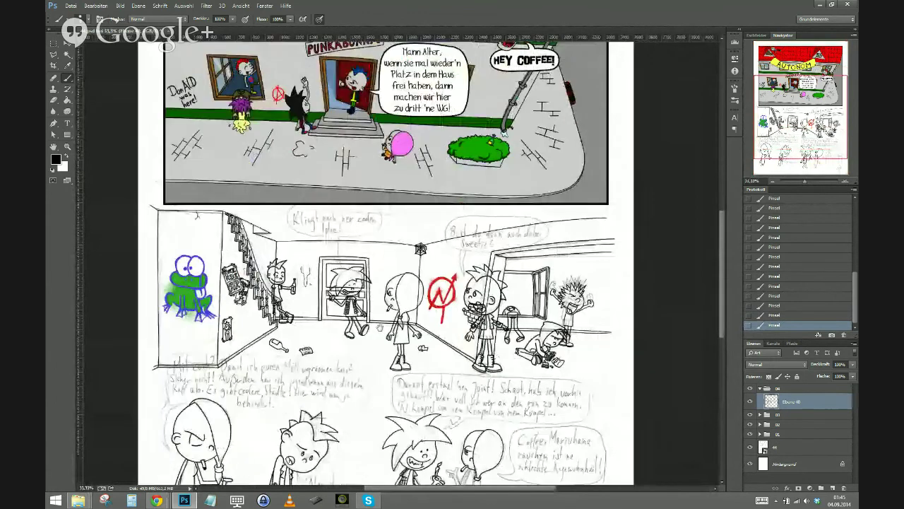
{"action": "left_click_drag", "start_coordinate": [380, 327], "coordinate": [325, 133]}
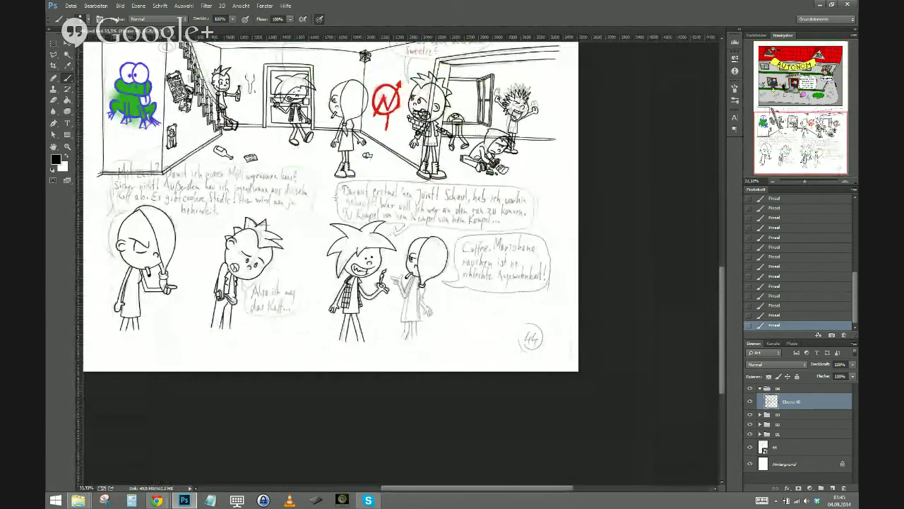
{"action": "key", "text": "ctrl+plus"}
{"action": "key", "text": "ctrl+plus"}
{"action": "key", "text": "ctrl+plus"}
{"action": "key", "text": "ctrl+plus"}
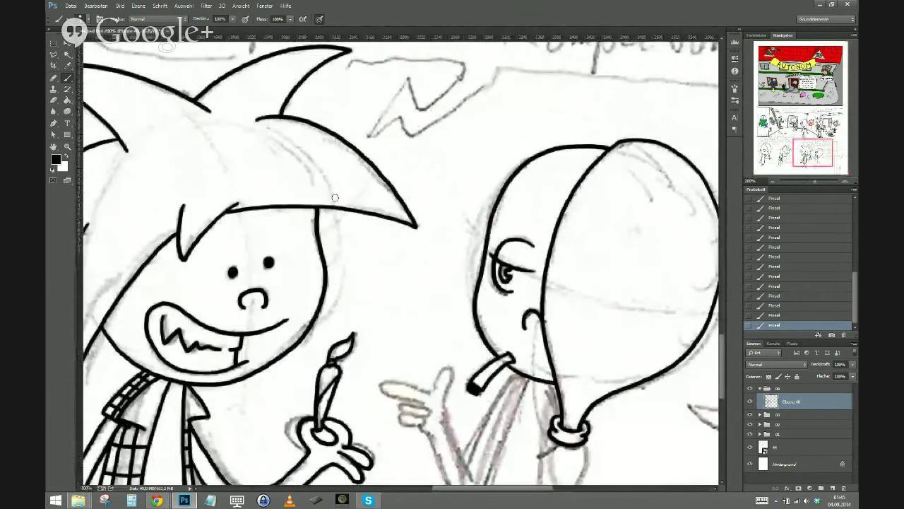
Ink the inner forearm line, raised thumb and pointing index finger of the smoking character's lifted hand
{"action": "left_click_drag", "start_coordinate": [345, 317], "coordinate": [356, 296]}
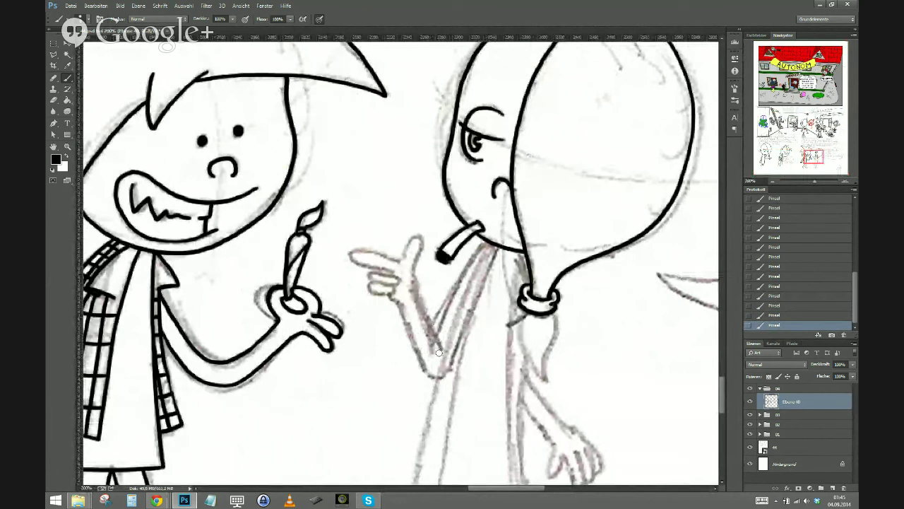
{"action": "mouse_move", "coordinate": [439, 353]}
{"action": "left_mouse_down"}
{"action": "mouse_move", "coordinate": [414, 275]}
{"action": "mouse_move", "coordinate": [421, 239]}
{"action": "mouse_move", "coordinate": [401, 265]}
{"action": "left_mouse_up"}
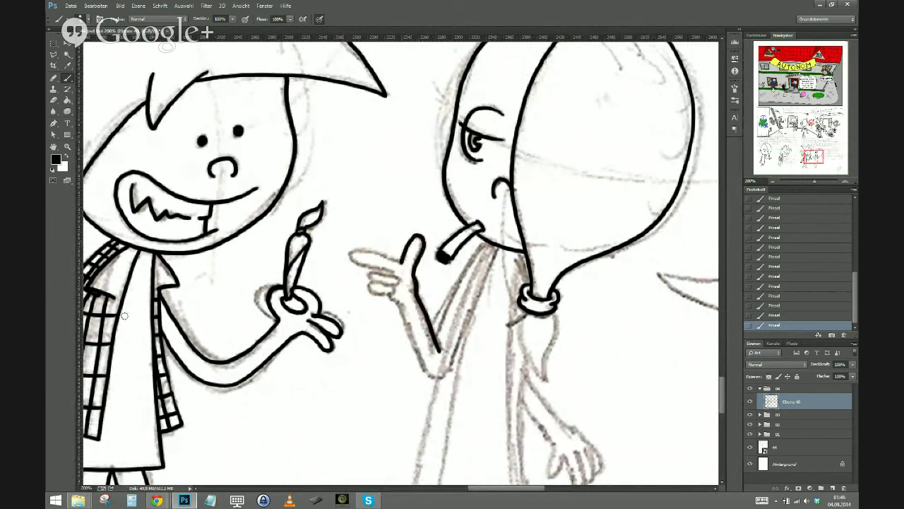
{"action": "key", "text": "ctrl+z"}
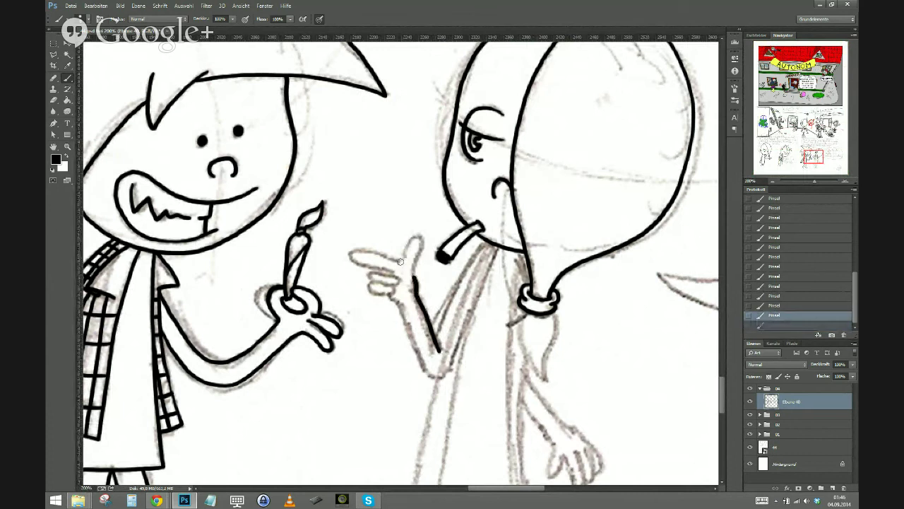
{"action": "mouse_move", "coordinate": [414, 264]}
{"action": "left_mouse_down"}
{"action": "mouse_move", "coordinate": [419, 240]}
{"action": "mouse_move", "coordinate": [402, 260]}
{"action": "mouse_move", "coordinate": [344, 266]}
{"action": "mouse_move", "coordinate": [342, 283]}
{"action": "mouse_move", "coordinate": [399, 262]}
{"action": "mouse_move", "coordinate": [351, 252]}
{"action": "mouse_move", "coordinate": [389, 278]}
{"action": "left_mouse_up"}
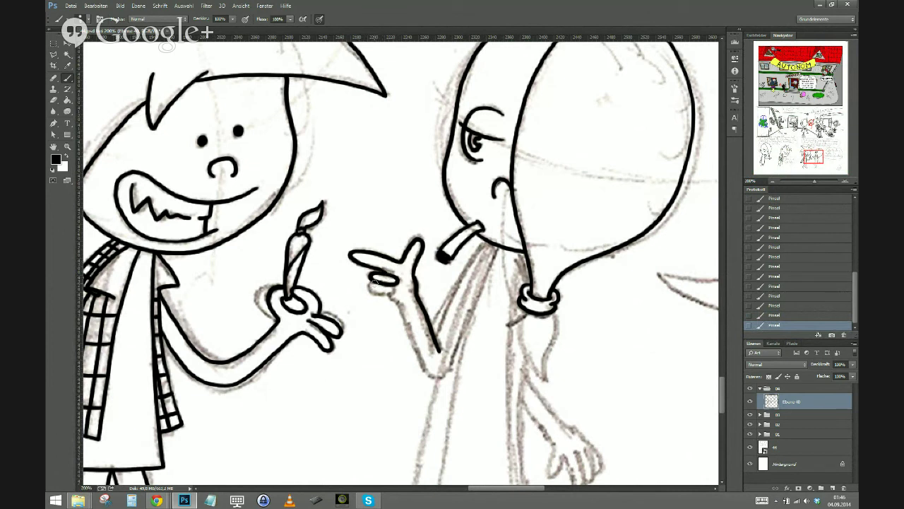
Ink the curled fingers and lower palm edge of the pointing hand, erasing excess ink along the wrist line
{"action": "left_click_drag", "start_coordinate": [377, 291], "coordinate": [392, 292]}
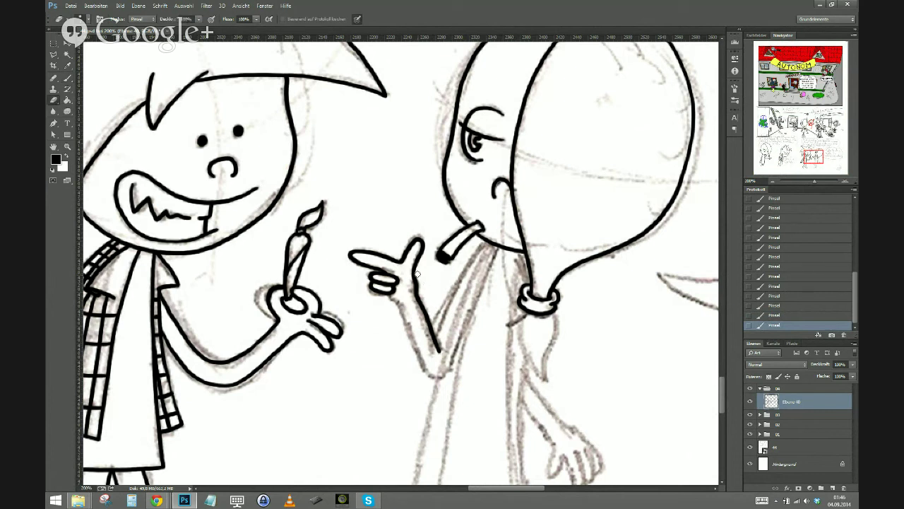
{"action": "mouse_move", "coordinate": [420, 283]}
{"action": "left_mouse_down"}
{"action": "mouse_move", "coordinate": [418, 277]}
{"action": "mouse_move", "coordinate": [422, 315]}
{"action": "left_mouse_up"}
{"action": "key", "text": "b"}
{"action": "left_click_drag", "start_coordinate": [387, 295], "coordinate": [402, 301]}
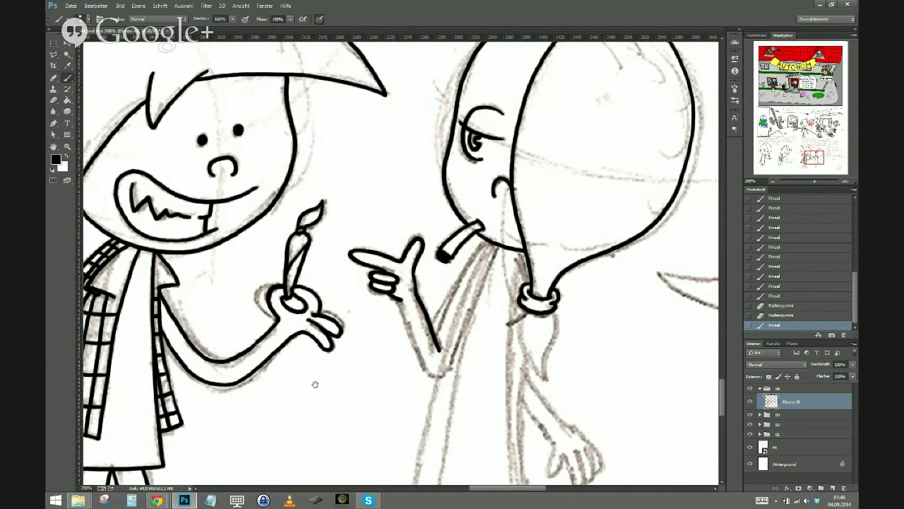
Touch up the line between the pointing hand's fingers and ink the outer forearm line from the wrist to the elbow
{"action": "left_click_drag", "start_coordinate": [315, 384], "coordinate": [296, 332]}
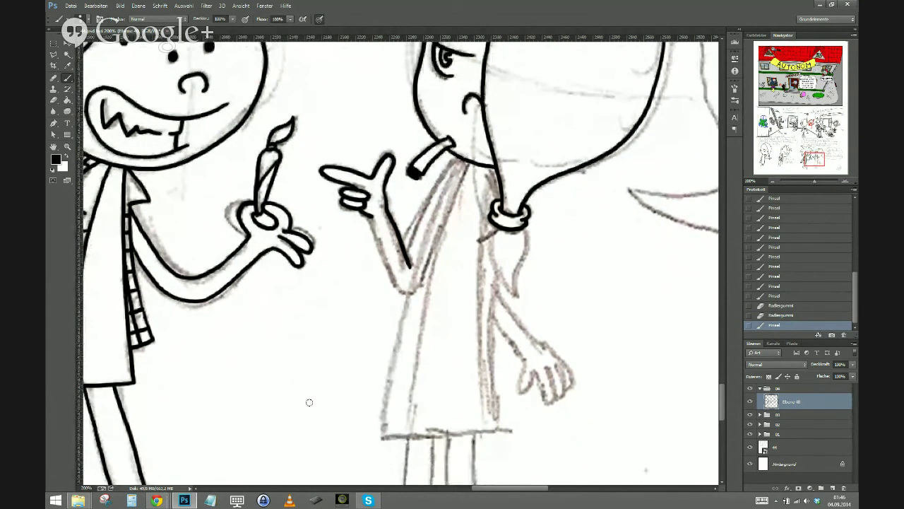
{"action": "left_click", "coordinate": [370, 183]}
{"action": "key", "text": "ctrl+z"}
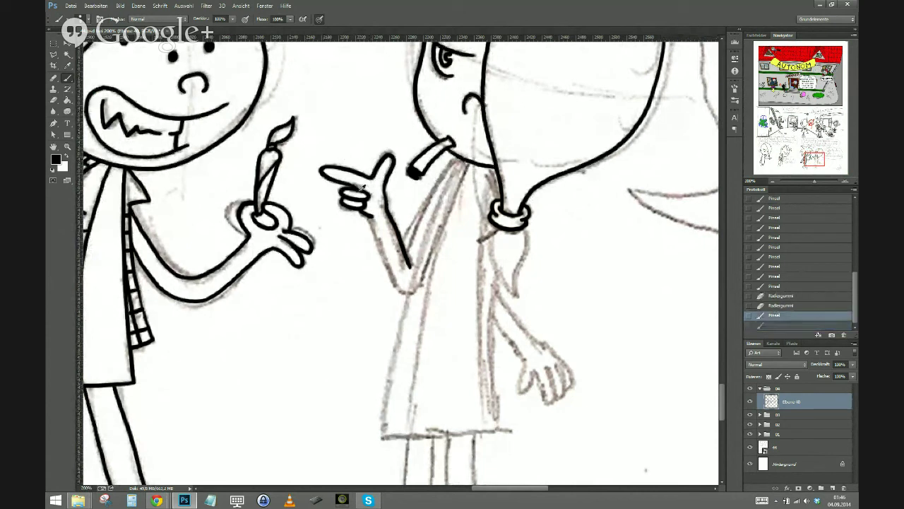
{"action": "left_click", "coordinate": [367, 183]}
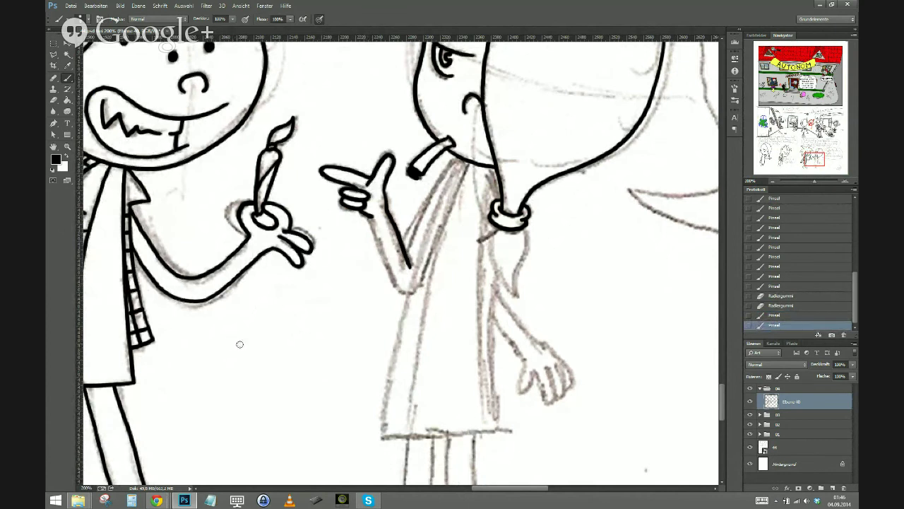
{"action": "key", "text": "ctrl+z"}
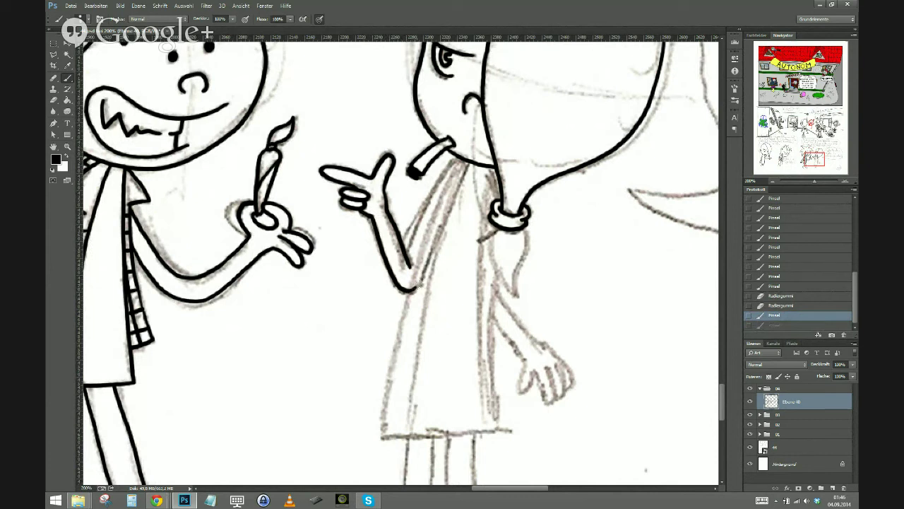
{"action": "left_click", "coordinate": [407, 298]}
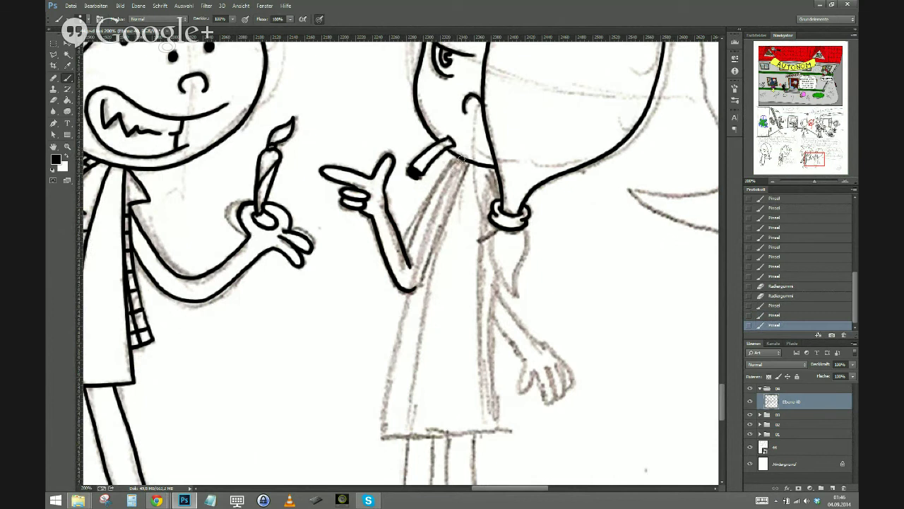
Ink the front line of the smoking character's raised upper arm from below the chin to the inner elbow, redoing unsatisfactory strokes
{"action": "left_click_drag", "start_coordinate": [459, 158], "coordinate": [407, 255]}
{"action": "key", "text": "ctrl+z"}
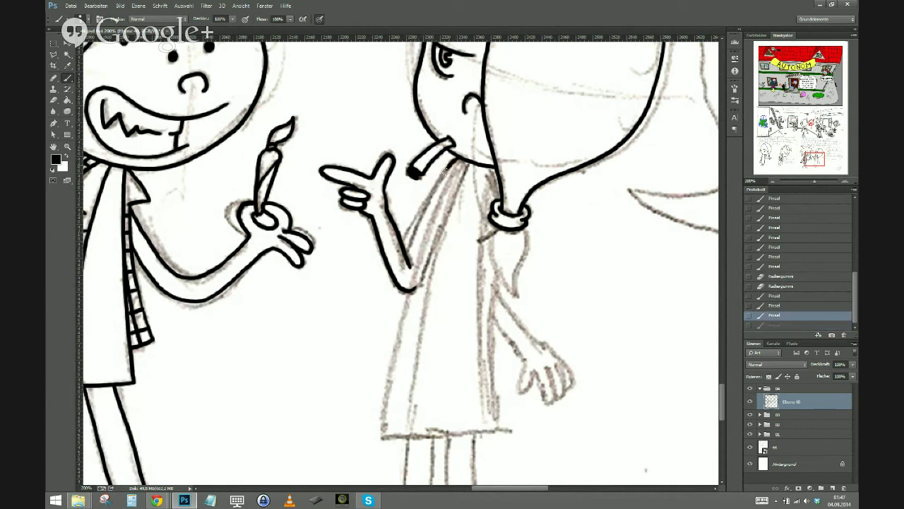
{"action": "left_click_drag", "start_coordinate": [426, 209], "coordinate": [411, 241]}
{"action": "key", "text": "ctrl+z"}
{"action": "key", "text": "ctrl+z"}
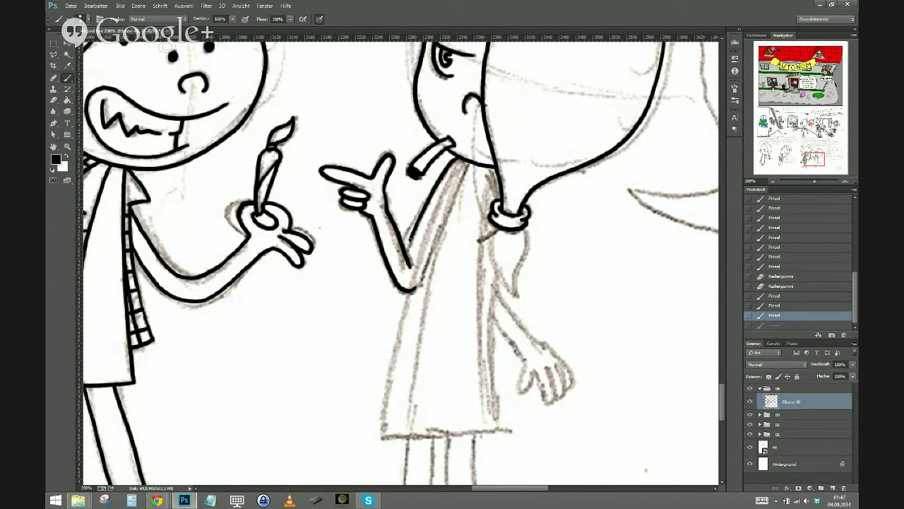
{"action": "left_click_drag", "start_coordinate": [406, 251], "coordinate": [410, 242]}
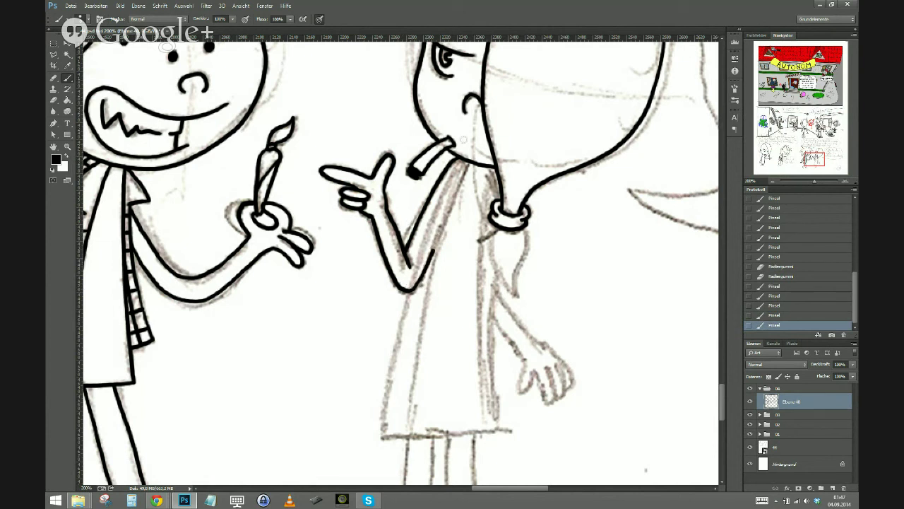
Ink the back line of the raised upper arm from the shoulder to the elbow, and round off the shoulder below the chin
{"action": "key", "text": "ctrl+z"}
{"action": "mouse_move", "coordinate": [463, 172]}
{"action": "left_mouse_down"}
{"action": "mouse_move", "coordinate": [417, 284]}
{"action": "mouse_move", "coordinate": [407, 289]}
{"action": "left_mouse_up"}
{"action": "left_click_drag", "start_coordinate": [409, 278], "coordinate": [413, 273]}
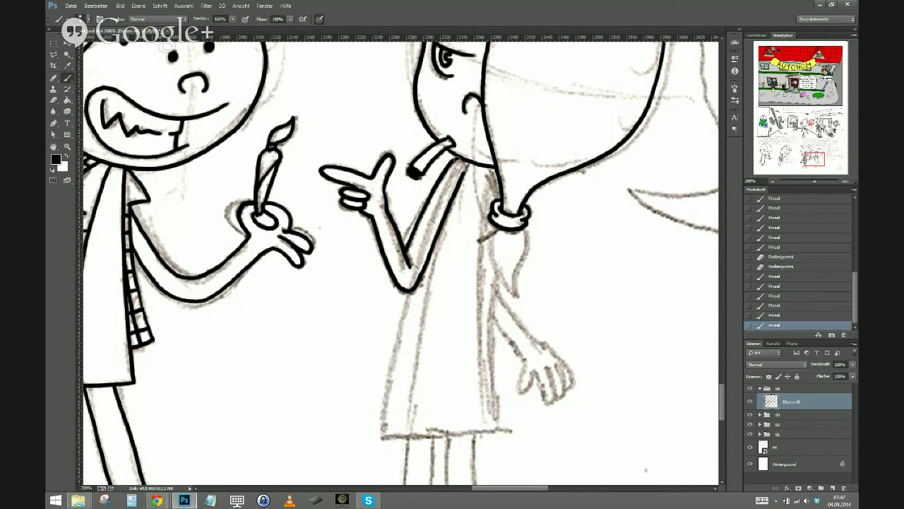
{"action": "left_click_drag", "start_coordinate": [465, 164], "coordinate": [461, 161]}
{"action": "key", "text": "ctrl+z"}
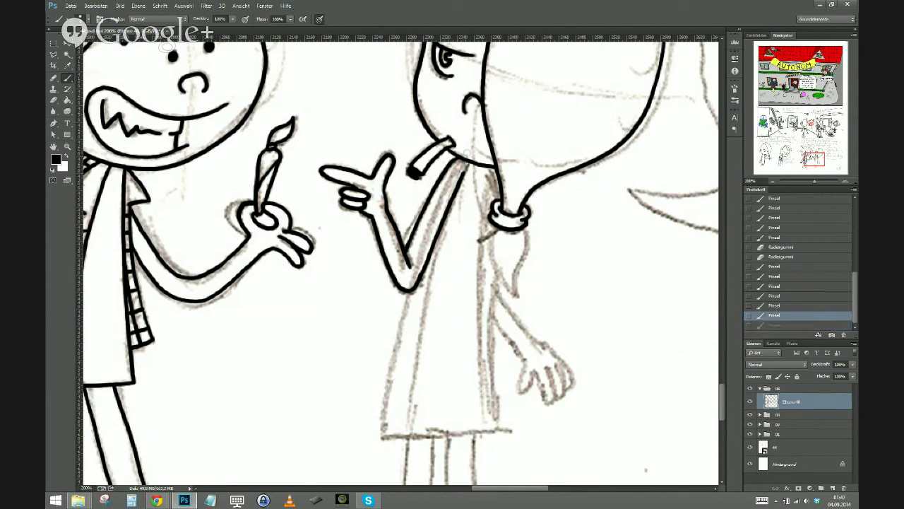
{"action": "mouse_move", "coordinate": [465, 174]}
{"action": "left_mouse_down"}
{"action": "mouse_move", "coordinate": [462, 158]}
{"action": "mouse_move", "coordinate": [447, 151]}
{"action": "left_mouse_up"}
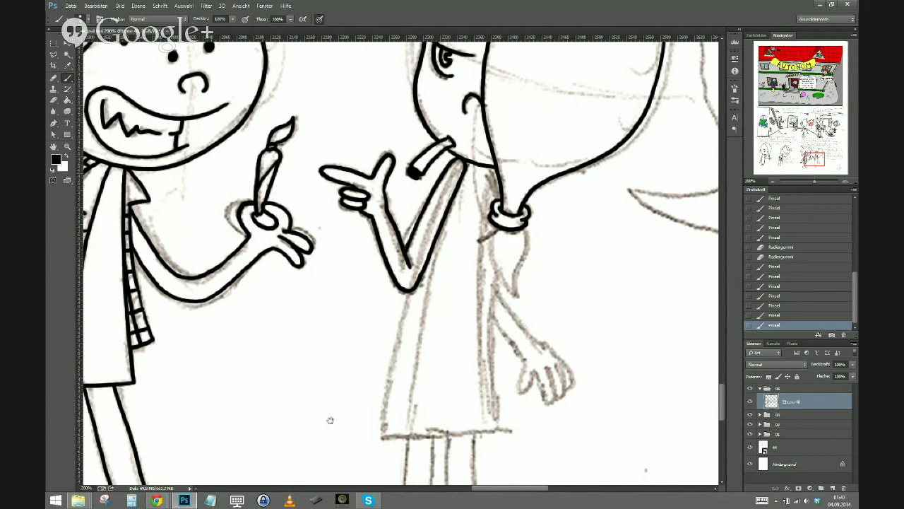
Ink the smoking character's ponytail tip with the short nape and shoulder lines beside it, and the dress's front edge from elbow to hem
{"action": "left_click_drag", "start_coordinate": [407, 327], "coordinate": [395, 288]}
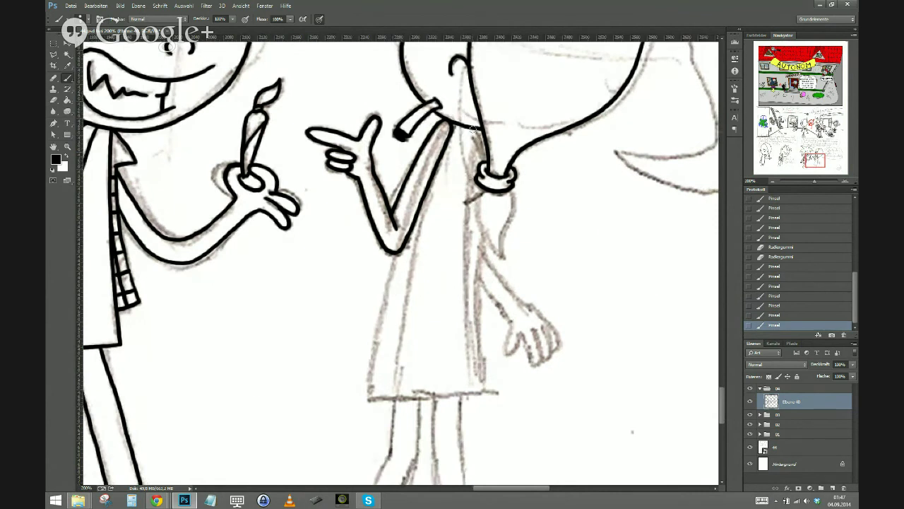
{"action": "left_click_drag", "start_coordinate": [477, 137], "coordinate": [486, 150]}
{"action": "mouse_move", "coordinate": [483, 187]}
{"action": "left_mouse_down"}
{"action": "mouse_move", "coordinate": [476, 217]}
{"action": "mouse_move", "coordinate": [502, 257]}
{"action": "mouse_move", "coordinate": [511, 201]}
{"action": "mouse_move", "coordinate": [504, 189]}
{"action": "left_mouse_up"}
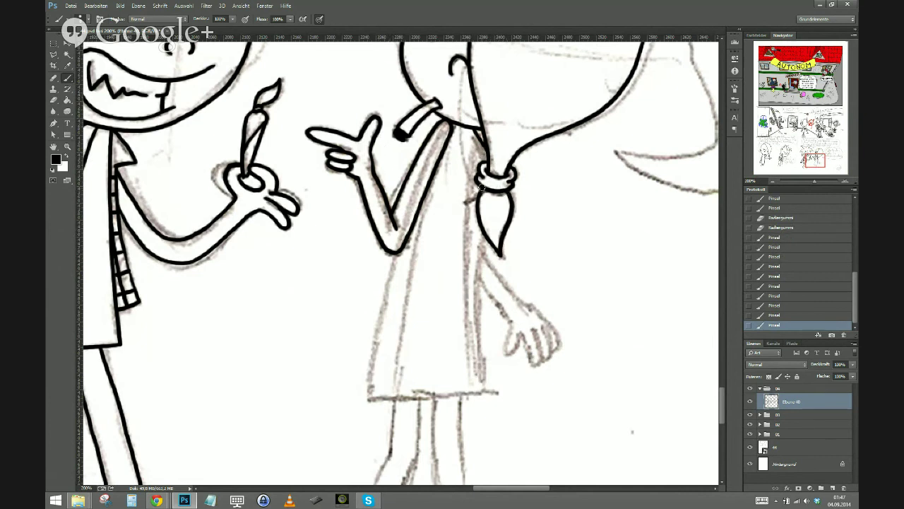
{"action": "left_click_drag", "start_coordinate": [469, 200], "coordinate": [474, 194]}
{"action": "left_click_drag", "start_coordinate": [394, 251], "coordinate": [365, 400]}
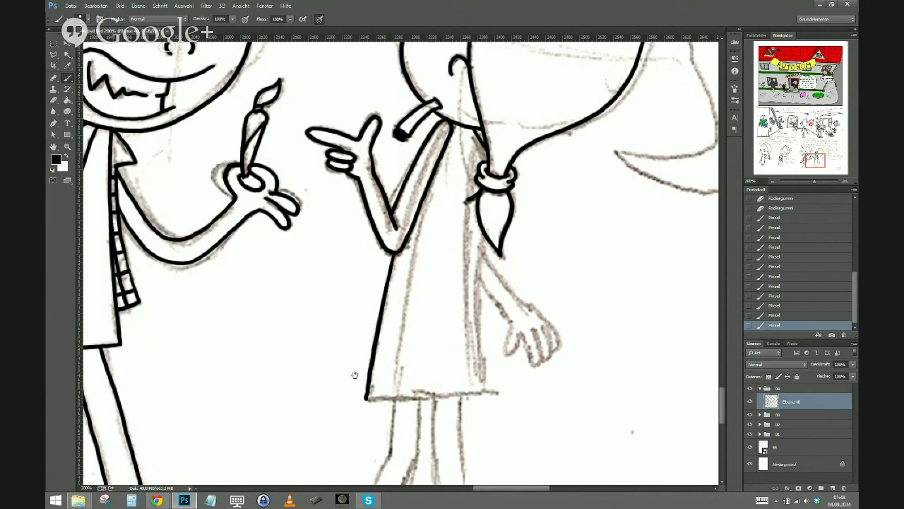
{"action": "left_click_drag", "start_coordinate": [307, 318], "coordinate": [255, 290]}
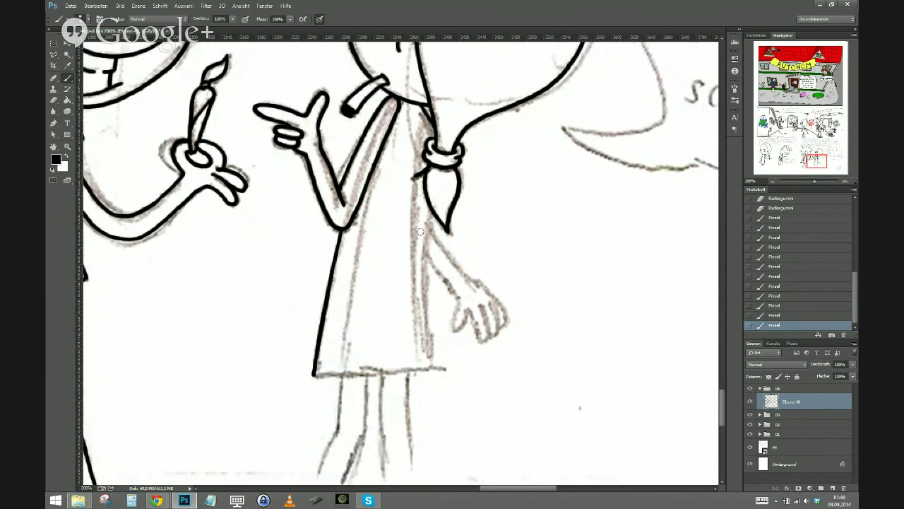
{"action": "left_click_drag", "start_coordinate": [424, 189], "coordinate": [430, 367]}
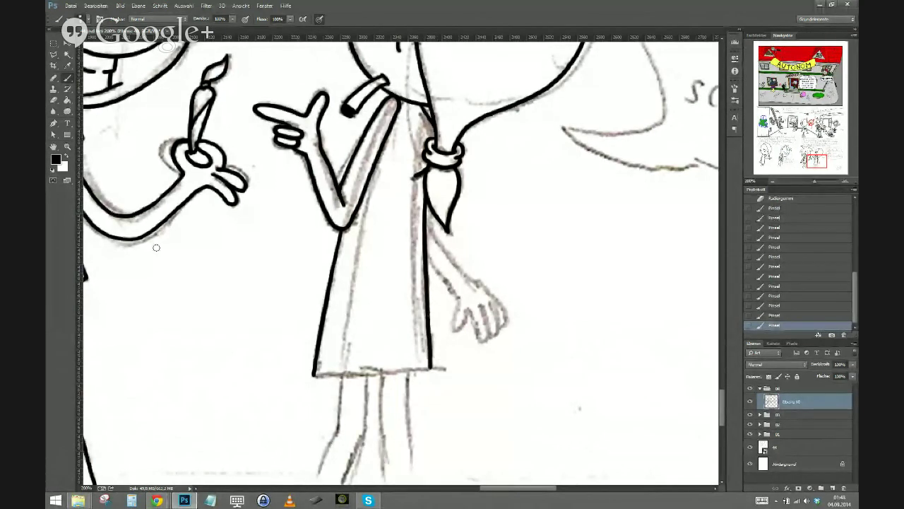
{"action": "scroll", "coordinate": [212, 282], "scroll_direction": "down", "scroll_amount": 3}
{"action": "scroll", "coordinate": [212, 283], "scroll_direction": "right", "scroll_amount": 3}
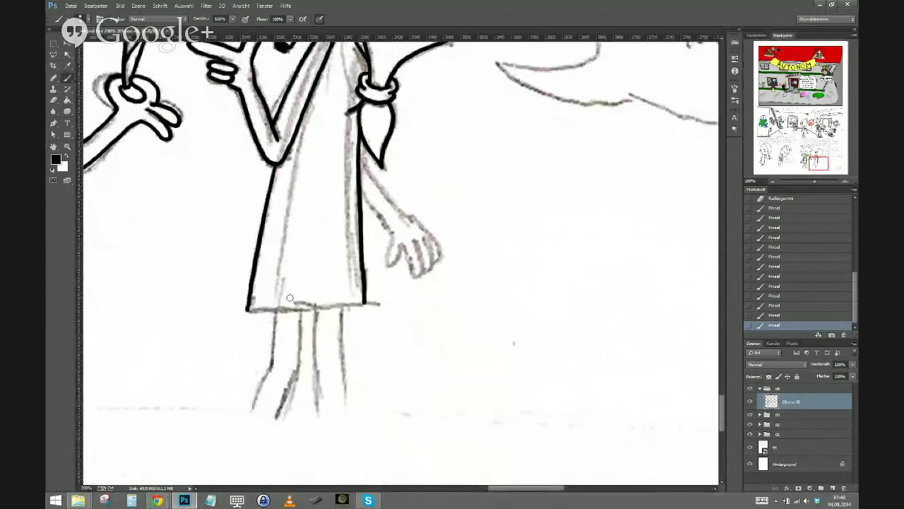
{"action": "left_click_drag", "start_coordinate": [249, 309], "coordinate": [366, 304]}
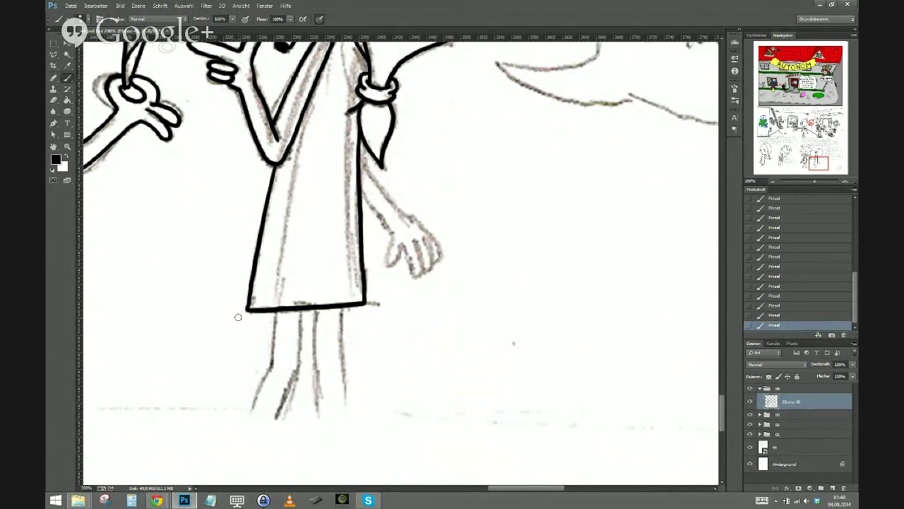
{"action": "key", "text": "ctrl+alt+z"}
{"action": "key", "text": "ctrl+alt+z"}
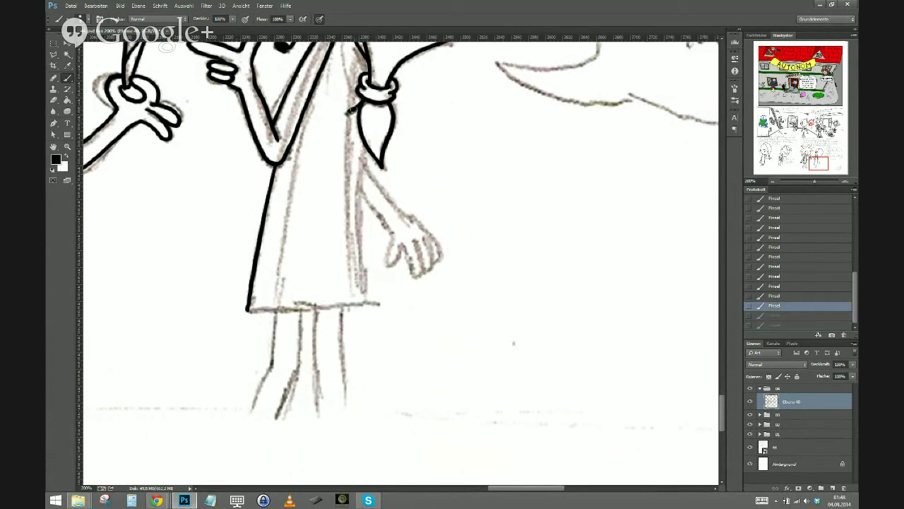
Ink the dress's back edge from behind the ponytail down to the hem, and close the dress with the hem line
{"action": "left_click_drag", "start_coordinate": [351, 111], "coordinate": [368, 300]}
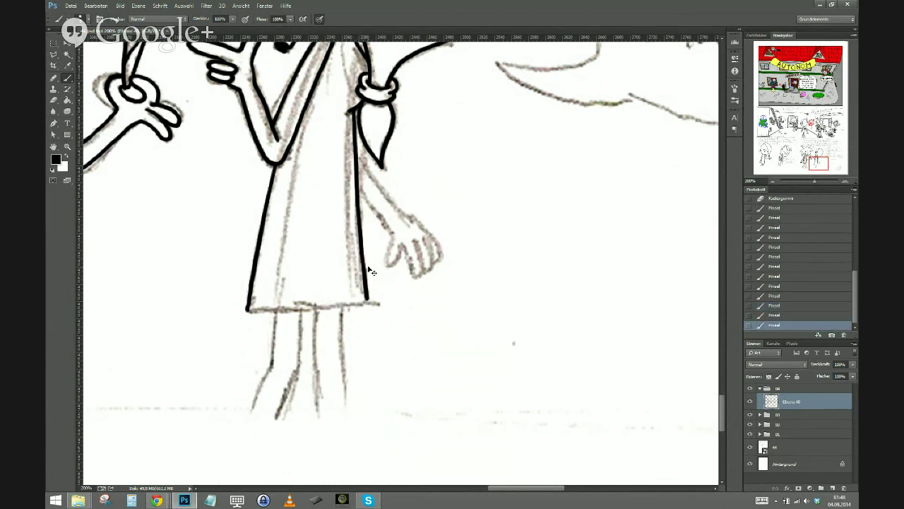
{"action": "scroll", "coordinate": [367, 266], "scroll_direction": "down", "scroll_amount": 2}
{"action": "scroll", "coordinate": [372, 271], "scroll_direction": "up", "scroll_amount": 2}
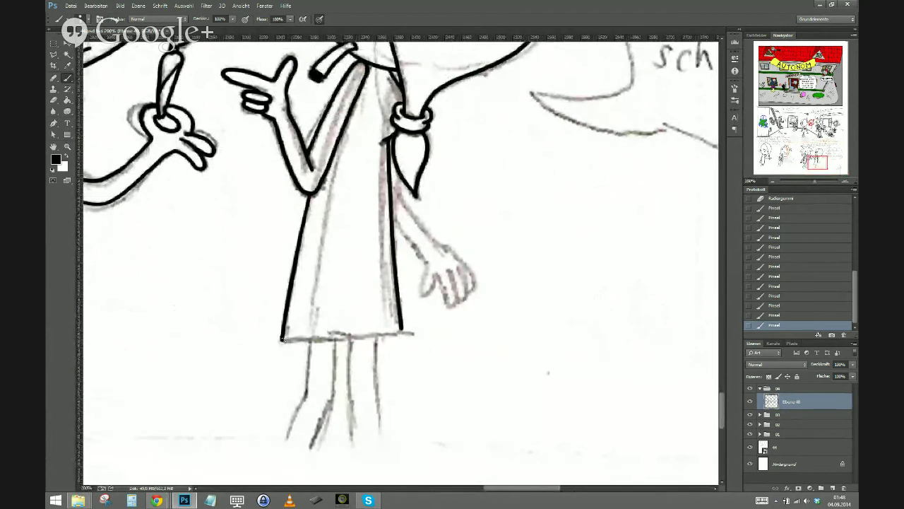
{"action": "left_click_drag", "start_coordinate": [282, 338], "coordinate": [407, 329]}
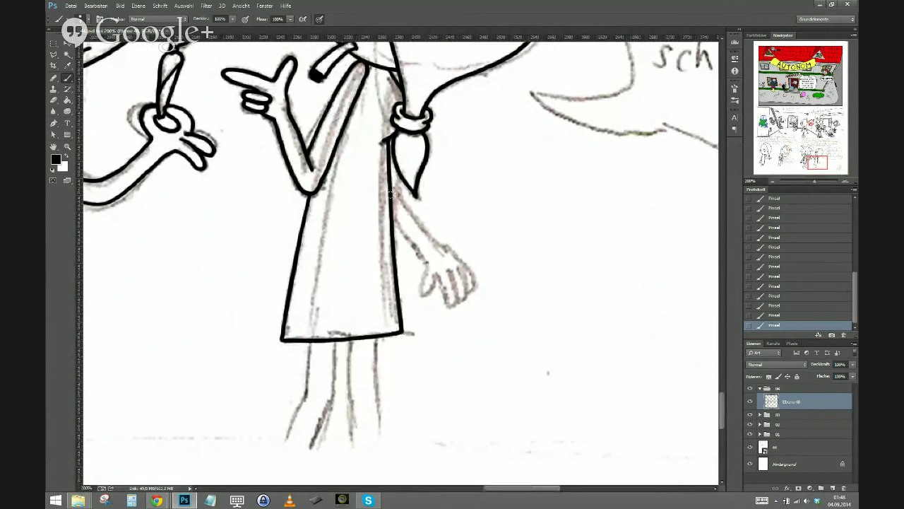
Ink the smoking character's hanging arm behind the dress, including the thumb, fingers and back of the hand
{"action": "mouse_move", "coordinate": [390, 213]}
{"action": "left_mouse_down"}
{"action": "mouse_move", "coordinate": [427, 263]}
{"action": "mouse_move", "coordinate": [421, 294]}
{"action": "mouse_move", "coordinate": [442, 286]}
{"action": "mouse_move", "coordinate": [430, 277]}
{"action": "mouse_move", "coordinate": [449, 305]}
{"action": "mouse_move", "coordinate": [451, 276]}
{"action": "mouse_move", "coordinate": [461, 303]}
{"action": "mouse_move", "coordinate": [456, 269]}
{"action": "left_mouse_up"}
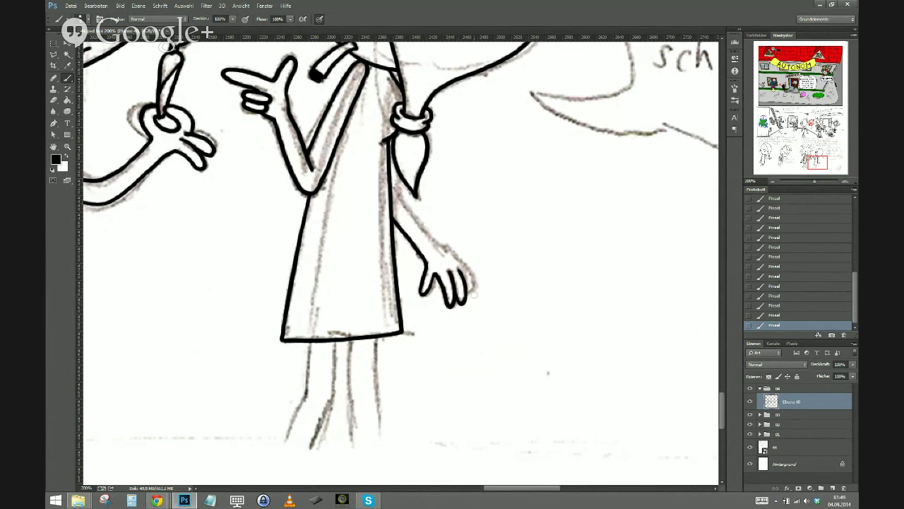
{"action": "mouse_move", "coordinate": [463, 300]}
{"action": "left_mouse_down"}
{"action": "mouse_move", "coordinate": [472, 275]}
{"action": "mouse_move", "coordinate": [435, 240]}
{"action": "left_mouse_up"}
{"action": "left_click_drag", "start_coordinate": [438, 244], "coordinate": [391, 187]}
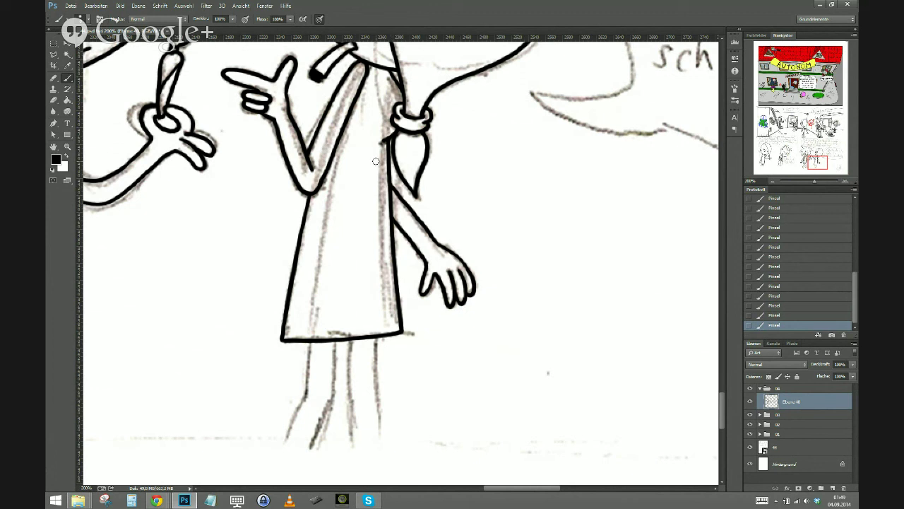
Ink both legs below the dress hem, the rear one straight and the front one bent at the knee
{"action": "scroll", "coordinate": [376, 161], "scroll_direction": "down", "scroll_amount": 5}
{"action": "scroll", "coordinate": [319, 234], "scroll_direction": "left", "scroll_amount": 2}
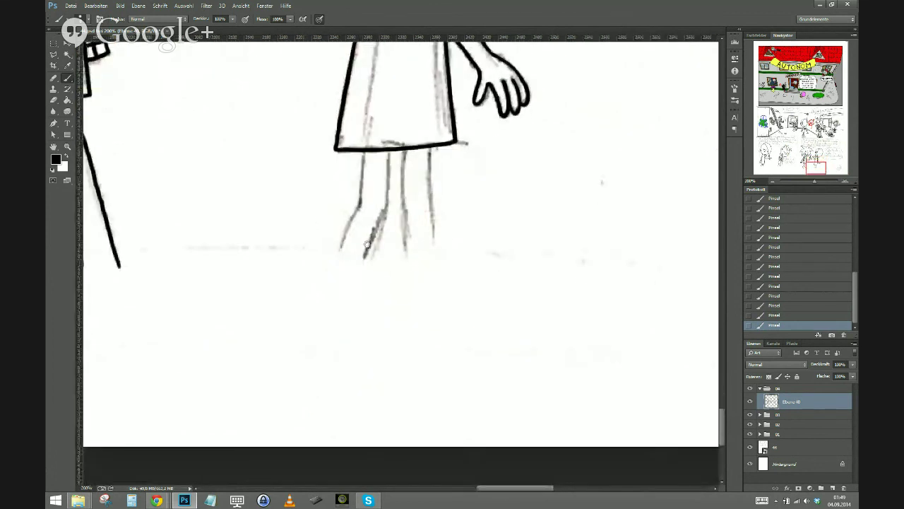
{"action": "left_click_drag", "start_coordinate": [399, 148], "coordinate": [407, 259]}
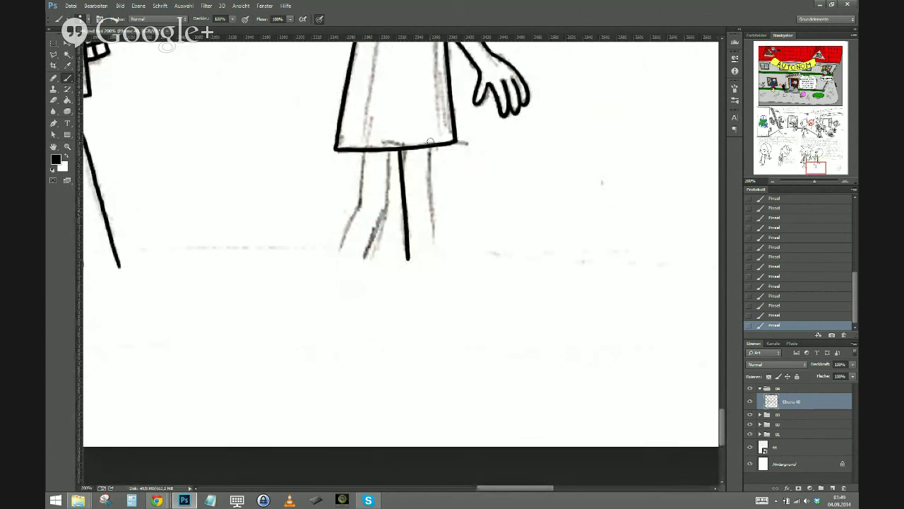
{"action": "left_click_drag", "start_coordinate": [428, 146], "coordinate": [433, 263]}
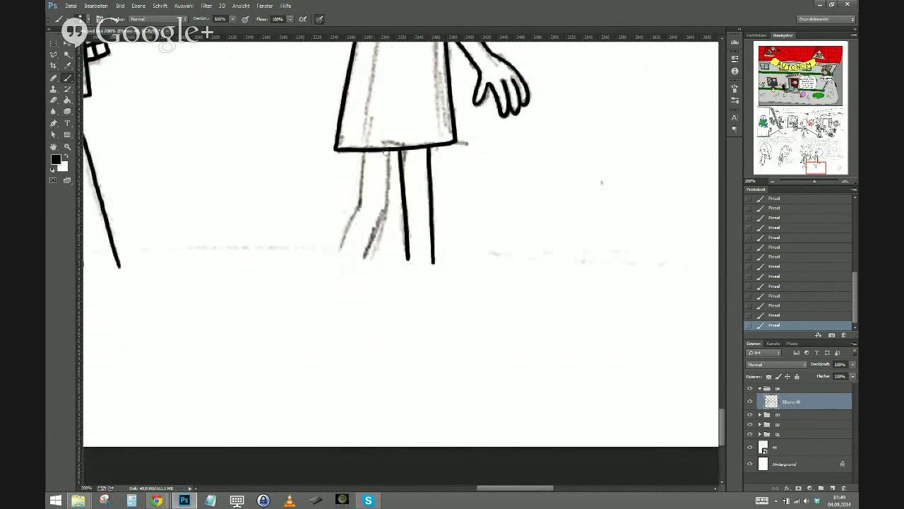
{"action": "left_click_drag", "start_coordinate": [388, 149], "coordinate": [387, 163]}
{"action": "left_click_drag", "start_coordinate": [387, 188], "coordinate": [360, 266]}
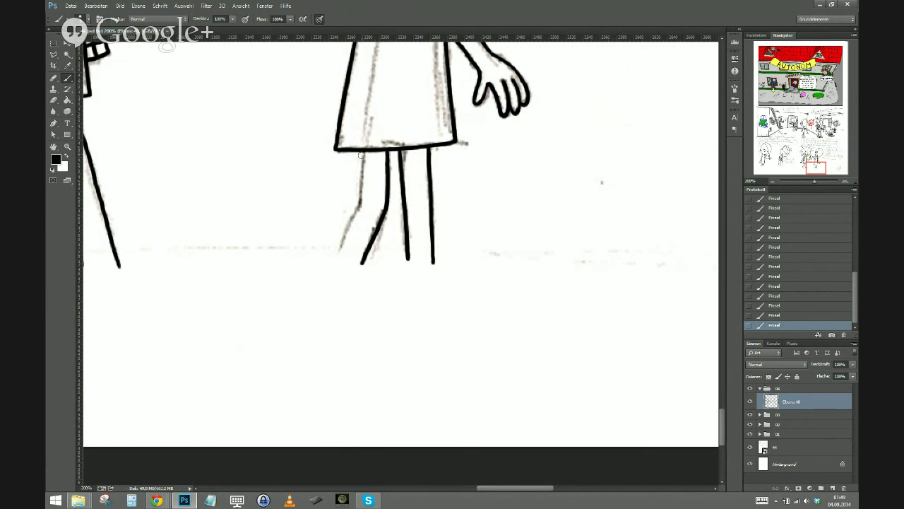
{"action": "mouse_move", "coordinate": [360, 150]}
{"action": "left_mouse_down"}
{"action": "mouse_move", "coordinate": [361, 202]}
{"action": "mouse_move", "coordinate": [332, 259]}
{"action": "left_mouse_up"}
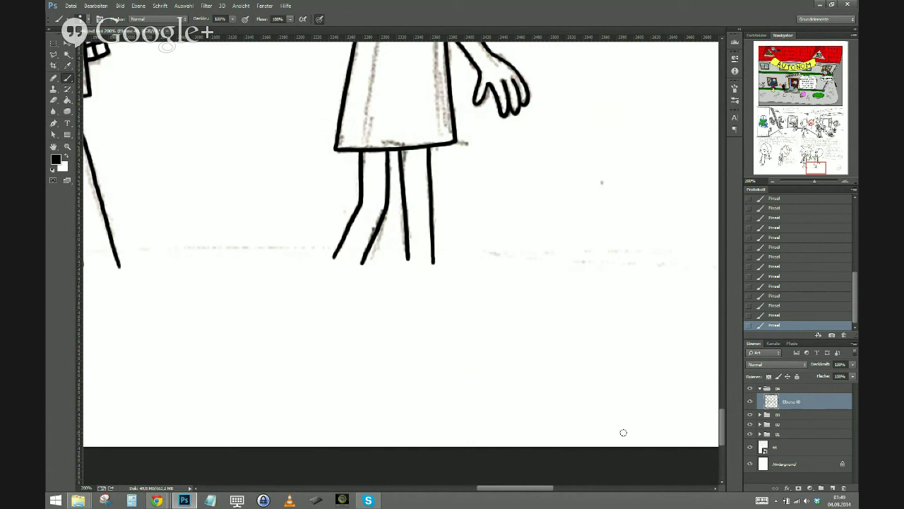
Examine the inked characters across the whole panel row by briefly hiding the pencil sketch and the current line-art layer
{"action": "left_click", "coordinate": [750, 446]}
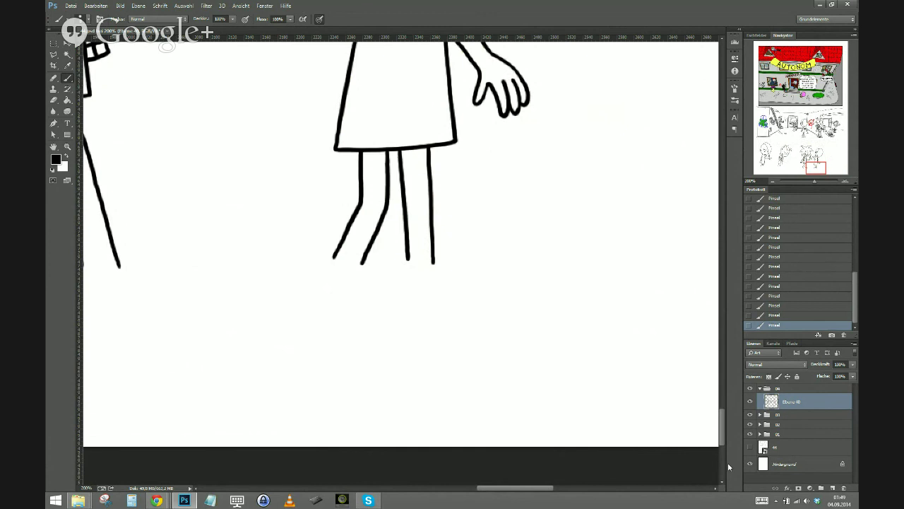
{"action": "key", "text": "ctrl+minus"}
{"action": "key", "text": "ctrl+minus"}
{"action": "key", "text": "ctrl+minus"}
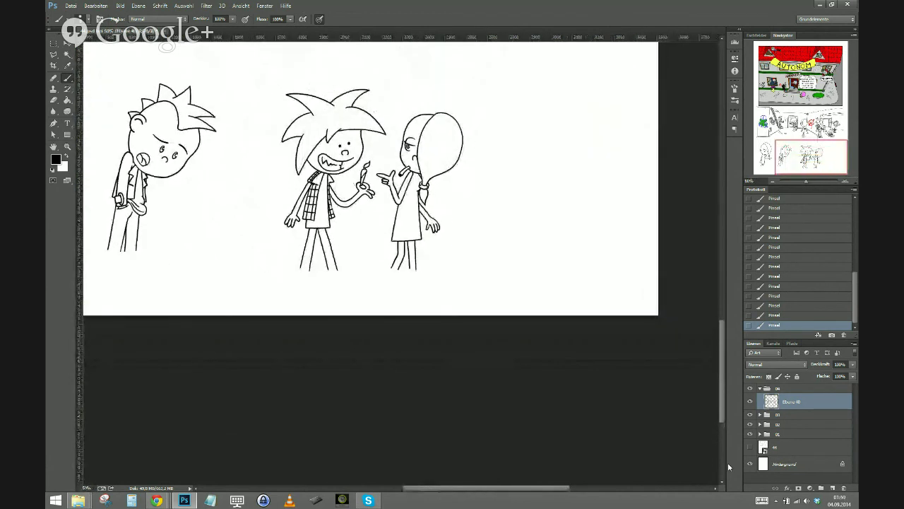
{"action": "key", "text": "ctrl+minus"}
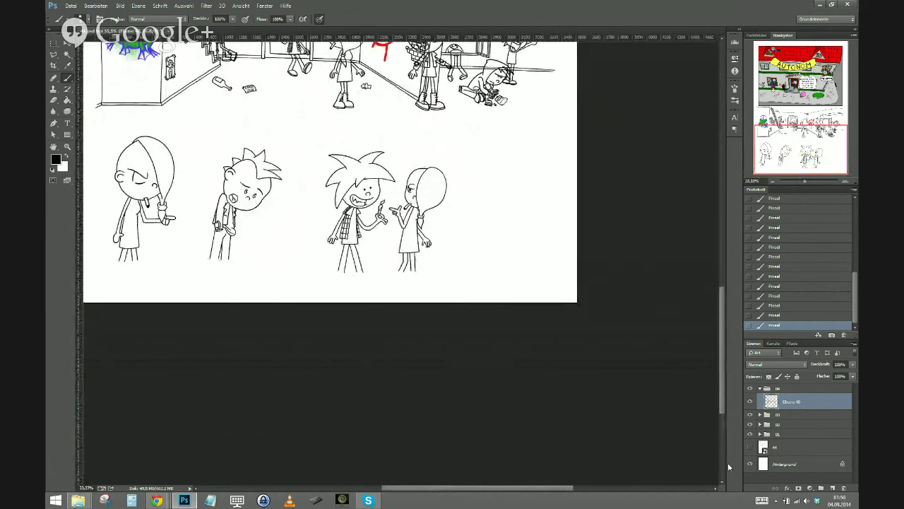
{"action": "left_click", "coordinate": [750, 402]}
{"action": "left_click", "coordinate": [750, 401]}
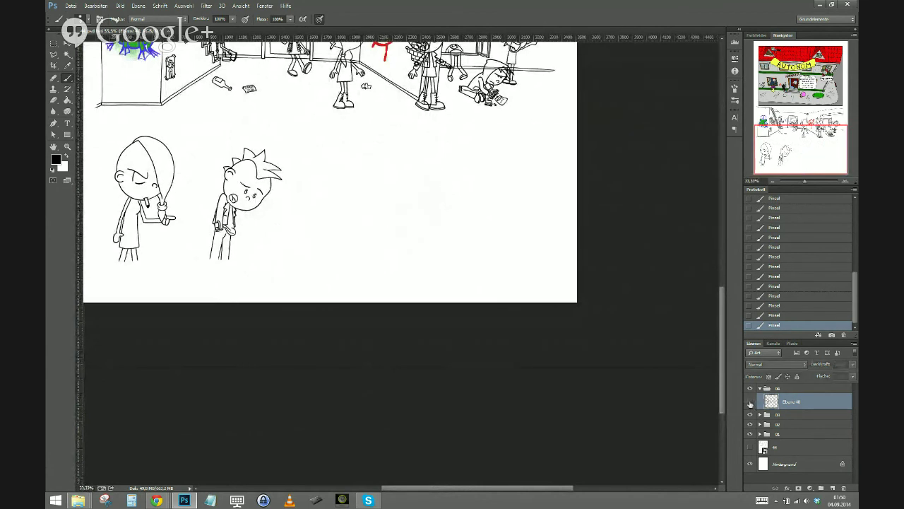
{"action": "left_click", "coordinate": [750, 446]}
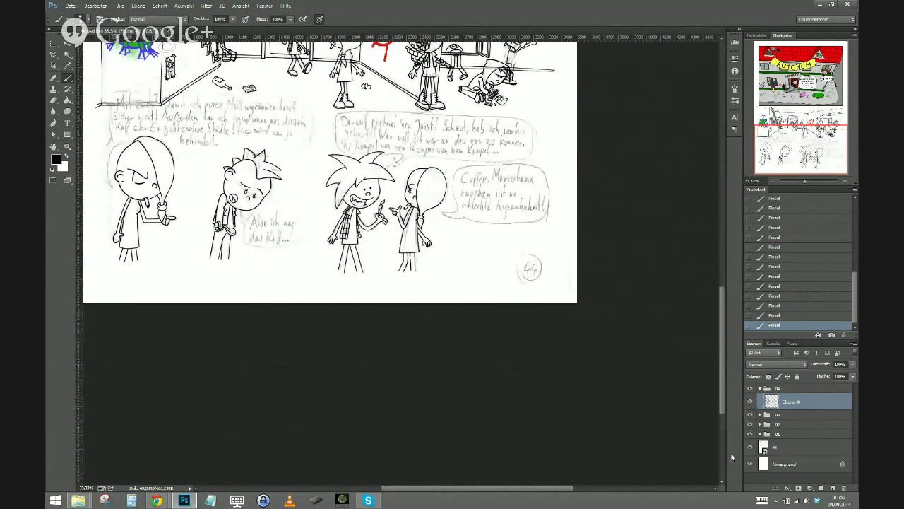